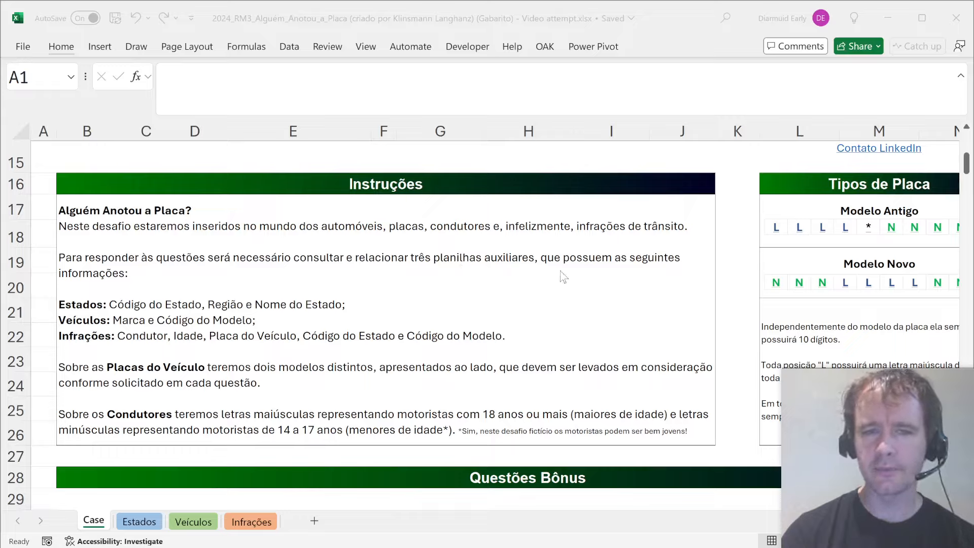
# Examine the state code, region and state name columns of the Estados sheet
pyautogui.click(82, 310)
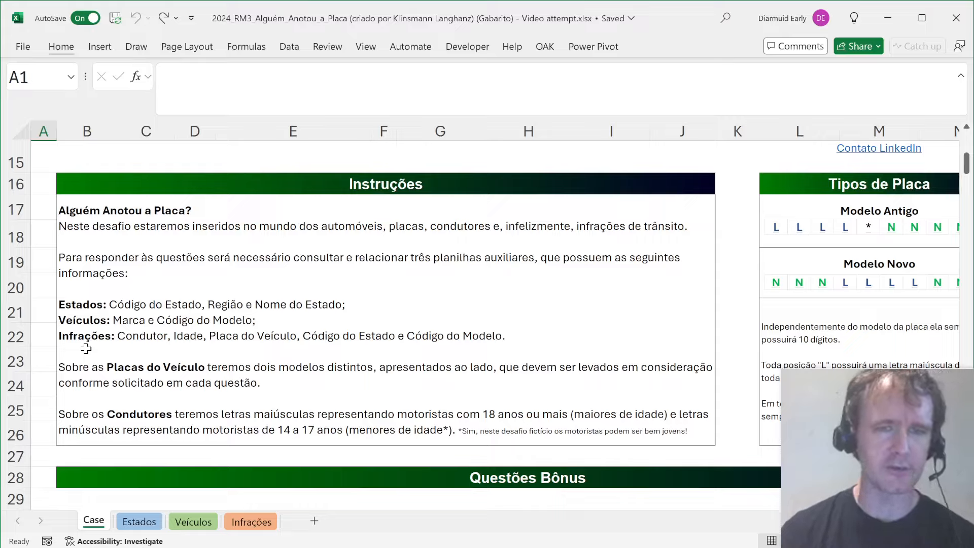
pyautogui.click(139, 521)
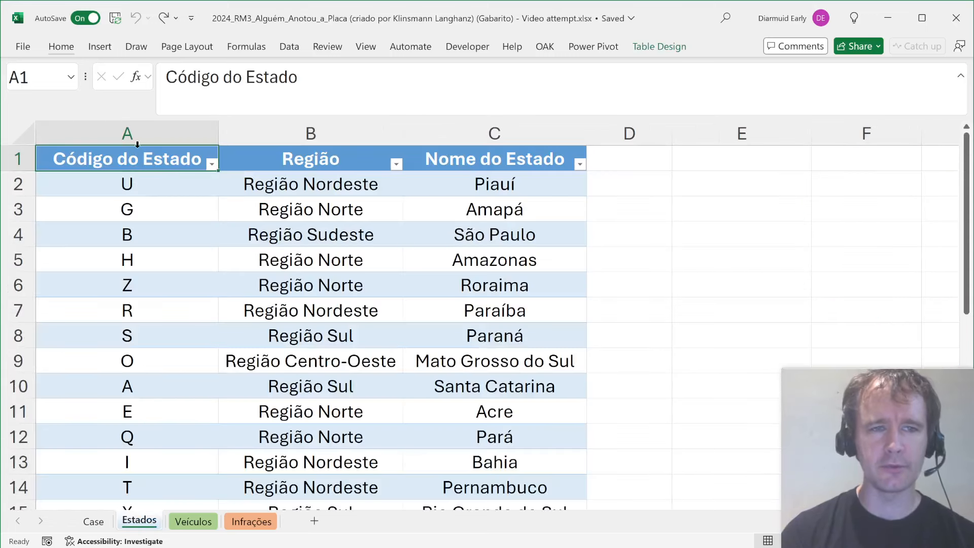
pyautogui.click(137, 147)
pyautogui.click(278, 132)
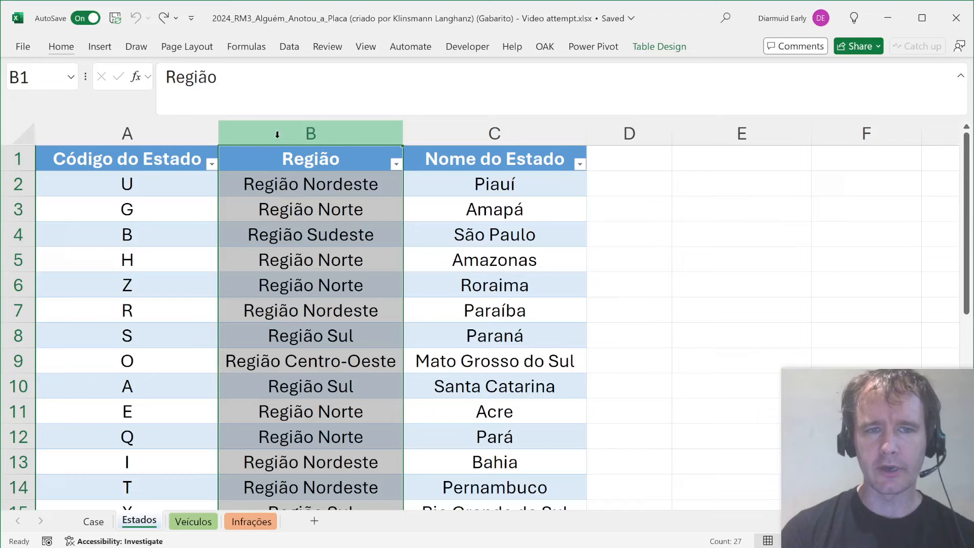
pyautogui.click(454, 143)
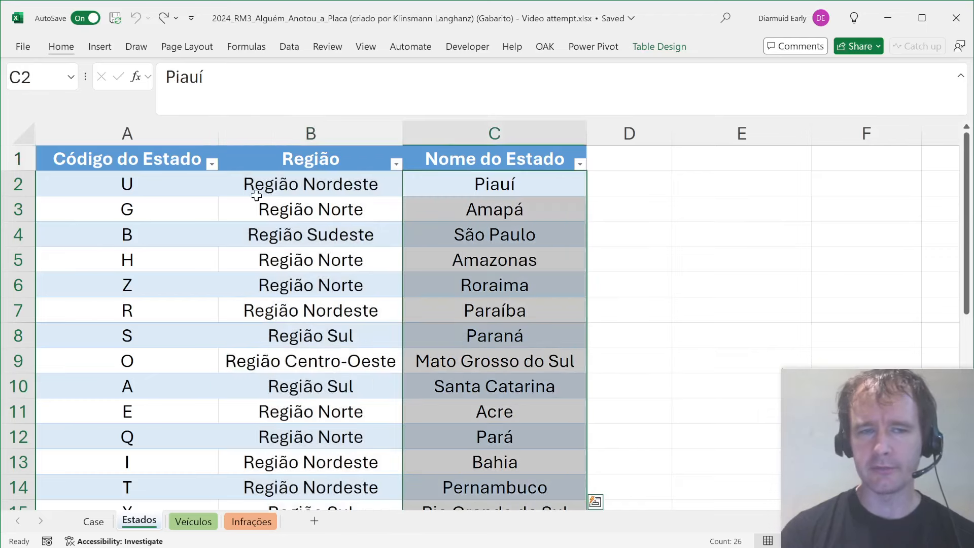
pyautogui.click(143, 176)
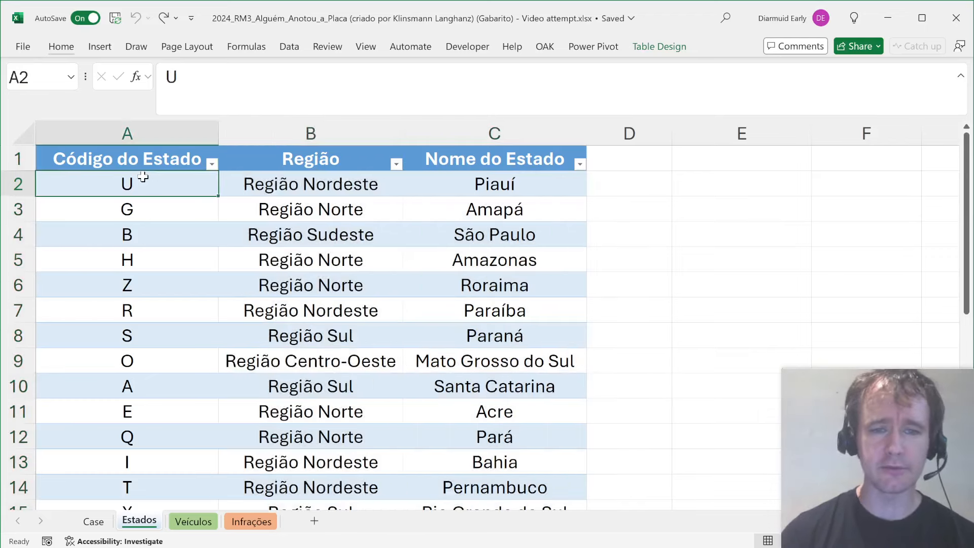
# Examine the Marca and Código do Modelo columns of the Veículos sheet
pyautogui.hotkey('ctrl', 'pagedown')
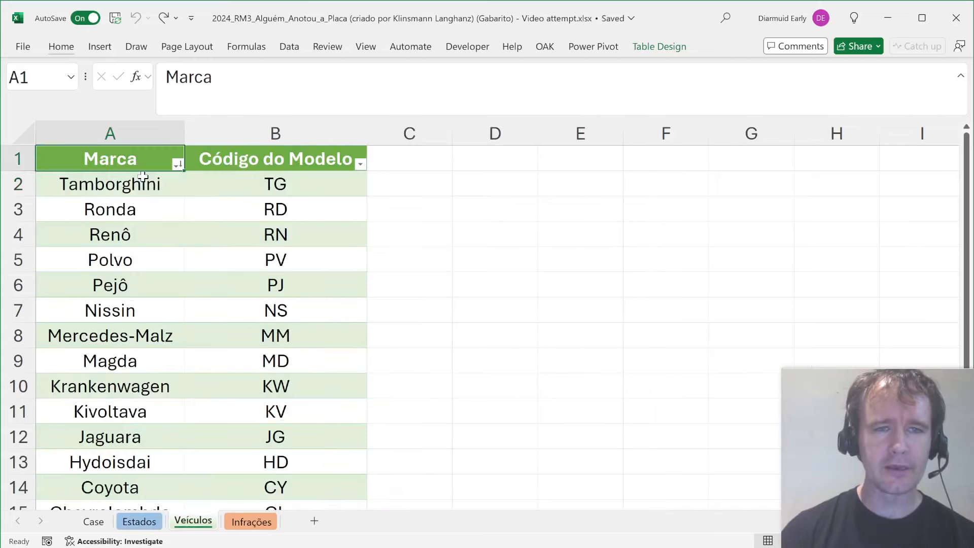
pyautogui.click(114, 135)
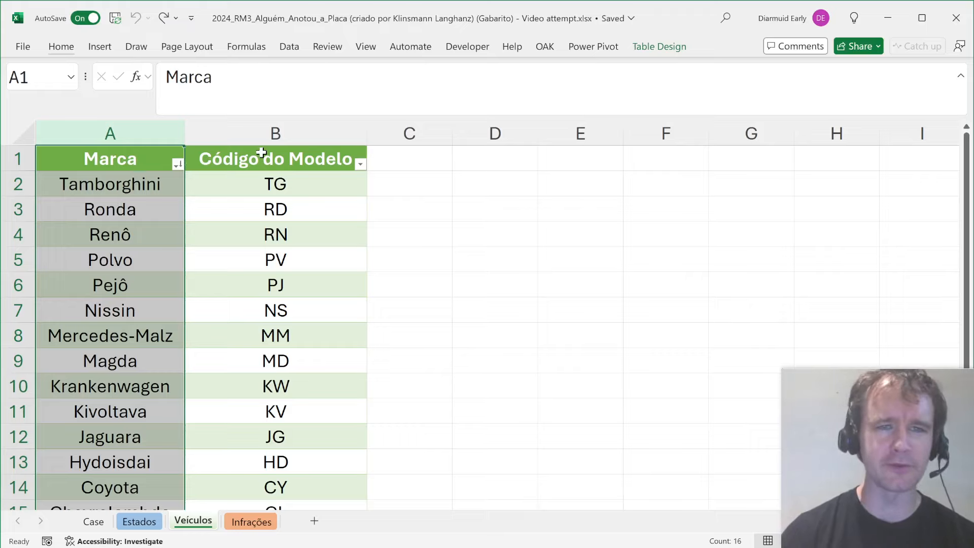
pyautogui.click(246, 137)
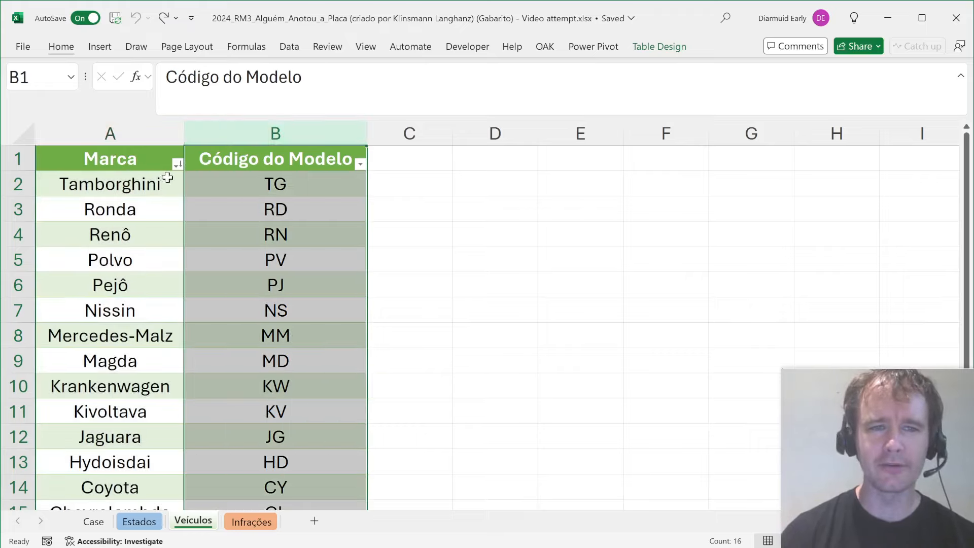
pyautogui.click(134, 180)
# Examine the driver, age, plate, state code and model code columns of the Infrações sheet
pyautogui.hotkey('ctrl', 'pagedown')
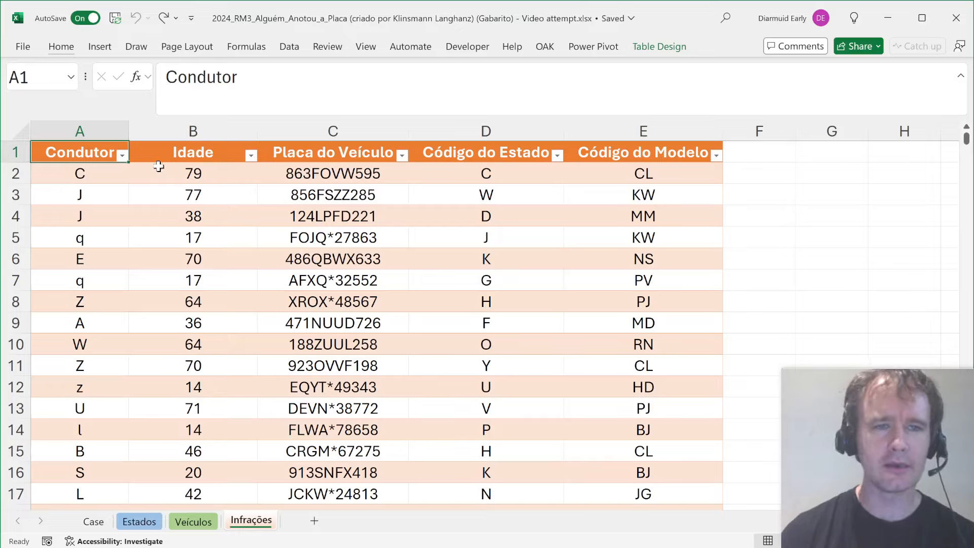
pyautogui.click(89, 132)
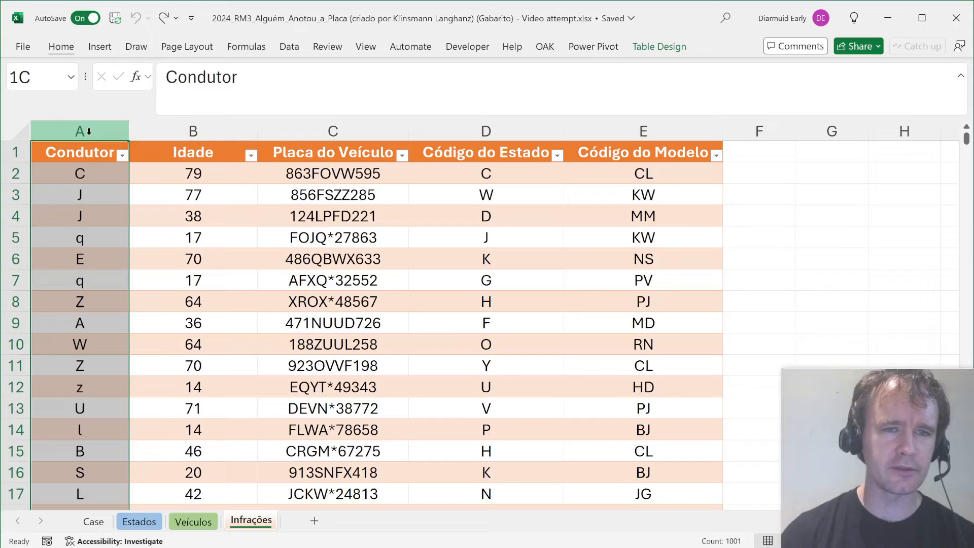
pyautogui.click(171, 133)
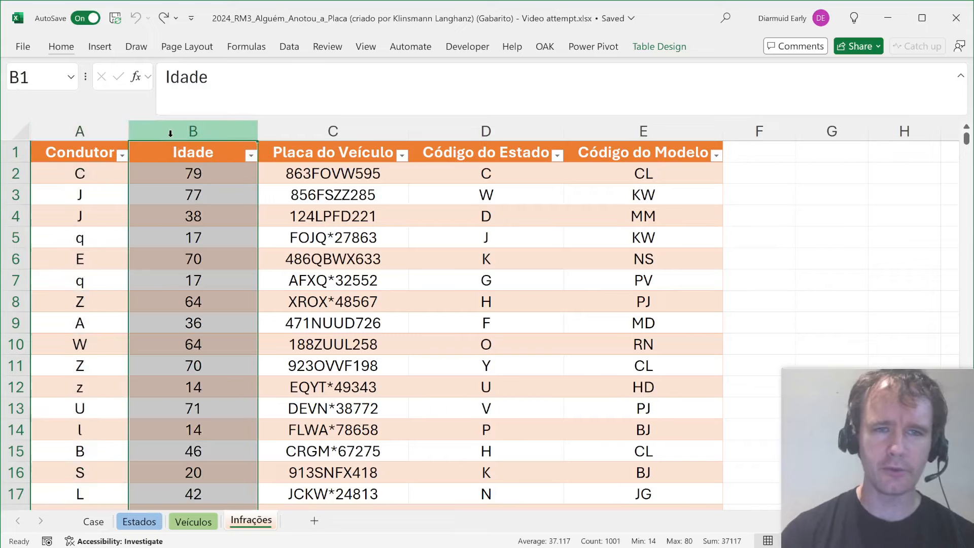
pyautogui.click(211, 153)
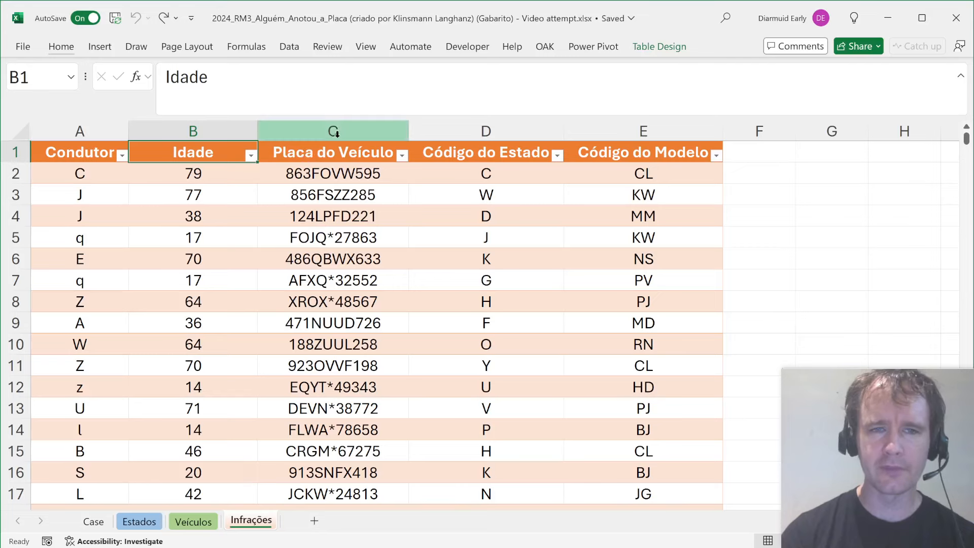
pyautogui.click(337, 133)
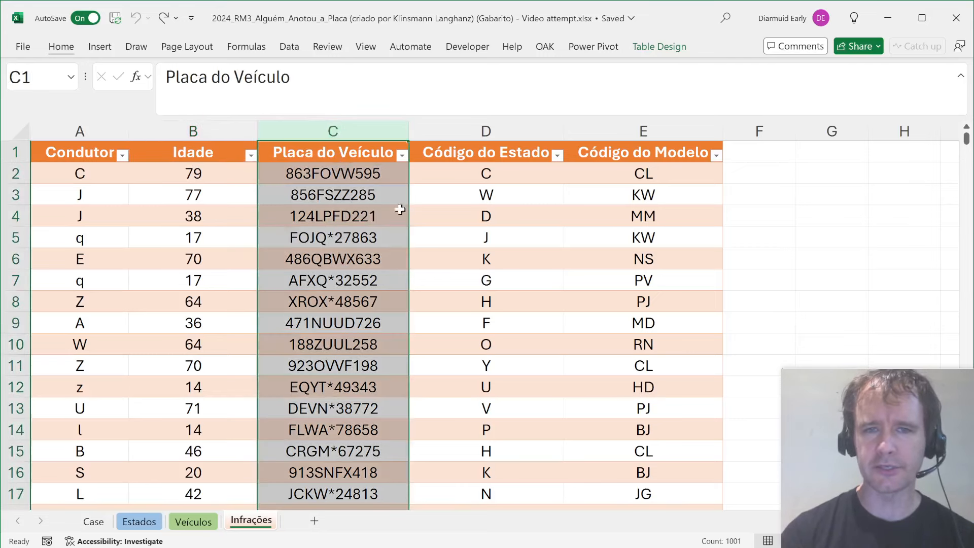
pyautogui.click(501, 140)
pyautogui.click(635, 135)
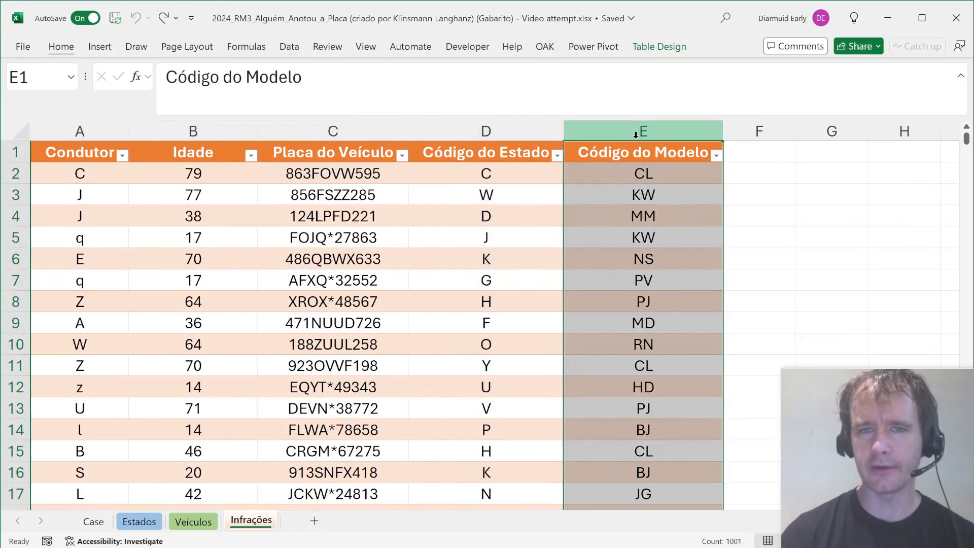
# Review the plate types, bonus questions and Nível 1 question on the Case sheet
pyautogui.hotkey('ctrl', 'pageup')
pyautogui.hotkey('ctrl', 'pageup')
pyautogui.hotkey('ctrl', 'pageup')
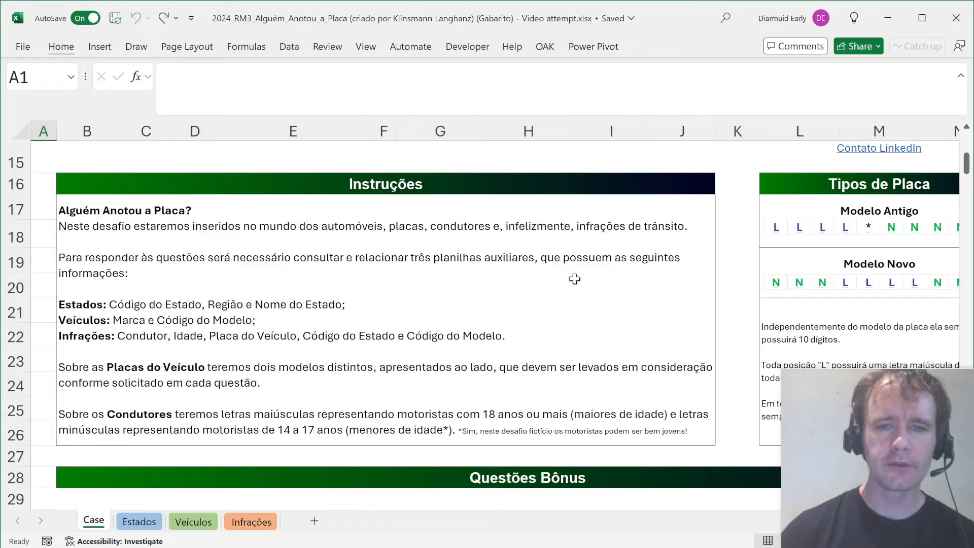
pyautogui.scroll(-1, 425, 387)
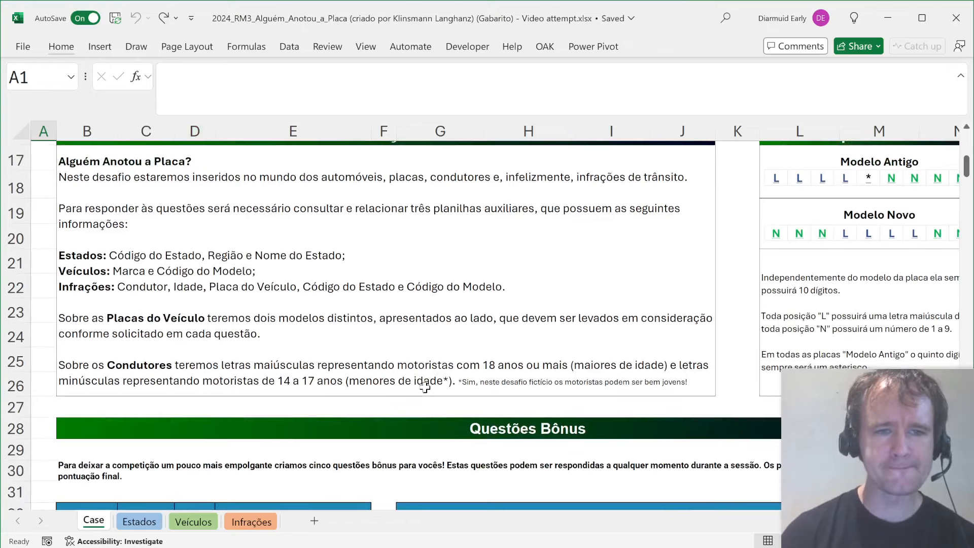
pyautogui.hscroll(4, 424, 386)
pyautogui.scroll(1, 664, 259)
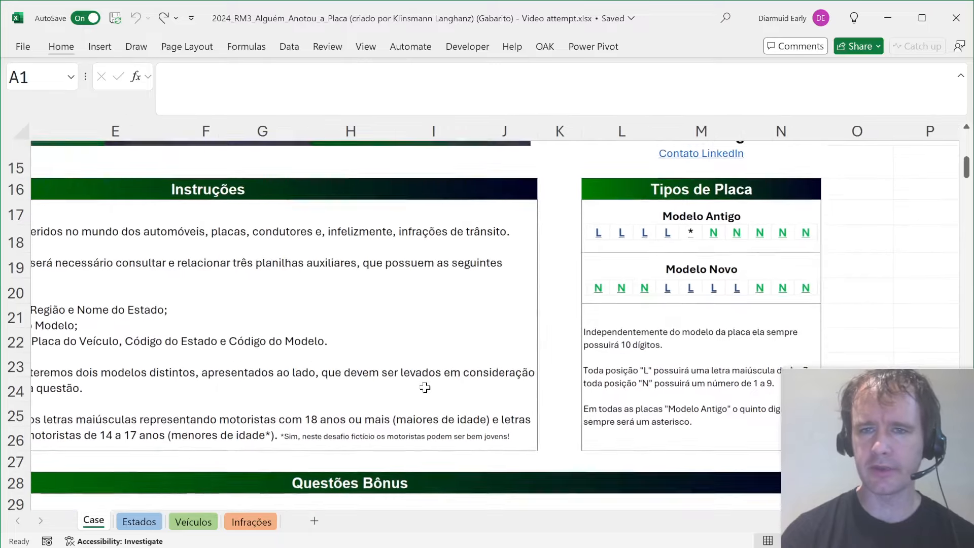
pyautogui.hscroll(-4, 387, 332)
pyautogui.scroll(-8, 387, 332)
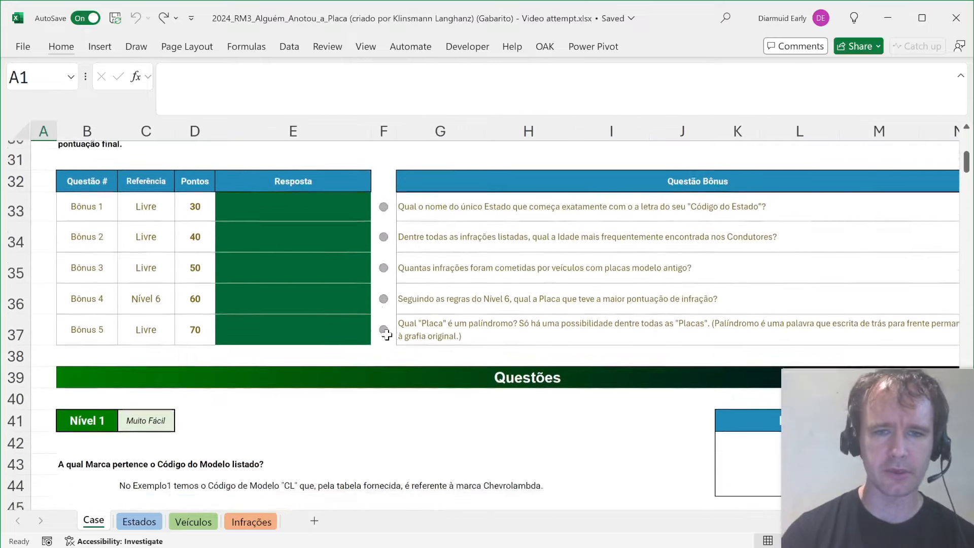
pyautogui.scroll(1, 387, 334)
pyautogui.scroll(-2, 387, 334)
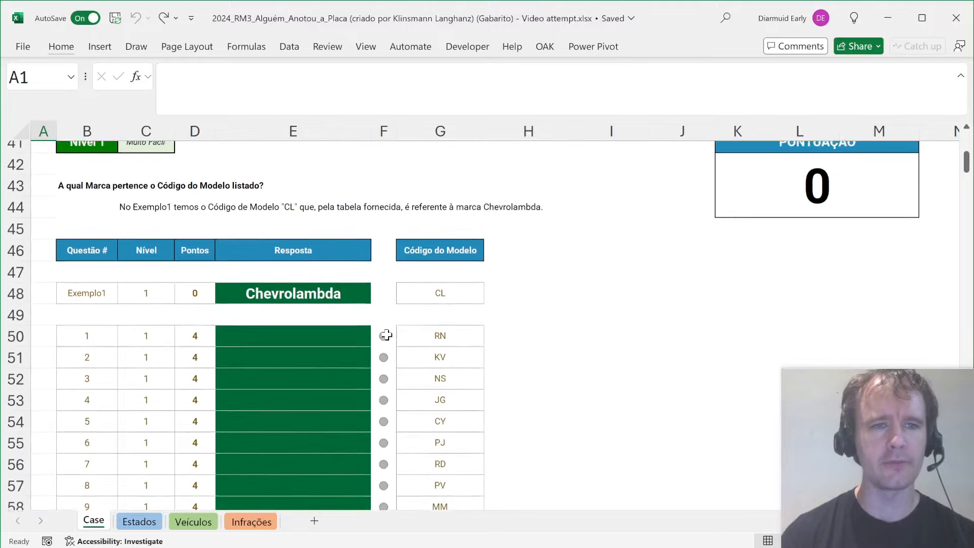
pyautogui.scroll(1, 387, 335)
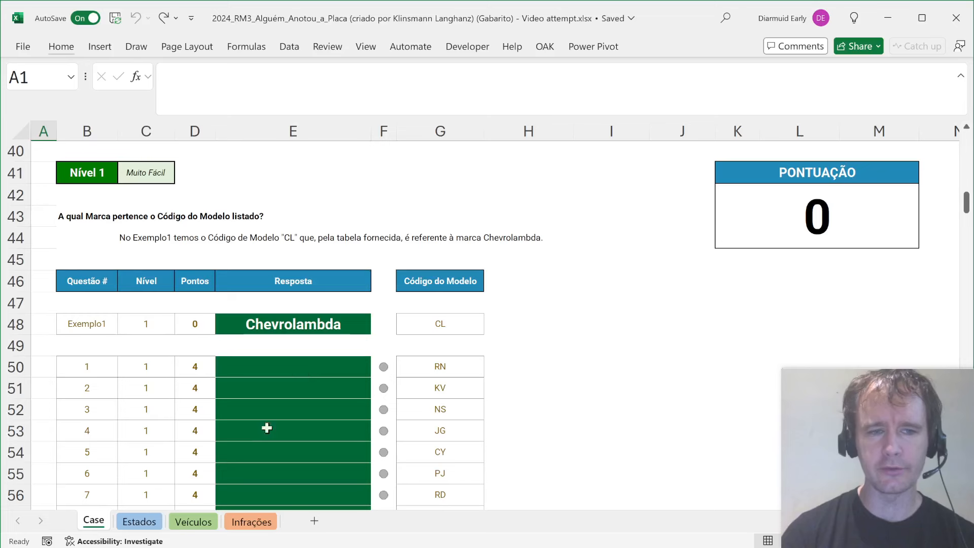
# Rename the table on the Estados sheet as es
pyautogui.click(141, 522)
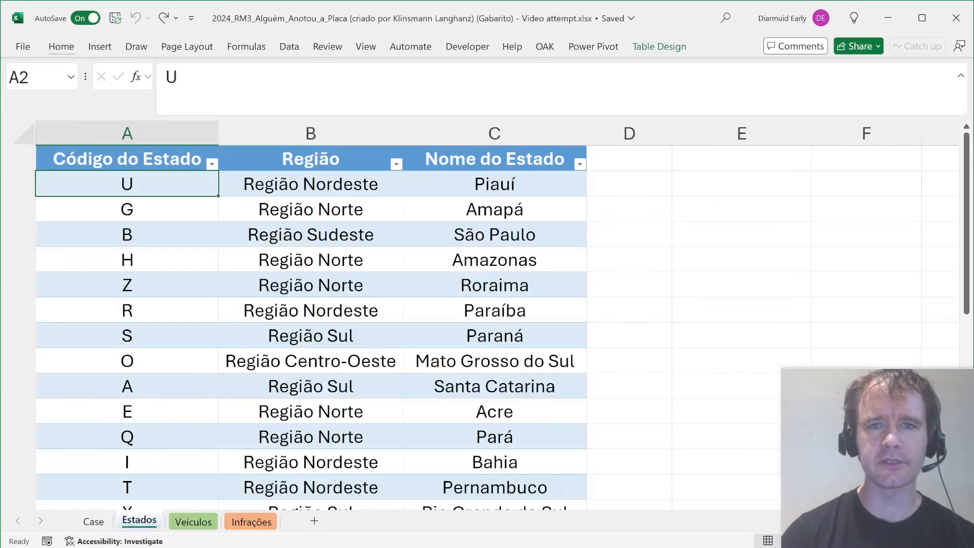
pyautogui.click(659, 46)
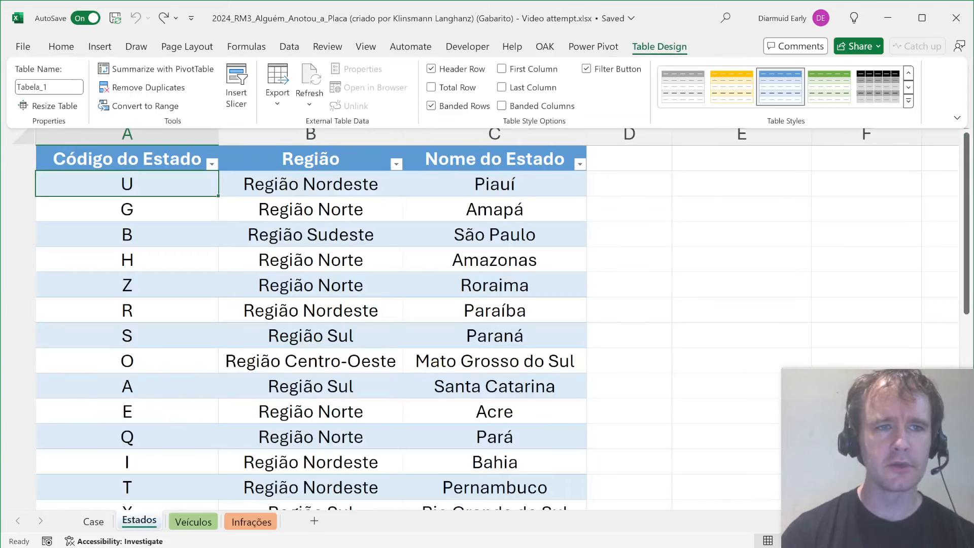
pyautogui.click(45, 87)
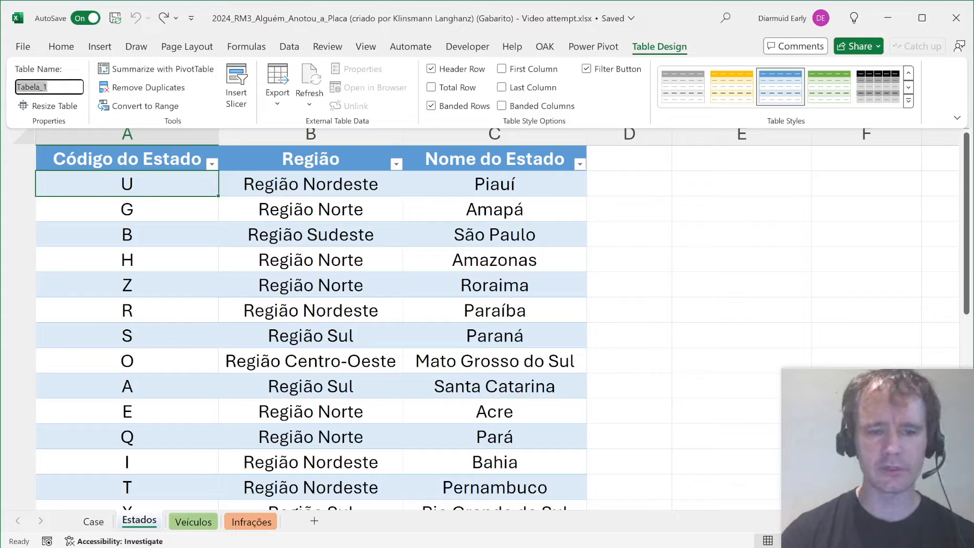
pyautogui.write('es')
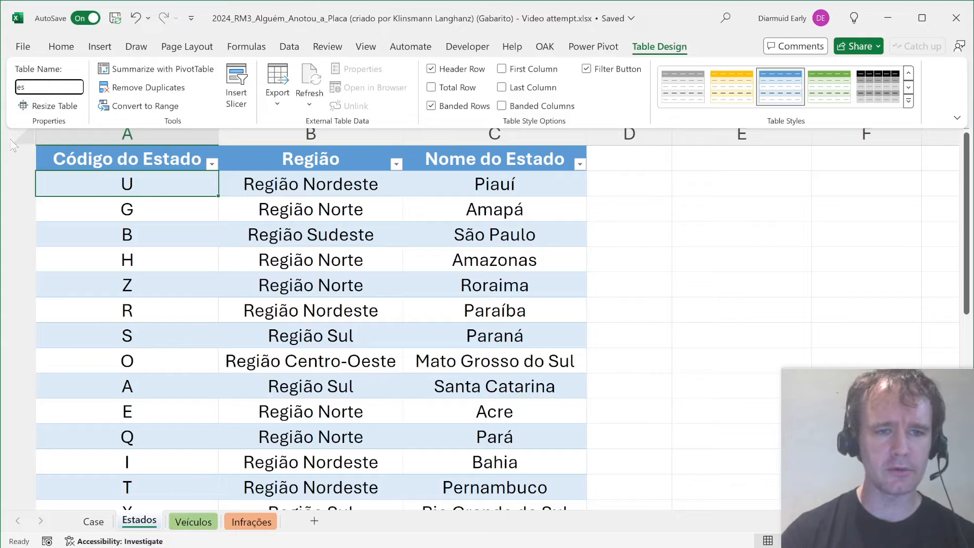
pyautogui.click(189, 529)
# Rename the table on the Veículos sheet as ve
pyautogui.click(191, 530)
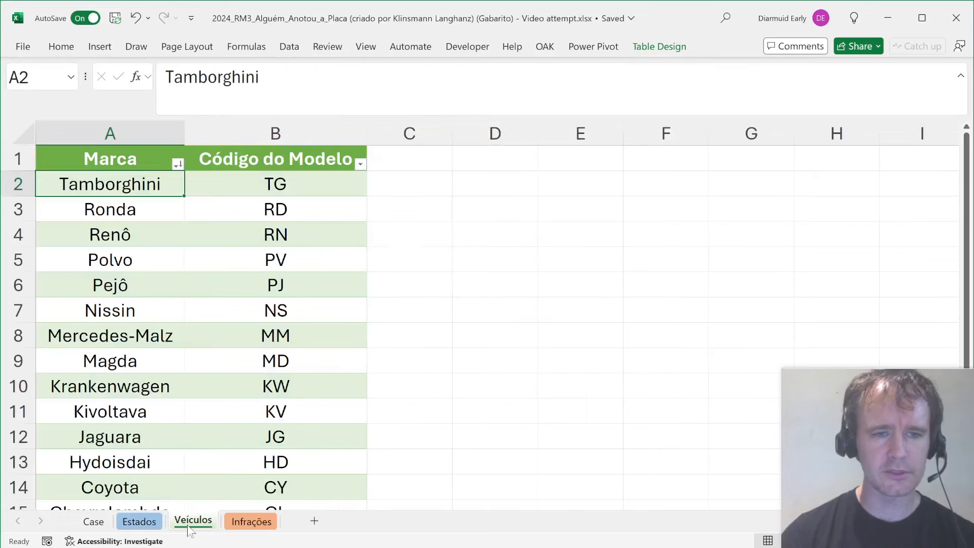
pyautogui.click(658, 46)
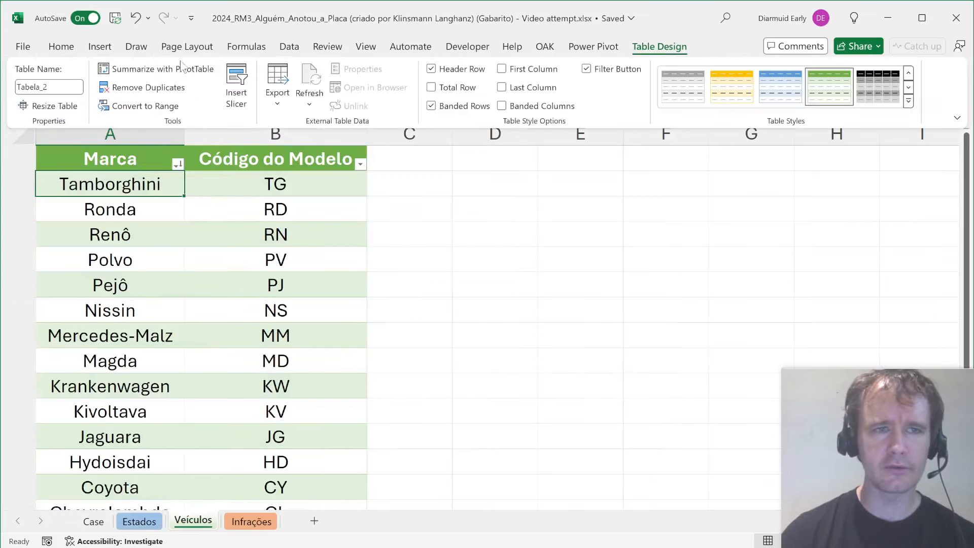
pyautogui.click(49, 87)
pyautogui.write('ve')
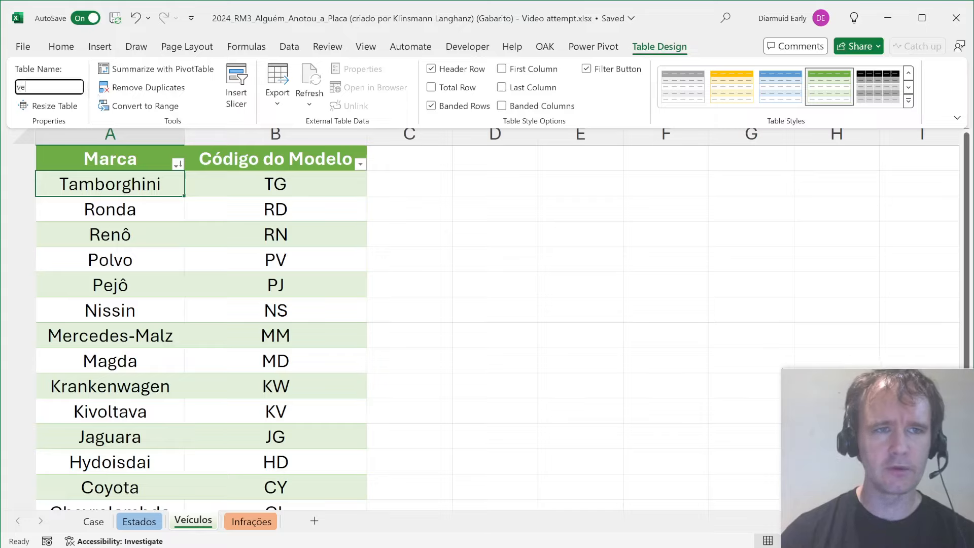
pyautogui.press('Return')
# Rename the table on the Infrações sheet as in
pyautogui.click(257, 520)
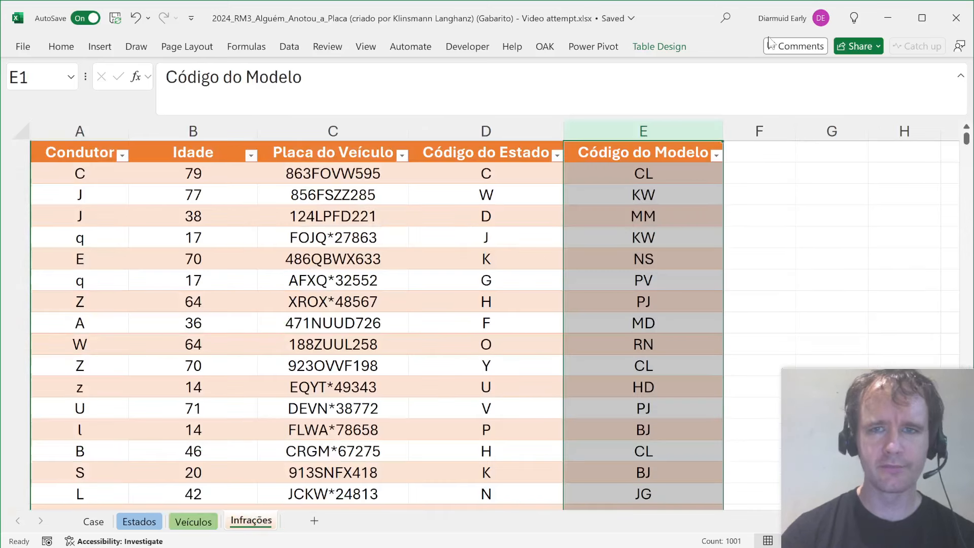
pyautogui.click(659, 46)
pyautogui.click(49, 86)
pyautogui.write('in')
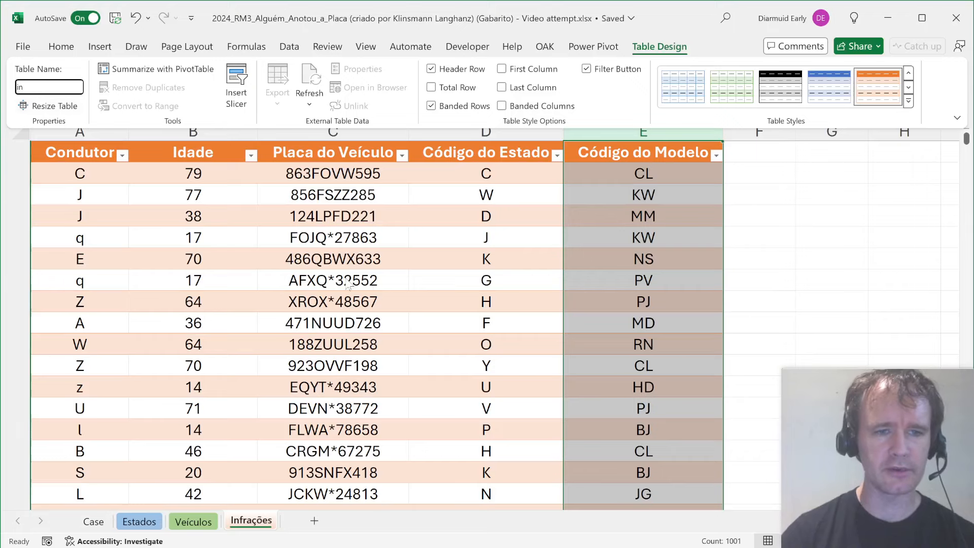
pyautogui.press('Return')
# On the Case sheet, enter an XLOOKUP in E50 that finds G50 in ve[Código do Modelo] and returns ve[Marca]
pyautogui.click(94, 521)
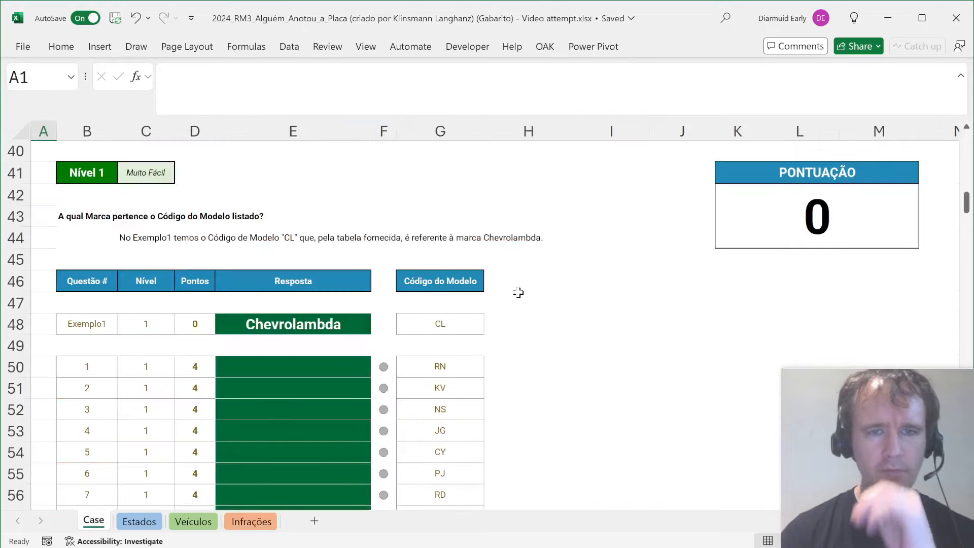
pyautogui.click(310, 367)
pyautogui.write('=')
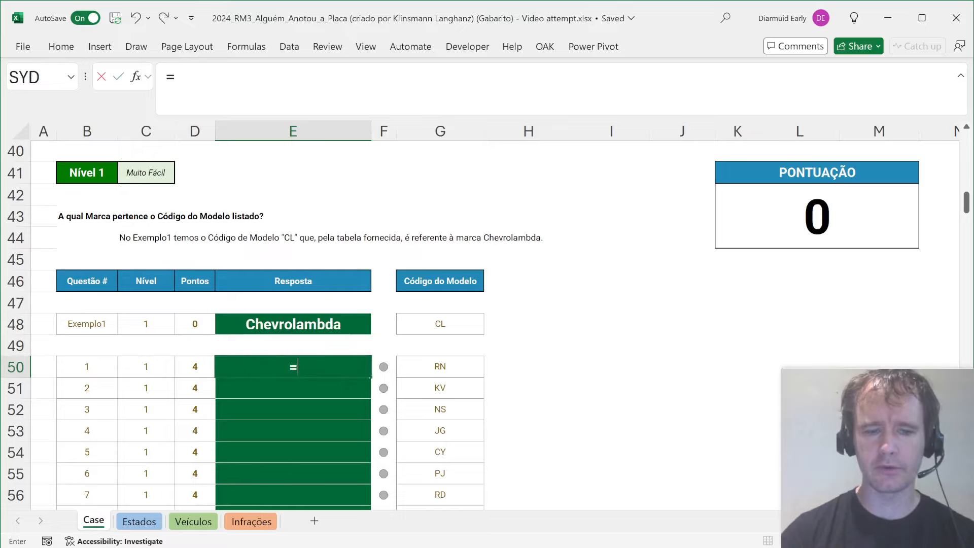
pyautogui.write('xl')
pyautogui.press('Tab')
pyautogui.press('Right')
pyautogui.press('Right')
pyautogui.write(',')
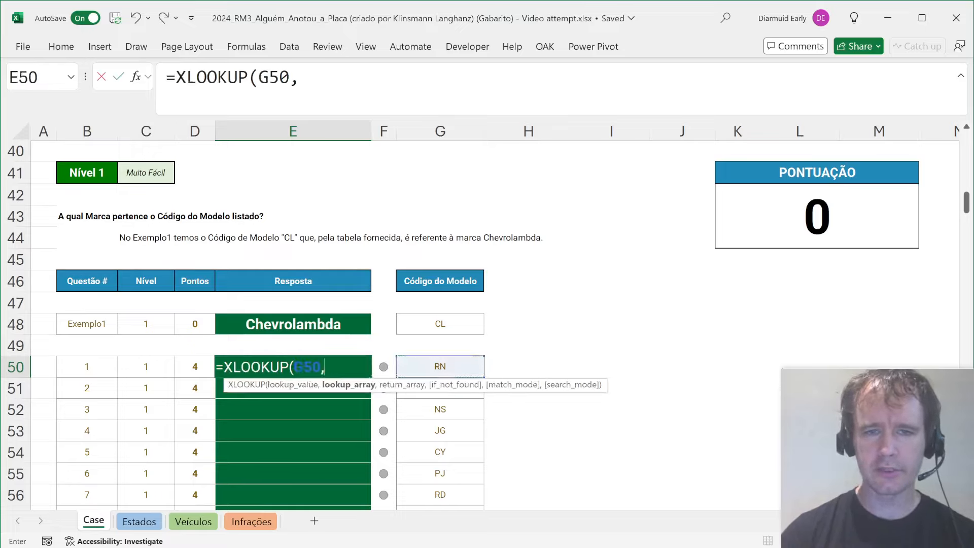
pyautogui.write('ve[')
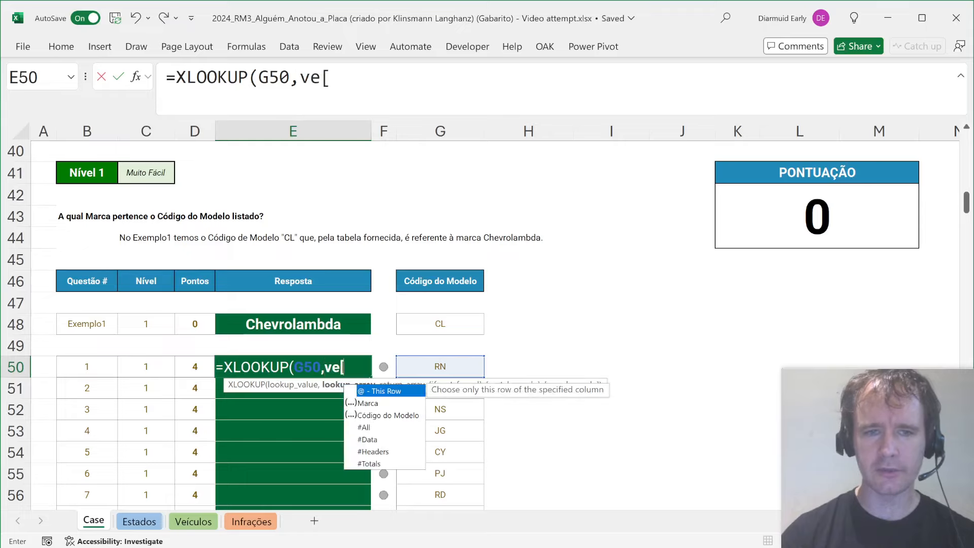
pyautogui.press('Down')
pyautogui.press('Down')
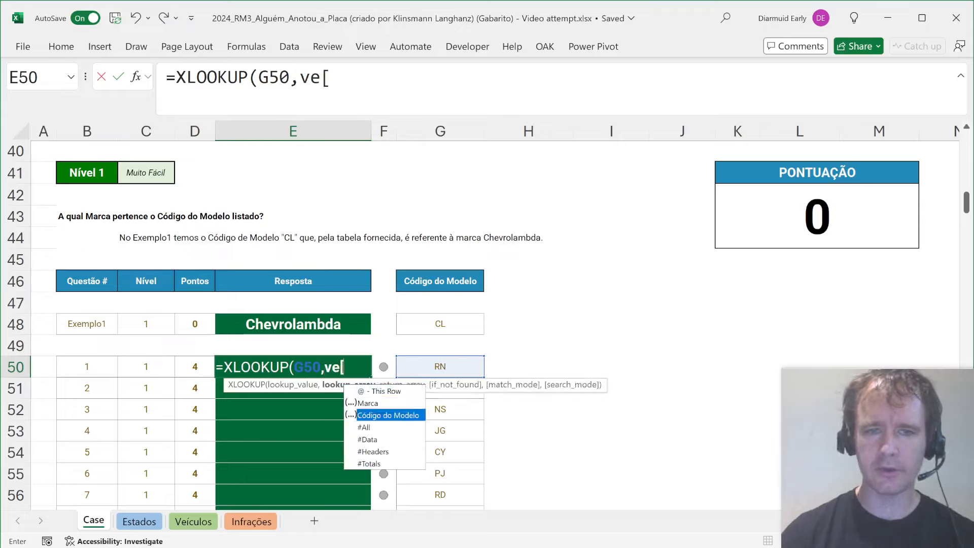
pyautogui.press('Tab')
pyautogui.write(',')
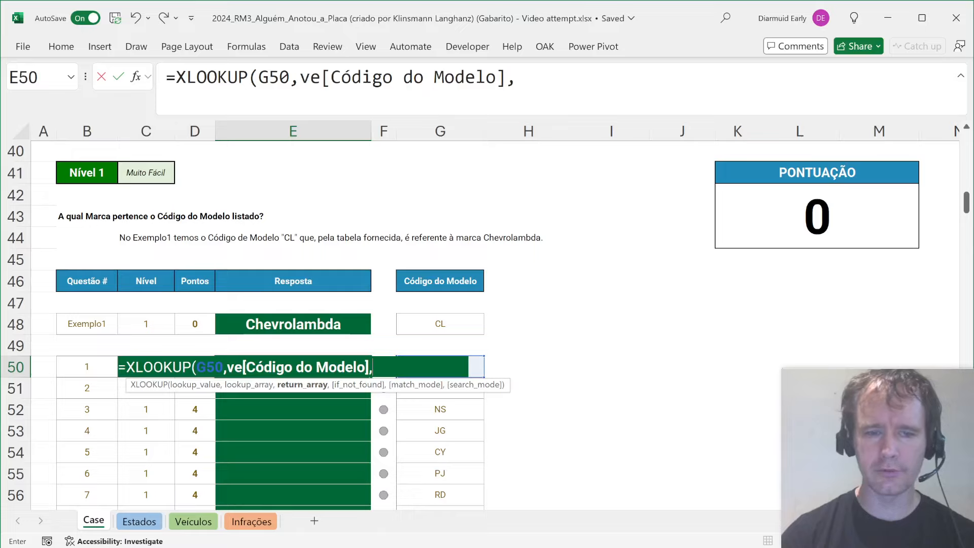
pyautogui.write('ve[')
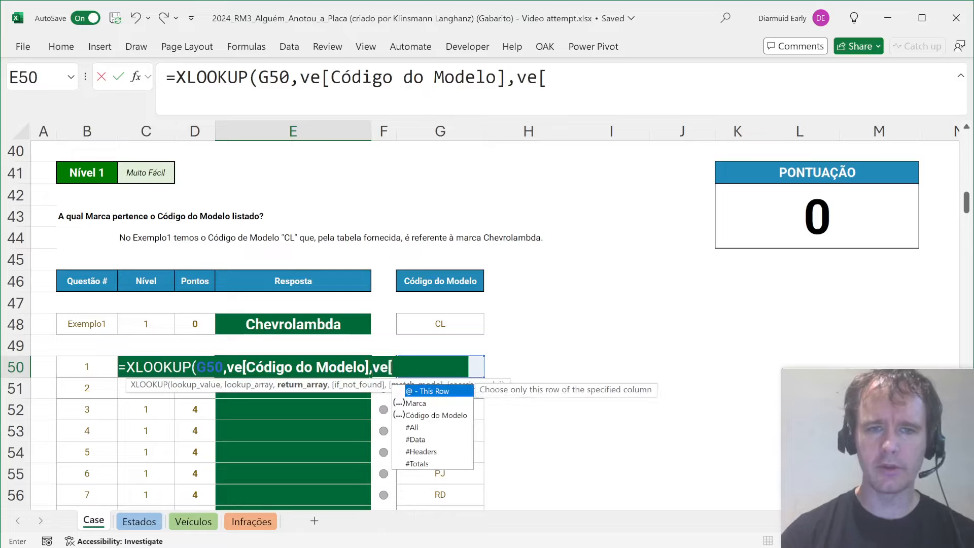
pyautogui.press('Down')
pyautogui.press('Tab')
pyautogui.write(')')
pyautogui.press('Return')
# Fill the brand lookup formula from E50 down through E59 to answer all ten Nível 1 questions
pyautogui.press('Left')
pyautogui.hotkey('ctrl', 'Down')
pyautogui.press('Right')
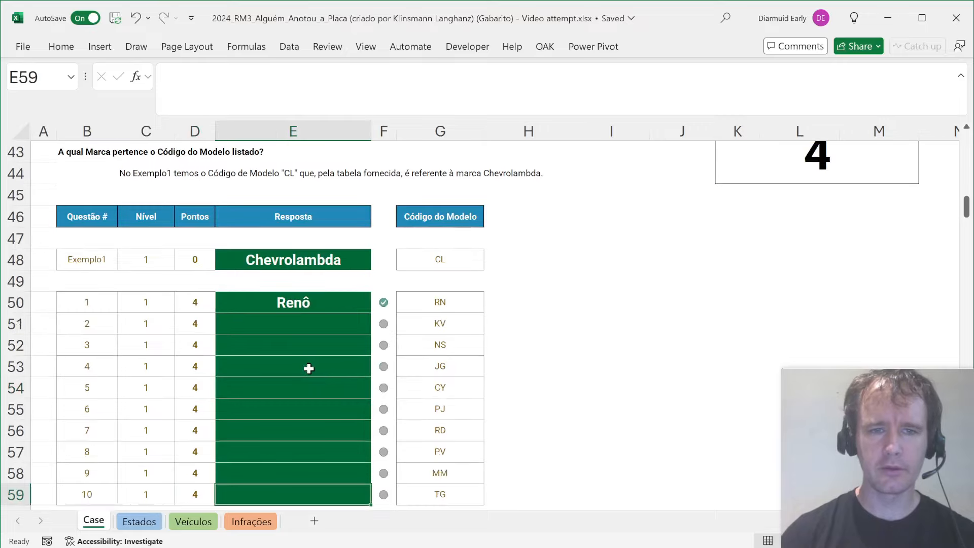
pyautogui.hotkey('ctrl', 'shift', 'Up')
pyautogui.hotkey('ctrl', 'd')
# For Nível 2, enter an XLOOKUP in H73 that finds G73 in in[Placa do Veículo] and returns in[Código do Estado]
pyautogui.scroll(-6, 309, 369)
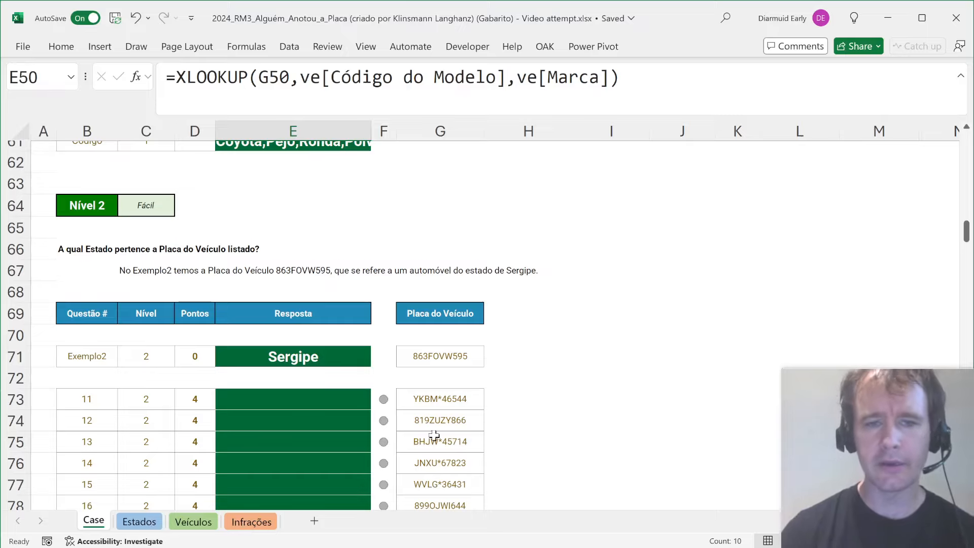
pyautogui.click(426, 396)
pyautogui.click(508, 401)
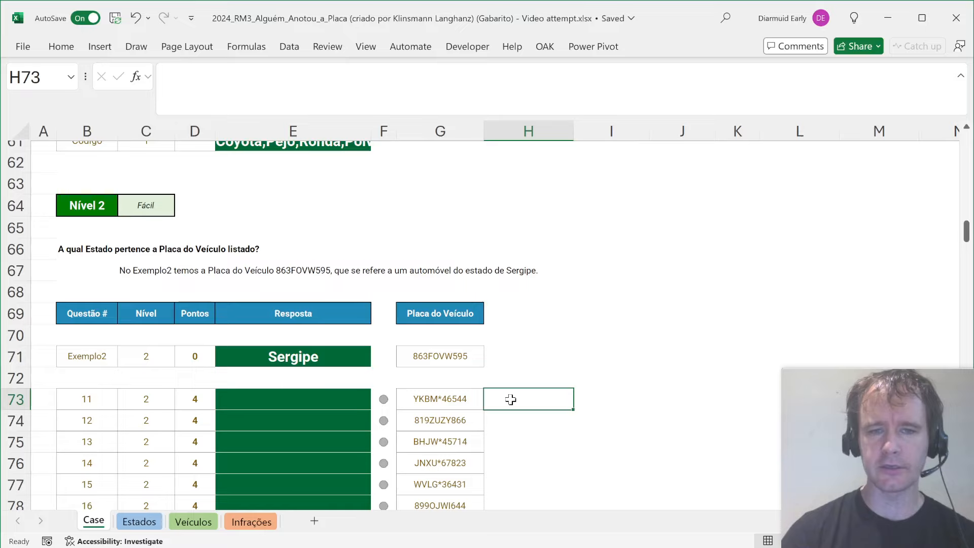
pyautogui.write('=xl')
pyautogui.press('Tab')
pyautogui.press('Left')
pyautogui.write(',')
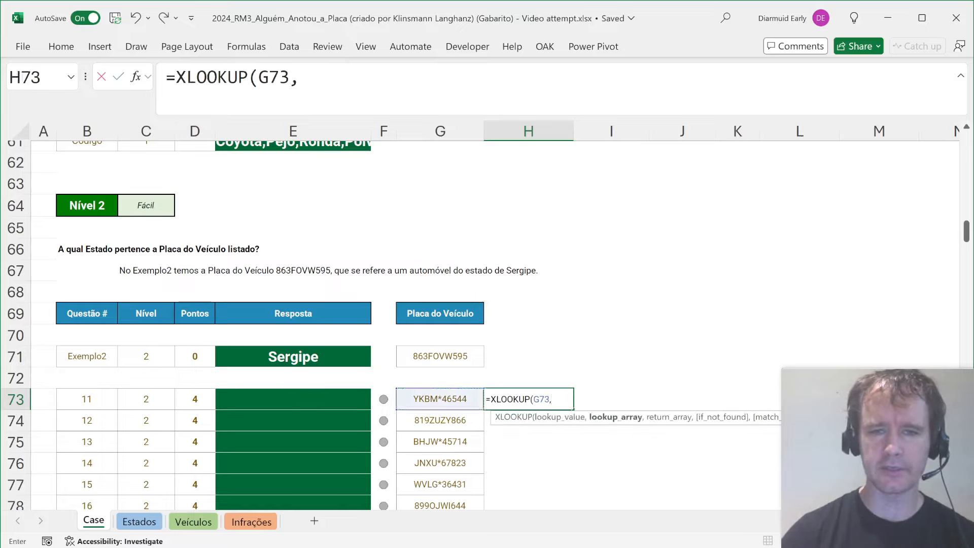
pyautogui.write('in[')
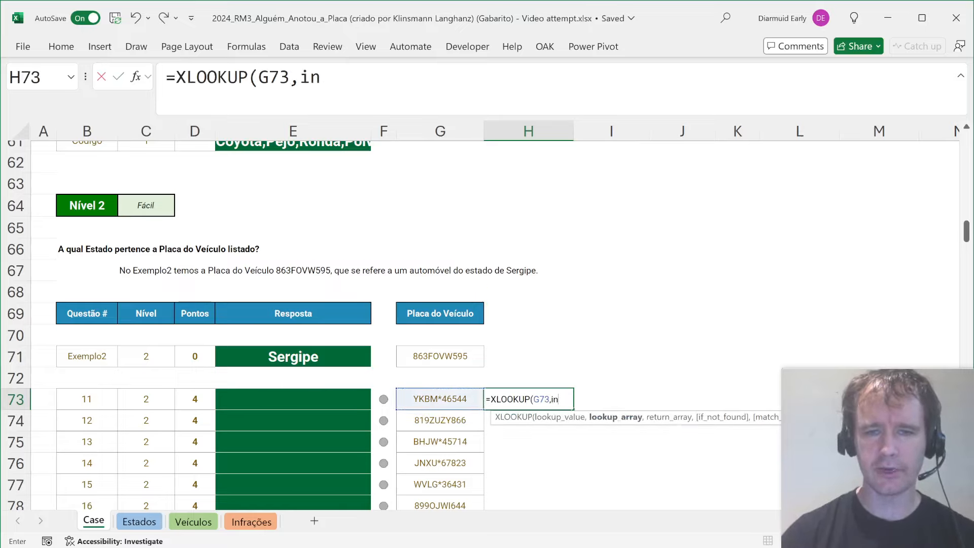
pyautogui.press('Down')
pyautogui.press('Down')
pyautogui.press('Down')
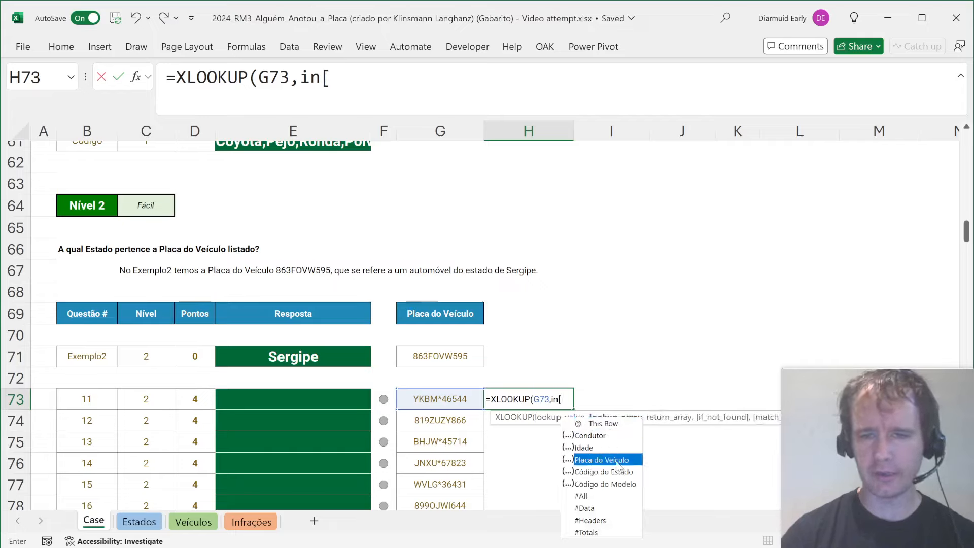
pyautogui.press('Tab')
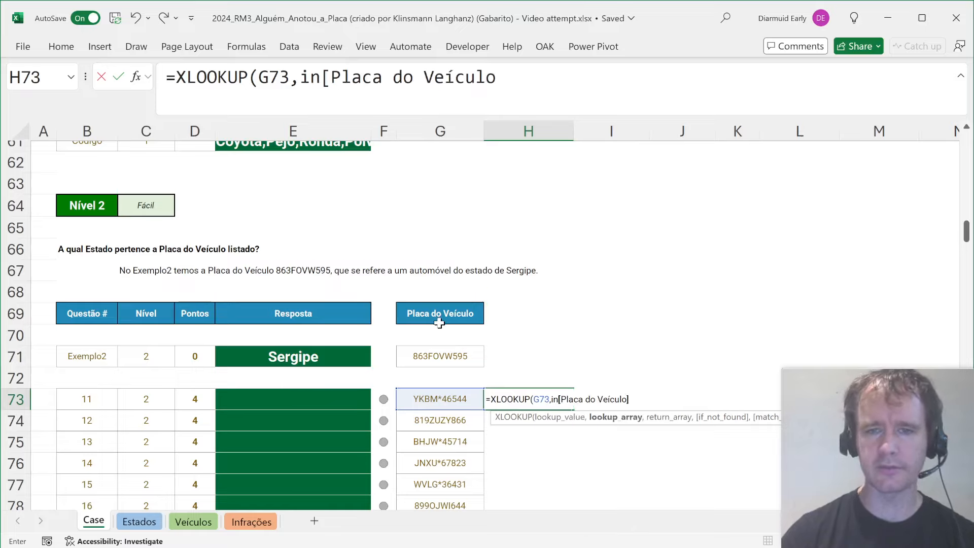
pyautogui.write('],')
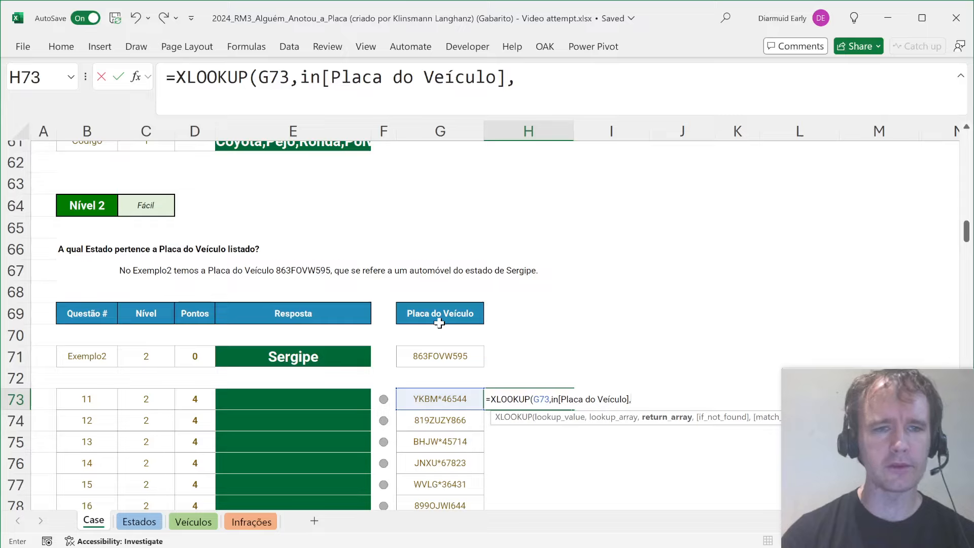
pyautogui.write('in[')
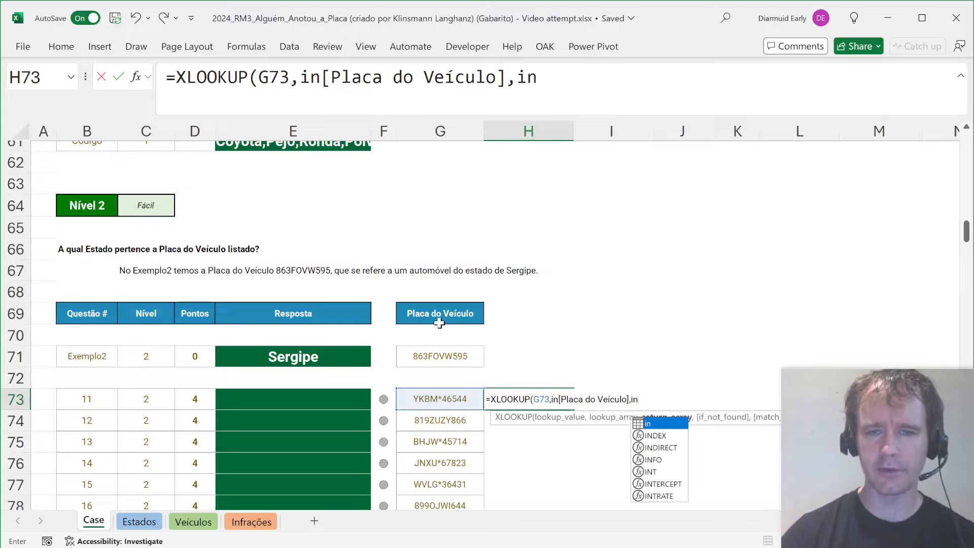
pyautogui.press('Down')
pyautogui.press('Down')
pyautogui.press('Down')
pyautogui.press('Down')
pyautogui.press('Tab')
pyautogui.write('])')
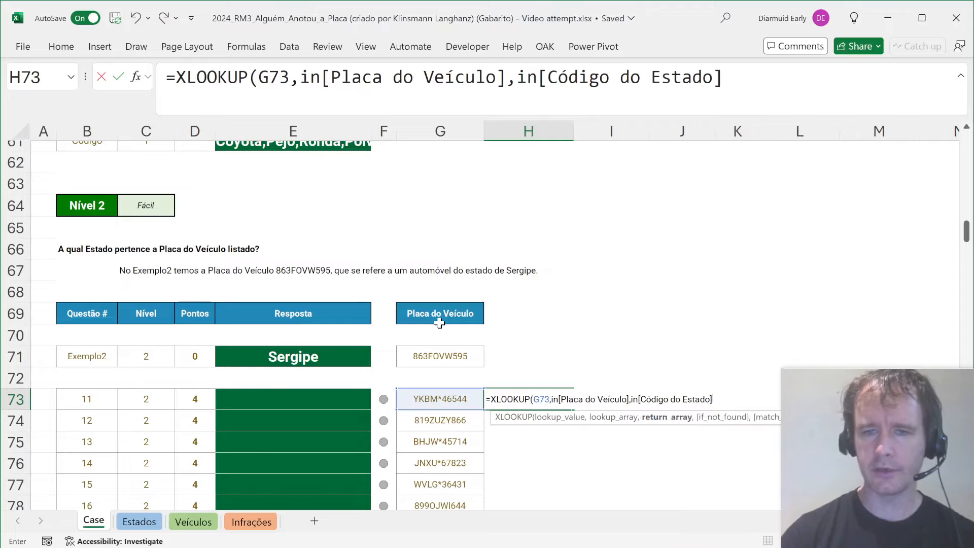
pyautogui.hotkey('ctrl', 'Return')
pyautogui.scroll(2, 439, 323)
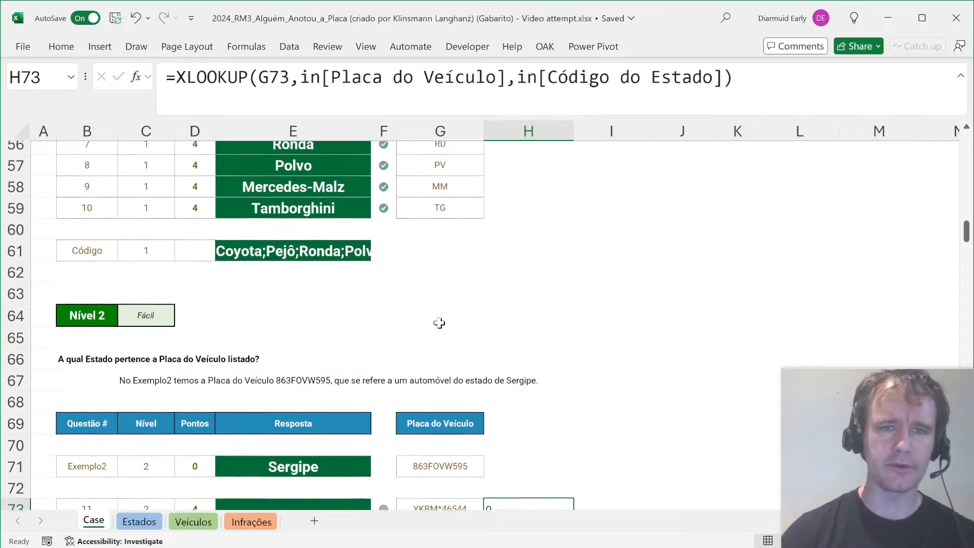
pyautogui.scroll(-2, 415, 174)
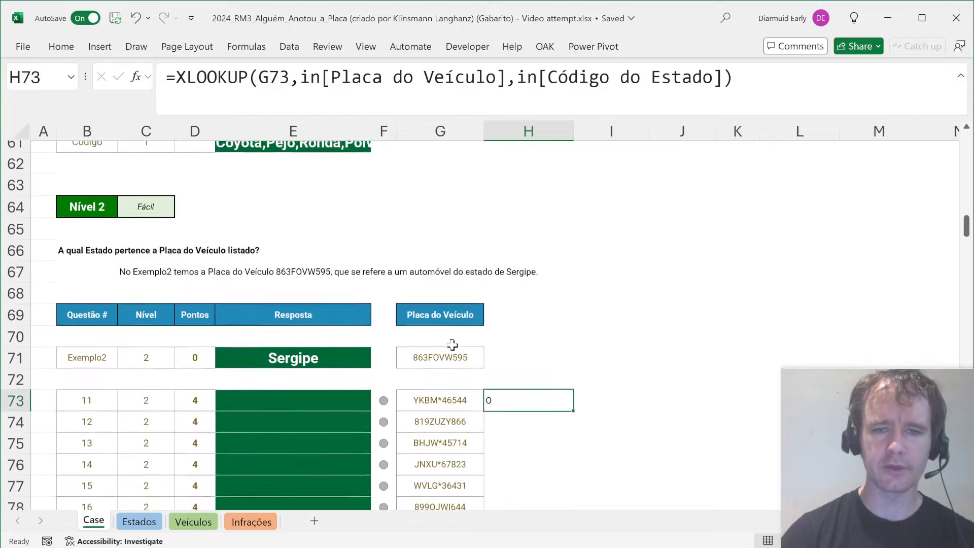
# Wrap the H73 formula in an outer XLOOKUP that searches es[Código do Estado] and returns es[Nome do Estado]
pyautogui.press('F2')
pyautogui.write('xl')
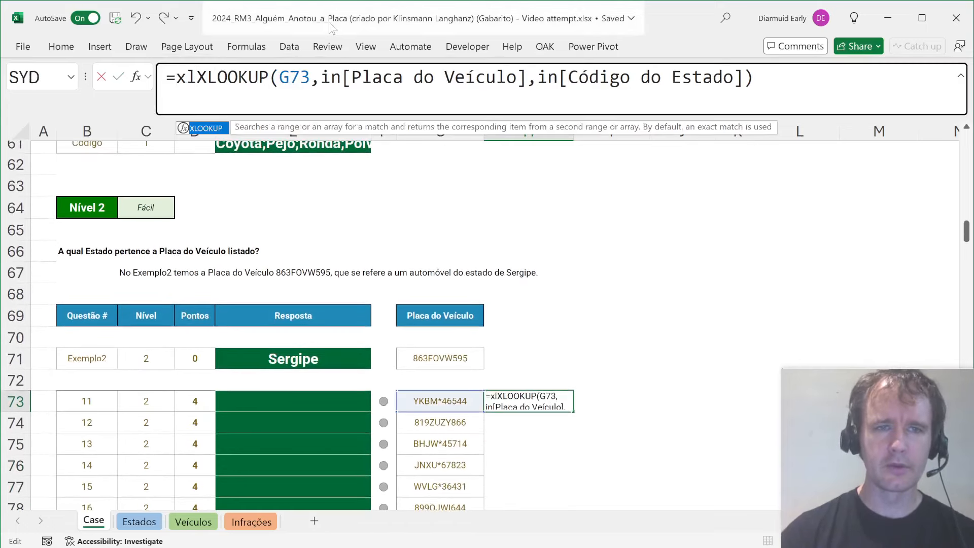
pyautogui.press('Tab')
pyautogui.press('End')
pyautogui.write(',')
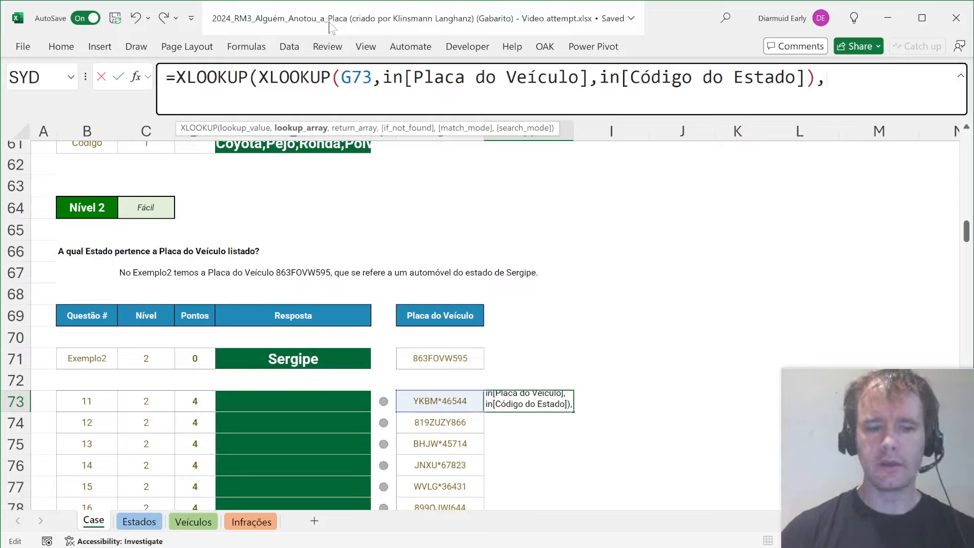
pyautogui.write('es[')
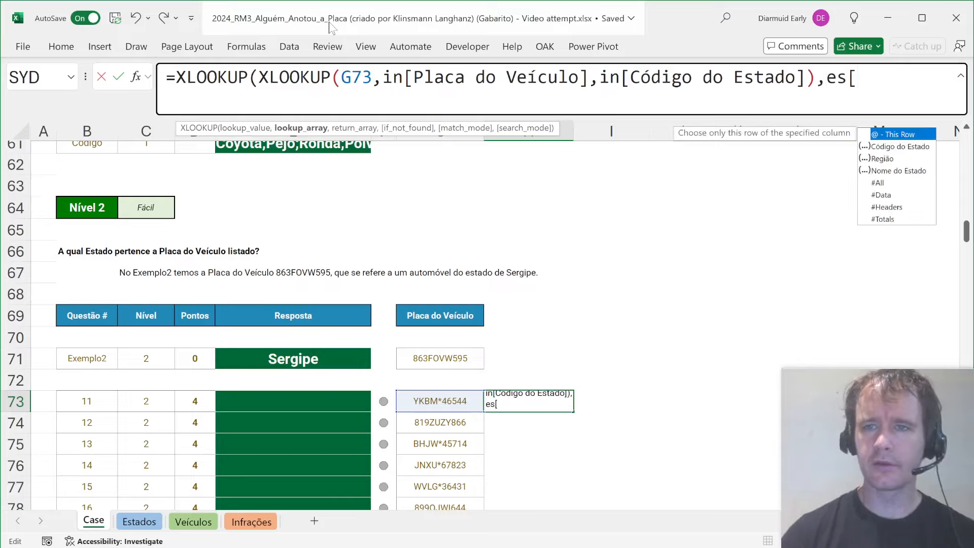
pyautogui.write('C')
pyautogui.press('Tab')
pyautogui.write('],es')
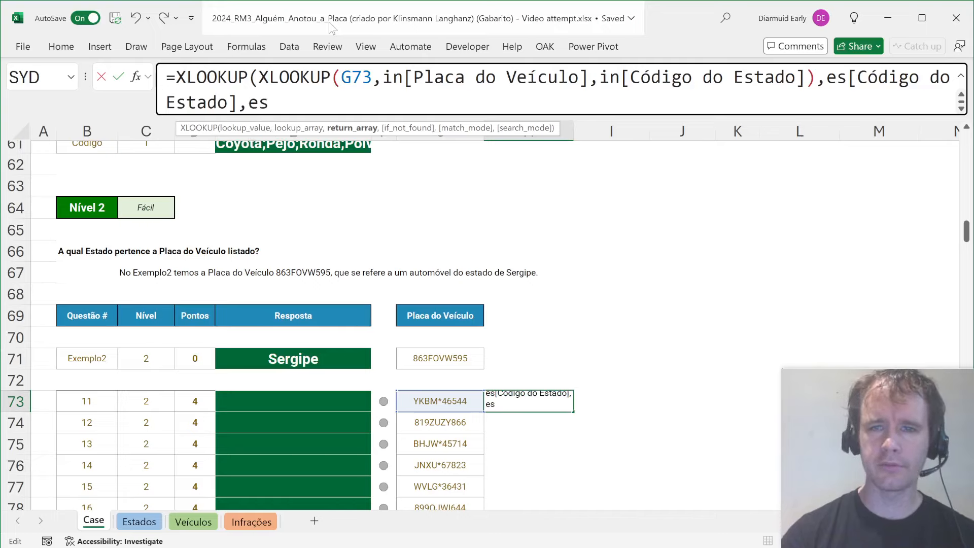
pyautogui.write('[')
pyautogui.press('Down')
pyautogui.press('Down')
pyautogui.press('Down')
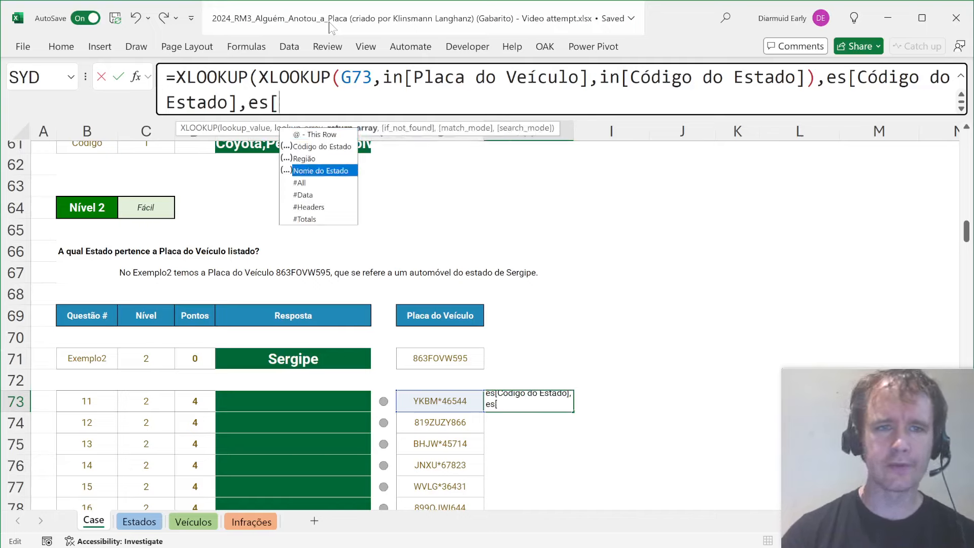
pyautogui.write(']')
pyautogui.press('BackSpace')
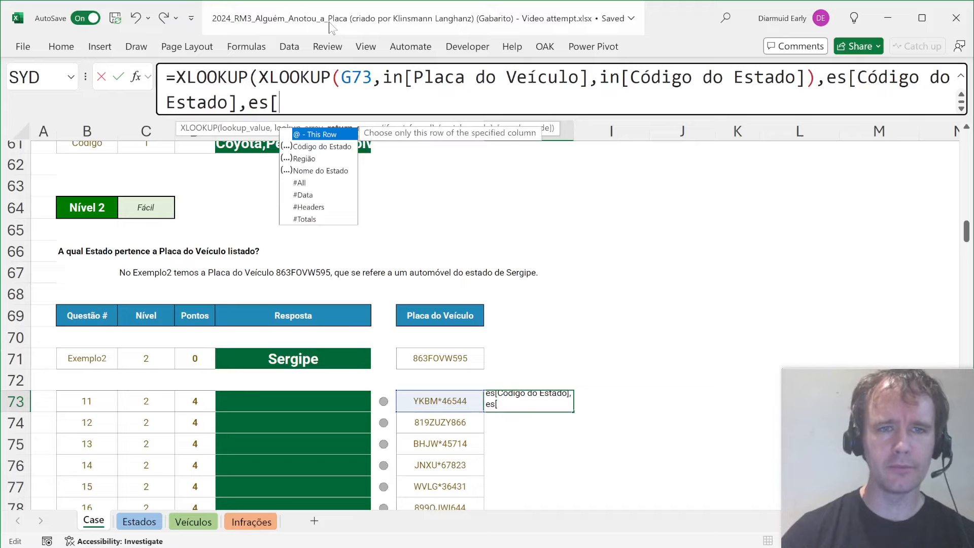
pyautogui.press('Down')
pyautogui.press('Down')
pyautogui.press('Down')
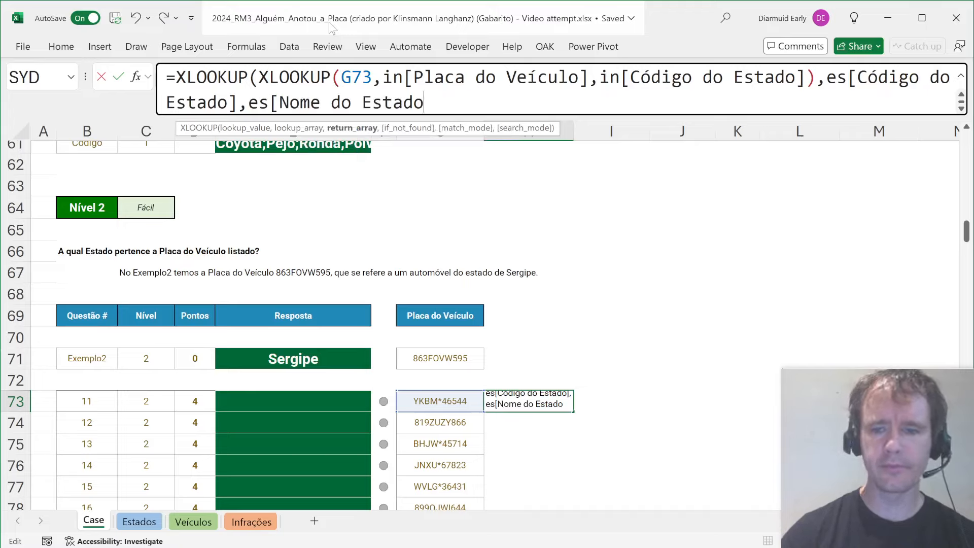
pyautogui.write('])')
pyautogui.press('Return')
# Copy the nested state lookup from H73 into H71 to test it against the Exemplo2 plate
pyautogui.press('Up')
pyautogui.hotkey('ctrl', 'c')
pyautogui.press('Up')
pyautogui.press('Up')
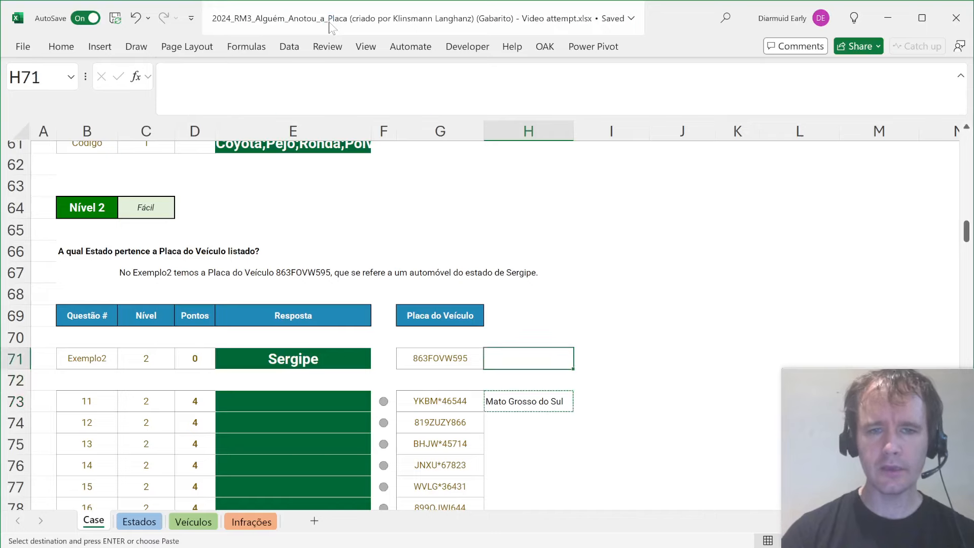
pyautogui.hotkey('ctrl', 'v')
# Delete the trial state lookup formulas from H71:H73
pyautogui.hotkey('ctrl', 'shift', 'Left')
pyautogui.hotkey('ctrl', 'shift', 'Left')
pyautogui.press('Right')
pyautogui.press('Left')
pyautogui.hotkey('ctrl', 'shift', 'Down')
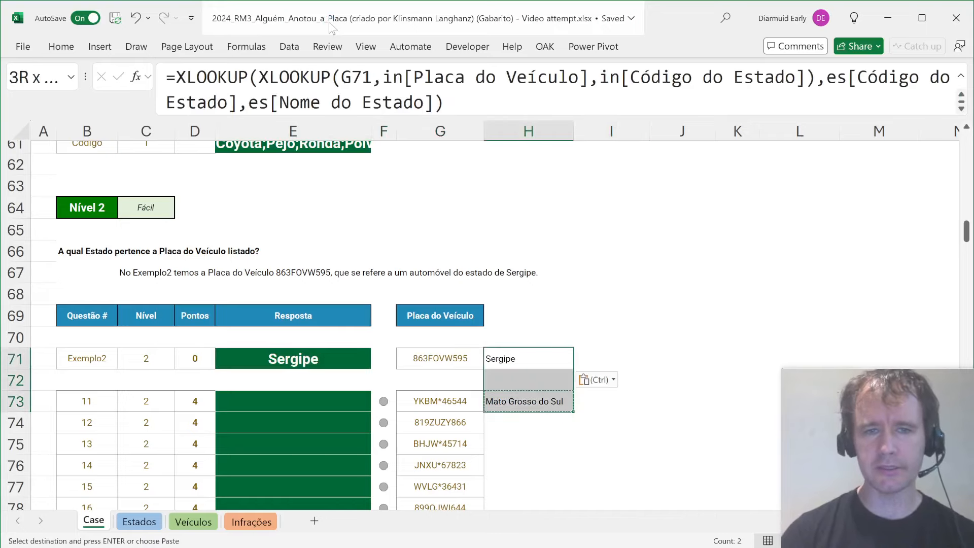
pyautogui.press('Delete')
pyautogui.hotkey('ctrl', 'Left')
pyautogui.hotkey('ctrl', 'Left')
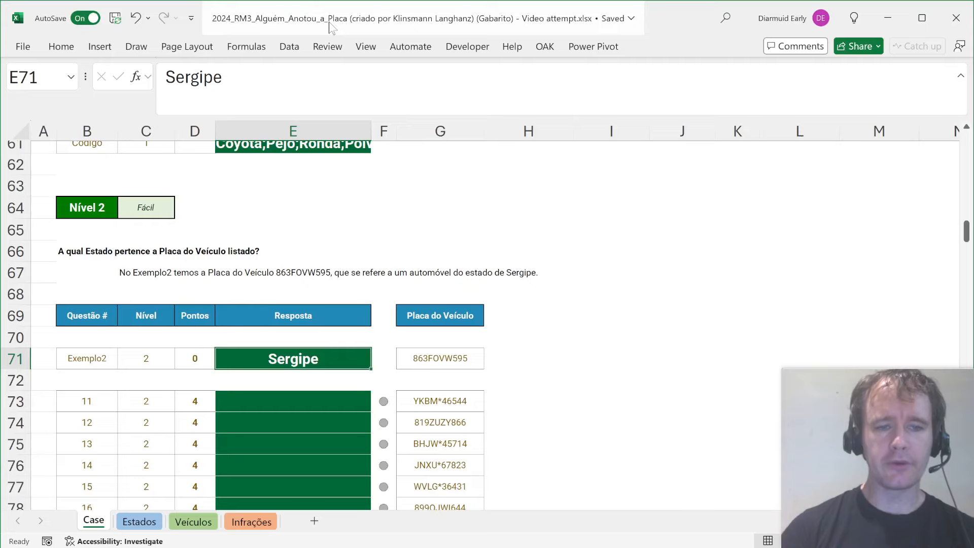
# Look over the Infrações, Veículos and Estados tables and copy the Região and Nome do Estado headers from Estados
pyautogui.click(267, 522)
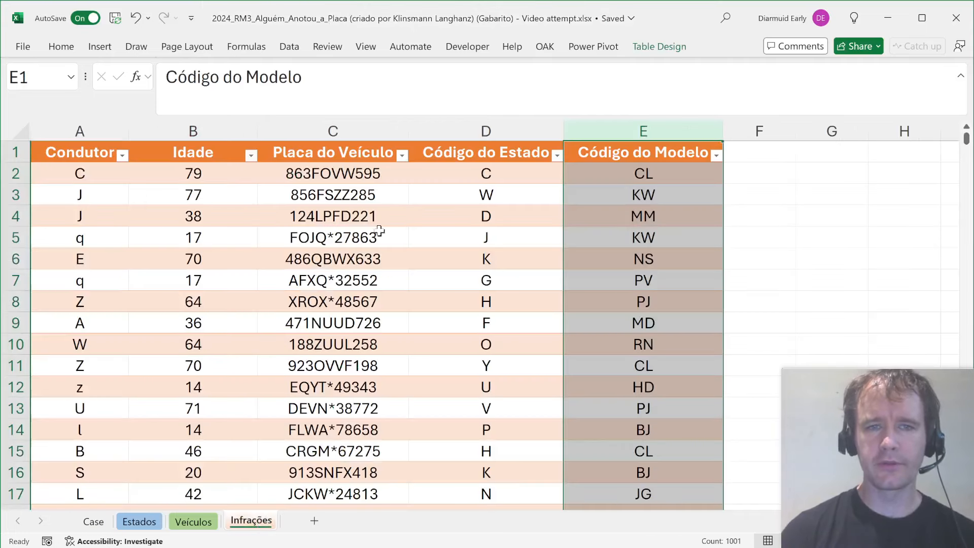
pyautogui.click(337, 209)
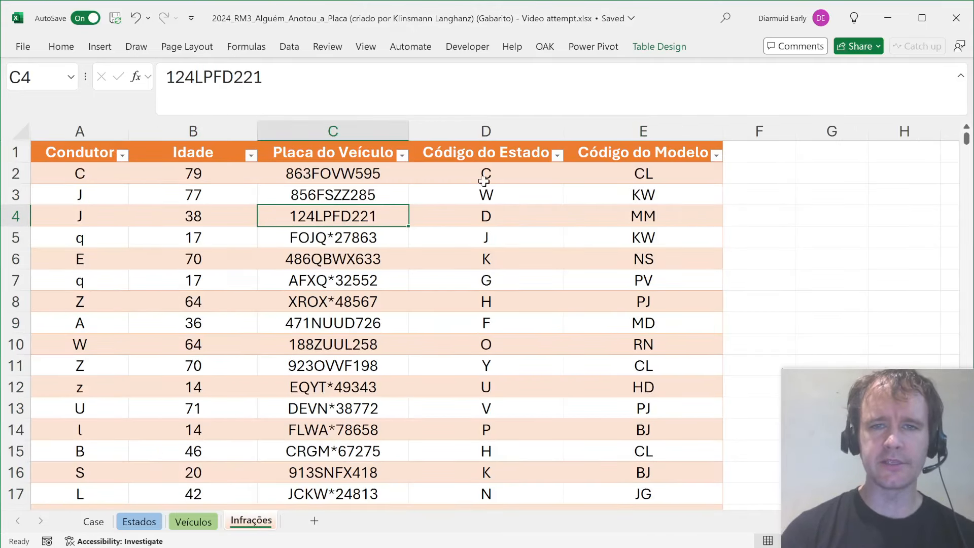
pyautogui.click(187, 523)
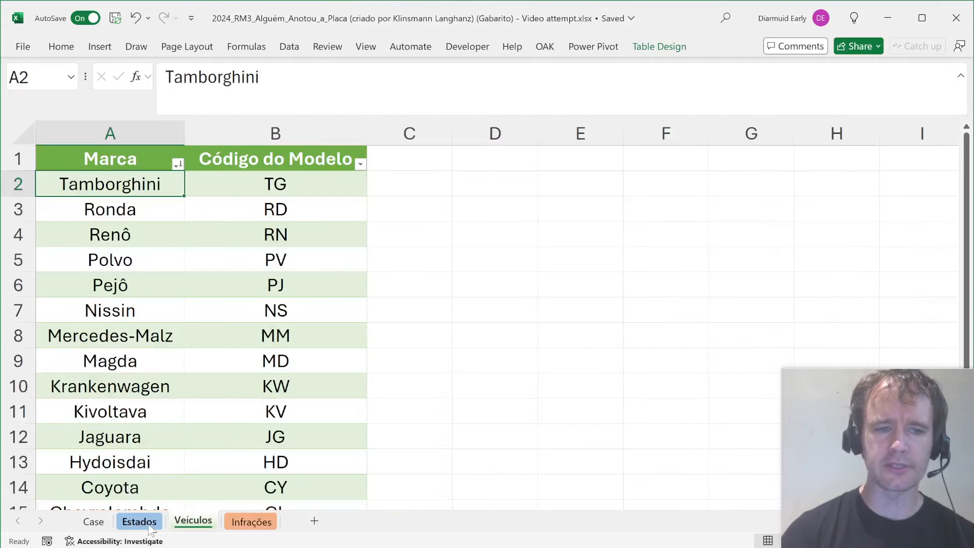
pyautogui.click(146, 524)
pyautogui.click(259, 525)
pyautogui.click(749, 178)
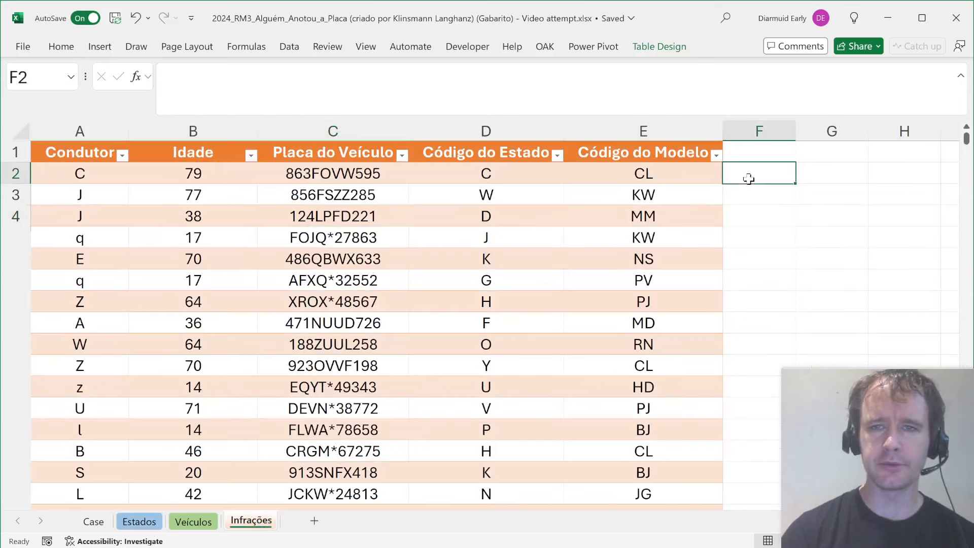
pyautogui.hotkey('ctrl', 'pageup')
pyautogui.hotkey('ctrl', 'pageup')
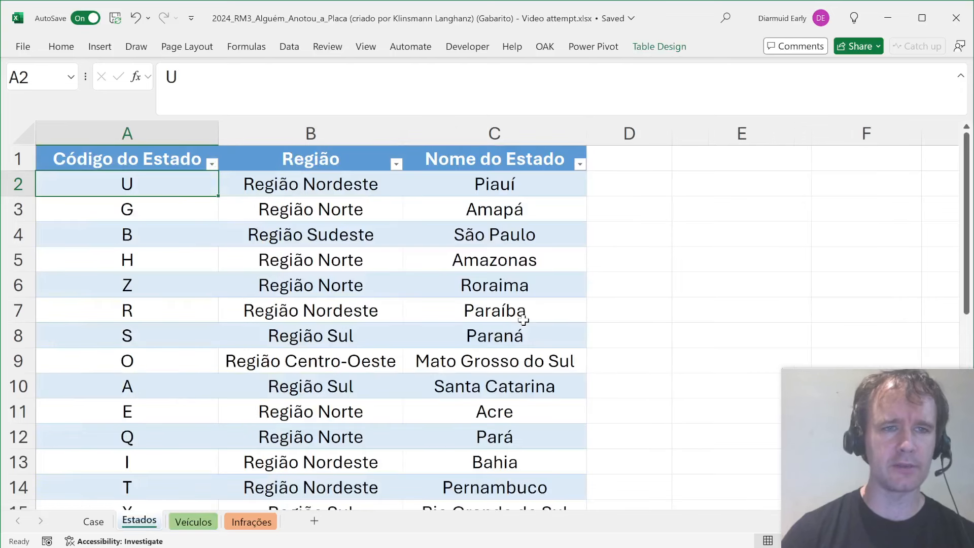
pyautogui.press('Up')
pyautogui.press('Right')
pyautogui.hotkey('shift', 'Right')
pyautogui.hotkey('ctrl', 'c')
# Paste the copied headers into F1:G1 of the Infrações table and apply their source column widths
pyautogui.hotkey('ctrl', 'pagedown')
pyautogui.hotkey('ctrl', 'pagedown')
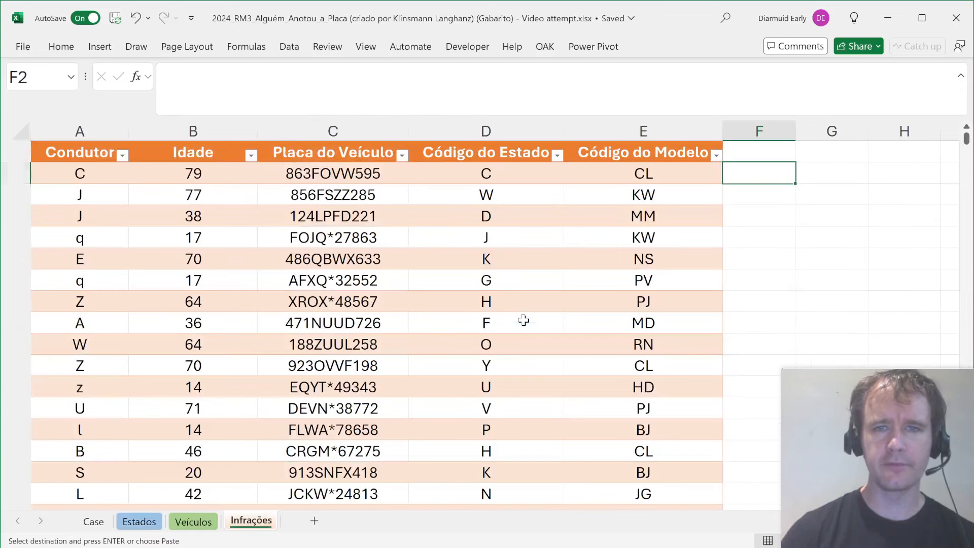
pyautogui.press('Up')
pyautogui.hotkey('ctrl', 'v')
pyautogui.press('Down')
pyautogui.press('Up')
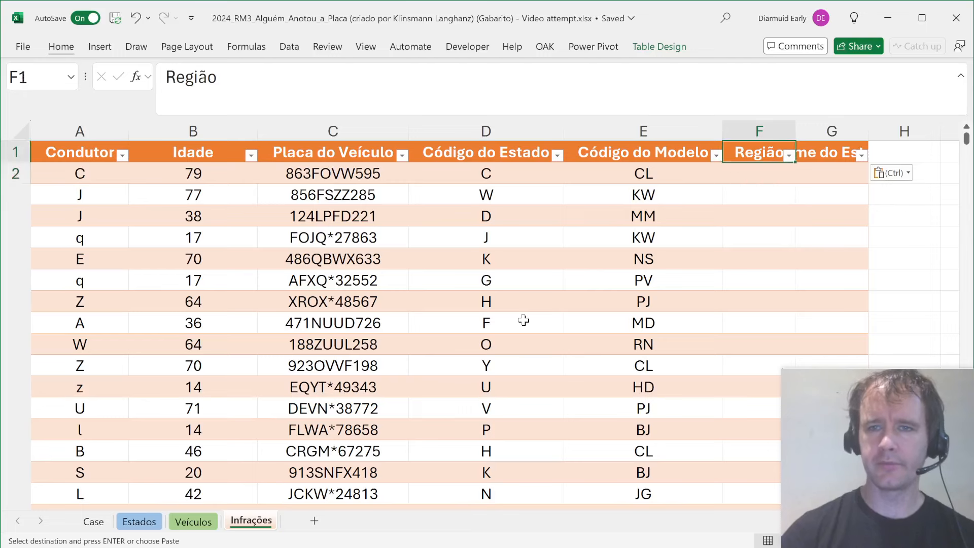
pyautogui.hotkey('shift', 'Right')
pyautogui.hotkey('ctrl', 'alt', 'v')
pyautogui.press('w')
pyautogui.press('Return')
pyautogui.press('Down')
pyautogui.press('Right')
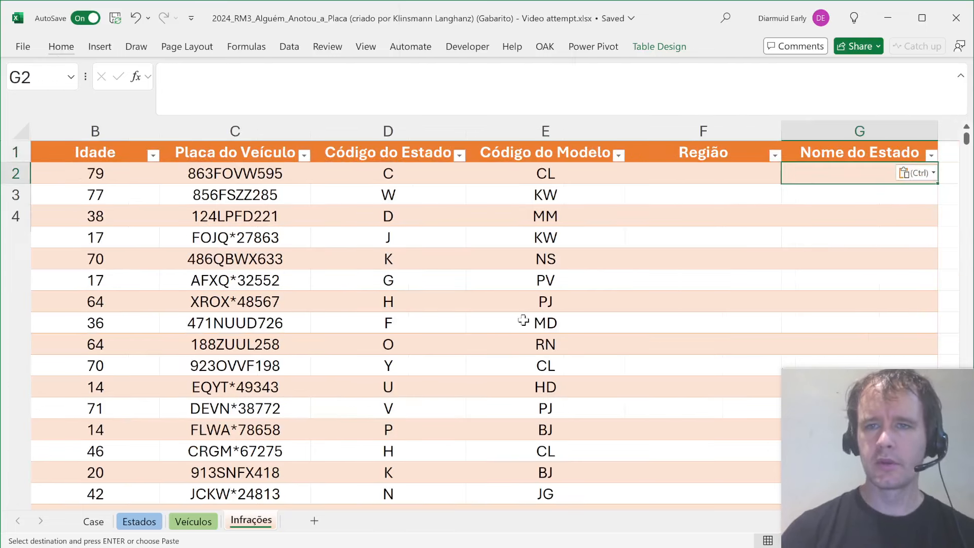
# In the Região column of Infrações, enter an XLOOKUP of [@[Código do Estado]] in es[Código do Estado] returning es[Região]
pyautogui.press('Left')
pyautogui.write('=xl')
pyautogui.press('Tab')
pyautogui.press('Left')
pyautogui.press('Left')
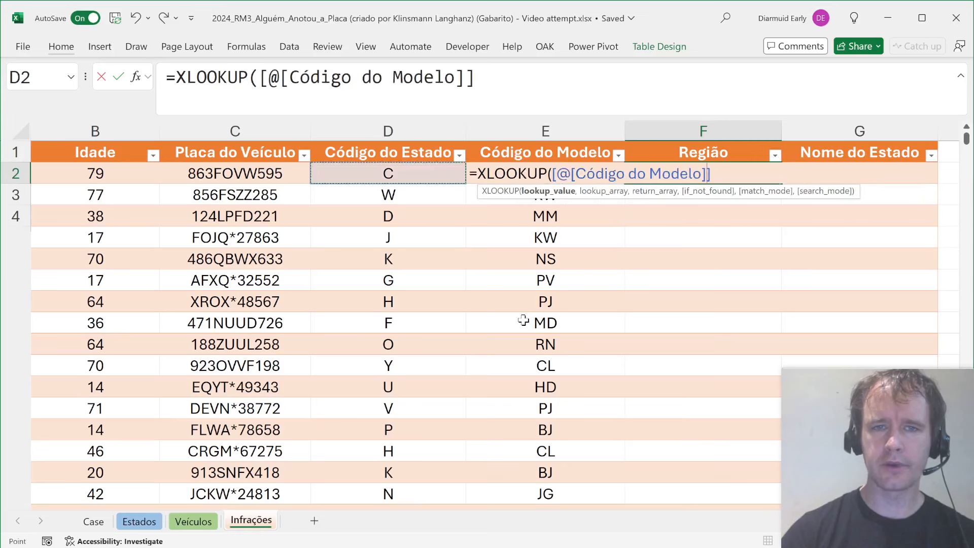
pyautogui.write(',')
pyautogui.hotkey('ctrl', 'pageup')
pyautogui.hotkey('ctrl', 'pageup')
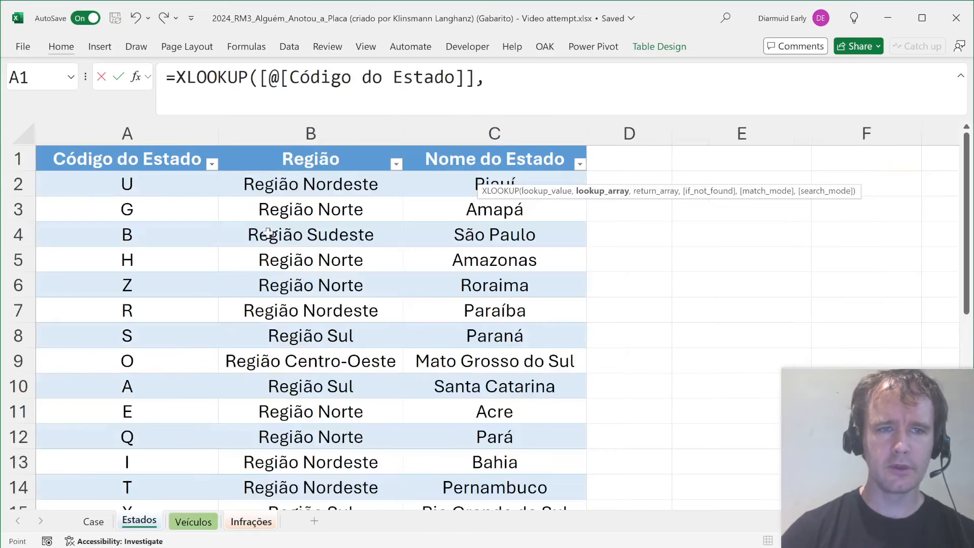
pyautogui.click(170, 336)
pyautogui.hotkey('ctrl', 'space')
pyautogui.write(',')
pyautogui.click(302, 351)
pyautogui.hotkey('ctrl', 'space')
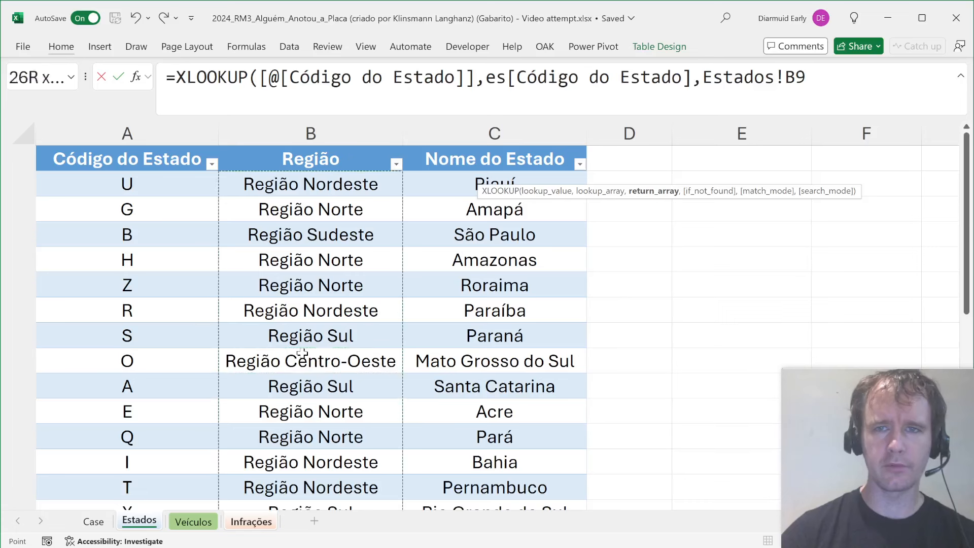
pyautogui.press('Return')
# Copy the Região formula into G2 and change its return array to es[Nome do Estado]
pyautogui.press('Up')
pyautogui.press('Right')
pyautogui.hotkey('ctrl', 'r')
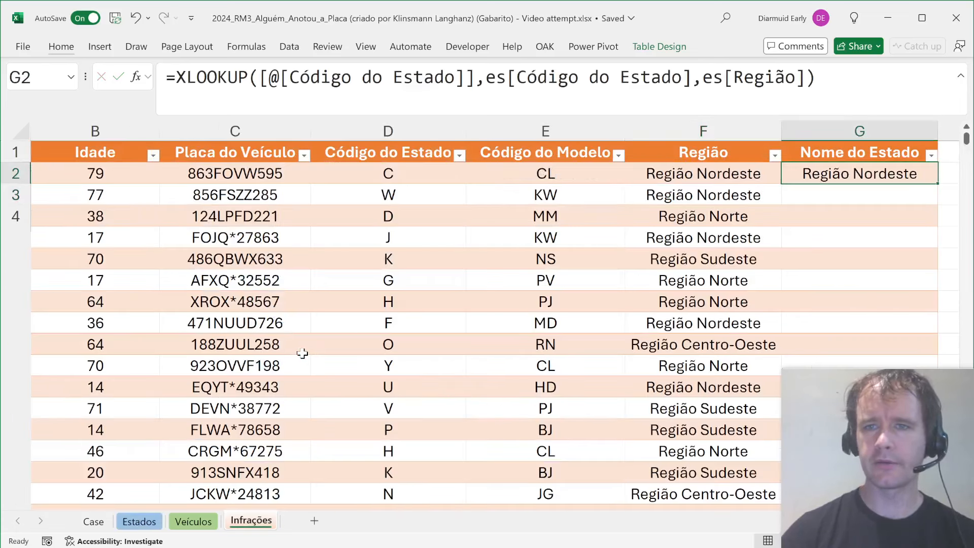
pyautogui.moveTo(734, 77); pyautogui.dragTo(795, 78)
pyautogui.write('n')
pyautogui.press('Tab')
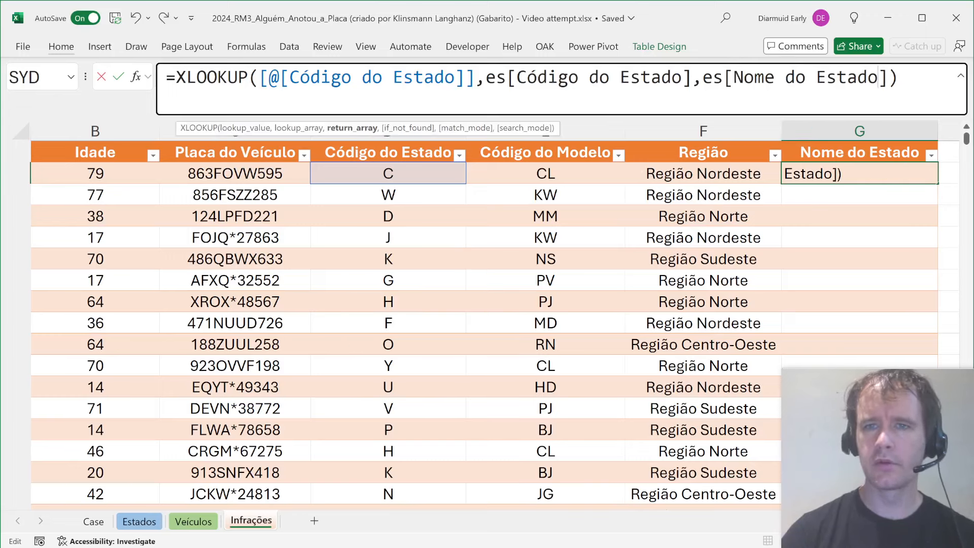
pyautogui.press('Return')
# Add a Marca column to the Infrações table by copying the Marca header from Veículos into H1
pyautogui.press('Up')
pyautogui.press('Up')
pyautogui.press('Right')
pyautogui.press('Left')
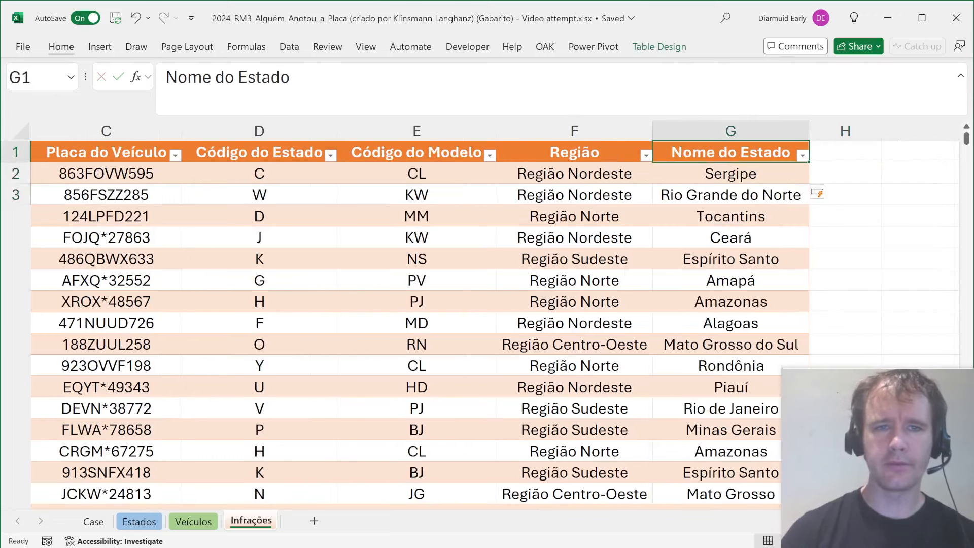
pyautogui.hotkey('ctrl', 'pageup')
pyautogui.press('Up')
pyautogui.hotkey('ctrl', 'c')
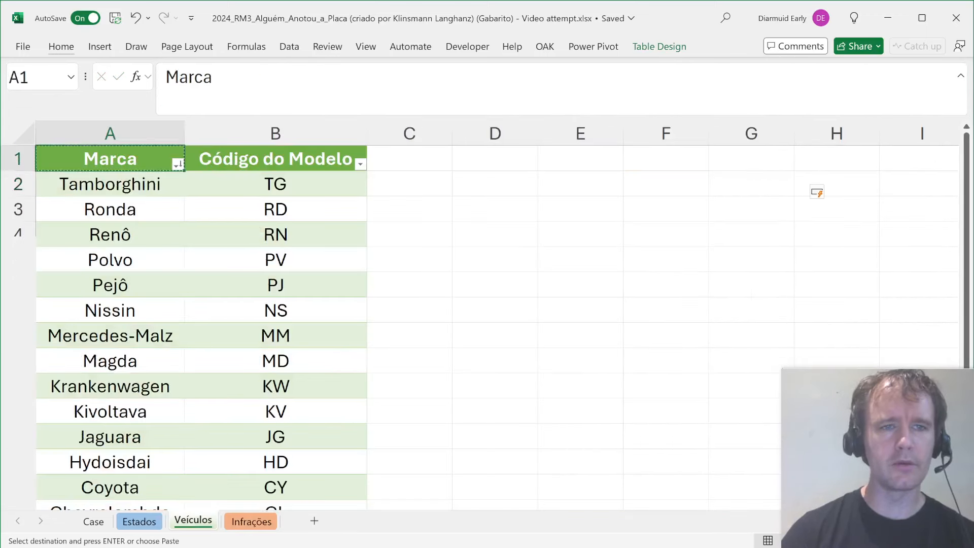
pyautogui.hotkey('ctrl', 'pagedown')
pyautogui.press('alt')
pyautogui.hotkey('ctrl', 'v')
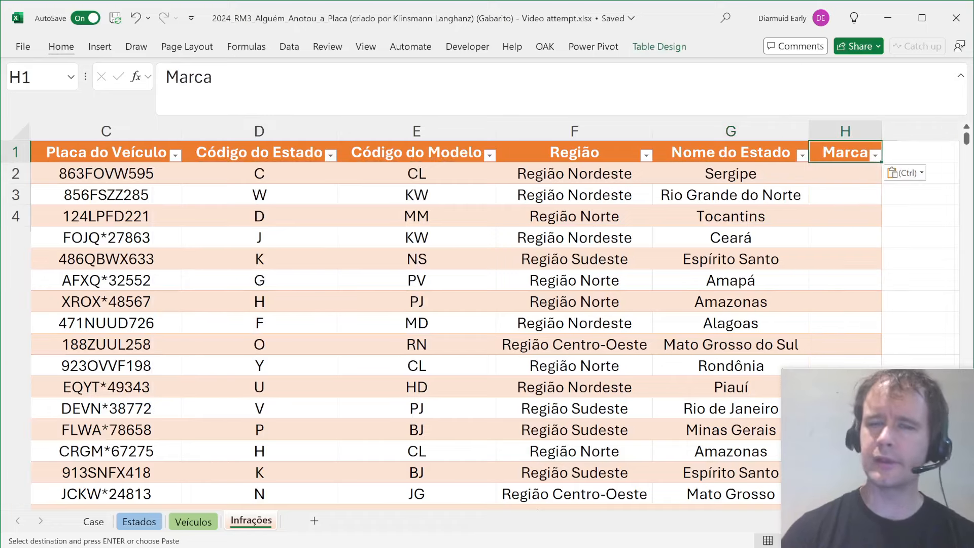
# In the Marca column, enter an XLOOKUP of [@[Código do Modelo]] in ve[Código do Modelo] returning ve[Marca]
pyautogui.press('Down')
pyautogui.write('=xl')
pyautogui.press('Tab')
pyautogui.press('Left')
pyautogui.press('Left')
pyautogui.press('Left')
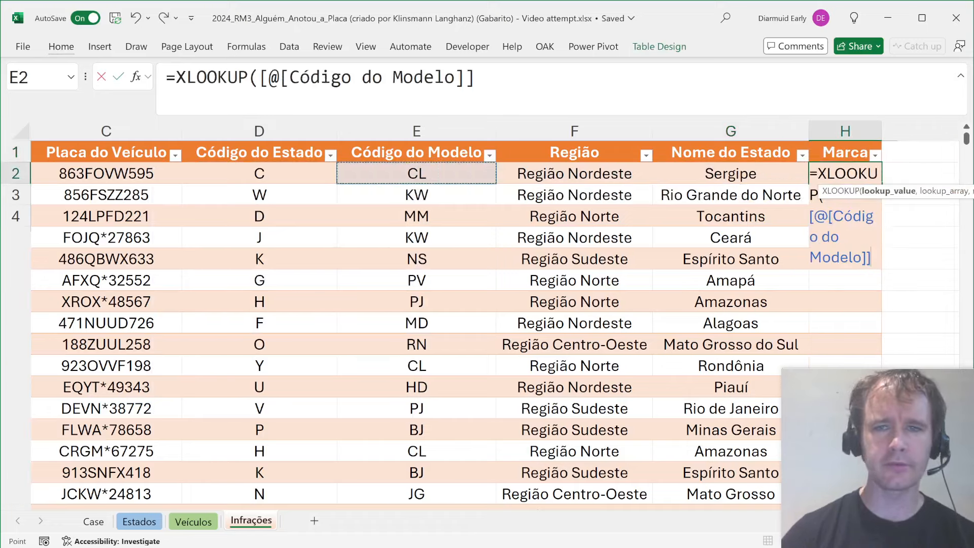
pyautogui.write(',')
pyautogui.hotkey('ctrl', 'pageup')
pyautogui.click(297, 279)
pyautogui.hotkey('ctrl', 'space')
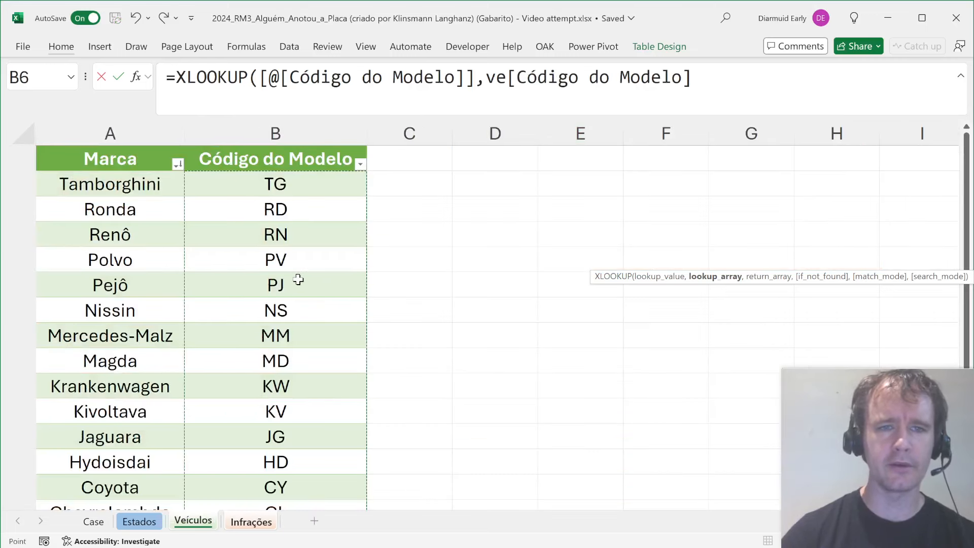
pyautogui.write(',')
pyautogui.click(87, 309)
pyautogui.hotkey('ctrl', 'space')
pyautogui.write(')')
pyautogui.press('Return')
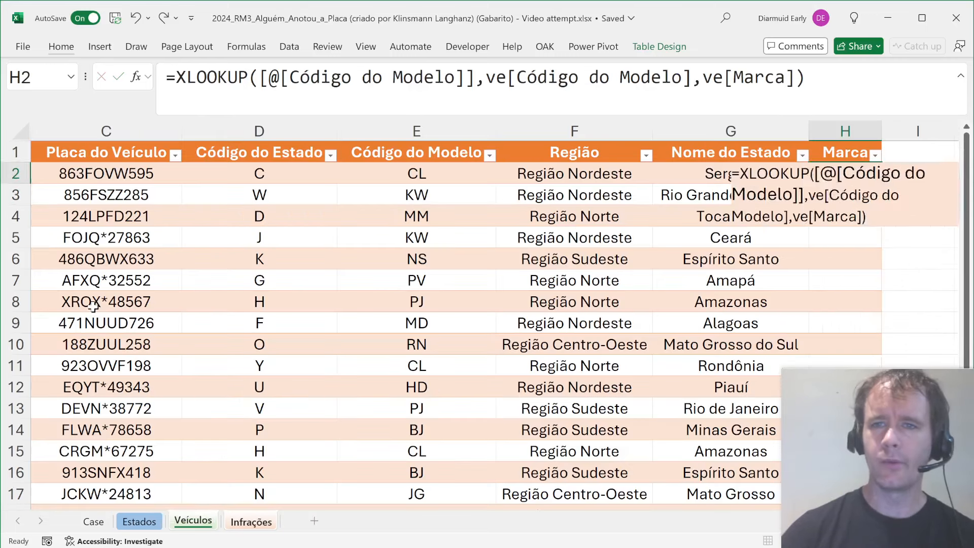
# Autofit the Marca column to its contents and return to the start of the Infrações sheet
pyautogui.press('Up')
pyautogui.hotkey('ctrl', 'shift', 'Down')
pyautogui.hotkey('ctrl', 'BackSpace')
pyautogui.hotkey('alt', 'h')
pyautogui.press('o')
pyautogui.press('i')
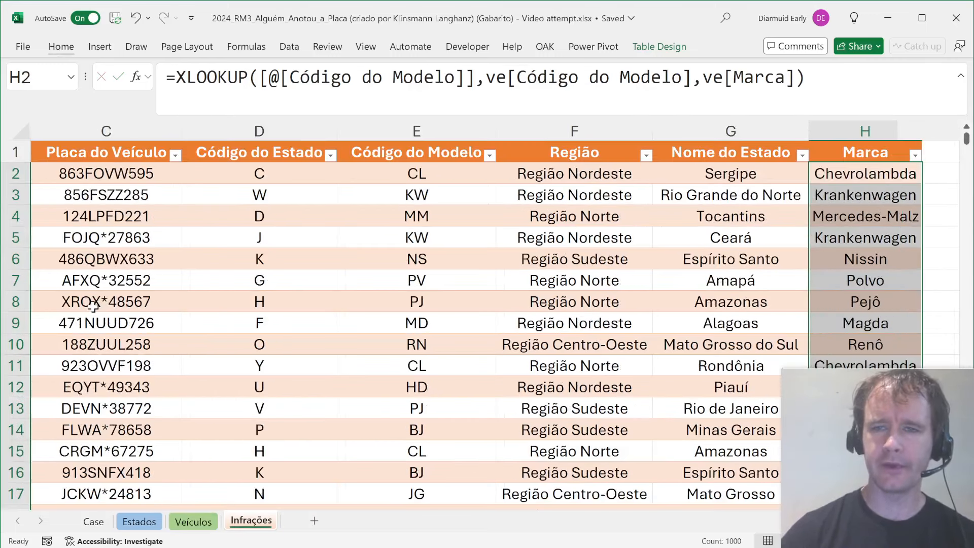
pyautogui.hotkey('ctrl', 'Home')
# On the Case sheet, begin an XLOOKUP in E73 that searches for G73 in in[Placa do Veículo]
pyautogui.hotkey('ctrl', 'pageup')
pyautogui.hotkey('ctrl', 'pageup')
pyautogui.hotkey('ctrl', 'pageup')
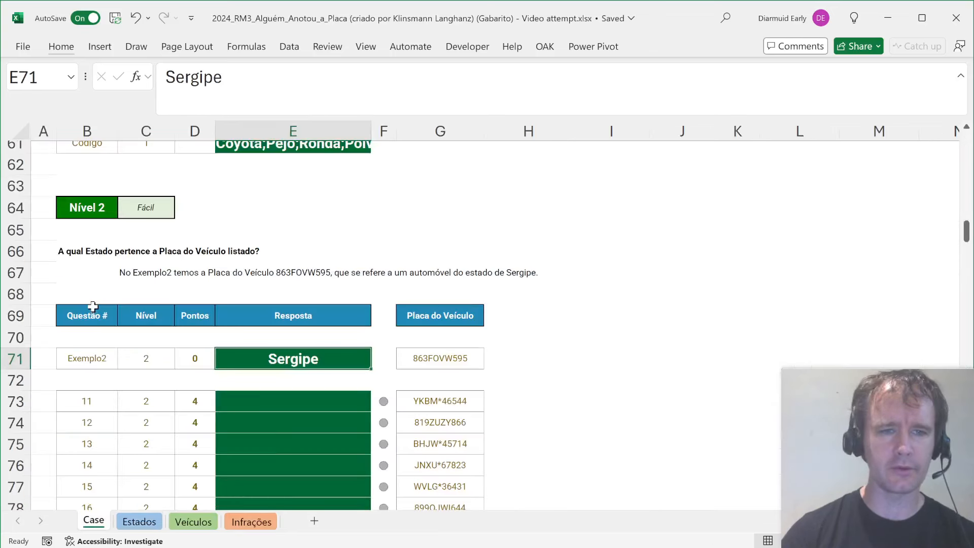
pyautogui.press('Down')
pyautogui.press('Down')
pyautogui.write('=xl')
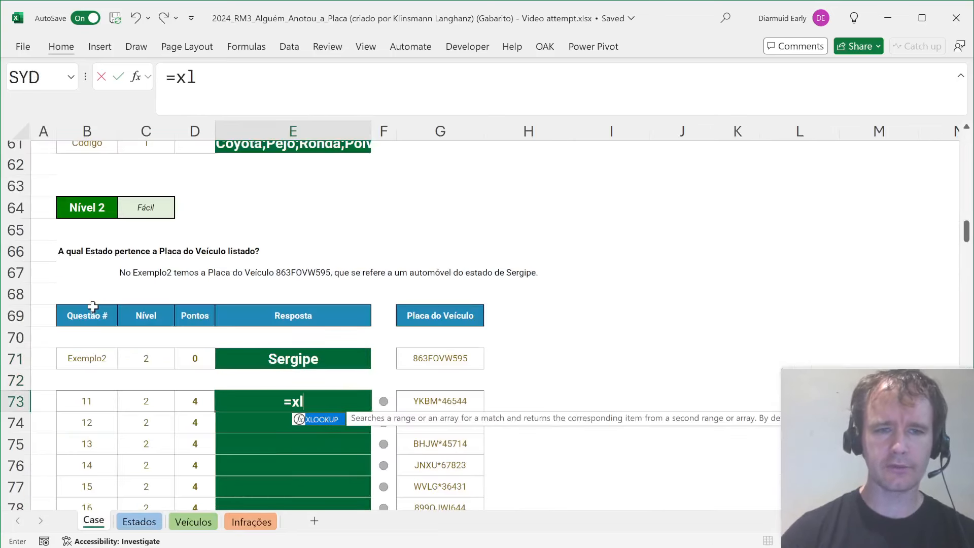
pyautogui.press('Tab')
pyautogui.press('Right')
pyautogui.press('Right')
pyautogui.write(',')
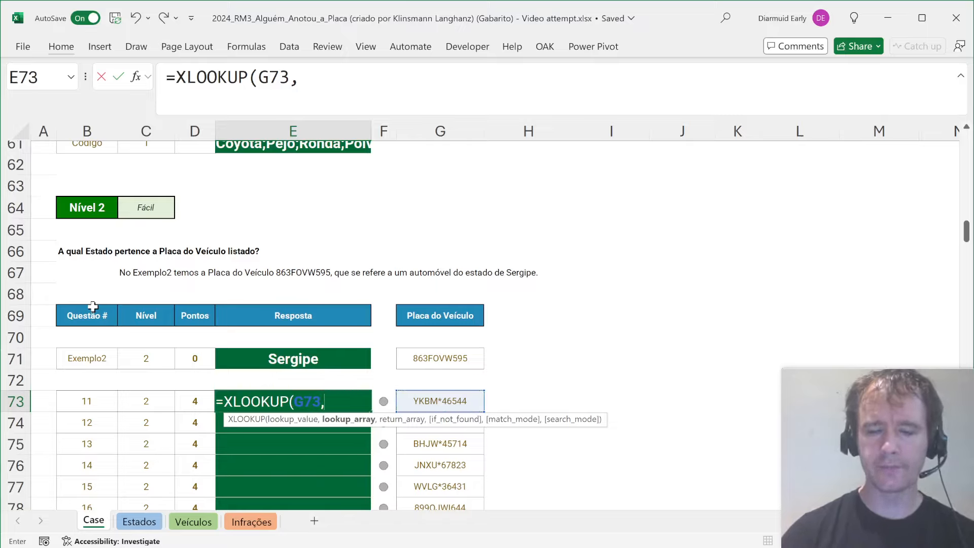
pyautogui.write('in[')
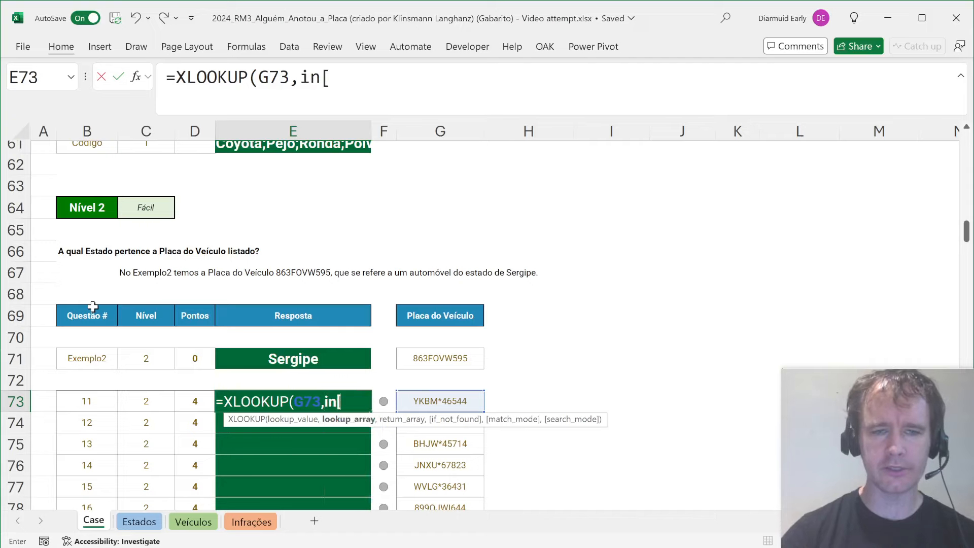
pyautogui.press('Down')
pyautogui.press('Down')
pyautogui.press('Tab')
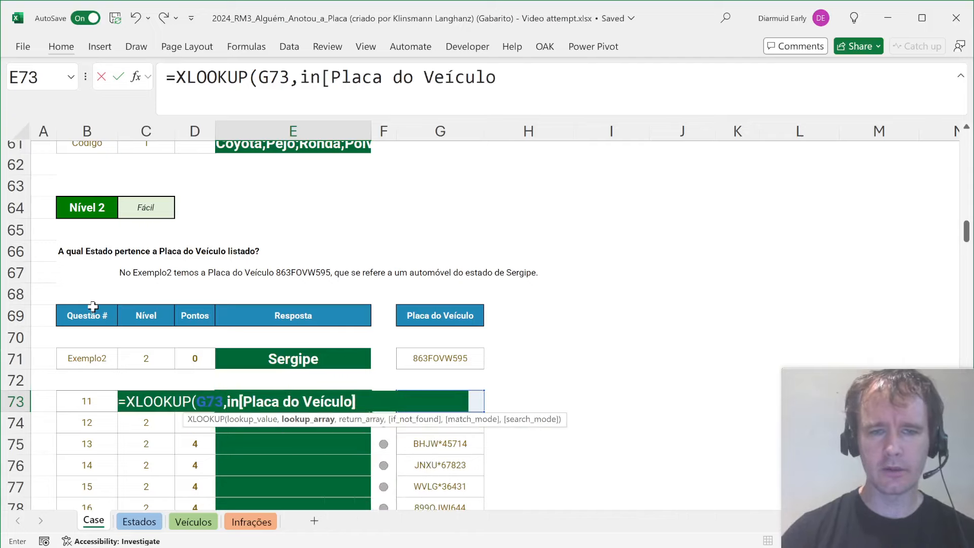
# Complete the E73 lookup with in[Nome do Estado] as the return array
pyautogui.write(',in[')
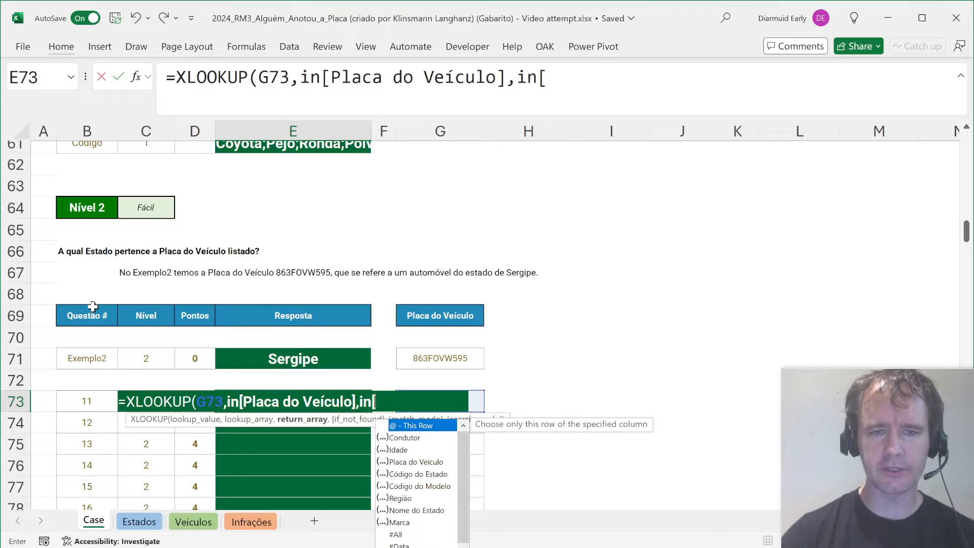
pyautogui.press('Down')
pyautogui.press('Down')
pyautogui.press('Down')
pyautogui.press('Down')
pyautogui.press('Down')
pyautogui.press('Down')
pyautogui.press('Down')
pyautogui.press('Tab')
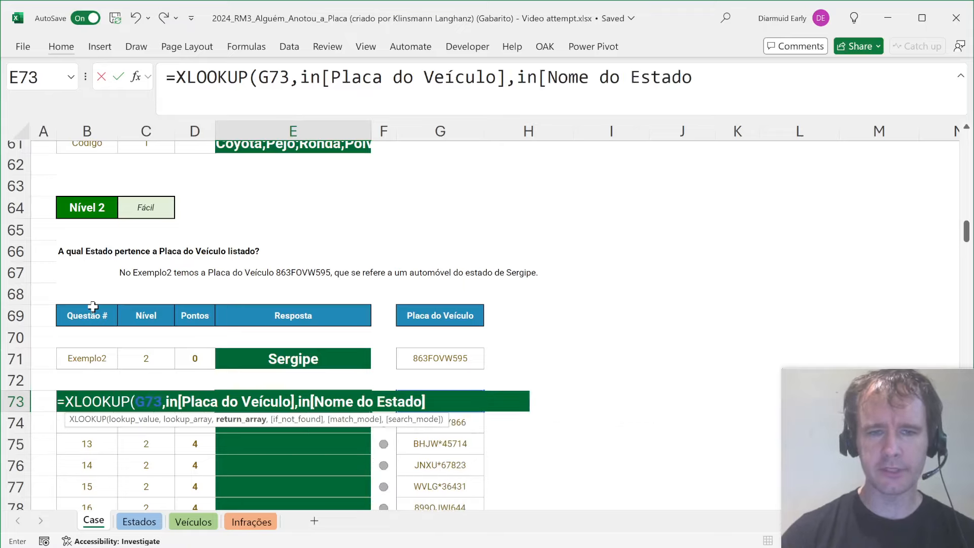
pyautogui.write(')')
pyautogui.press('Return')
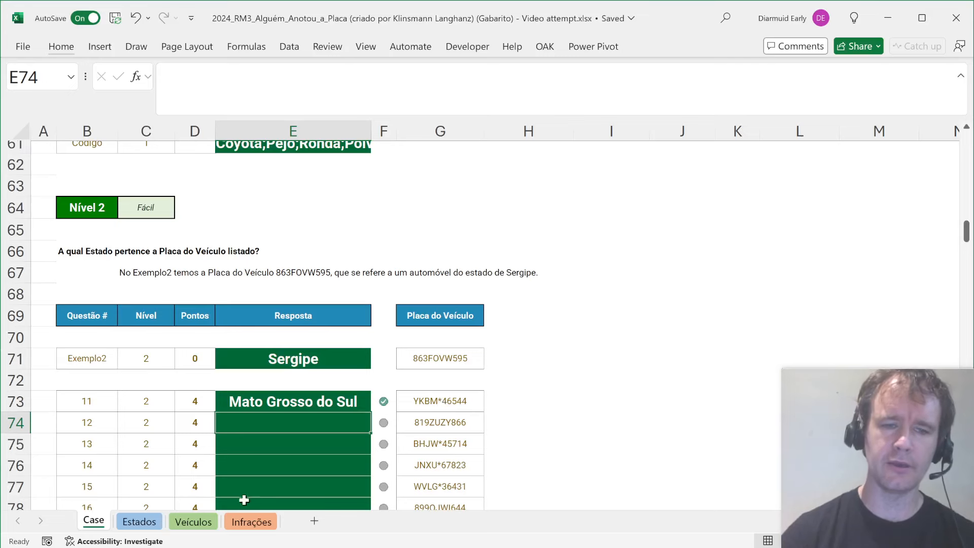
# Below the Infrações table, enter a LEN formula in C1003 over in[Placa do Veículo] and check the plate lengths
pyautogui.click(248, 522)
pyautogui.click(350, 299)
pyautogui.hotkey('ctrl', 'Down')
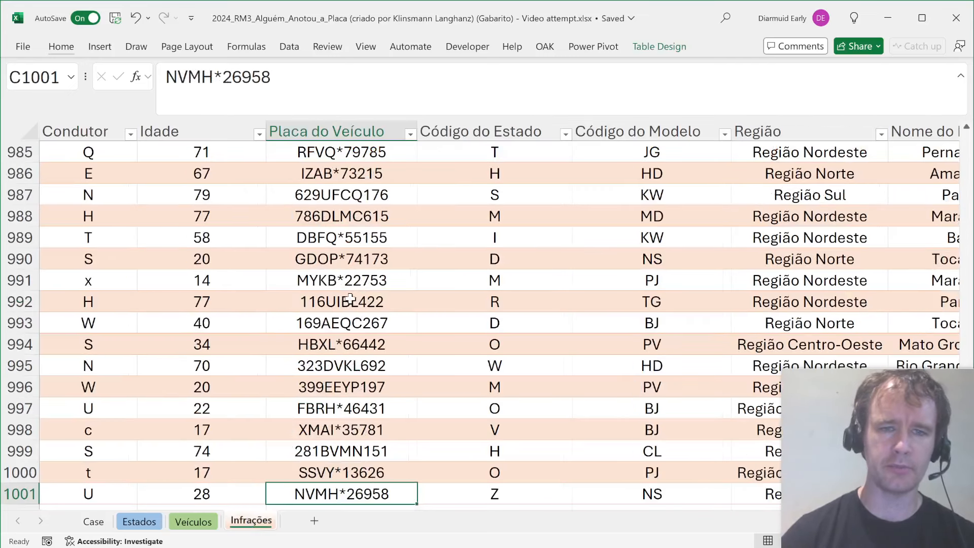
pyautogui.press('Down')
pyautogui.press('Down')
pyautogui.write('=len(')
pyautogui.press('Up')
pyautogui.press('Up')
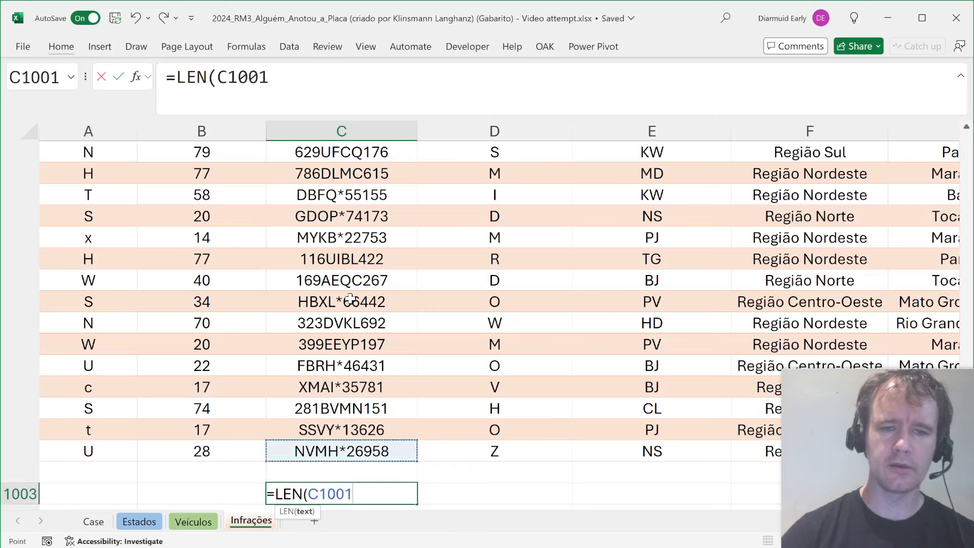
pyautogui.hotkey('ctrl', 'shift', 'Up')
pyautogui.hotkey('shift', 'Down')
pyautogui.write(')')
pyautogui.press('Return')
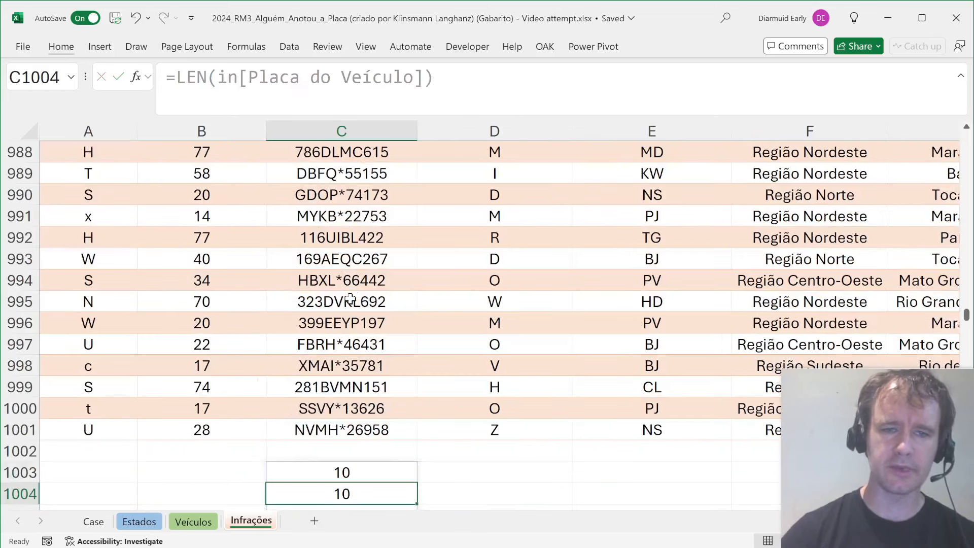
pyautogui.press('Up')
pyautogui.hotkey('ctrl', 'shift', 'Down')
pyautogui.hotkey('ctrl', 'BackSpace')
pyautogui.hotkey('ctrl', 'Home')
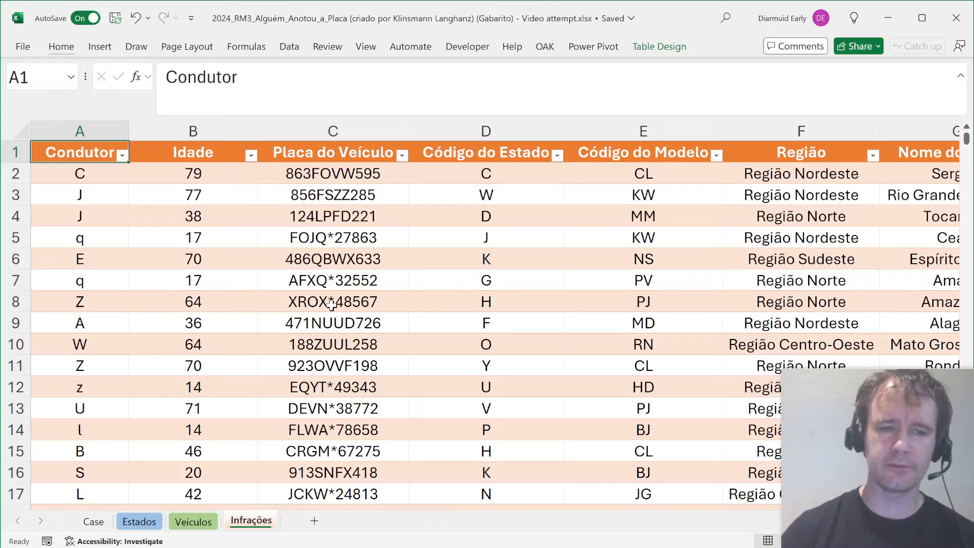
# Review the Tipos de Placa rules for Modelo Antigo and Modelo Novo on the Case sheet and compare them with the Infrações plates
pyautogui.hotkey('ctrl', 'pageup')
pyautogui.hotkey('ctrl', 'pageup')
pyautogui.hotkey('ctrl', 'pageup')
pyautogui.scroll(8, 552, 349)
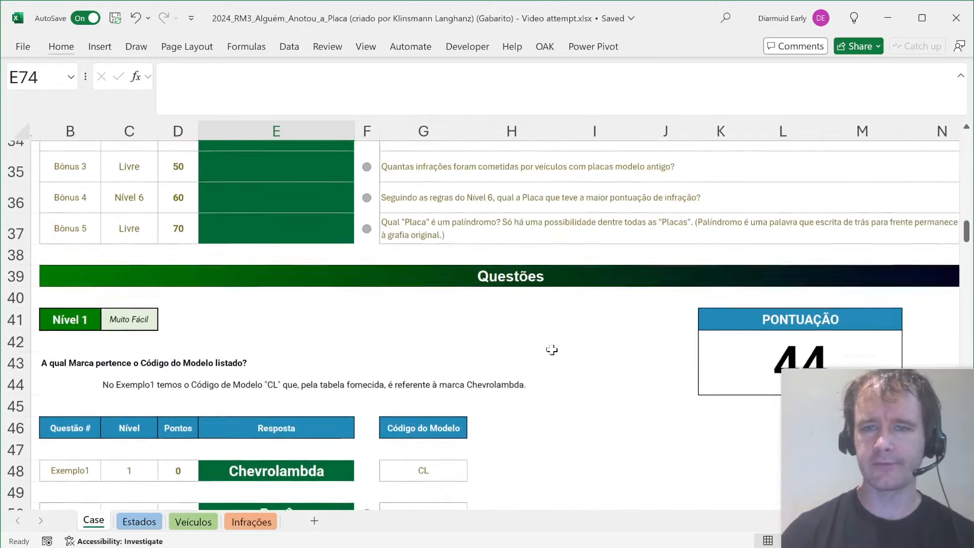
pyautogui.scroll(7, 551, 349)
pyautogui.hscroll(3, 550, 348)
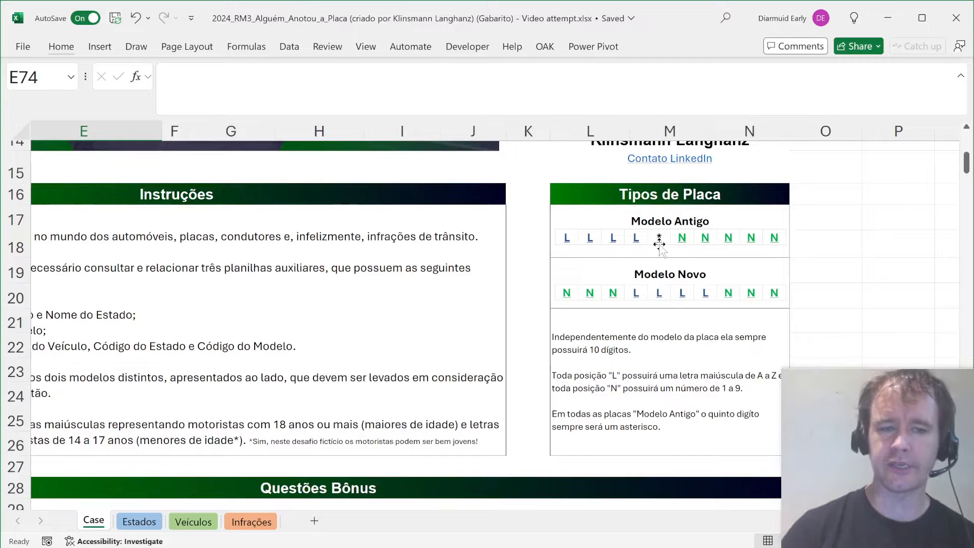
pyautogui.hotkey('ctrl', 'pagedown')
pyautogui.hotkey('ctrl', 'pagedown')
pyautogui.hotkey('ctrl', 'pagedown')
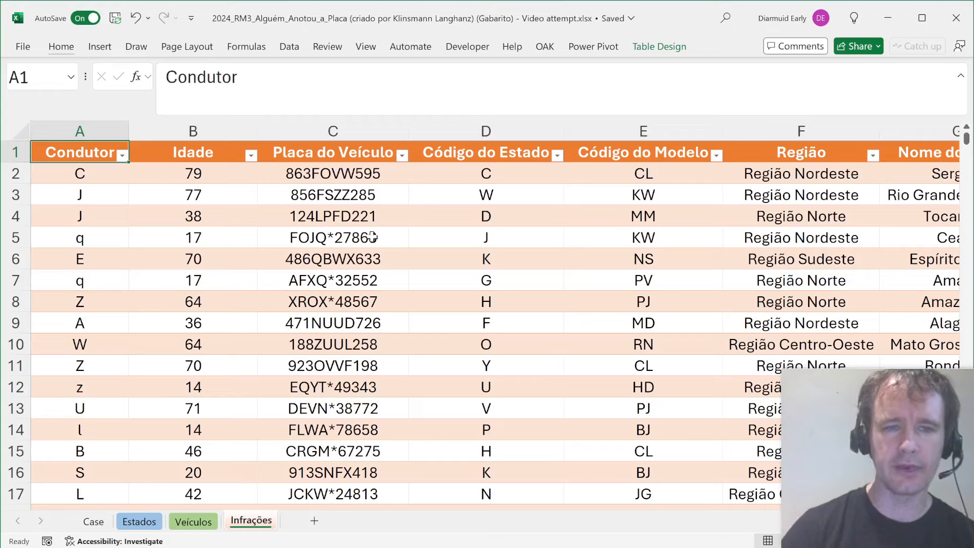
pyautogui.click(326, 282)
pyautogui.moveTo(166, 77); pyautogui.dragTo(312, 78)
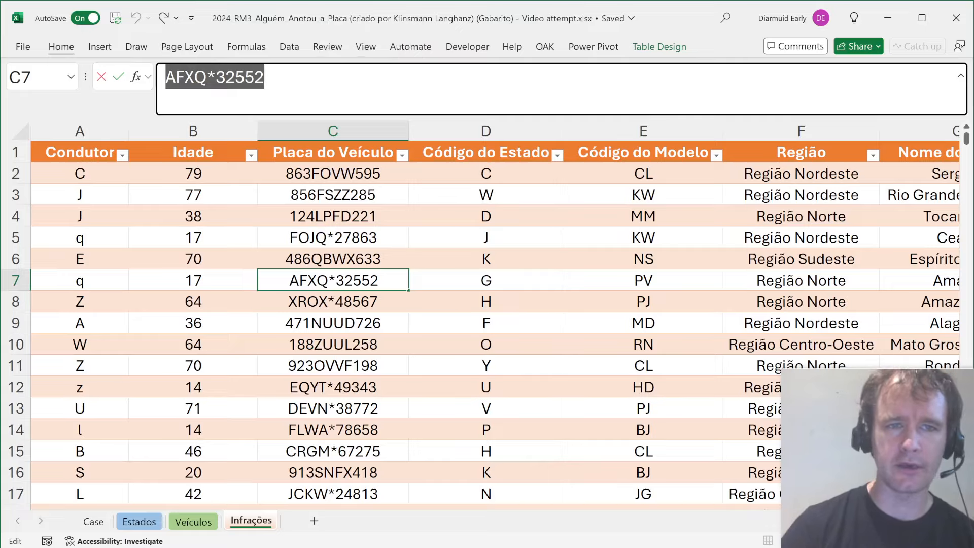
pyautogui.hotkey('ctrl', 'Left')
pyautogui.press('BackSpace')
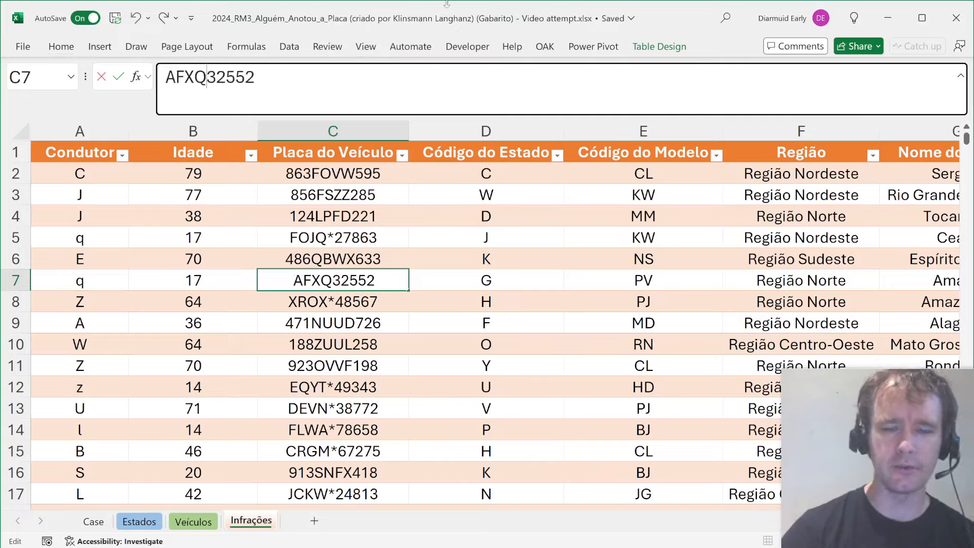
pyautogui.write('Y')
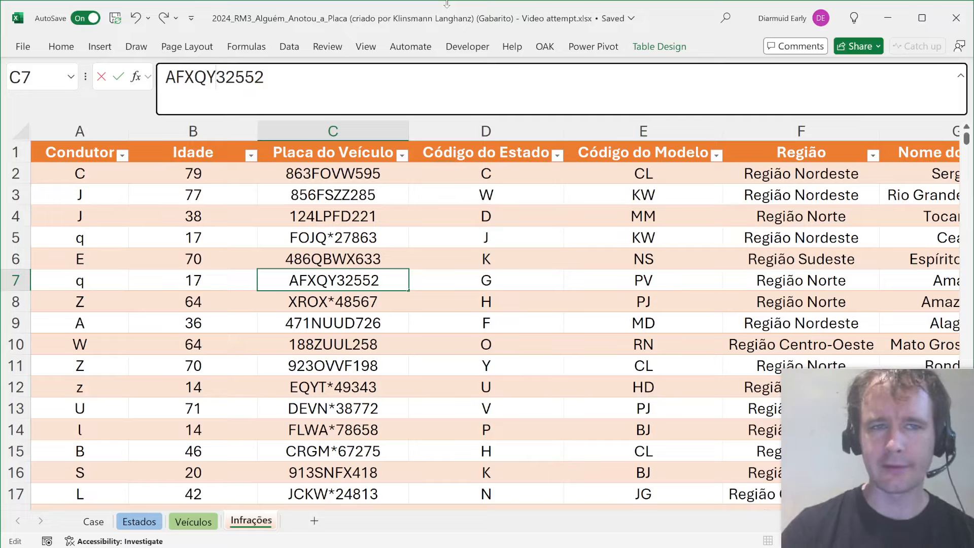
pyautogui.press('Escape')
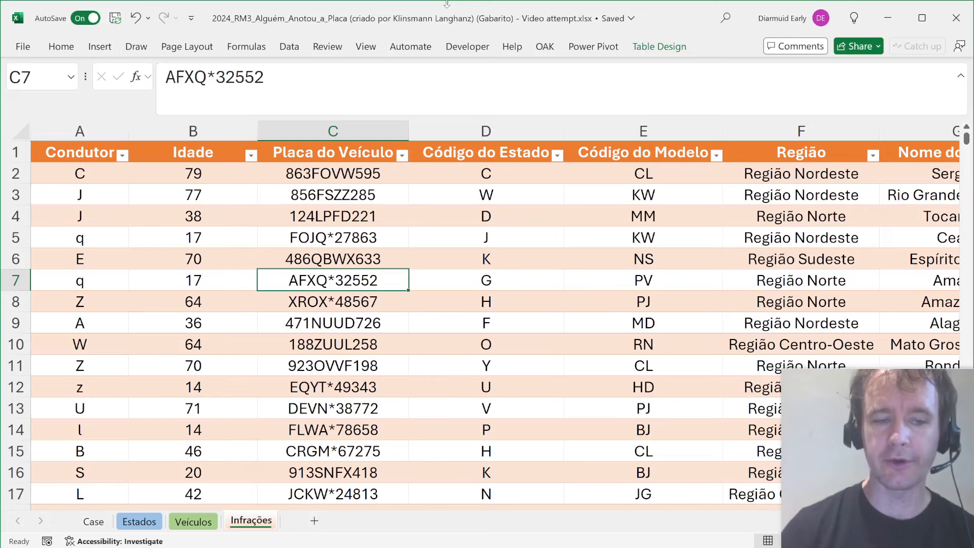
# Return to the Nível 2 block on the Case sheet and select the E73 lookup
pyautogui.hotkey('ctrl', 'pageup')
pyautogui.hotkey('ctrl', 'pageup')
pyautogui.hotkey('ctrl', 'pageup')
pyautogui.press('pagedown')
pyautogui.press('pagedown')
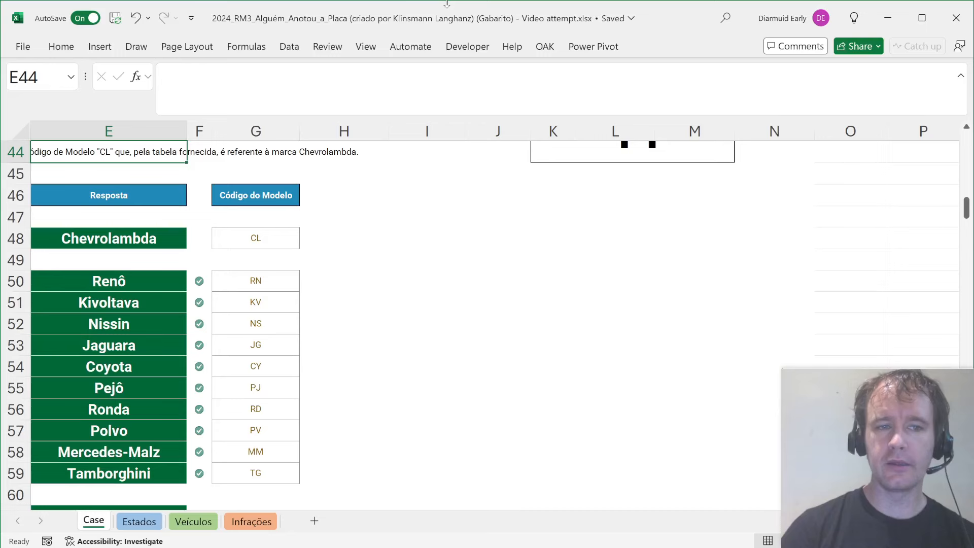
pyautogui.press('pagedown')
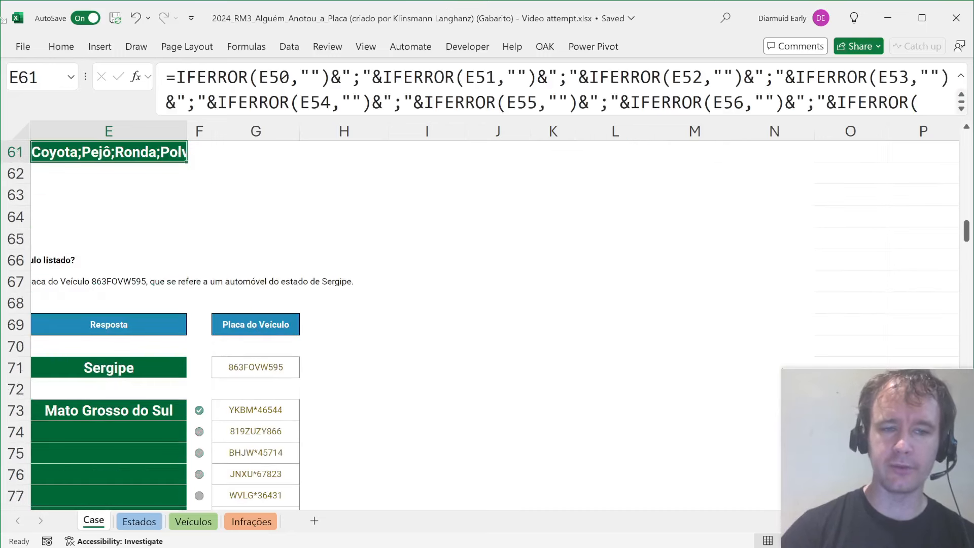
pyautogui.click(132, 413)
pyautogui.hscroll(-3, 132, 413)
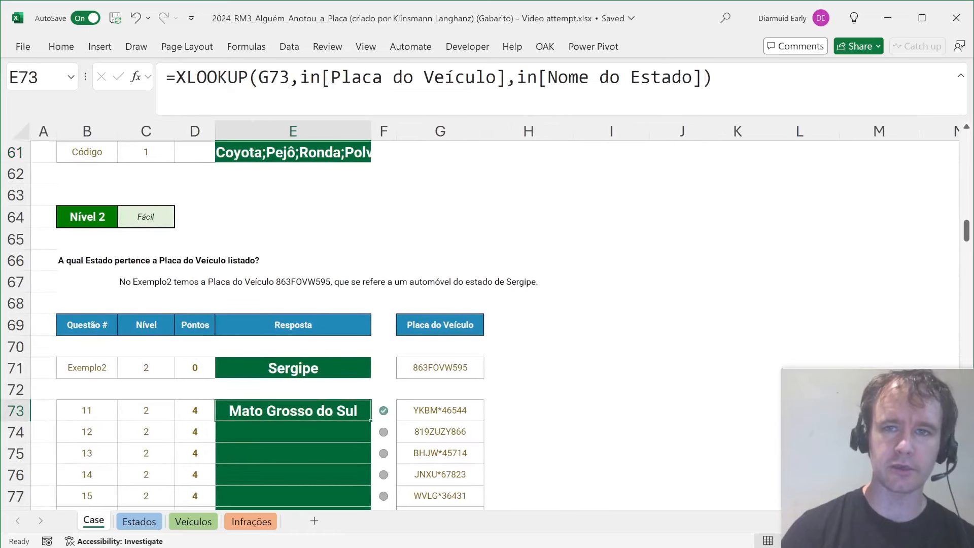
pyautogui.press('F2')
pyautogui.write(',,')
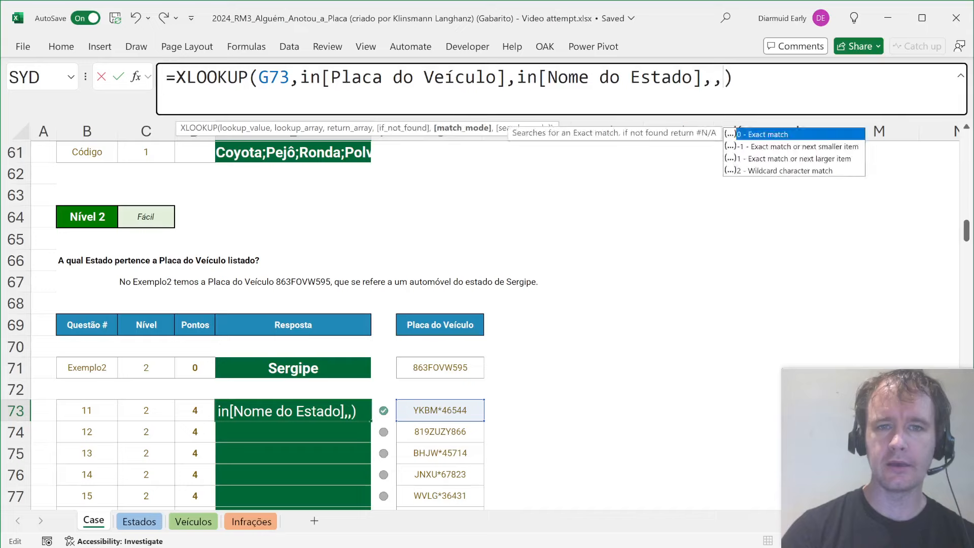
pyautogui.press('Down')
pyautogui.press('Down')
pyautogui.press('Down')
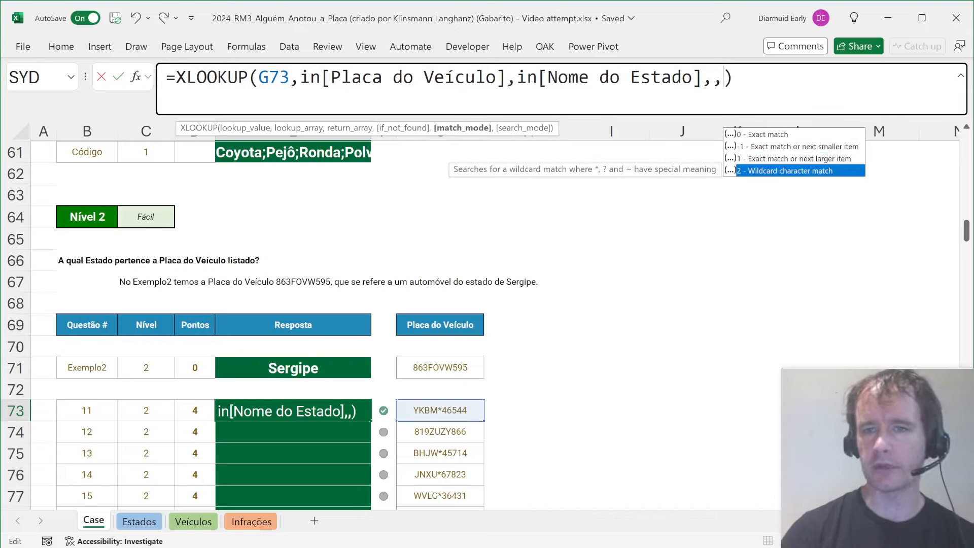
pyautogui.press('Escape')
pyautogui.hotkey('ctrl', 'Return')
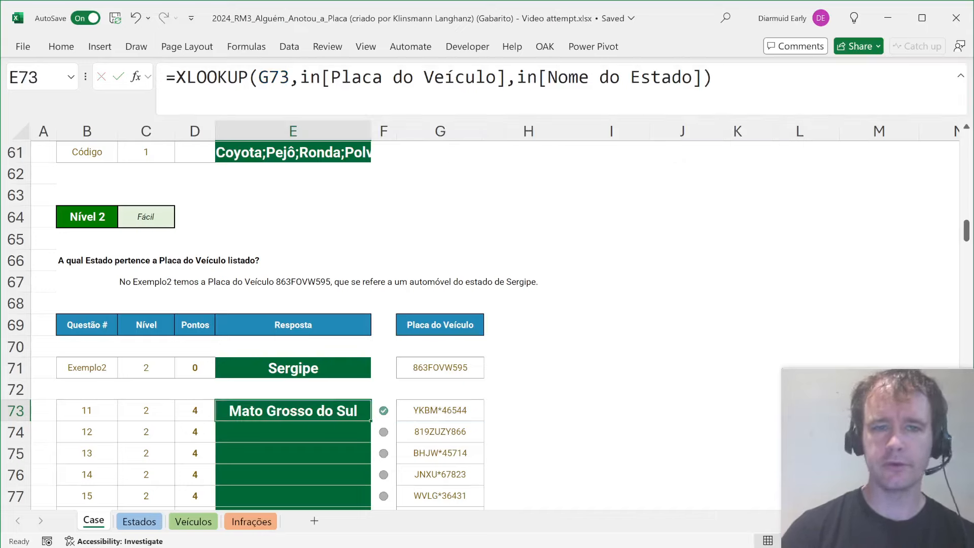
# Fill the E73 lookup down through E92 and look over the Nível 2 answers
pyautogui.press('Left')
pyautogui.hotkey('ctrl', 'Down')
pyautogui.press('Right')
pyautogui.hotkey('ctrl', 'shift', 'Up')
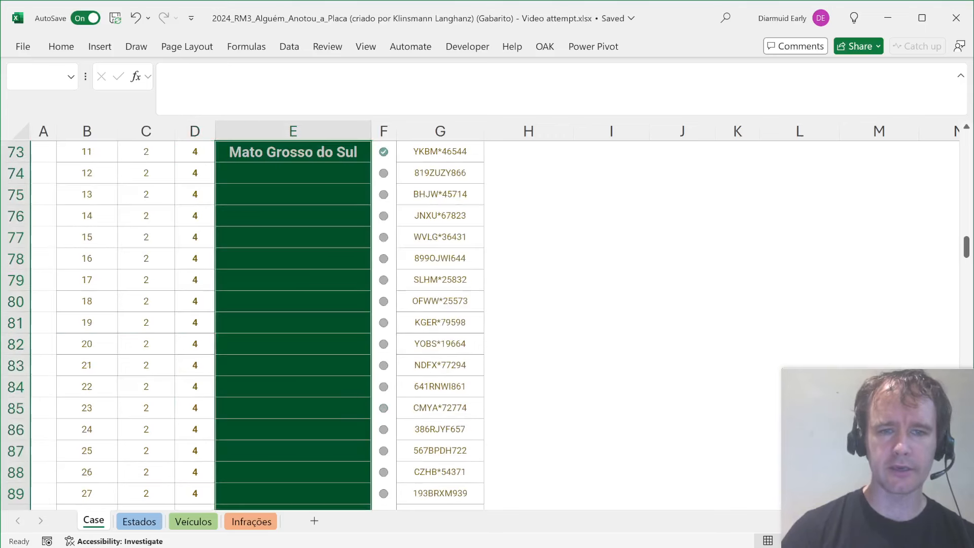
pyautogui.hotkey('ctrl', 'd')
pyautogui.click(444, 191)
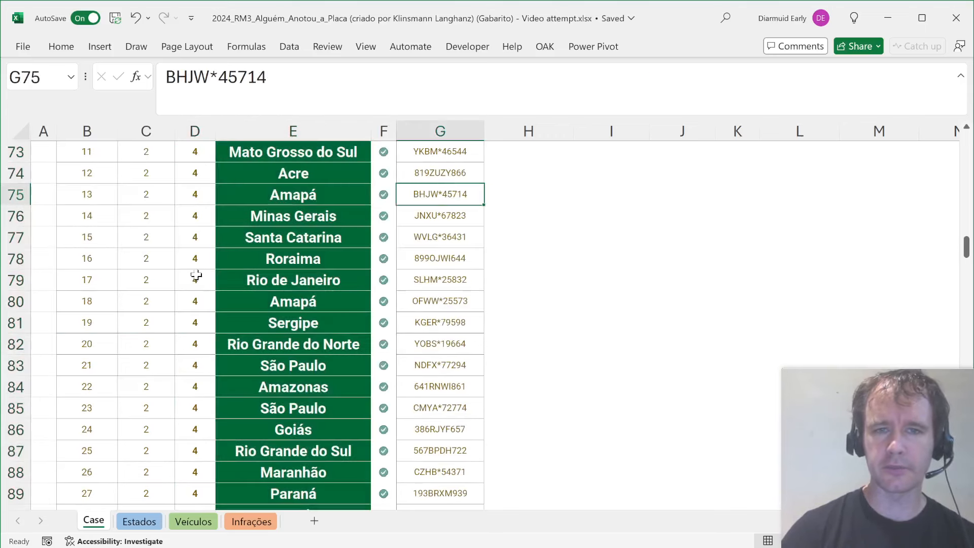
pyautogui.scroll(2, 206, 308)
pyautogui.scroll(-3, 210, 308)
pyautogui.scroll(-4, 210, 308)
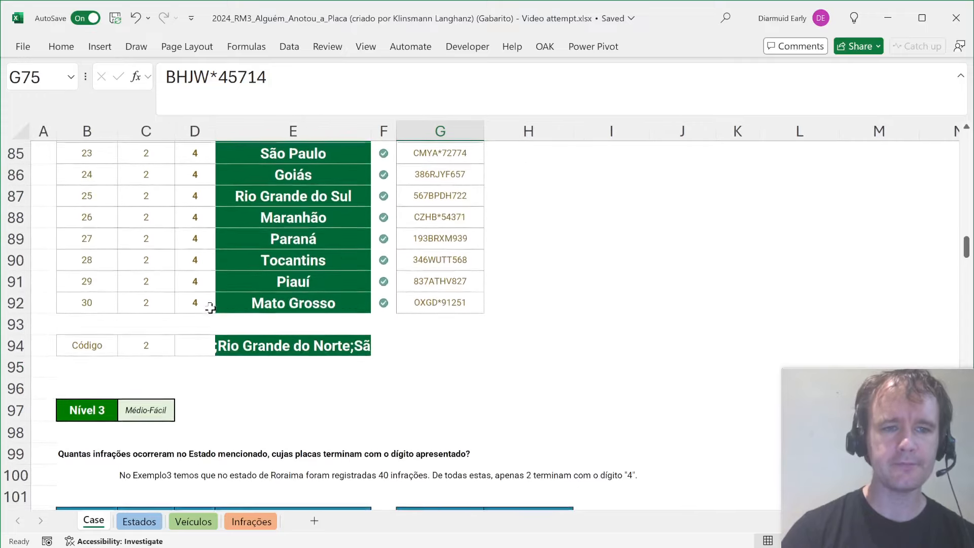
# In the Nível 3 block, begin a COUNTIFS formula in E106 with in[Nome do Estado] as the first criteria range
pyautogui.scroll(-1, 210, 308)
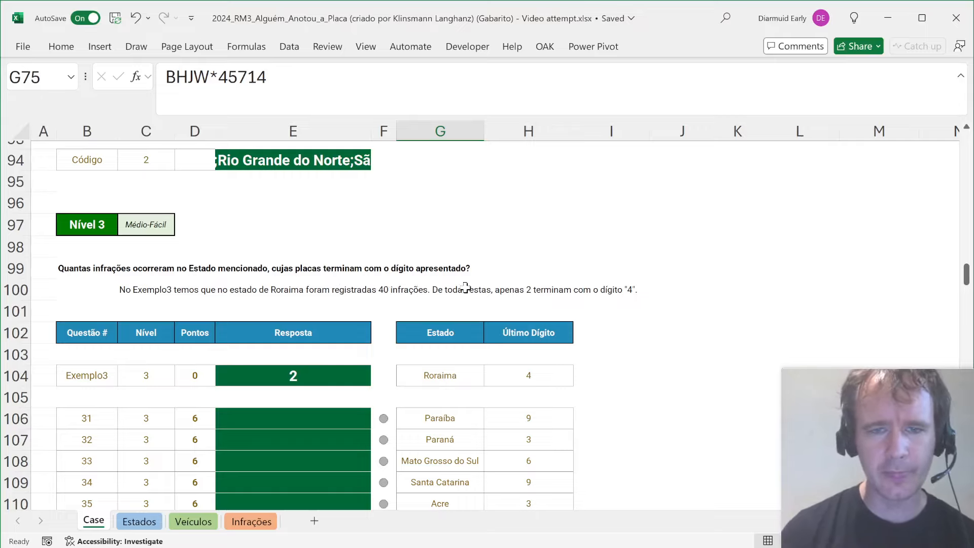
pyautogui.click(265, 415)
pyautogui.write('=')
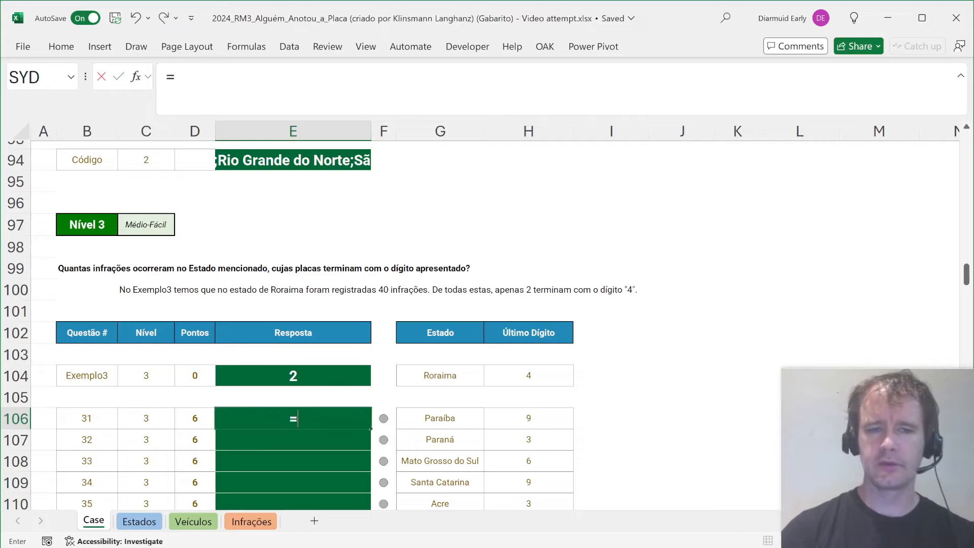
pyautogui.write('countifs')
pyautogui.press('Tab')
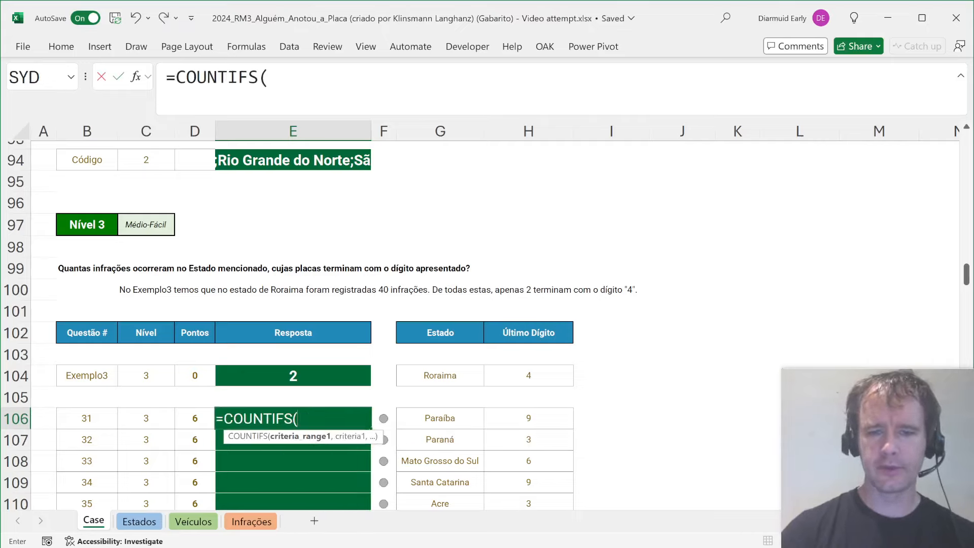
pyautogui.write('in[')
pyautogui.press('Down')
pyautogui.press('Down')
pyautogui.press('Down')
pyautogui.press('Down')
pyautogui.press('Down')
pyautogui.press('Down')
pyautogui.press('Down')
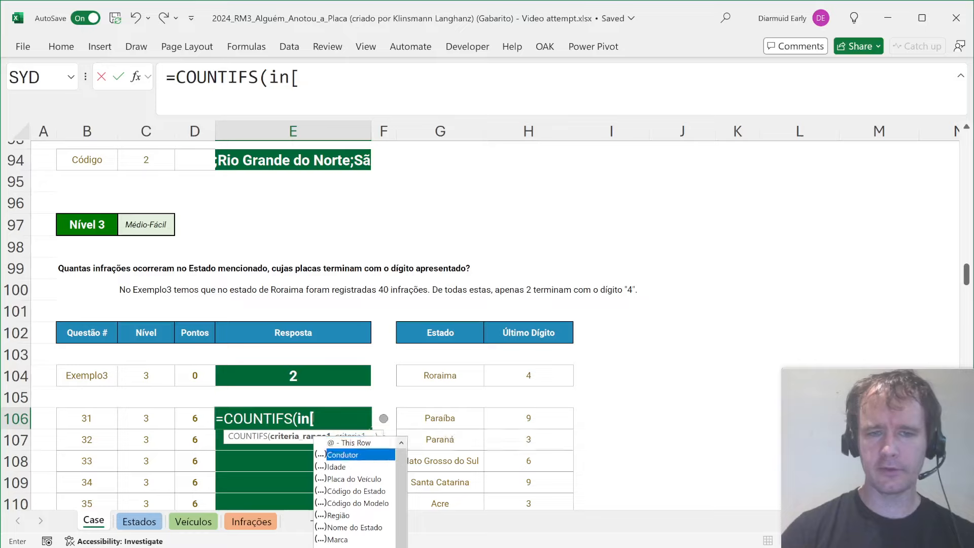
pyautogui.press('Tab')
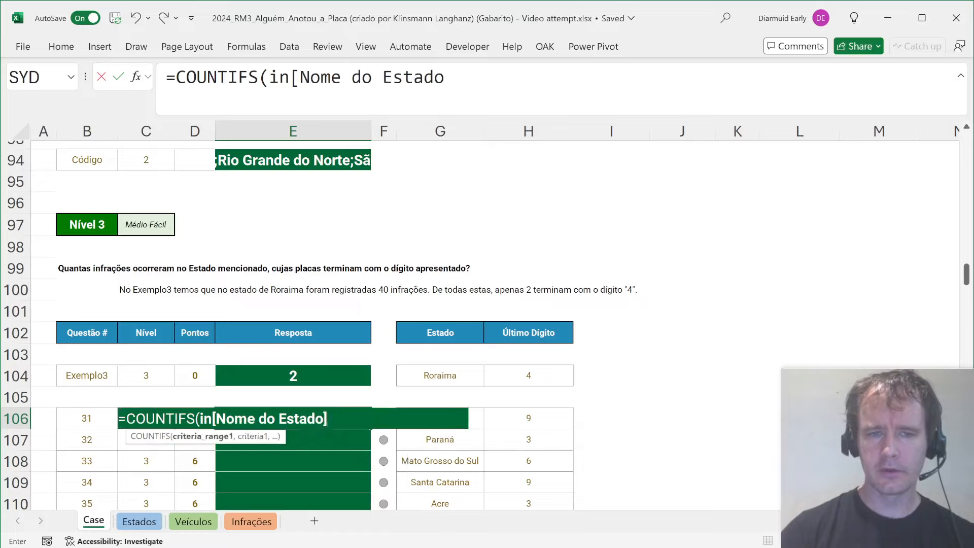
# Add in[Placa do Veículo] to the E106 COUNTIFS with the criterion "*"&H106 and try to enter the formula
pyautogui.write(',in[')
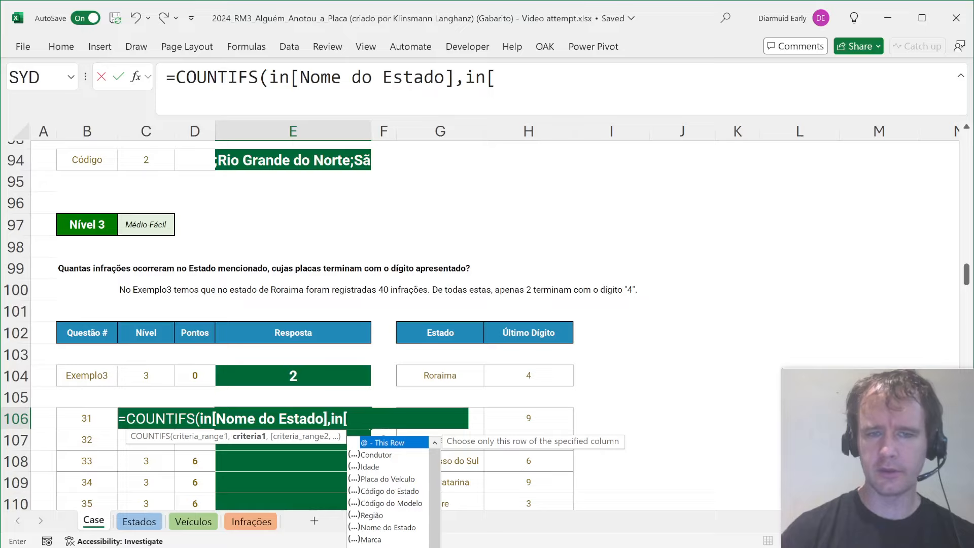
pyautogui.press('Down')
pyautogui.press('Down')
pyautogui.press('Down')
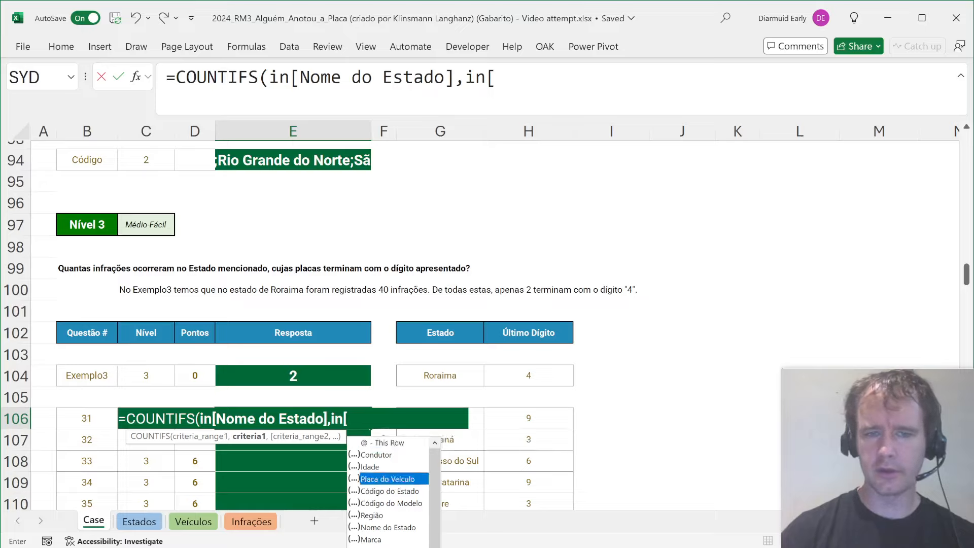
pyautogui.press('Tab')
pyautogui.write('],')
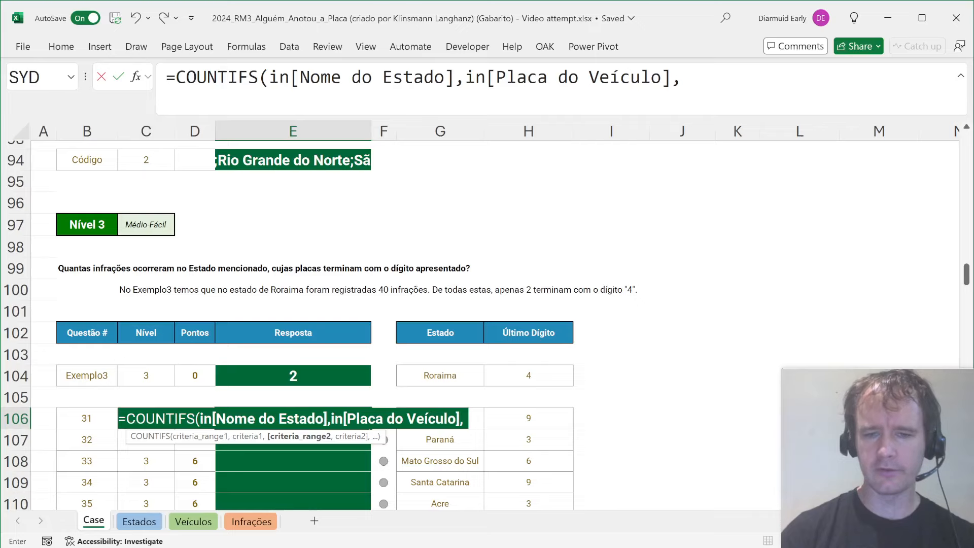
pyautogui.write('"*"&')
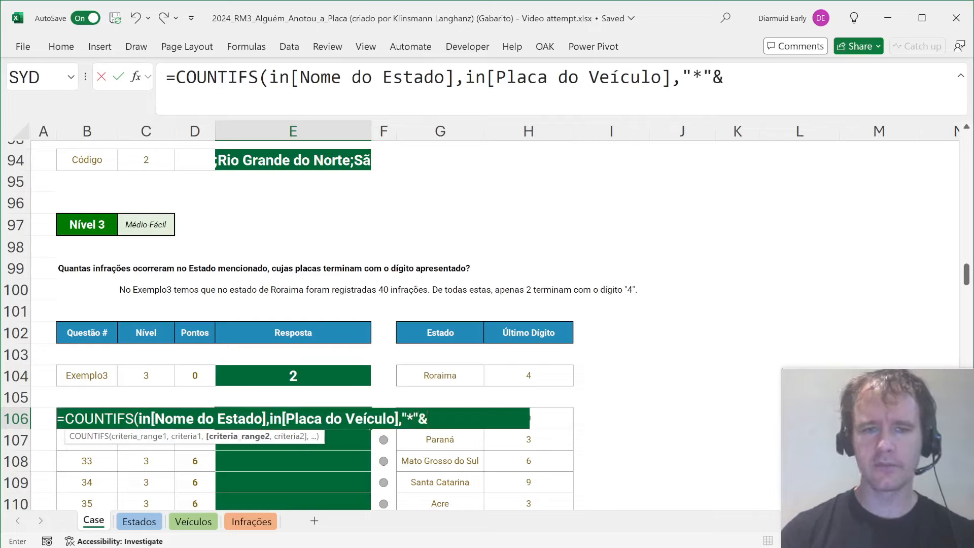
pyautogui.press('Right')
pyautogui.press('Right')
pyautogui.press('Right')
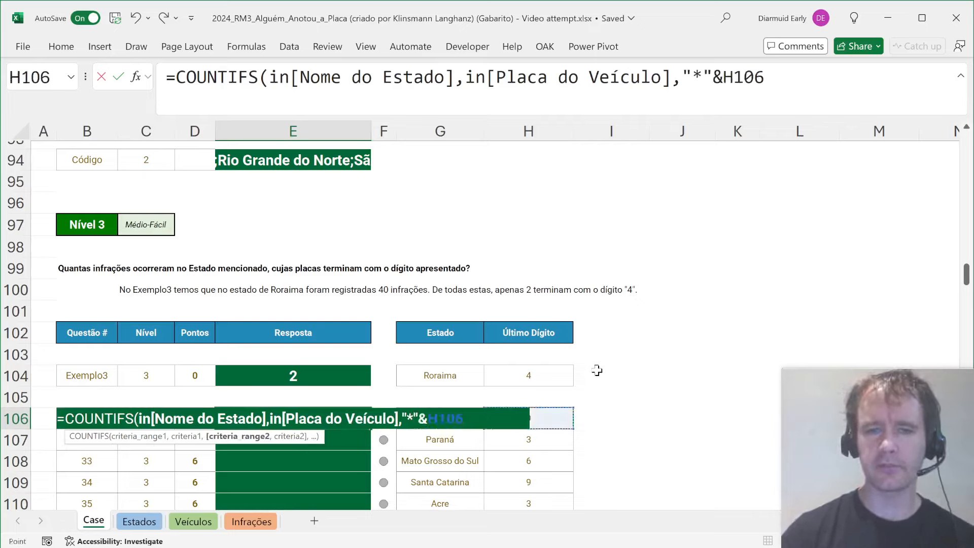
pyautogui.write(')')
pyautogui.press('Return')
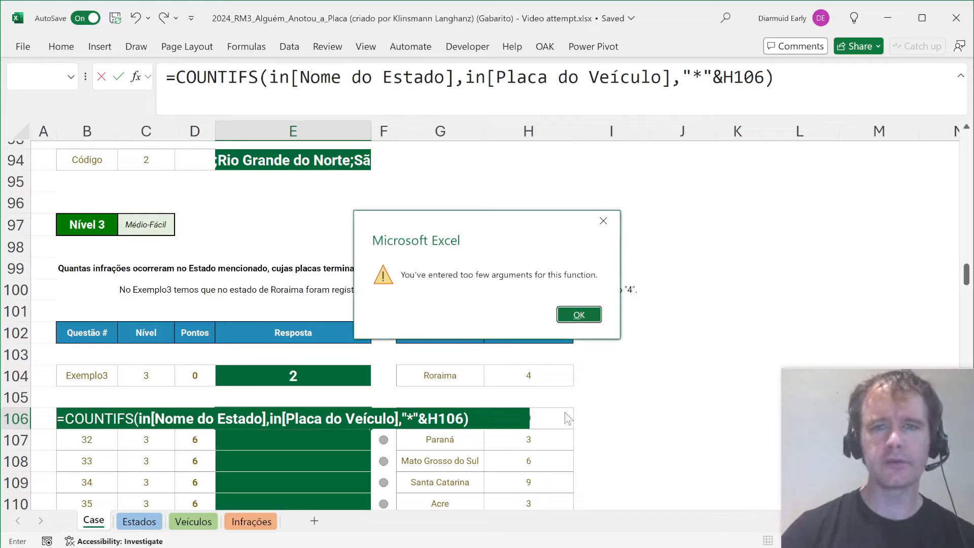
pyautogui.press('Return')
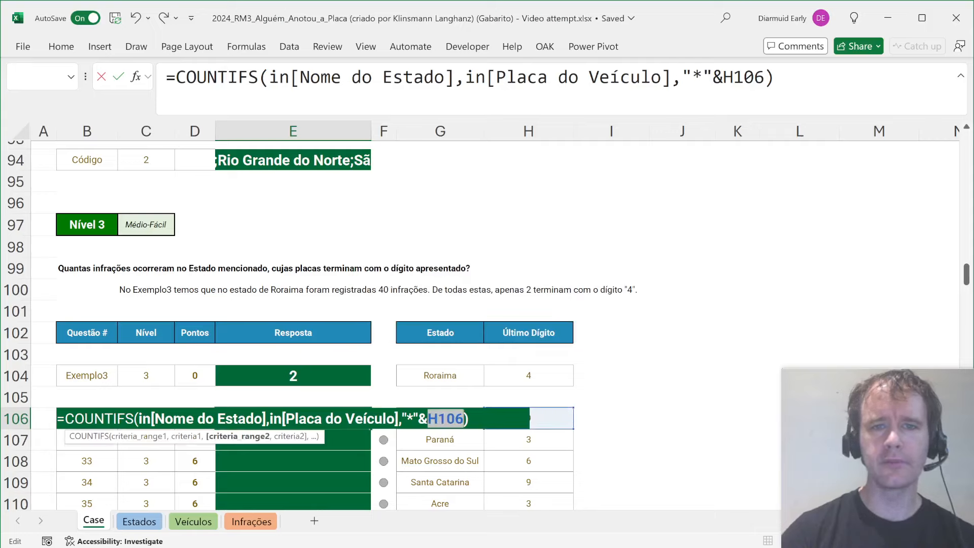
# Insert G106 as the criterion for in[Nome do Estado] in the E106 COUNTIFS and enter the formula
pyautogui.click(456, 77)
pyautogui.write(',')
pyautogui.click(458, 443)
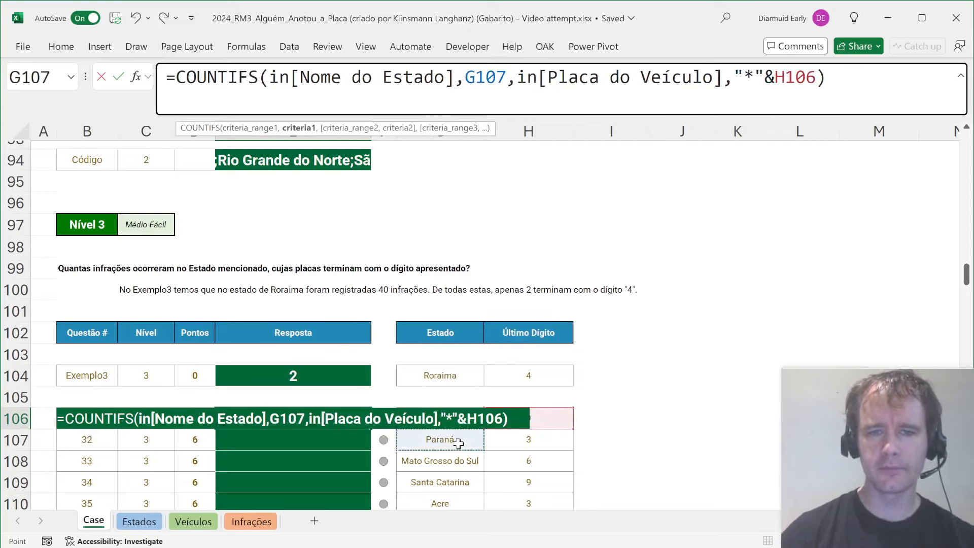
pyautogui.press('Up')
pyautogui.press('Return')
# Fill the E106 COUNTIFS down through E125 and look over the Nível 3 answers
pyautogui.press('Up')
pyautogui.hotkey('ctrl', 'Down')
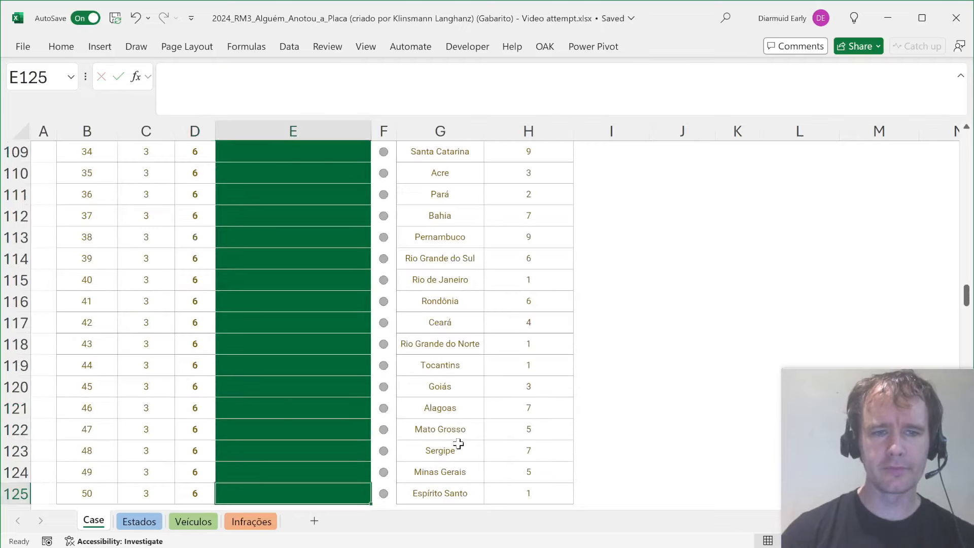
pyautogui.hotkey('ctrl', 'shift', 'Up')
pyautogui.hotkey('ctrl', 'd')
pyautogui.press('Return')
pyautogui.scroll(2, 458, 443)
pyautogui.scroll(-3, 458, 443)
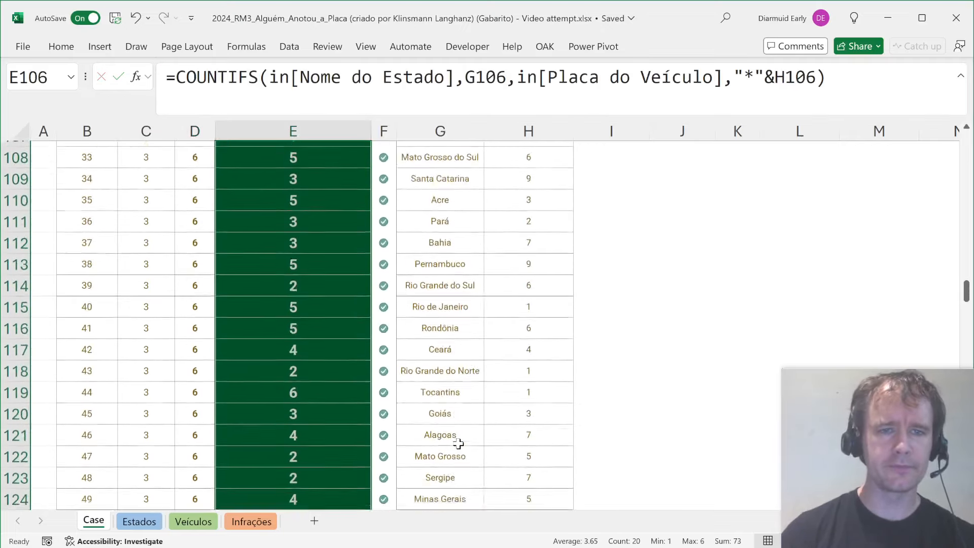
# Read the Nível 4 question about average driver age by region and brand, including its rounding rule and Exemplo4
pyautogui.scroll(-6, 458, 442)
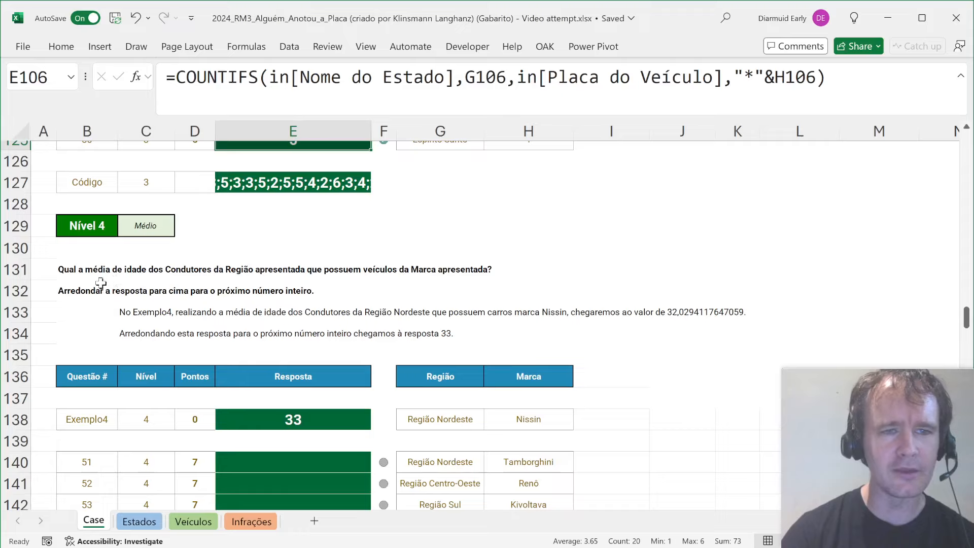
pyautogui.click(134, 312)
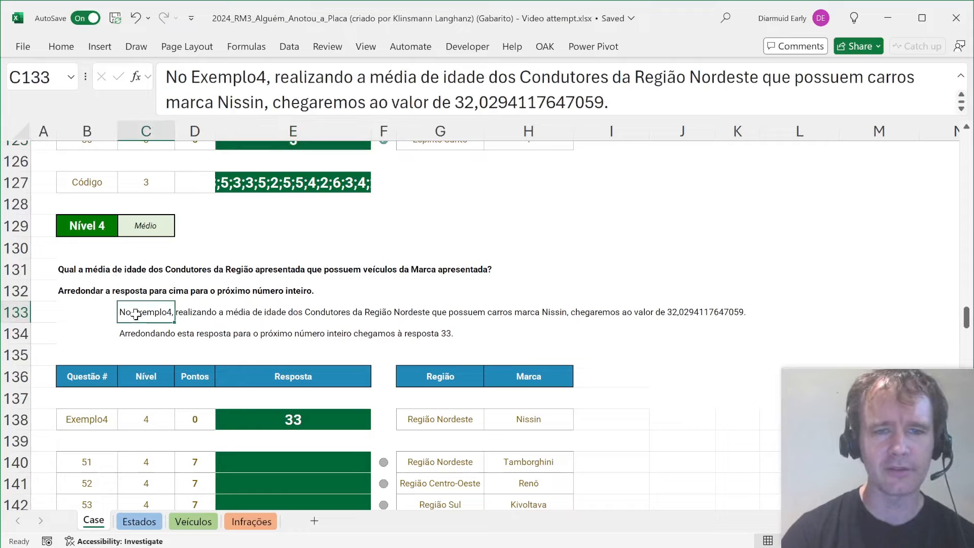
pyautogui.click(66, 272)
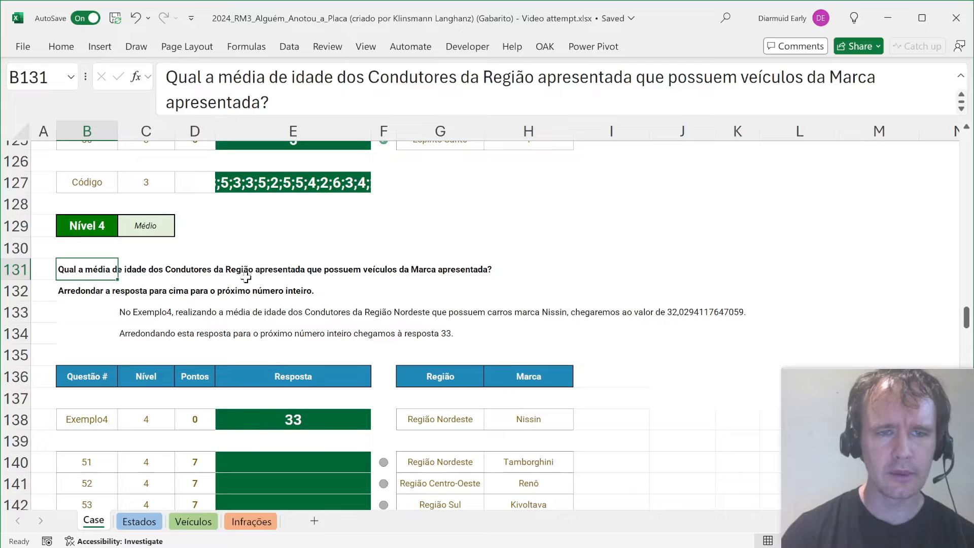
pyautogui.click(446, 420)
# Copy the Exemplo4 brand from H138 and go to the Infrações sheet
pyautogui.click(526, 424)
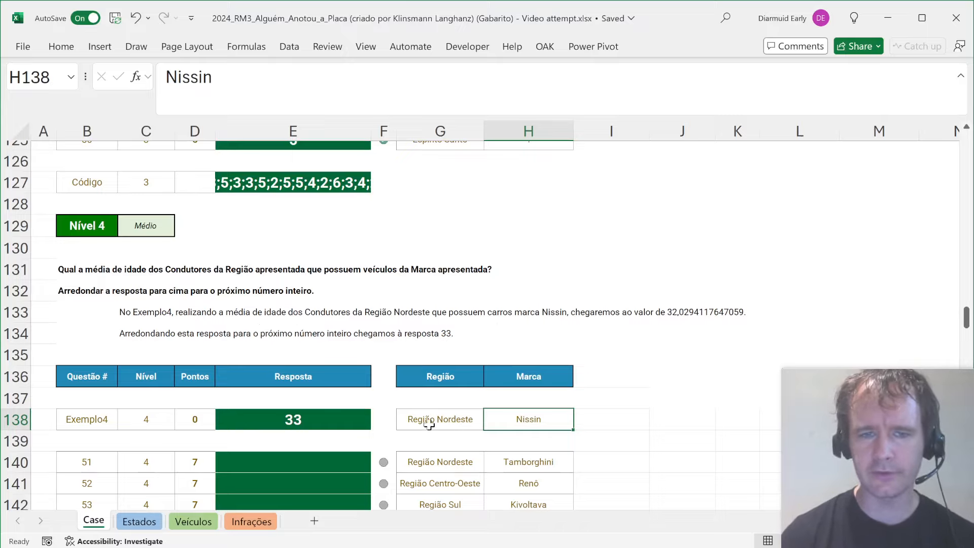
pyautogui.hotkey('ctrl', 'c')
pyautogui.hotkey('ctrl', 'pagedown')
pyautogui.hotkey('ctrl', 'pagedown')
pyautogui.hotkey('ctrl', 'pagedown')
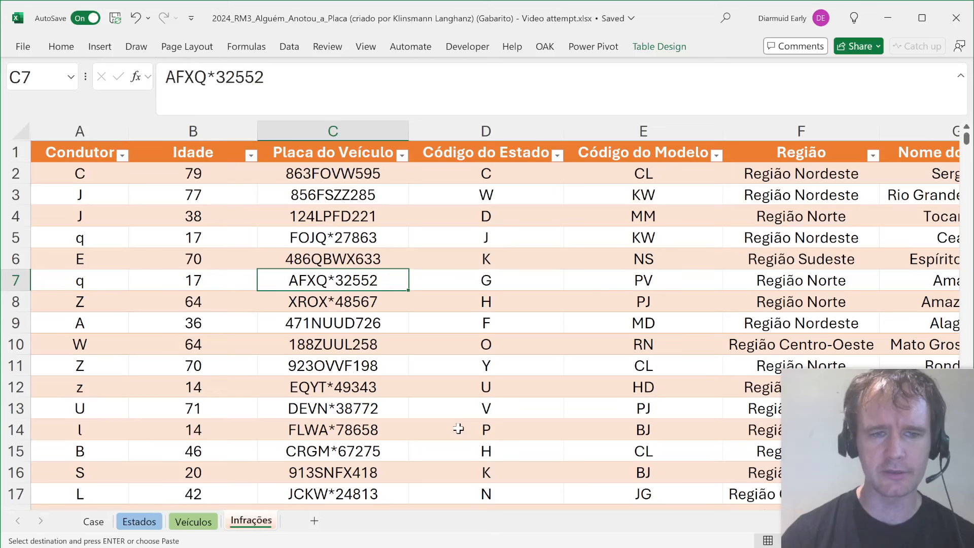
# Filter the Marca column of the Infrações table to Nissin using the copied brand
pyautogui.hotkey('ctrl', 'Up')
pyautogui.press('Right')
pyautogui.press('Right')
pyautogui.press('Right')
pyautogui.press('Right')
pyautogui.press('Right')
pyautogui.press('Right')
pyautogui.press('Right')
pyautogui.press('Left')
pyautogui.press('Left')
pyautogui.hotkey('alt', 'Down')
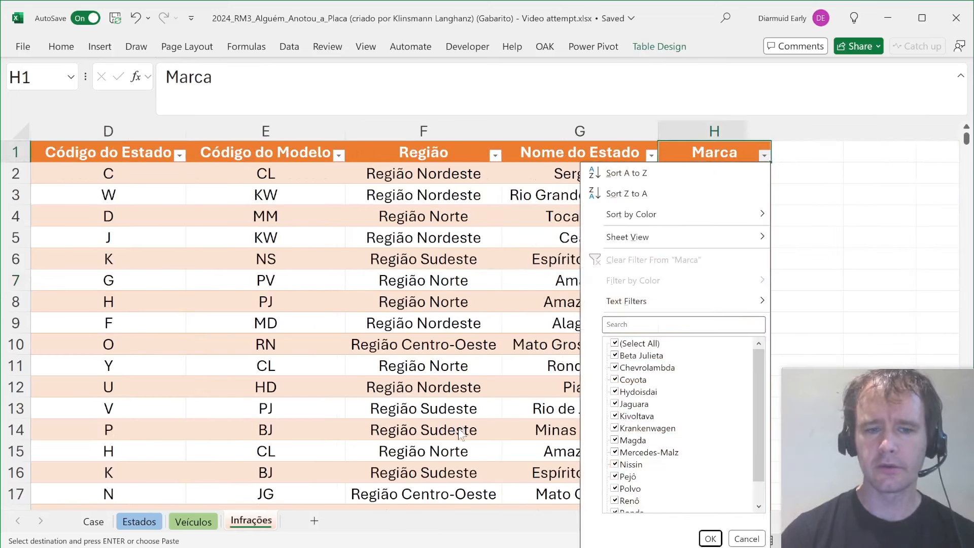
pyautogui.press('f')
pyautogui.press('e')
pyautogui.hotkey('ctrl', 'v')
pyautogui.press('Return')
# Filter the Região column of the Infrações table to show only Região Nordeste
pyautogui.press('Left')
pyautogui.press('Left')
pyautogui.hotkey('alt', 'Down')
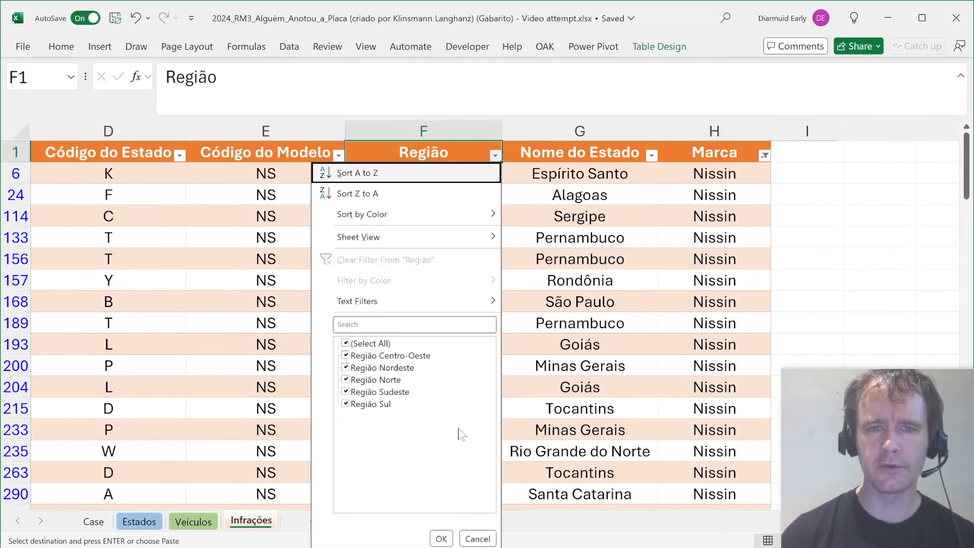
pyautogui.press('Down')
pyautogui.press('Down')
pyautogui.press('Down')
pyautogui.press('Down')
pyautogui.press('Down')
pyautogui.press('Down')
pyautogui.press('space')
pyautogui.press('Down')
pyautogui.press('Down')
pyautogui.press('space')
pyautogui.press('Return')
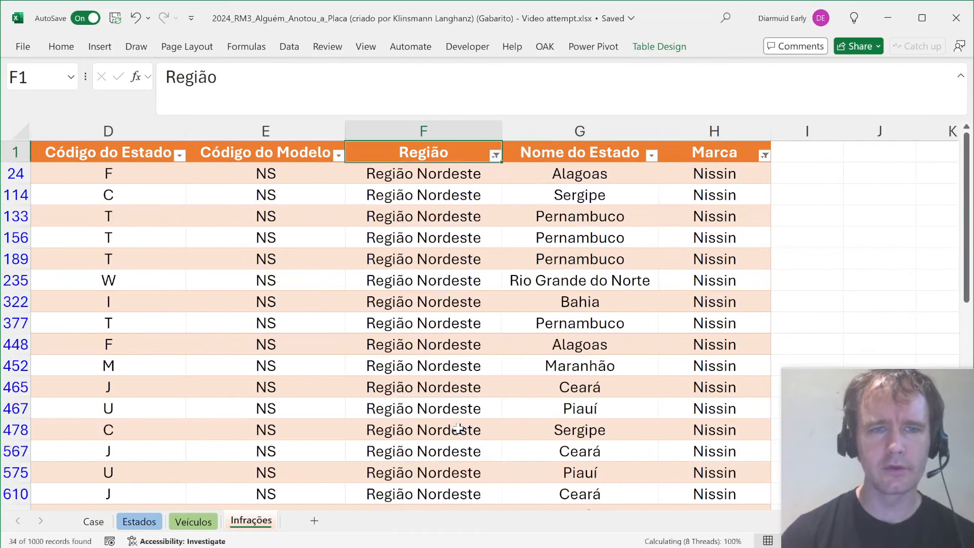
# Recheck the Exemplo4 question on the Case sheet against the filtered rows on the Infrações sheet
pyautogui.hotkey('ctrl', 'Home')
pyautogui.press('Down')
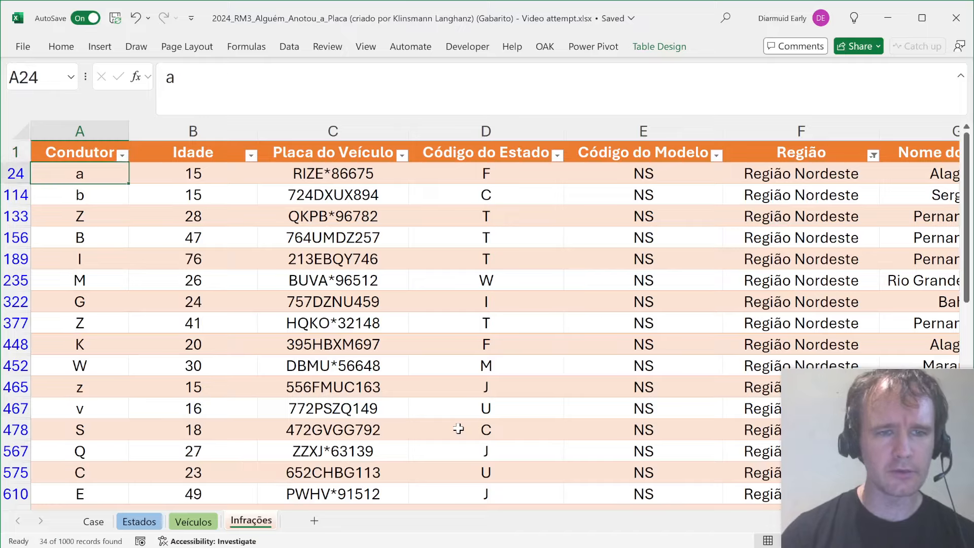
pyautogui.hotkey('ctrl', 'pageup')
pyautogui.hotkey('ctrl', 'pageup')
pyautogui.hotkey('ctrl', 'pageup')
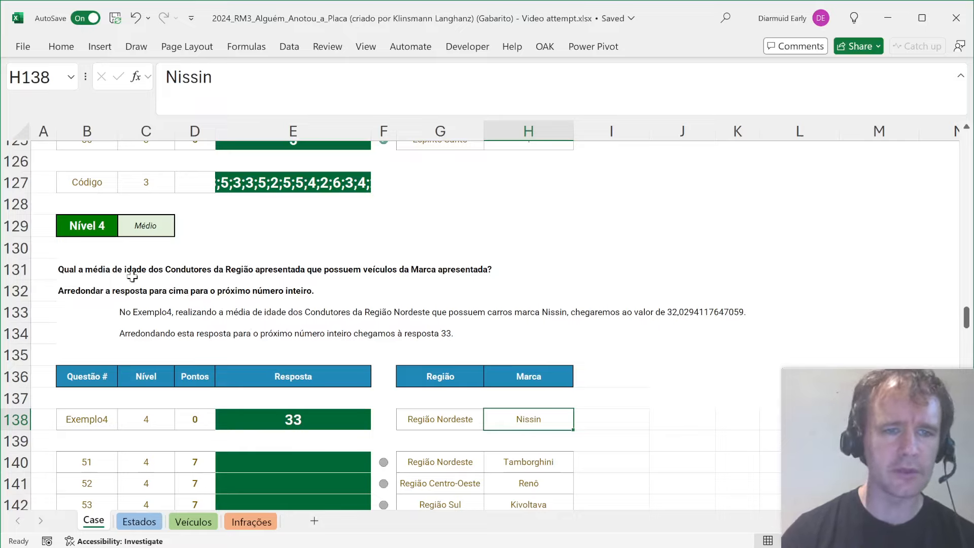
pyautogui.hotkey('ctrl', 'pagedown')
pyautogui.hotkey('ctrl', 'pagedown')
pyautogui.hotkey('ctrl', 'pagedown')
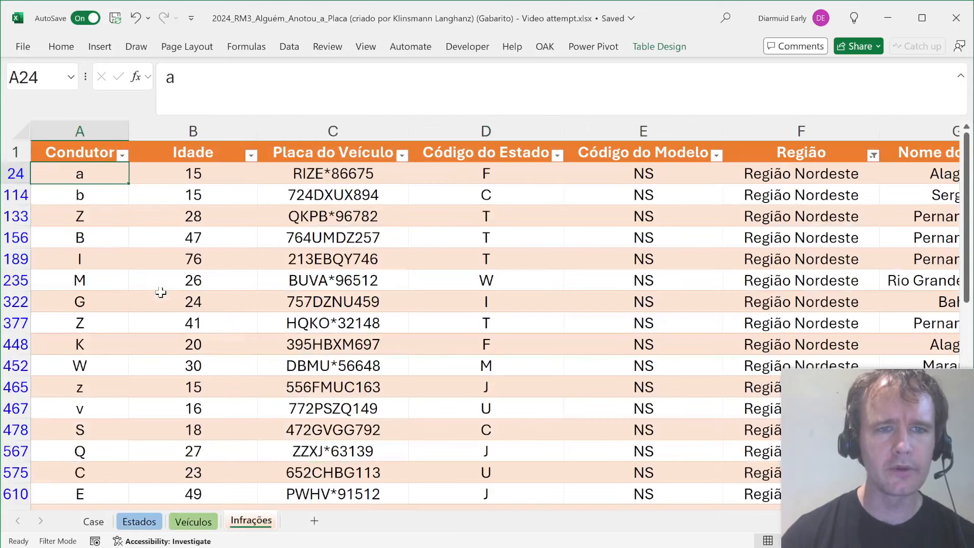
# Check the average of all visible Idade values and go back to Exemplo4 on the Case sheet
pyautogui.press('Right')
pyautogui.hotkey('ctrl', 'Up')
pyautogui.press('Down')
pyautogui.hotkey('ctrl', 'shift', 'Down')
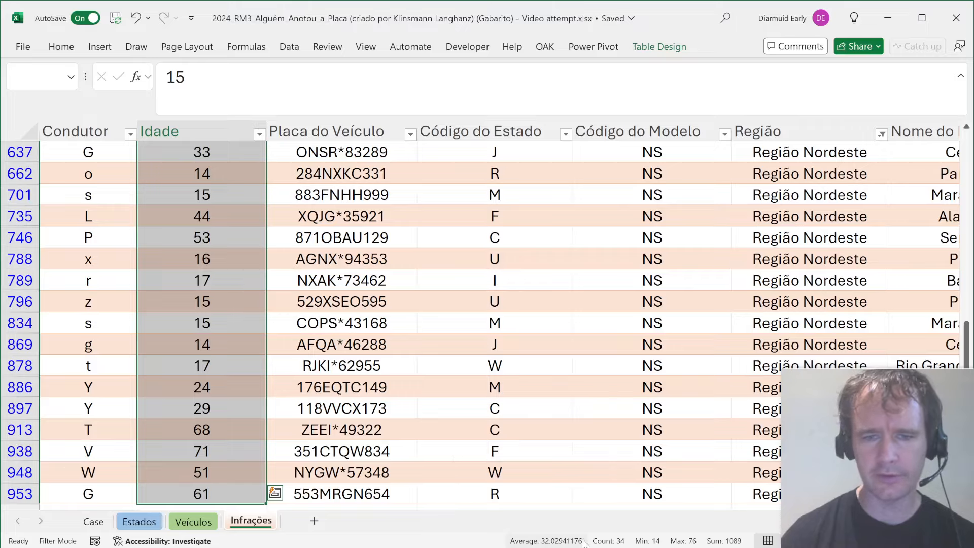
pyautogui.hotkey('ctrl', 'pageup')
pyautogui.hotkey('ctrl', 'pageup')
pyautogui.hotkey('ctrl', 'pageup')
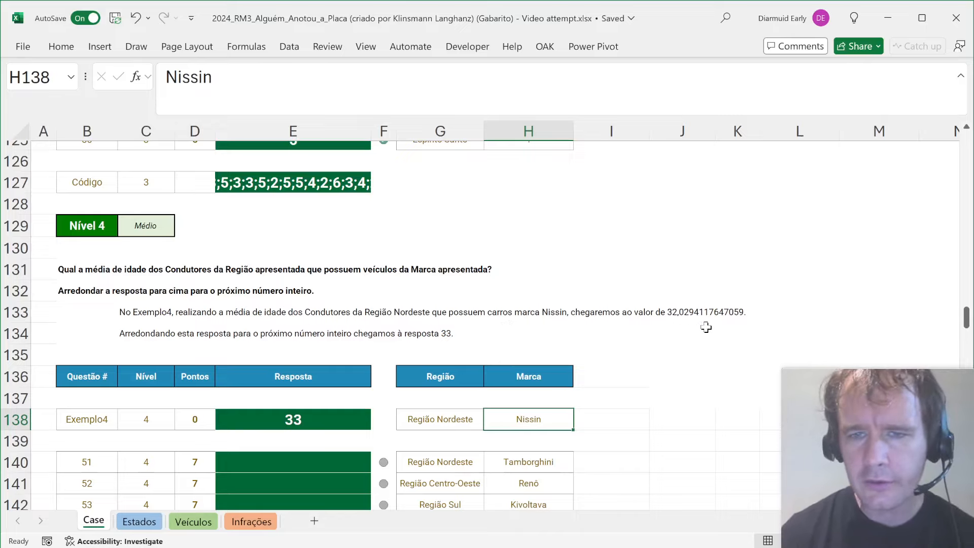
# Compare the average of the selected Infrações ages with the unrounded value stated for Exemplo4
pyautogui.hotkey('ctrl', 'pagedown')
pyautogui.hotkey('ctrl', 'pagedown')
pyautogui.hotkey('ctrl', 'pagedown')
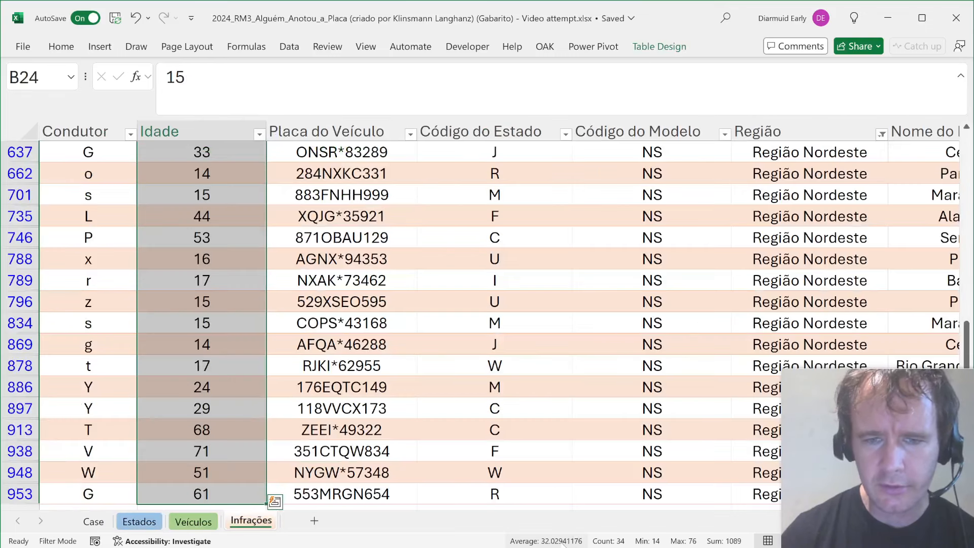
pyautogui.hotkey('ctrl', 'pageup')
pyautogui.hotkey('ctrl', 'pageup')
pyautogui.hotkey('ctrl', 'pageup')
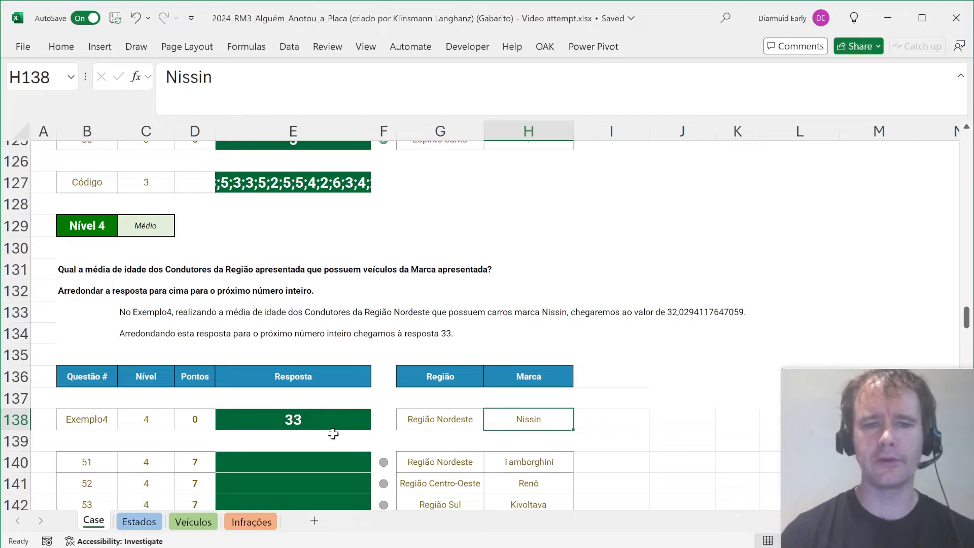
# Start an AVERAGEIFS formula in E140 with in[Idade] as the average range
pyautogui.click(304, 461)
pyautogui.write('=aver')
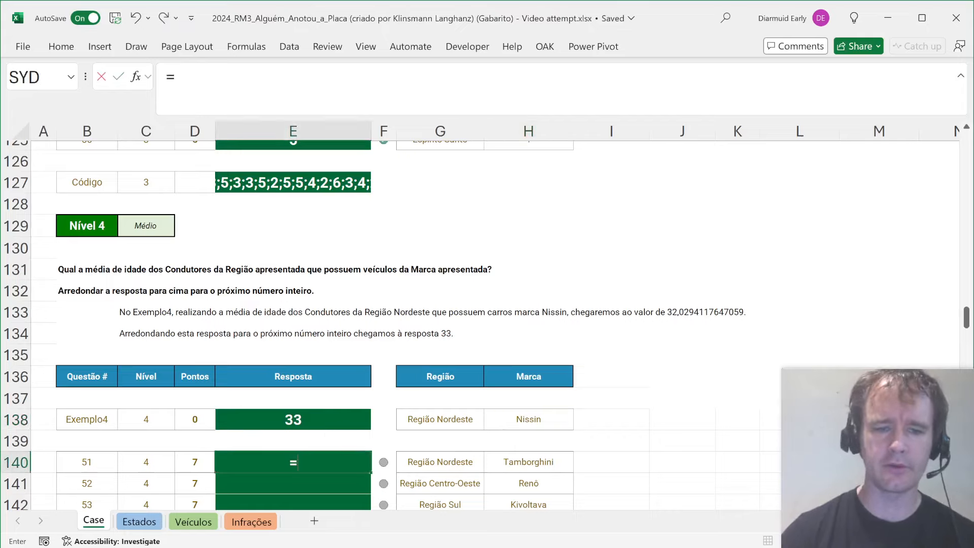
pyautogui.press('Down')
pyautogui.press('Down')
pyautogui.press('Down')
pyautogui.press('Tab')
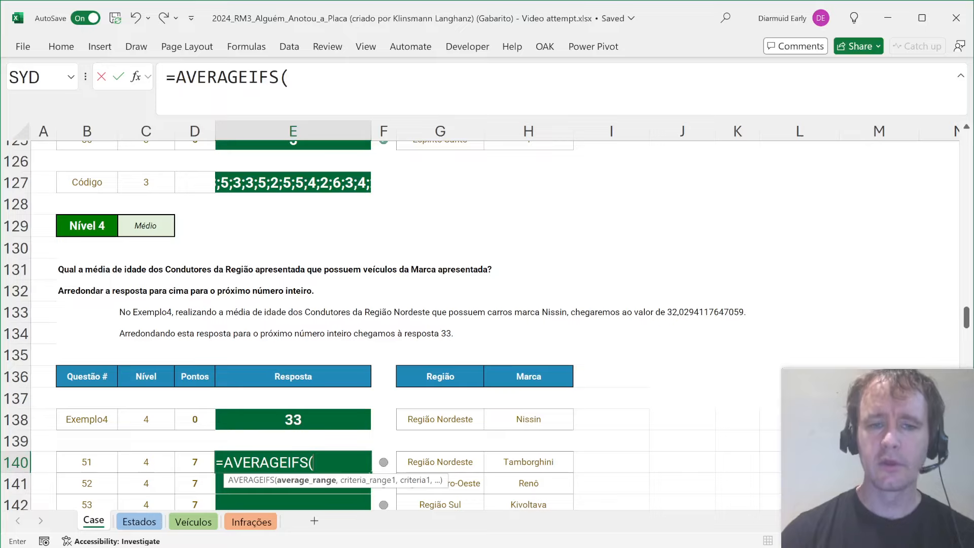
pyautogui.write('in[')
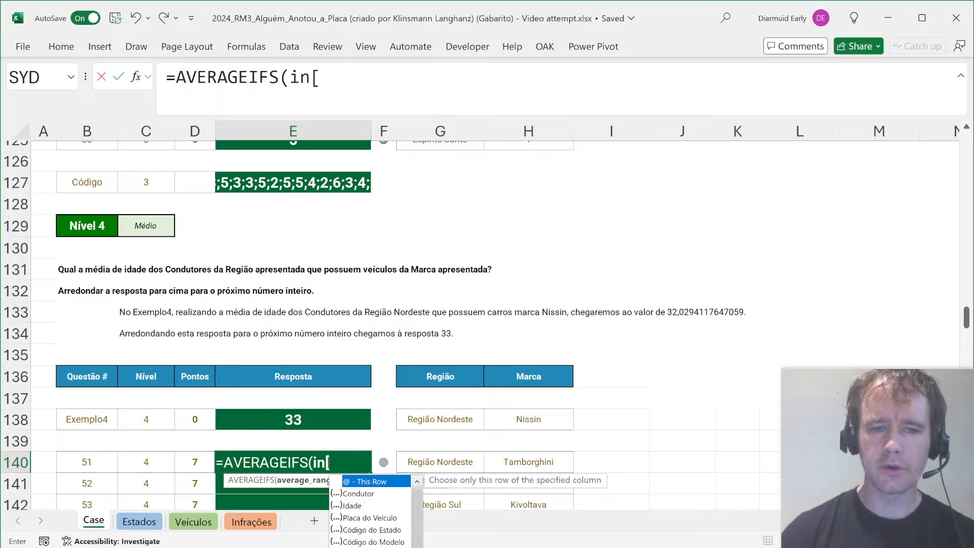
pyautogui.press('Down')
pyautogui.press('Down')
pyautogui.press('Tab')
pyautogui.write('],')
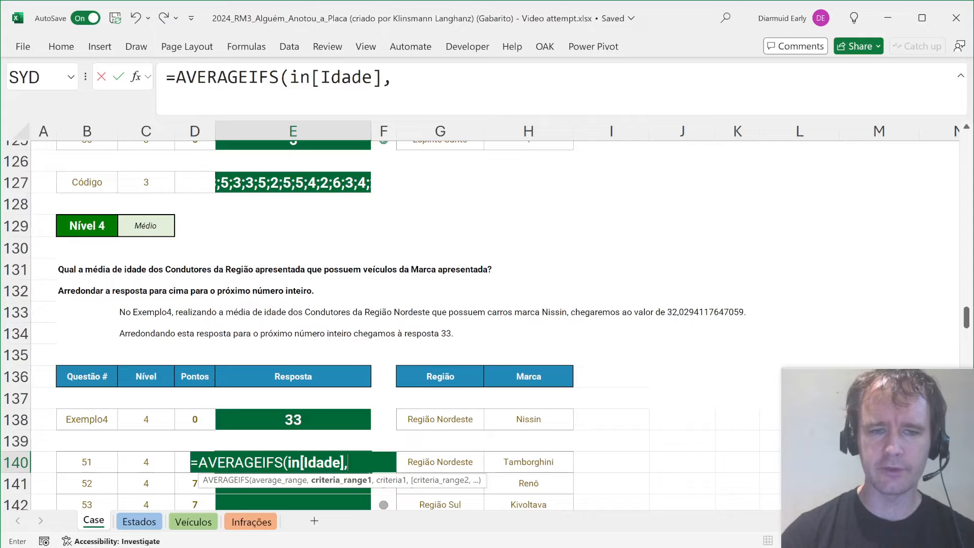
# Add in[Região] matched to G140 as the first criterion of the AVERAGEIFS formula
pyautogui.write('in[')
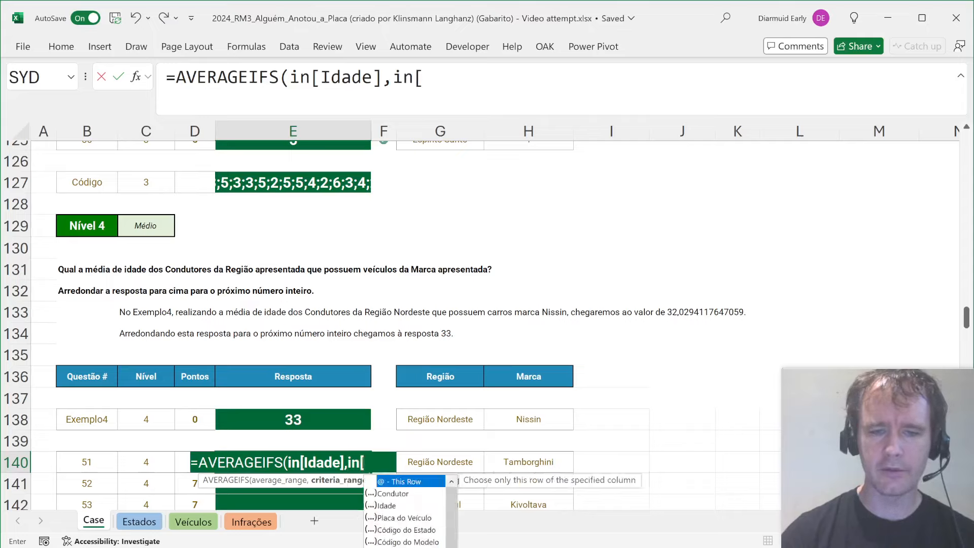
pyautogui.write('r')
pyautogui.press('Tab')
pyautogui.write('],')
pyautogui.press('Right')
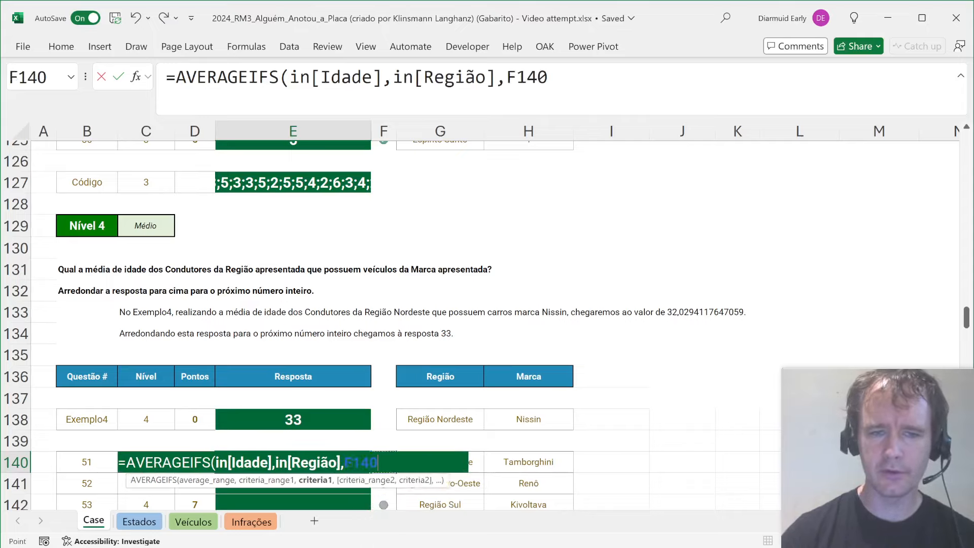
pyautogui.press('Right')
# Add in[Marca] matched to H140 as the second criterion and close the AVERAGEIFS function
pyautogui.write(',in[')
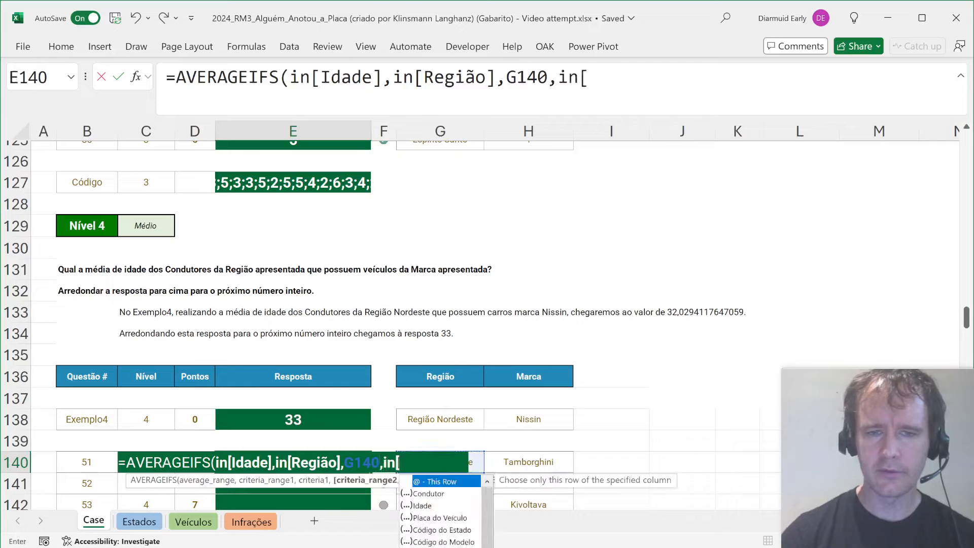
pyautogui.write('m')
pyautogui.press('Tab')
pyautogui.write('],')
pyautogui.press('Right')
pyautogui.press('Right')
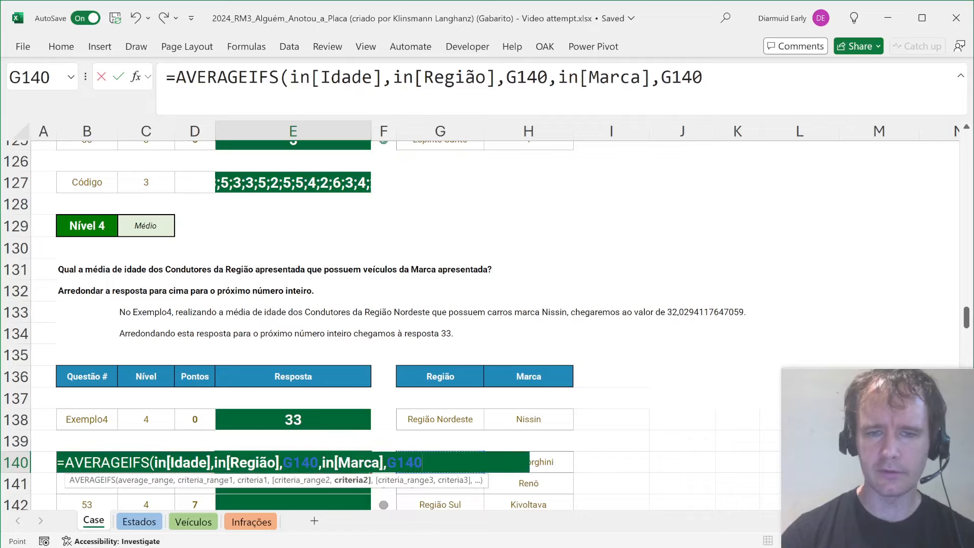
pyautogui.press('Right')
pyautogui.write(')')
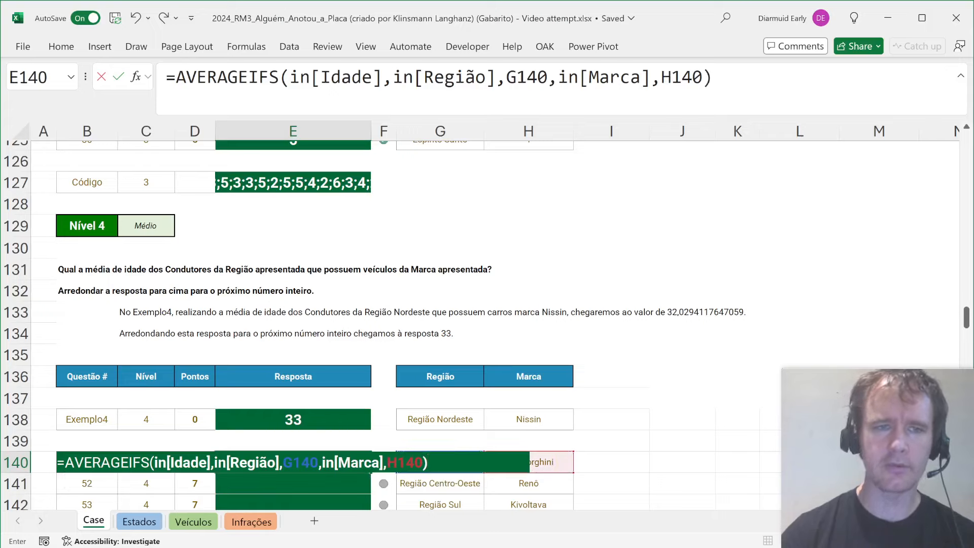
# Wrap the E140 AVERAGEIFS in ROUNDUP with 0 decimal digits and enter the formula
pyautogui.click(175, 77)
pyautogui.write('roundu')
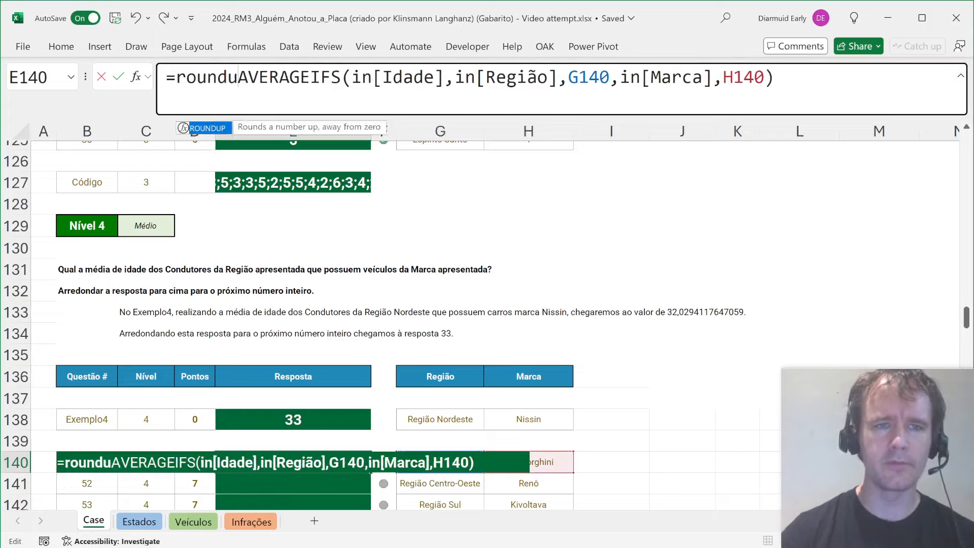
pyautogui.press('Tab')
pyautogui.write(',0)')
pyautogui.press('Return')
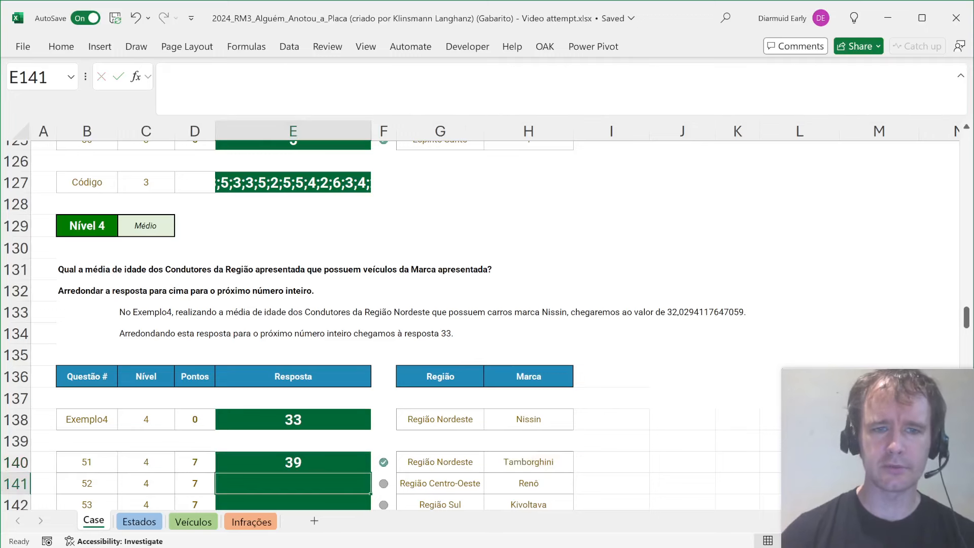
# Fill the E140 ROUNDUP formula down through E159 for all Nível 4 questions
pyautogui.hotkey('ctrl', 'Down')
pyautogui.hotkey('ctrl', 'shift', 'Up')
pyautogui.hotkey('ctrl', 'd')
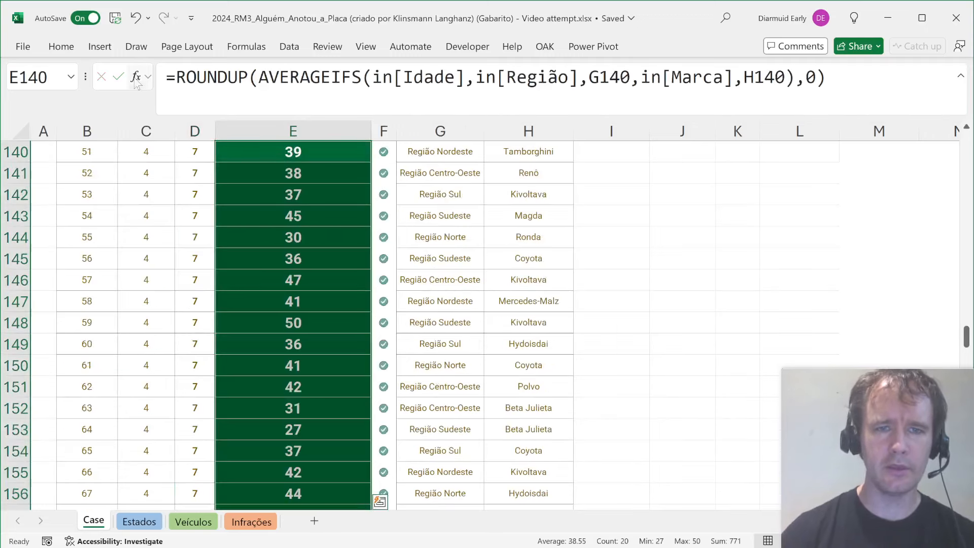
# Read the Nível 5 question, copy the Exemplo5 region from G172 and go to the Infrações sheet
pyautogui.scroll(-8, 248, 228)
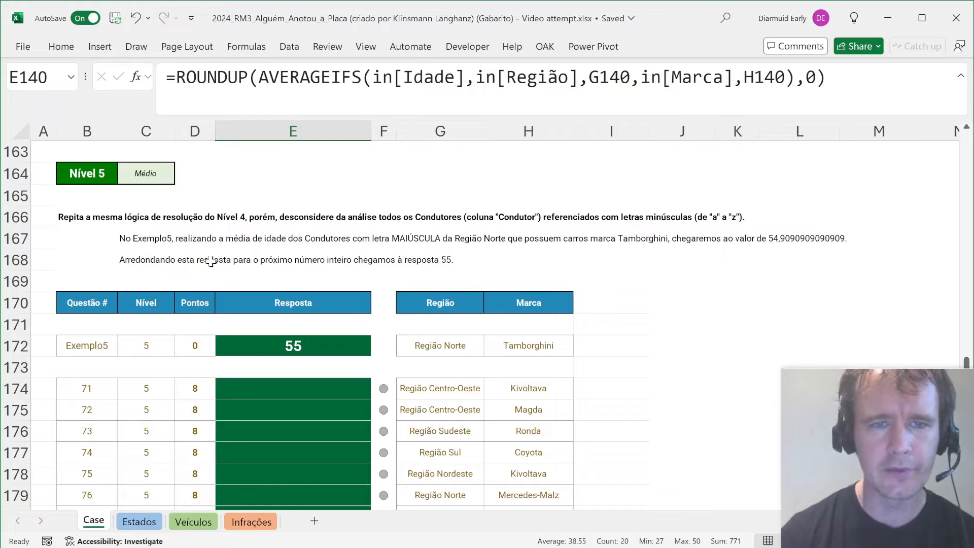
pyautogui.click(461, 350)
pyautogui.hotkey('ctrl', 'c')
pyautogui.hotkey('ctrl', 'pagedown')
pyautogui.hotkey('ctrl', 'pagedown')
pyautogui.hotkey('ctrl', 'pagedown')
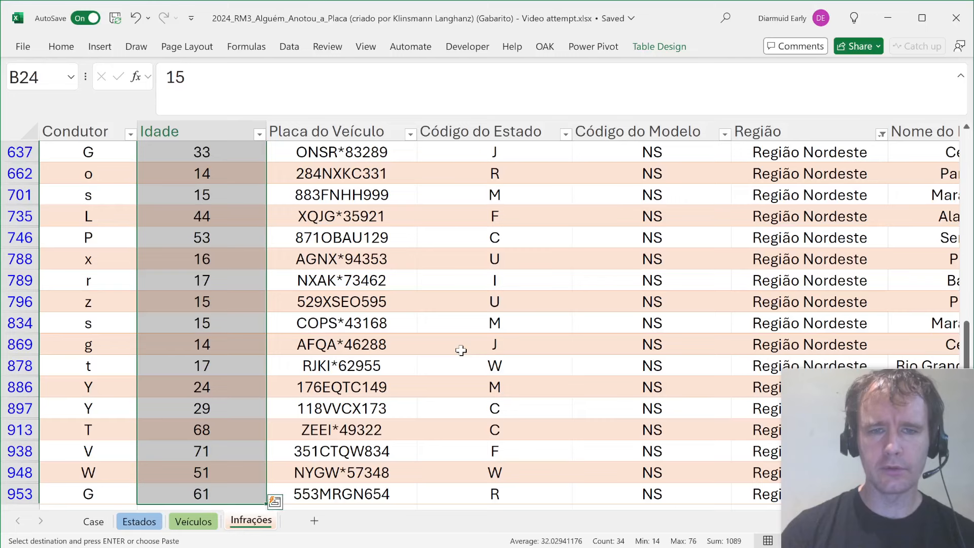
# Change the Região filter of the Infrações table to Região Norte using the copied region
pyautogui.hotkey('ctrl', 'Up')
pyautogui.hotkey('ctrl', 'Right')
pyautogui.press('Left')
pyautogui.press('Left')
pyautogui.press('Left')
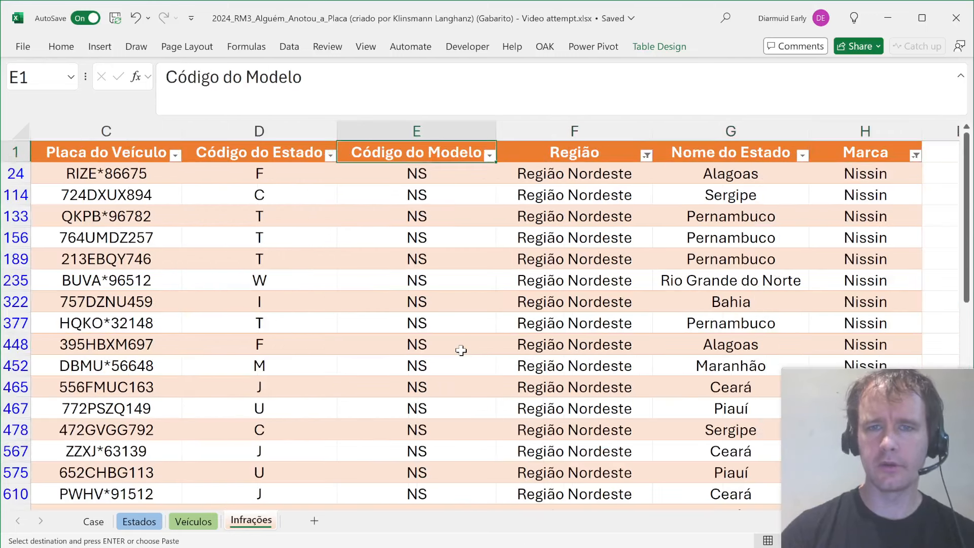
pyautogui.press('Right')
pyautogui.hotkey('alt', 'Down')
pyautogui.press('f')
pyautogui.press('e')
pyautogui.hotkey('ctrl', 'v')
pyautogui.press('Return')
# Copy the Exemplo5 brand Tamborghini from H172 on the Case sheet and return to the Marca header on Infrações
pyautogui.hotkey('ctrl', 'Right')
pyautogui.hotkey('ctrl', 'pageup')
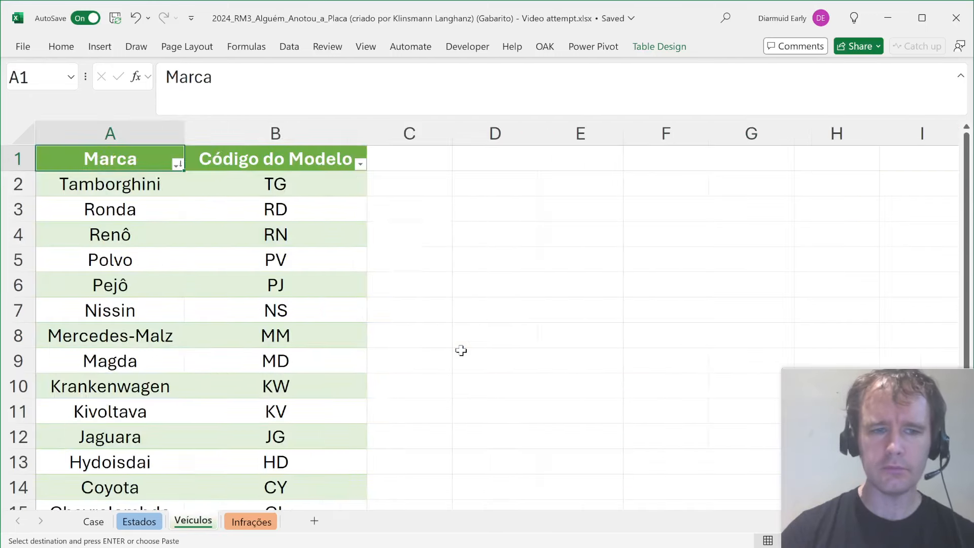
pyautogui.hotkey('ctrl', 'pageup')
pyautogui.hotkey('ctrl', 'pageup')
pyautogui.press('Right')
pyautogui.hotkey('ctrl', 'c')
pyautogui.hotkey('ctrl', 'pagedown')
pyautogui.hotkey('ctrl', 'pagedown')
pyautogui.hotkey('ctrl', 'pagedown')
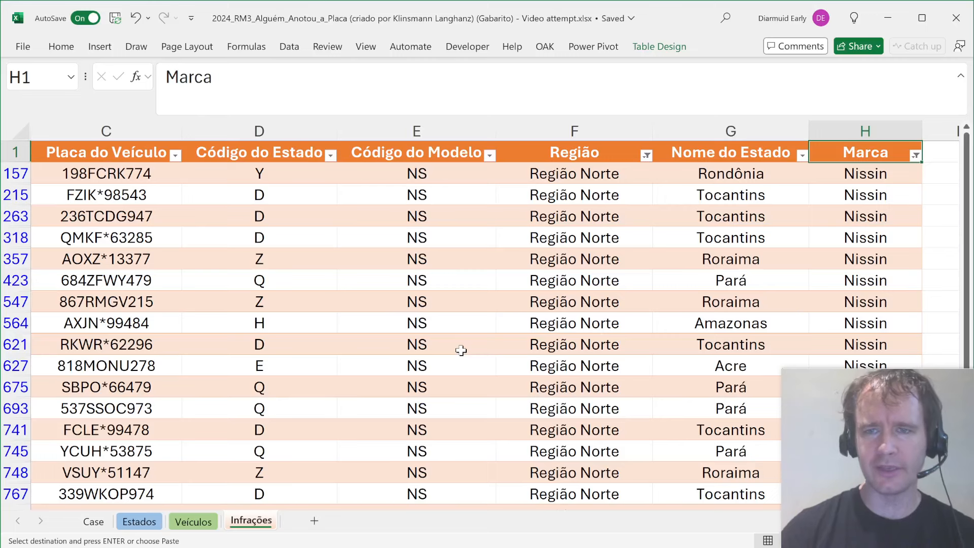
# Change the Marca filter of the Infrações table to Tamborghini using the copied brand
pyautogui.hotkey('alt', 'Down')
pyautogui.press('f')
pyautogui.press('e')
pyautogui.hotkey('ctrl', 'v')
pyautogui.press('Return')
pyautogui.hotkey('ctrl', 'Left')
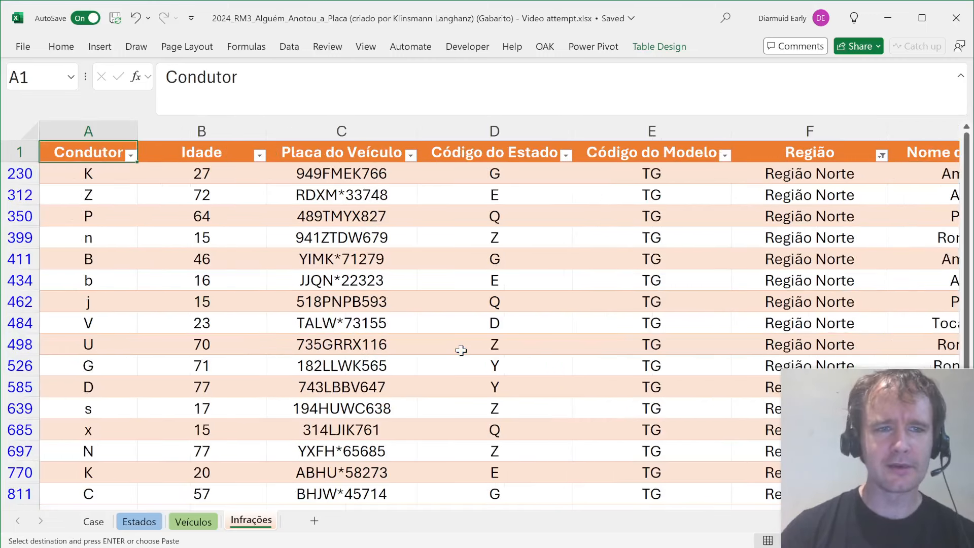
# Select all visible Idade values and compare their average with the Exemplo5 explanation on the Case sheet
pyautogui.press('Down')
pyautogui.press('Right')
pyautogui.hotkey('ctrl', 'shift', 'Down')
pyautogui.hotkey('ctrl', 'pageup')
pyautogui.hotkey('ctrl', 'pageup')
pyautogui.hotkey('ctrl', 'pageup')
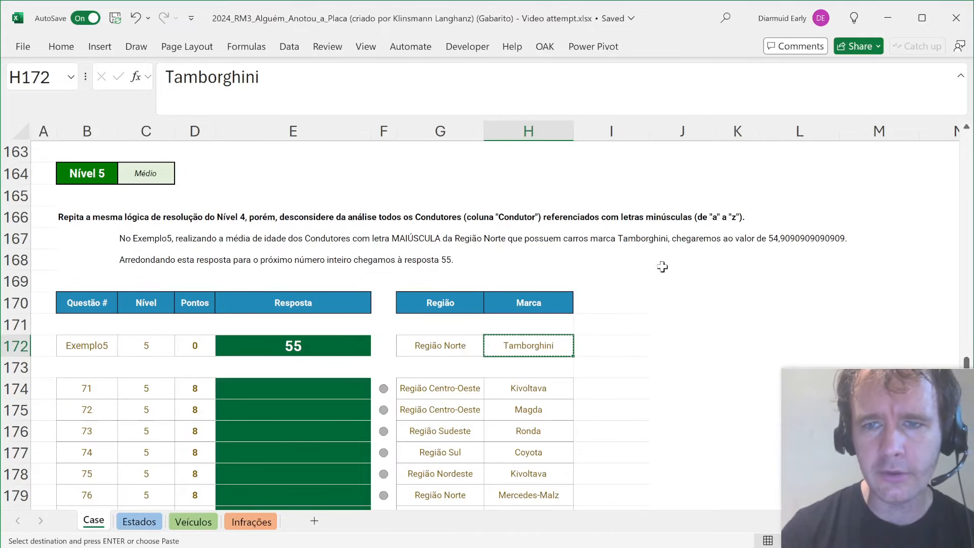
# Hide the filtered Infrações rows whose Condutor is a lowercase letter: n, b, j, s and x
pyautogui.hotkey('ctrl', 'pagedown')
pyautogui.hotkey('ctrl', 'pagedown')
pyautogui.hotkey('ctrl', 'pagedown')
pyautogui.hotkey('ctrl', 'Home')
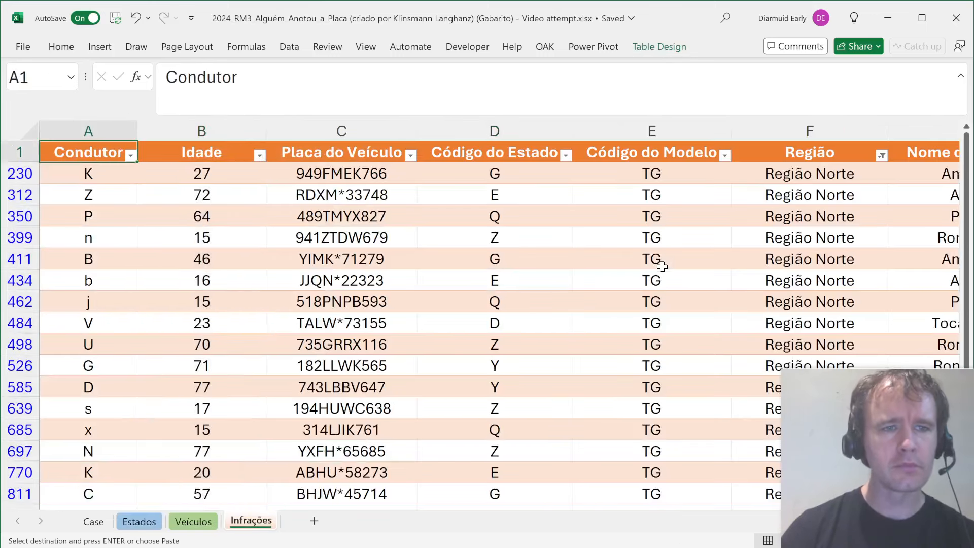
pyautogui.press('Down')
pyautogui.press('Down')
pyautogui.press('Down')
pyautogui.press('Down')
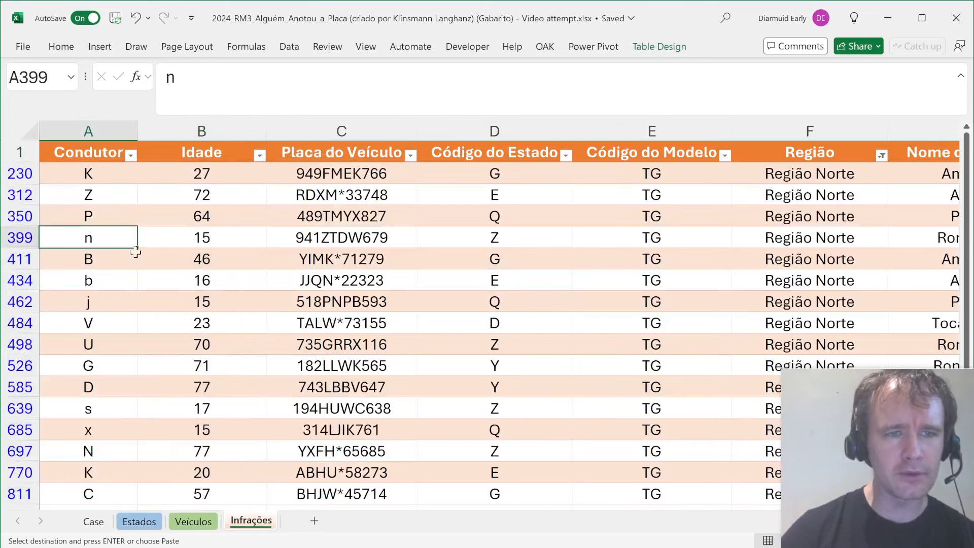
pyautogui.keyDown('ctrl'); pyautogui.click(99, 281); pyautogui.keyUp('ctrl')
pyautogui.keyDown('ctrl'); pyautogui.click(99, 303); pyautogui.keyUp('ctrl')
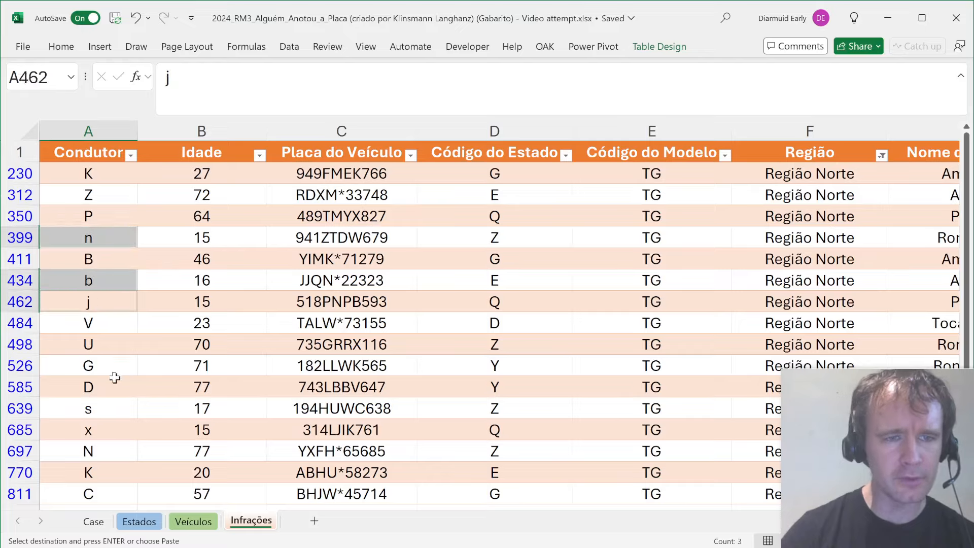
pyautogui.keyDown('ctrl'); pyautogui.click(109, 412); pyautogui.keyUp('ctrl')
pyautogui.keyDown('ctrl'); pyautogui.click(105, 426); pyautogui.keyUp('ctrl')
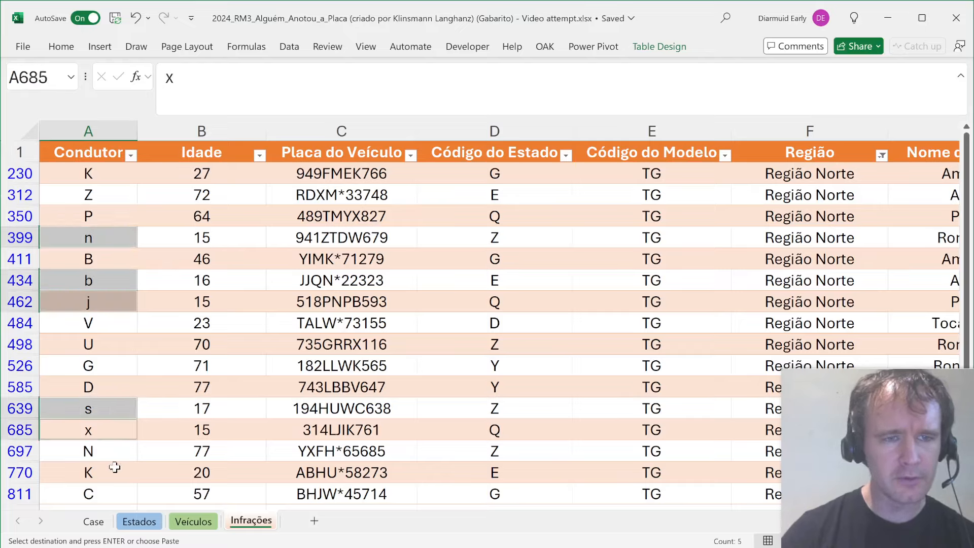
pyautogui.scroll(-1, 114, 467)
pyautogui.hotkey('ctrl', '9')
# Check the average Idade of the remaining uppercase drivers against the value stated for Exemplo5
pyautogui.press('Up')
pyautogui.press('Right')
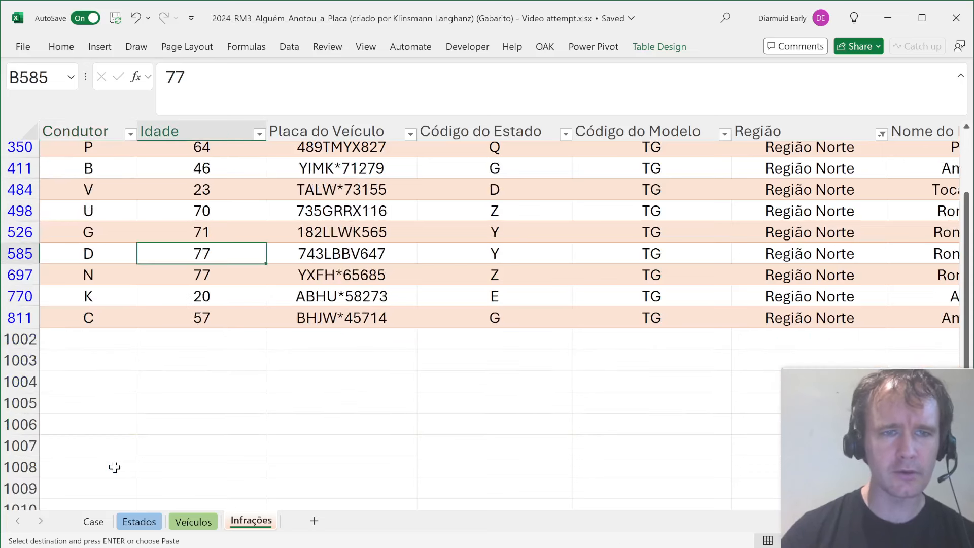
pyautogui.hotkey('ctrl', 'Up')
pyautogui.press('Down')
pyautogui.hotkey('ctrl', 'shift', 'Down')
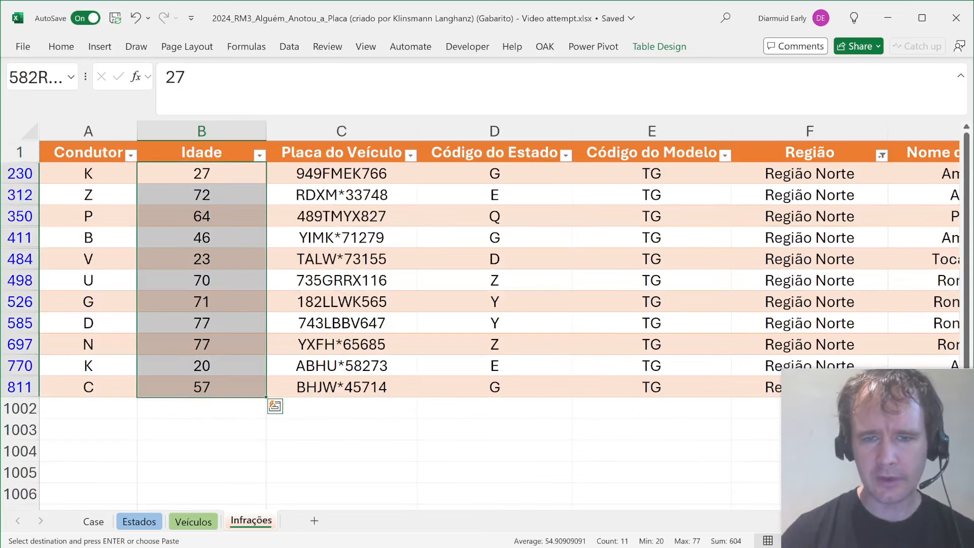
pyautogui.hotkey('ctrl', 'pageup')
pyautogui.hotkey('ctrl', 'pageup')
pyautogui.hotkey('ctrl', 'pageup')
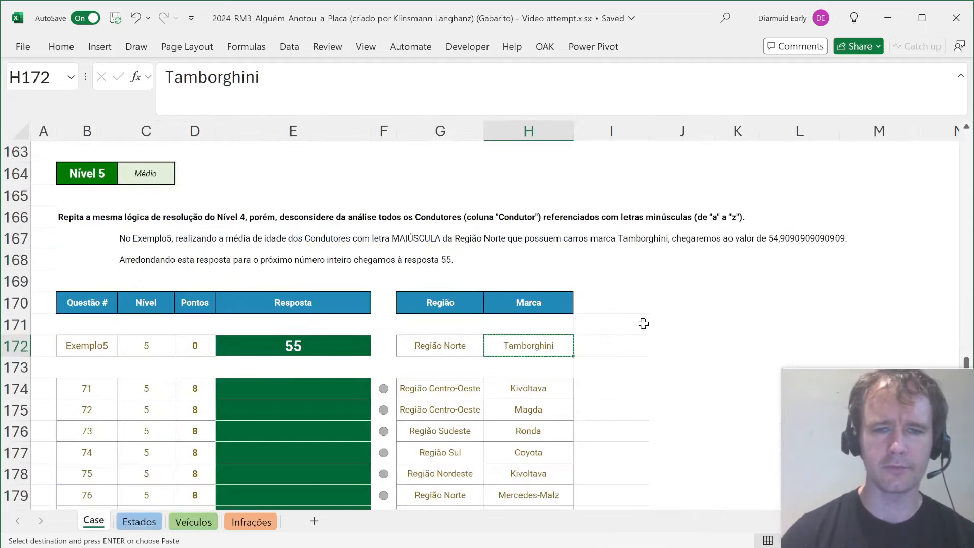
# Clear all filters from the Infrações table so that every row is shown
pyautogui.hotkey('ctrl', 'pagedown')
pyautogui.hotkey('ctrl', 'pagedown')
pyautogui.hotkey('ctrl', 'pagedown')
pyautogui.hotkey('ctrl', 'Up')
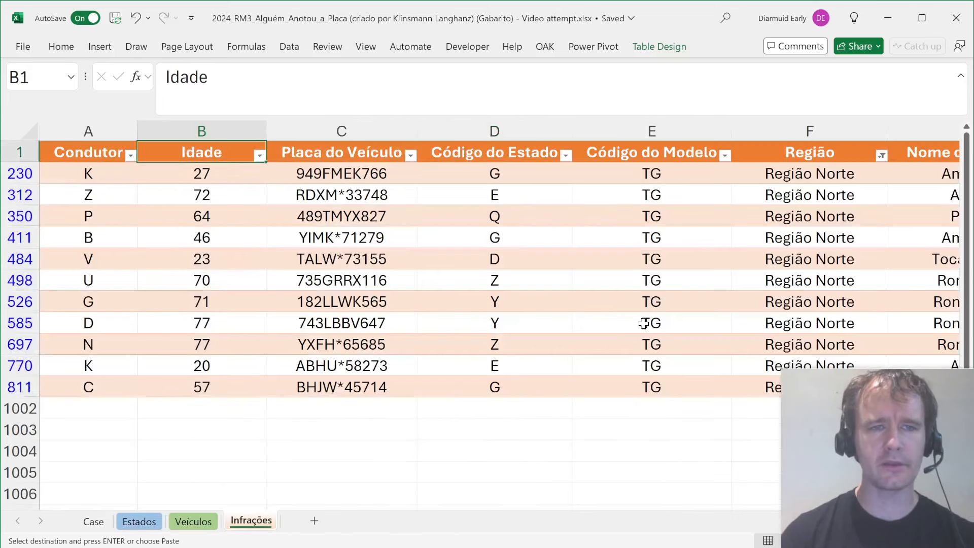
pyautogui.hotkey('alt', 'd')
pyautogui.press('f')
pyautogui.press('s')
pyautogui.press('Down')
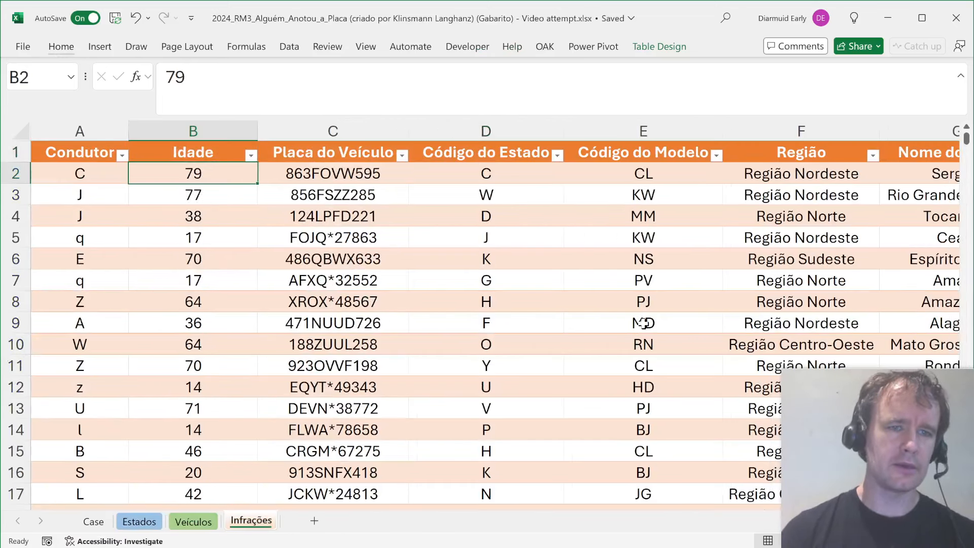
# Insert a table column before Idade on the Infrações sheet and name it "Lower?"
pyautogui.hotkey('alt', 'h')
pyautogui.press('i')
pyautogui.press('c')
pyautogui.press('Up')
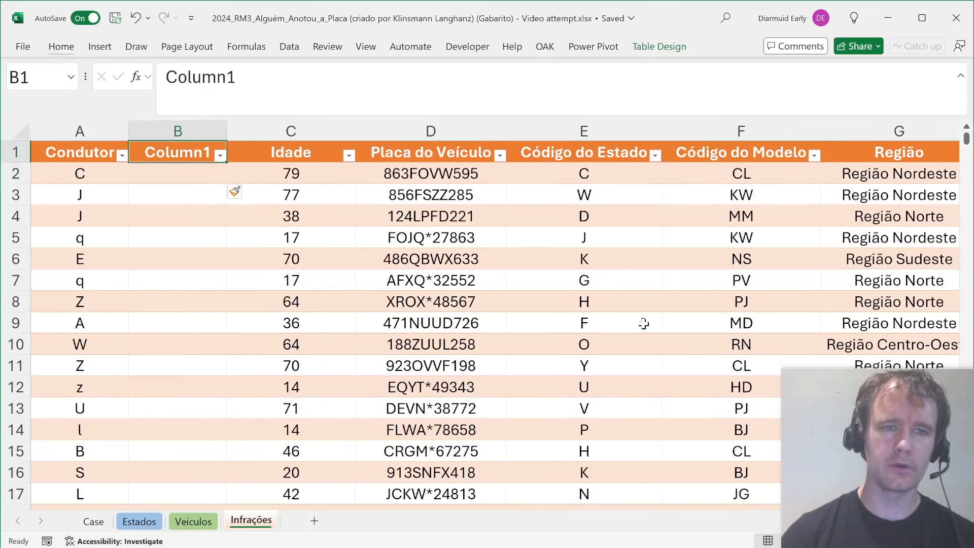
pyautogui.write('Lower?')
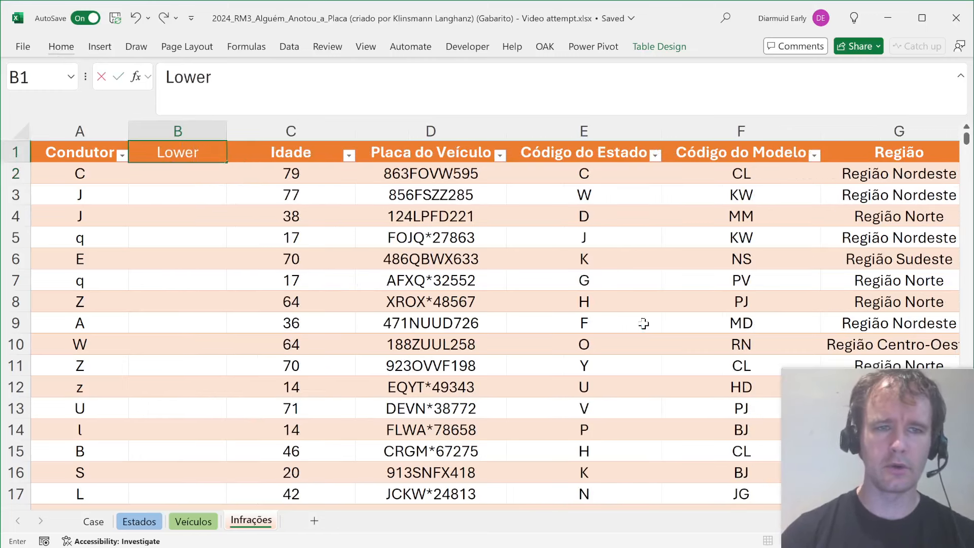
pyautogui.press('Return')
pyautogui.write('=')
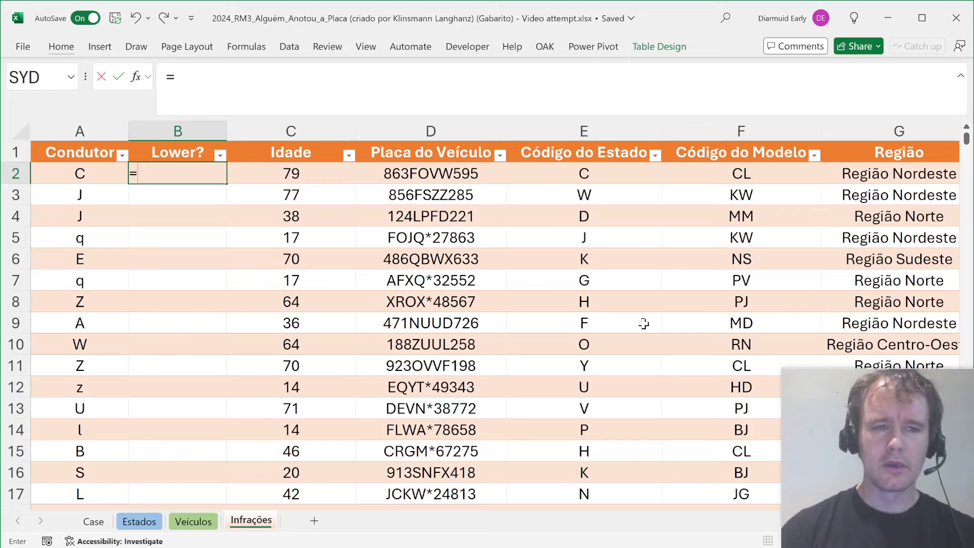
pyautogui.press('Escape')
pyautogui.hotkey('ctrl', 'Home')
pyautogui.hotkey('alt', 'Down')
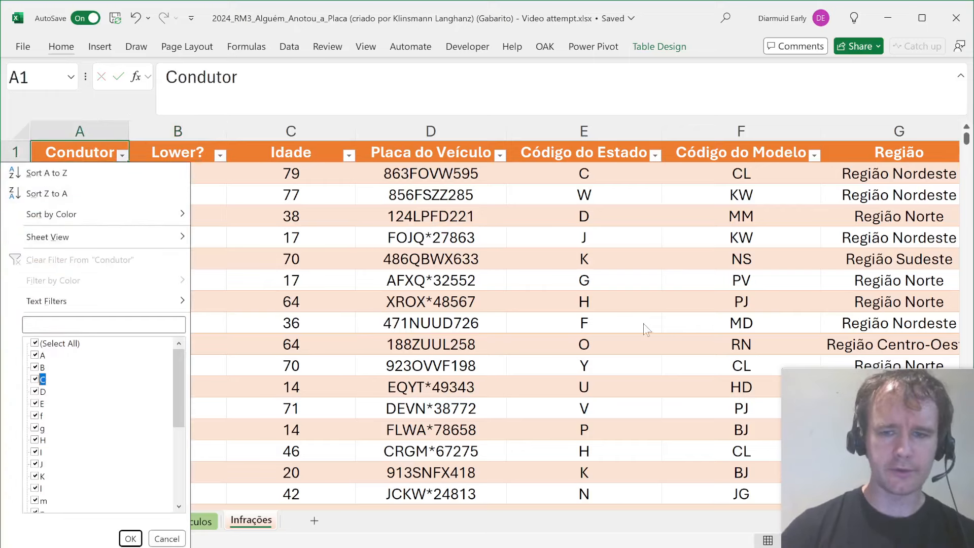
pyautogui.press('End')
pyautogui.press('Escape')
pyautogui.press('Right')
pyautogui.press('Down')
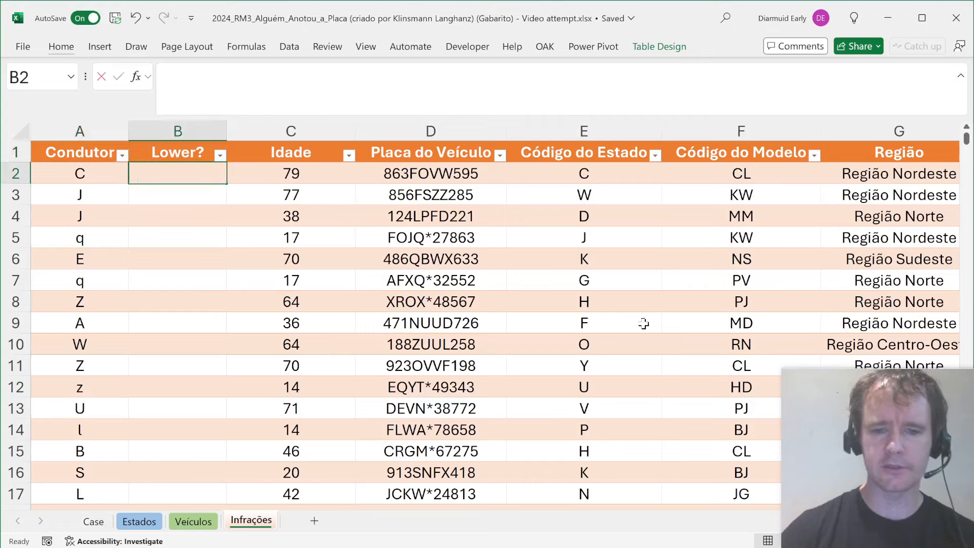
pyautogui.write('=ex')
pyautogui.press('Tab')
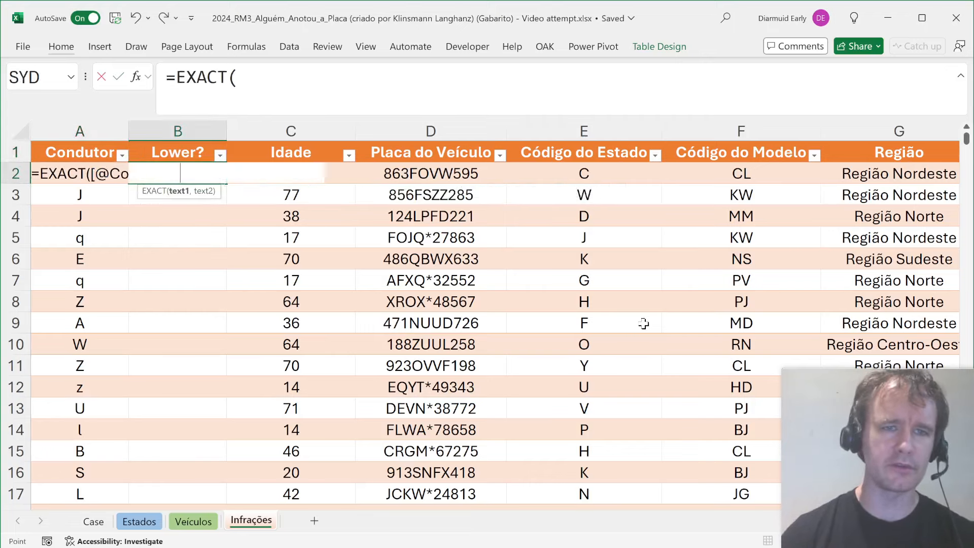
pyautogui.press('Left')
pyautogui.write(',low')
pyautogui.press('Tab')
pyautogui.press('Left')
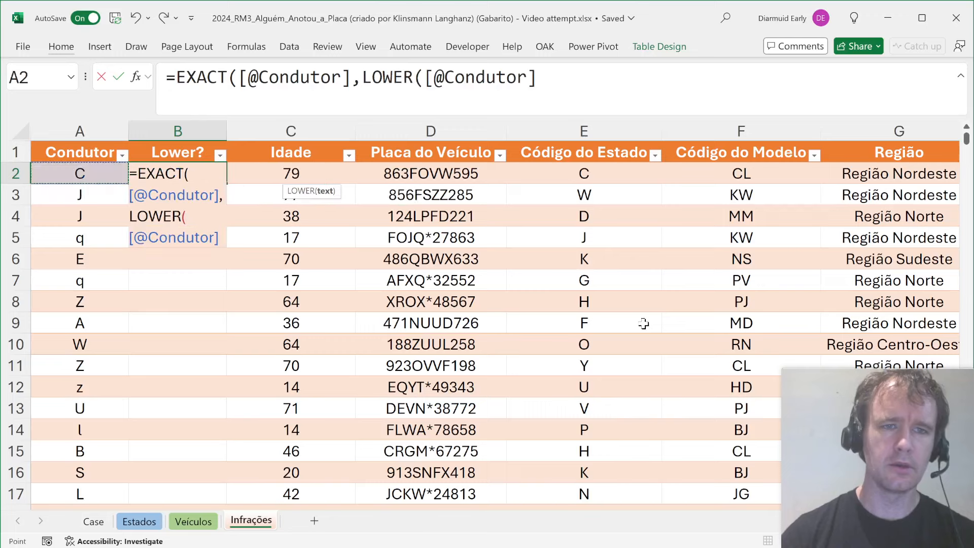
pyautogui.press('Return')
# Check the first Lower? results against the letter case of their Condutor values
pyautogui.press('Up')
pyautogui.press('Up')
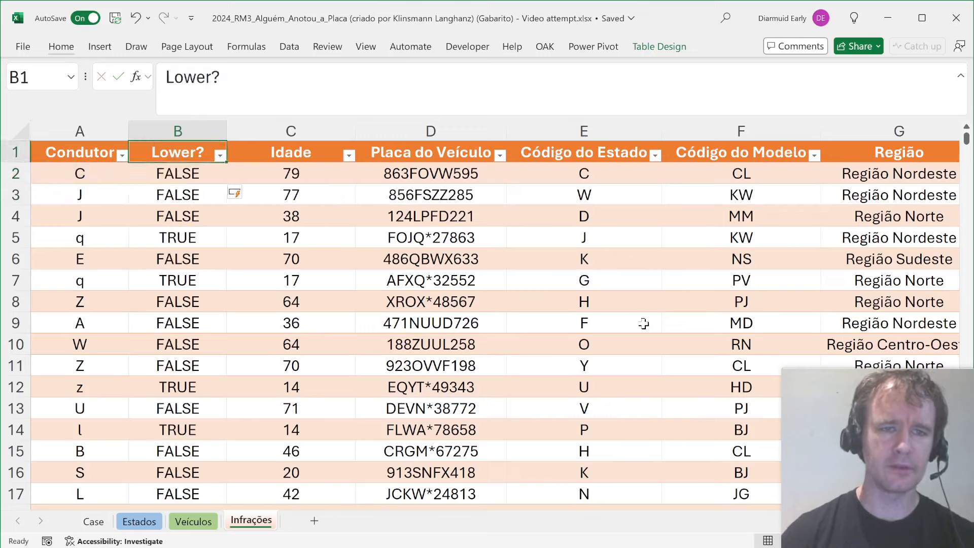
pyautogui.press('Down')
pyautogui.press('Left')
pyautogui.press('Right')
pyautogui.press('Down')
pyautogui.press('Down')
pyautogui.press('Down')
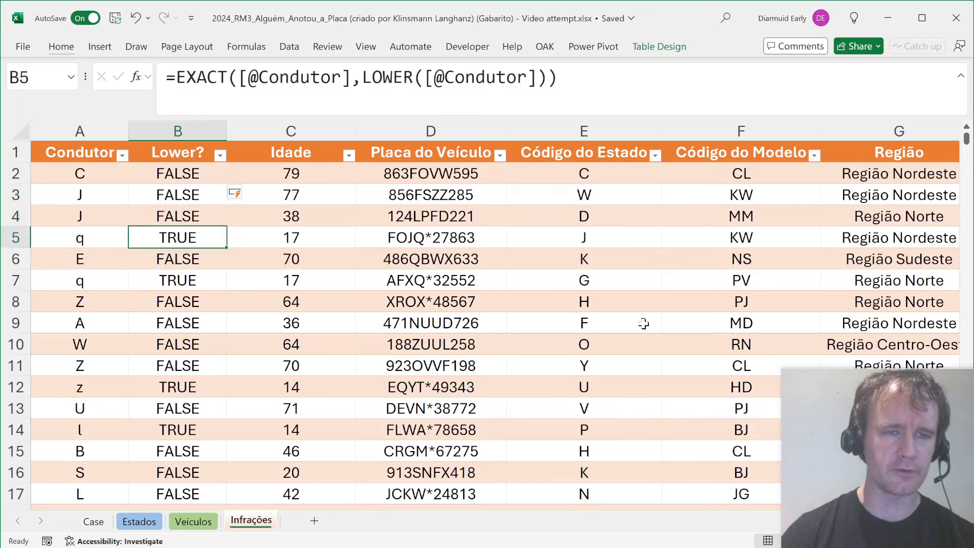
# Paste the copied Nível 4 ROUNDUP/AVERAGEIFS formula into the Resposta cell of question 71 (E174) on the Case sheet
pyautogui.hotkey('ctrl', 'pageup')
pyautogui.hotkey('ctrl', 'pageup')
pyautogui.hotkey('ctrl', 'pageup')
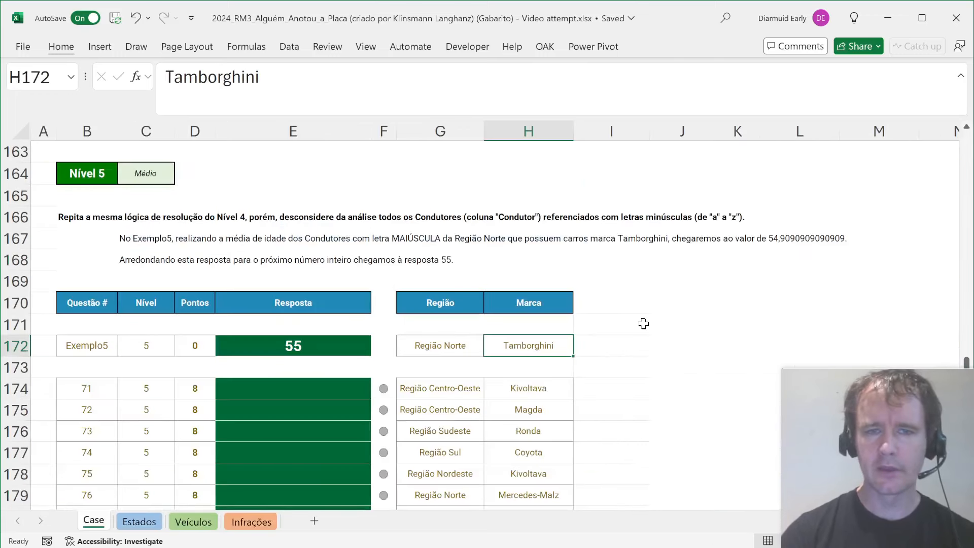
pyautogui.press('Down')
pyautogui.press('Left')
pyautogui.press('Left')
pyautogui.press('Left')
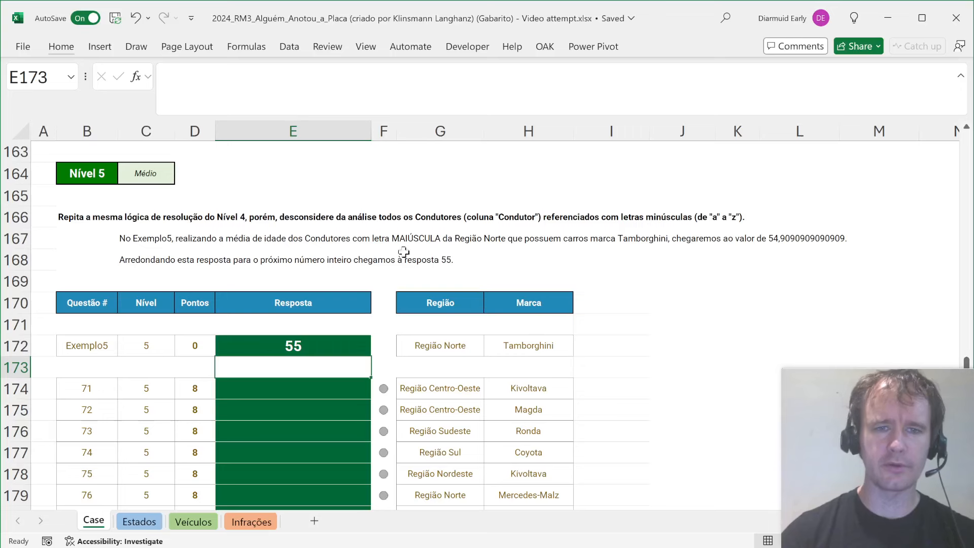
pyautogui.scroll(2, 375, 249)
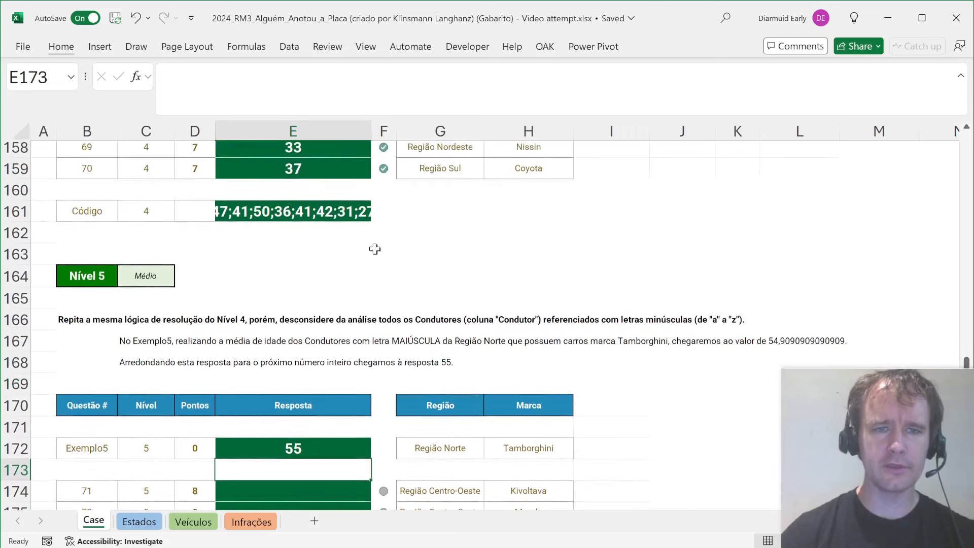
pyautogui.click(309, 490)
pyautogui.hotkey('ctrl', 'v')
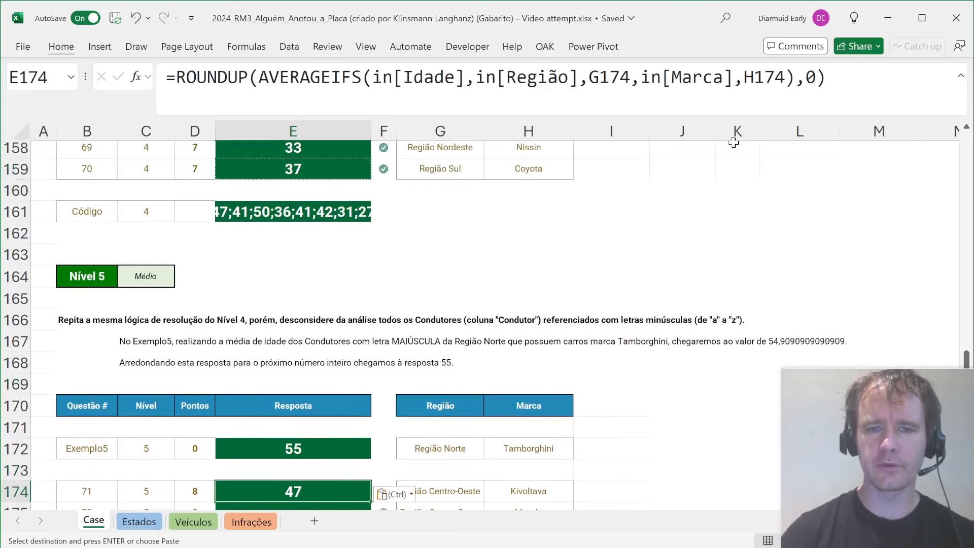
# Extend the AVERAGEIFS in E174 with a third criterion, in[Lower?] equal to FALSE
pyautogui.press('F2')
pyautogui.press('Left')
pyautogui.press('Left')
pyautogui.press('Left')
pyautogui.press('Left')
pyautogui.write(',in')
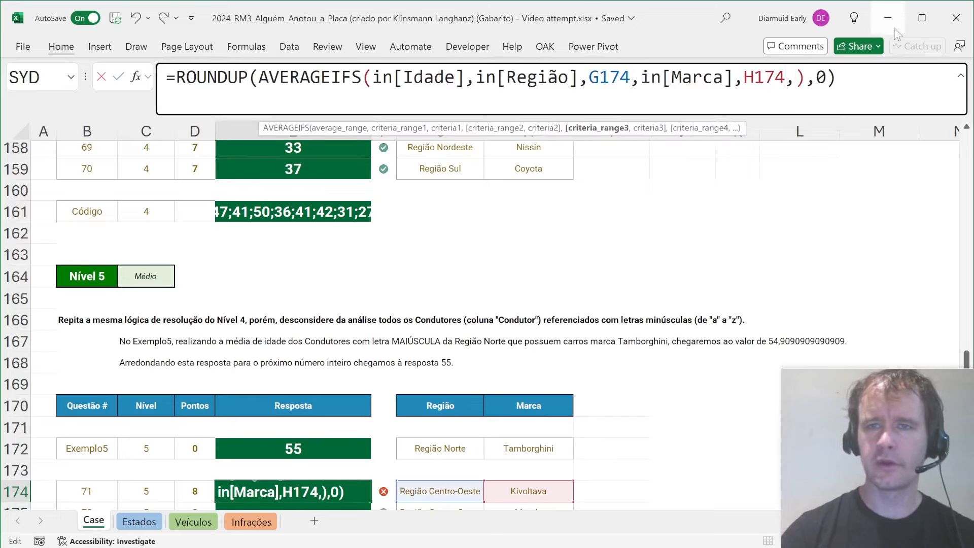
pyautogui.write('[')
pyautogui.press('Down')
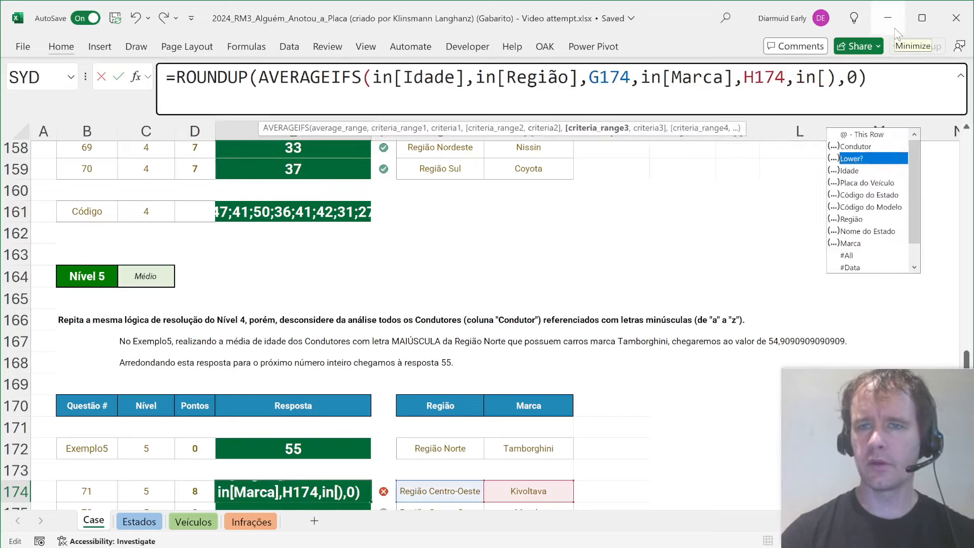
pyautogui.press('Tab')
pyautogui.write('],')
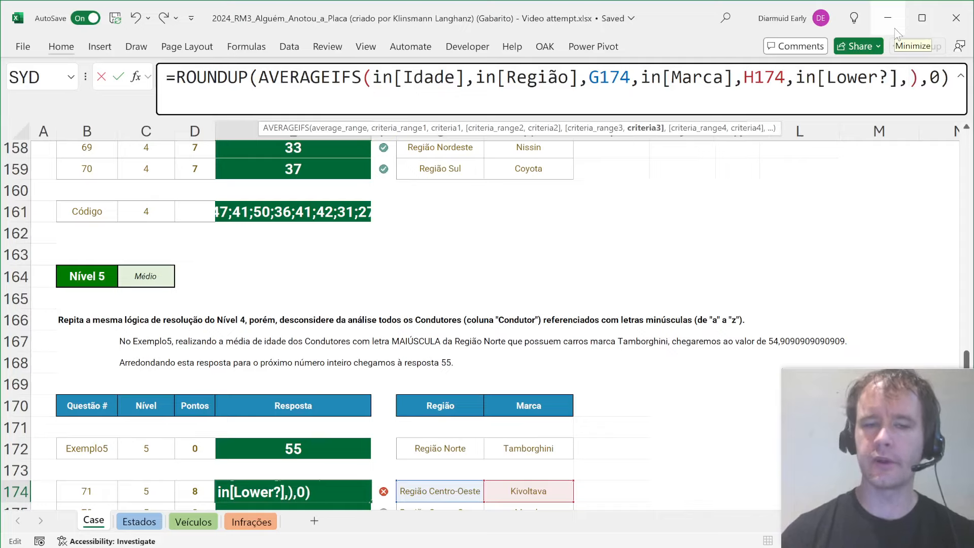
pyautogui.write('false')
pyautogui.press('Return')
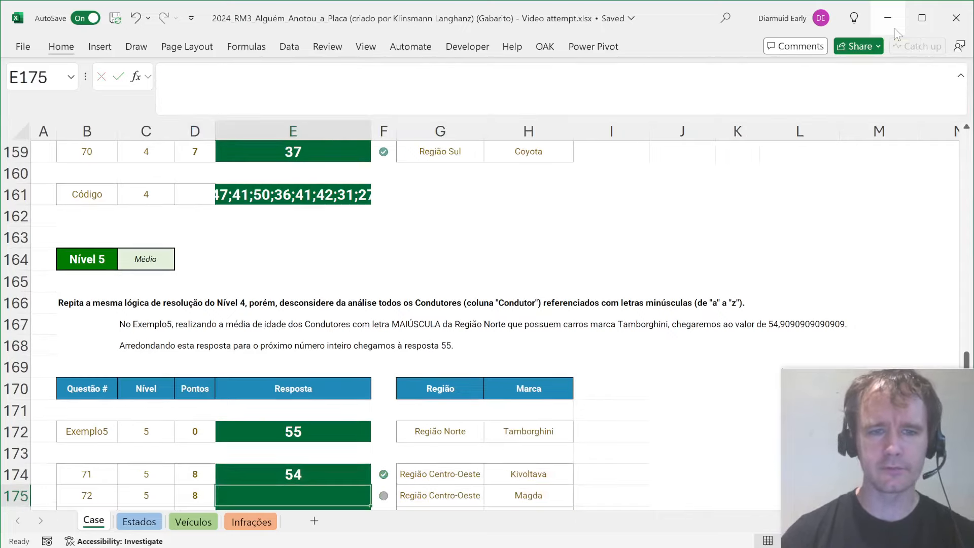
# Fill the question 71 formula down the Nível 5 Resposta cells through question 90 (E174:E193)
pyautogui.press('Left')
pyautogui.hotkey('ctrl', 'Down')
pyautogui.press('Right')
pyautogui.hotkey('ctrl', 'shift', 'Up')
pyautogui.hotkey('ctrl', 'd')
pyautogui.press('Return')
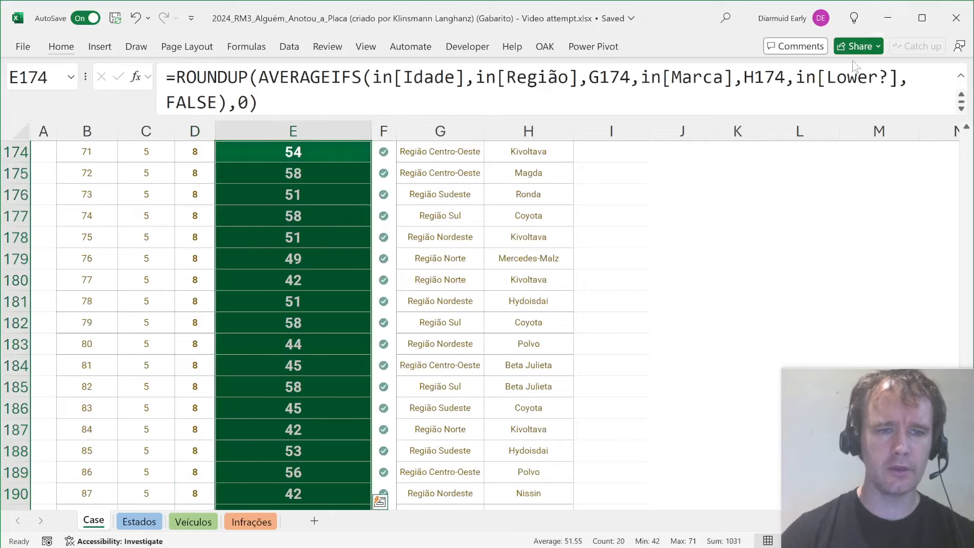
# Begin a formula in H208 beside the Exemplo6 plate: MID of G208 with SEQUENCE as its start position
pyautogui.scroll(-7, 577, 279)
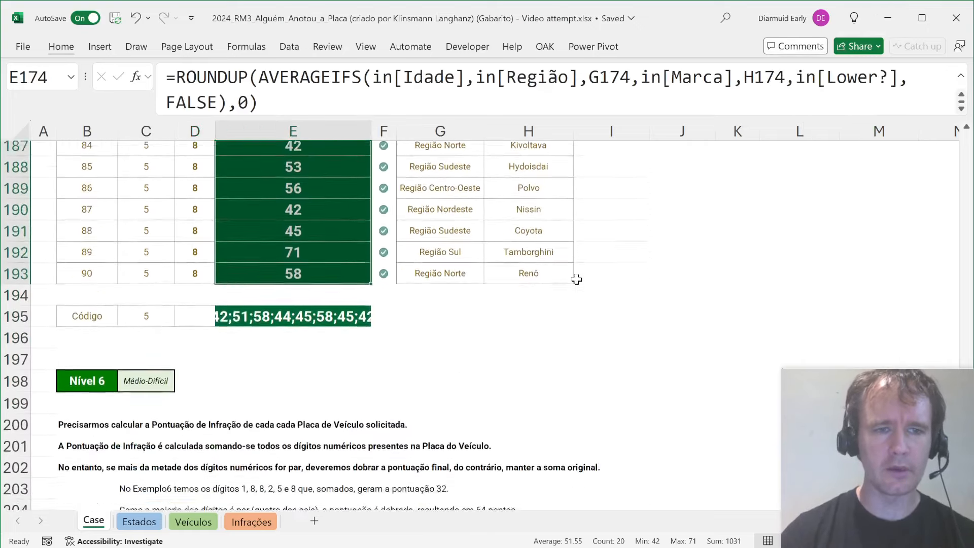
pyautogui.scroll(-2, 576, 279)
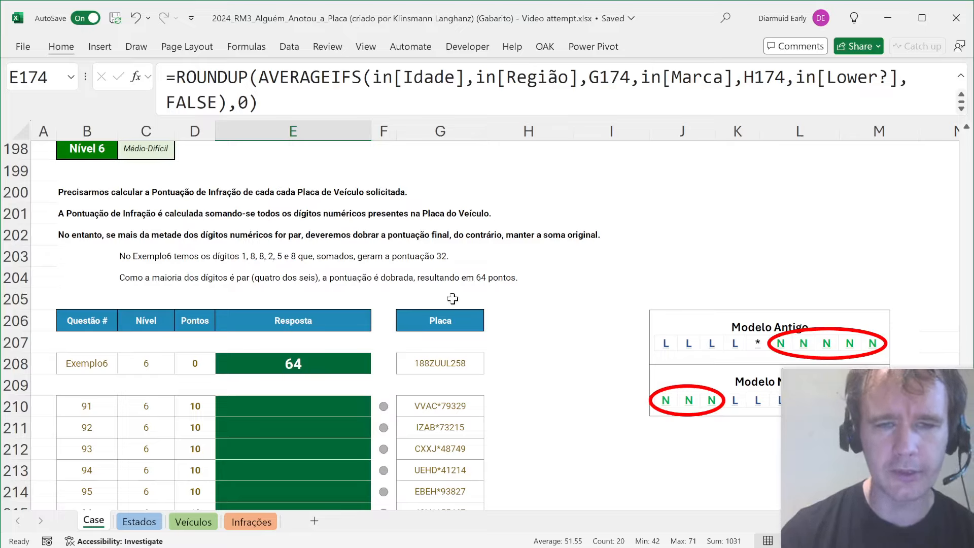
pyautogui.click(500, 360)
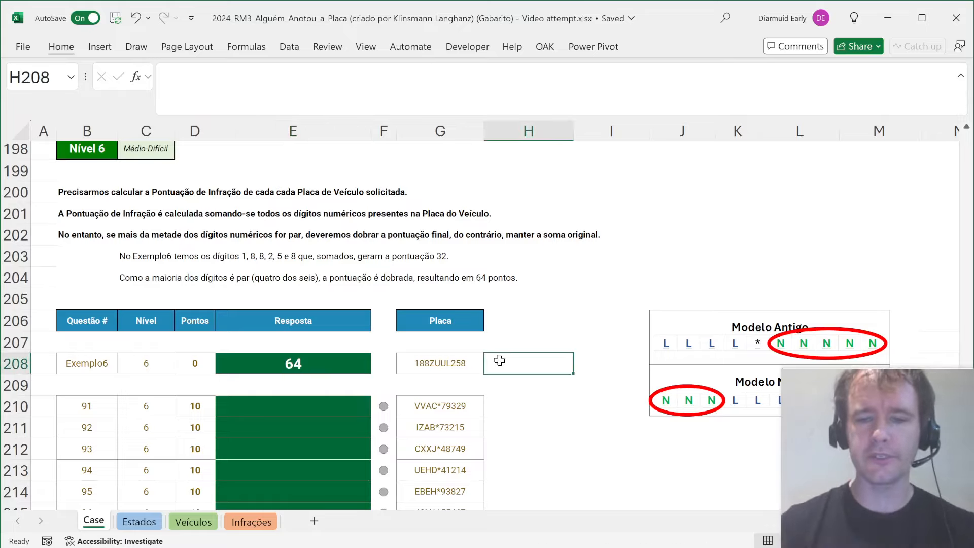
pyautogui.write('=')
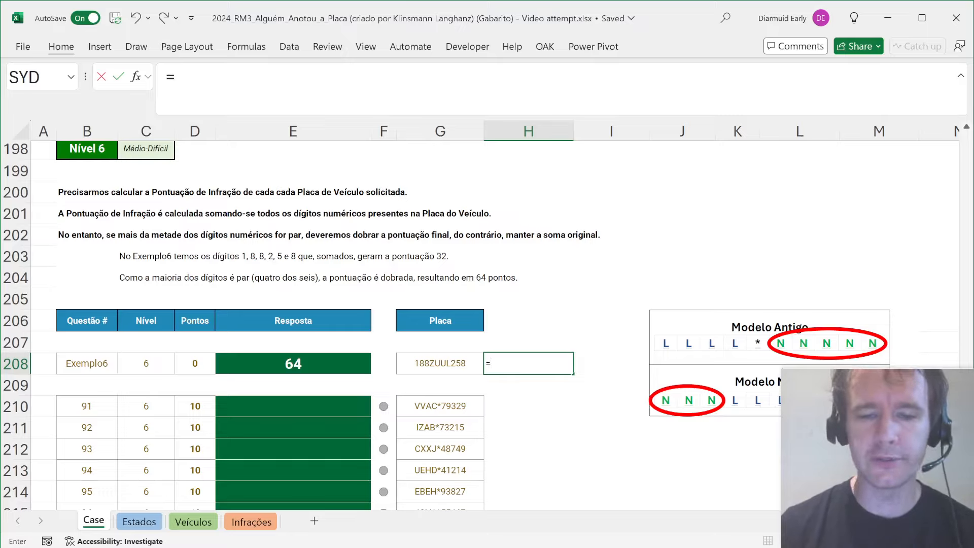
pyautogui.write('mid')
pyautogui.press('Tab')
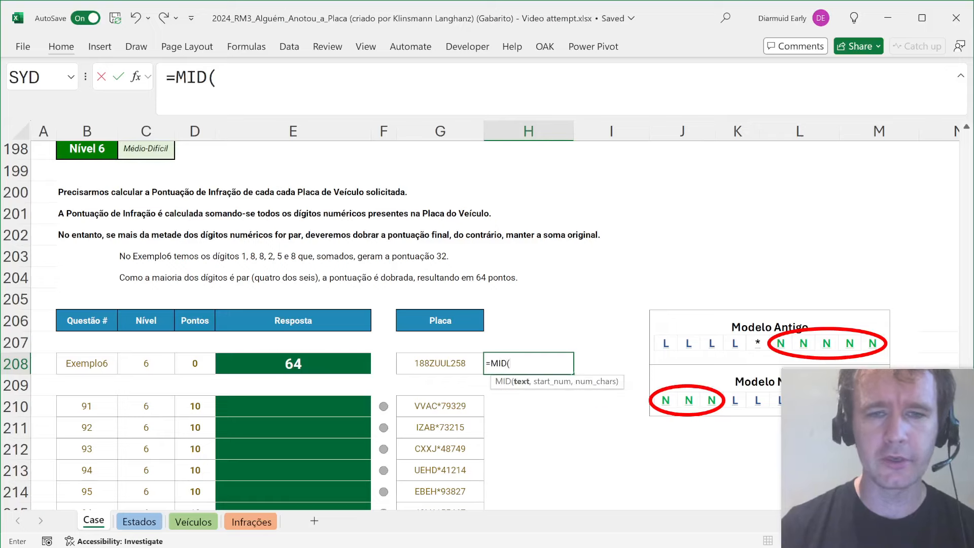
pyautogui.press('Left')
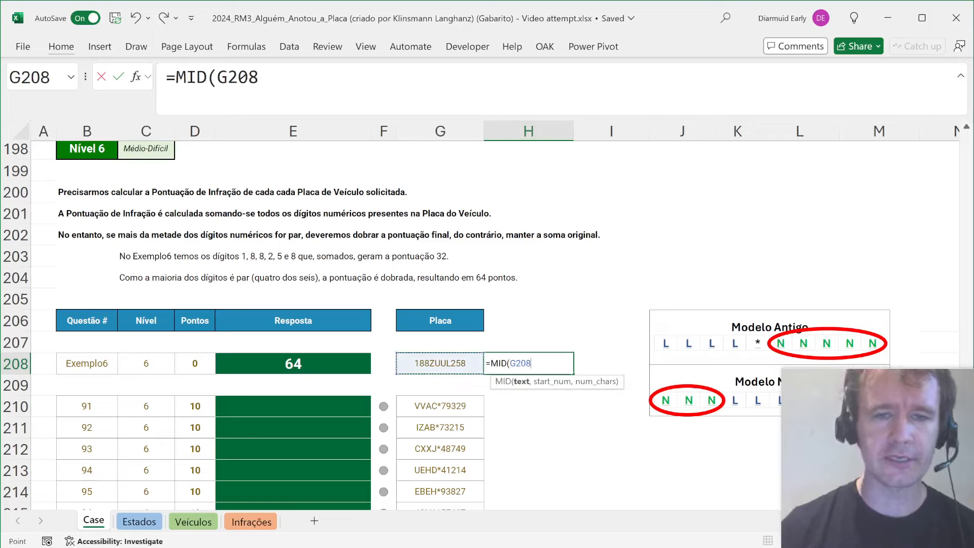
pyautogui.write(',')
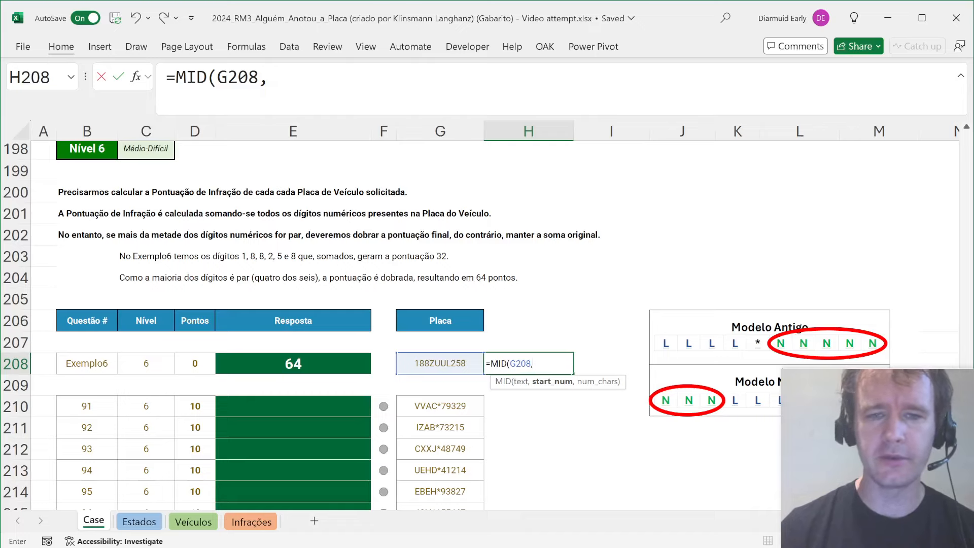
pyautogui.write('se')
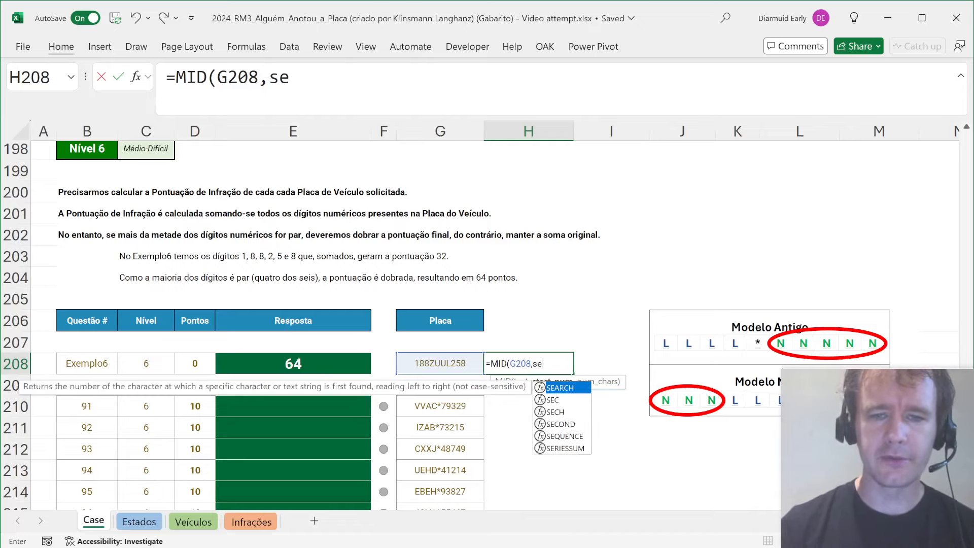
pyautogui.press('Down')
pyautogui.press('Down')
pyautogui.press('Down')
pyautogui.press('Down')
pyautogui.press('Tab')
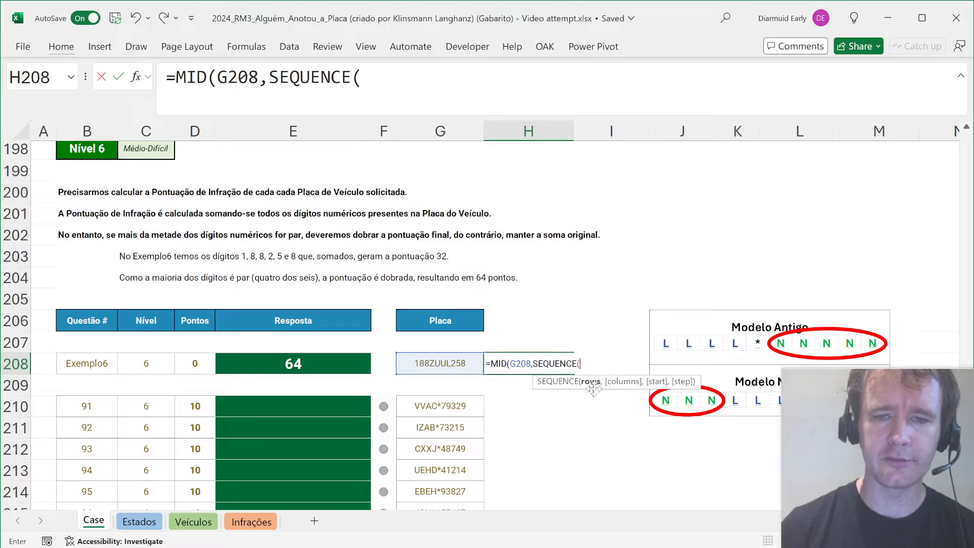
# Complete the H208 formula as =MID(G208,SEQUENCE(LEN(G208)),1) and inspect the split plate characters
pyautogui.click(532, 364)
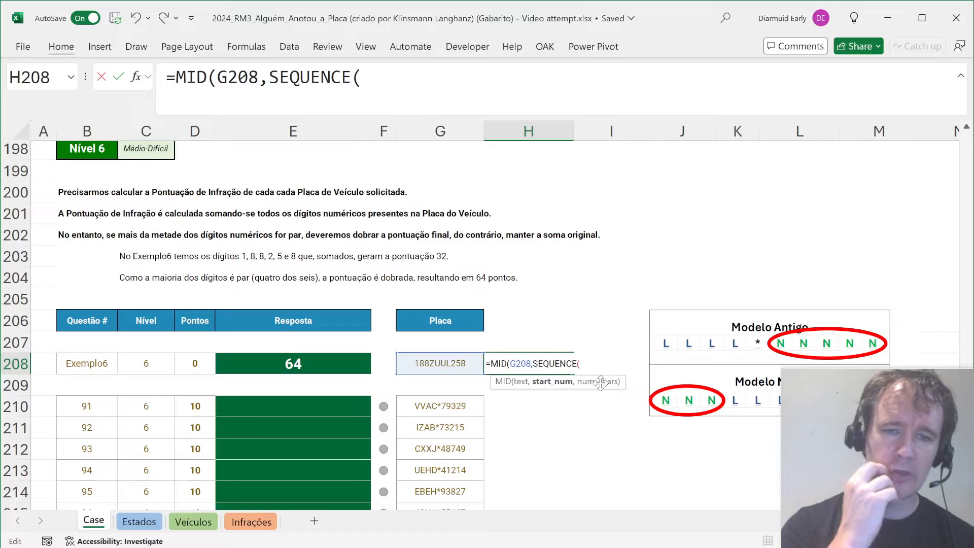
pyautogui.press('End')
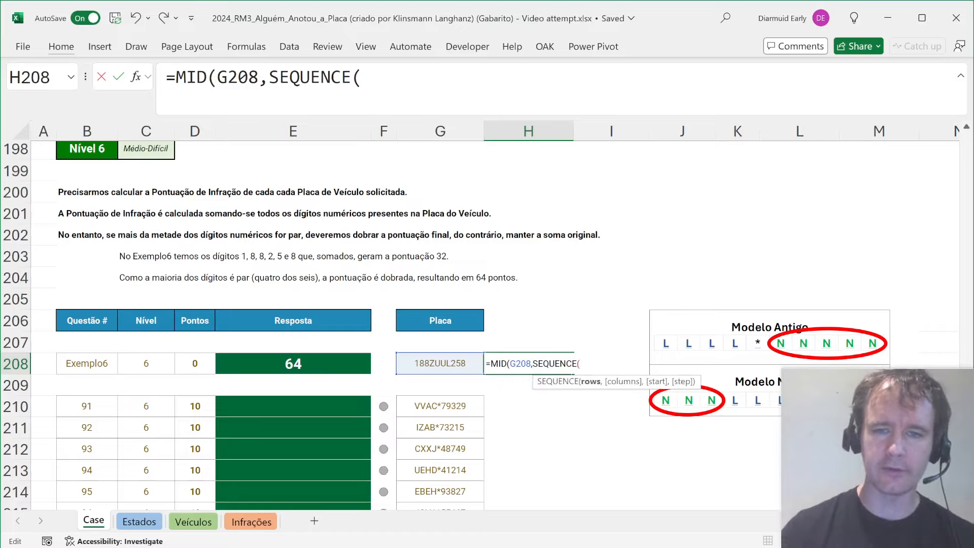
pyautogui.write('len')
pyautogui.press('Tab')
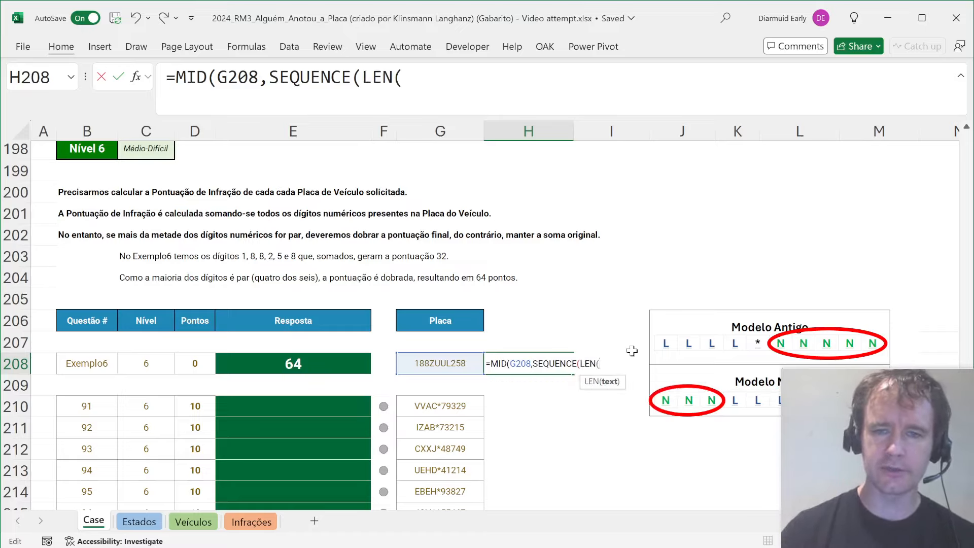
pyautogui.click(437, 364)
pyautogui.write(')),')
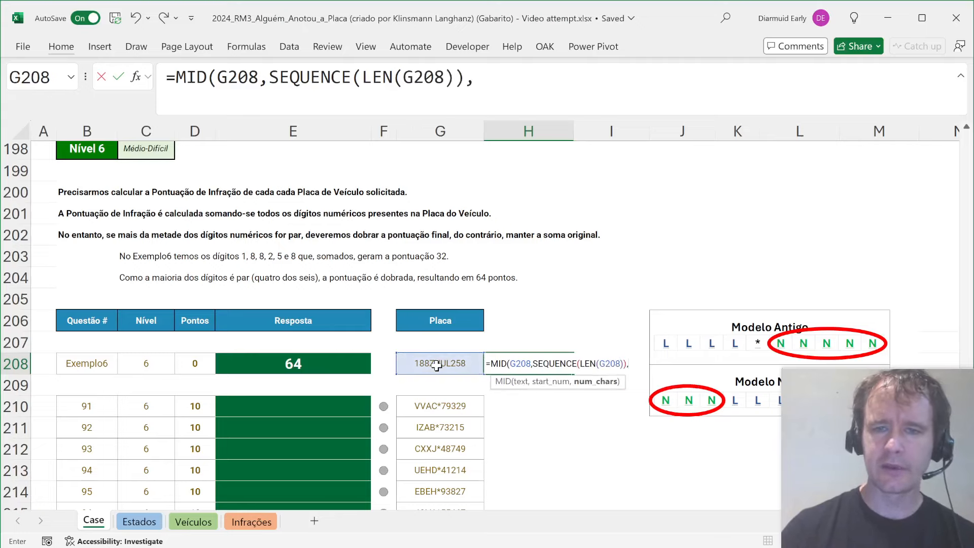
pyautogui.write('1)')
pyautogui.press('Return')
pyautogui.press('Up')
pyautogui.hotkey('ctrl', 'shift', 'Down')
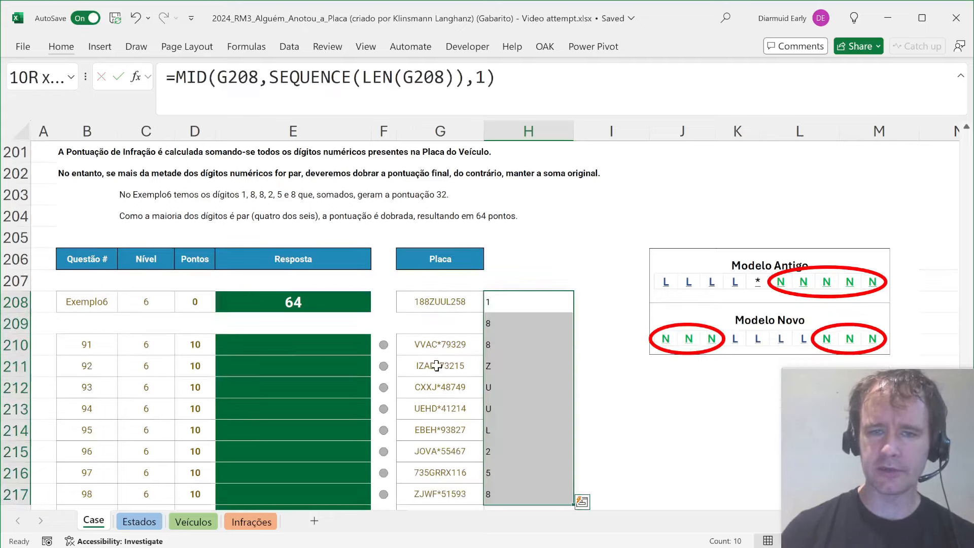
pyautogui.hotkey('ctrl', 'shift', 'Up')
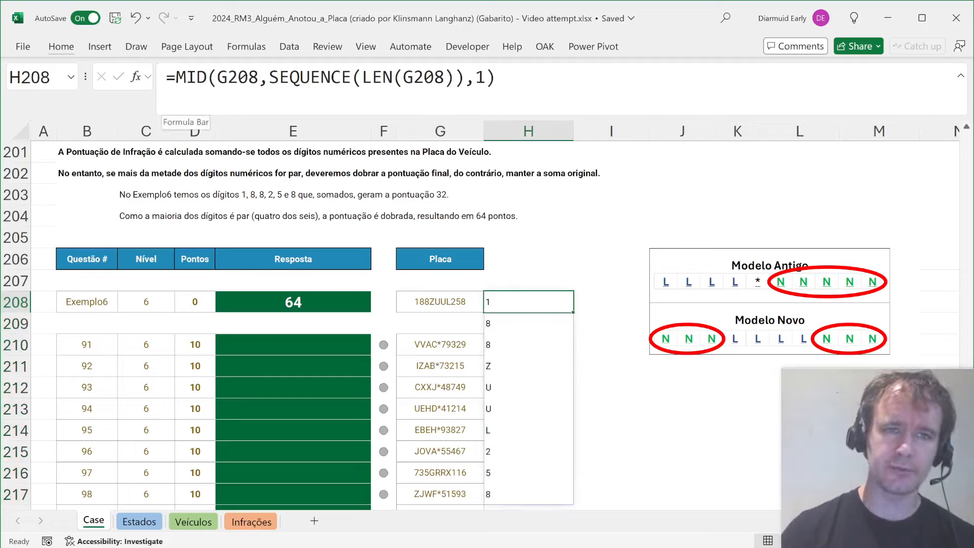
# Prefix the MID in H208 with -- to convert the split plate characters to numbers, and inspect the spilled results
pyautogui.click(176, 78)
pyautogui.write('--')
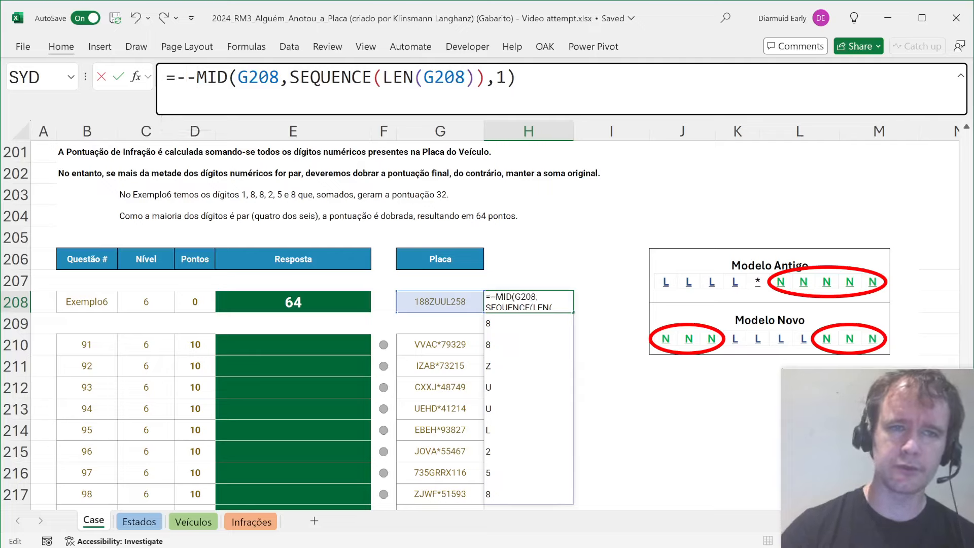
pyautogui.press('Return')
pyautogui.press('Up')
pyautogui.hotkey('ctrl', 'shift', 'Down')
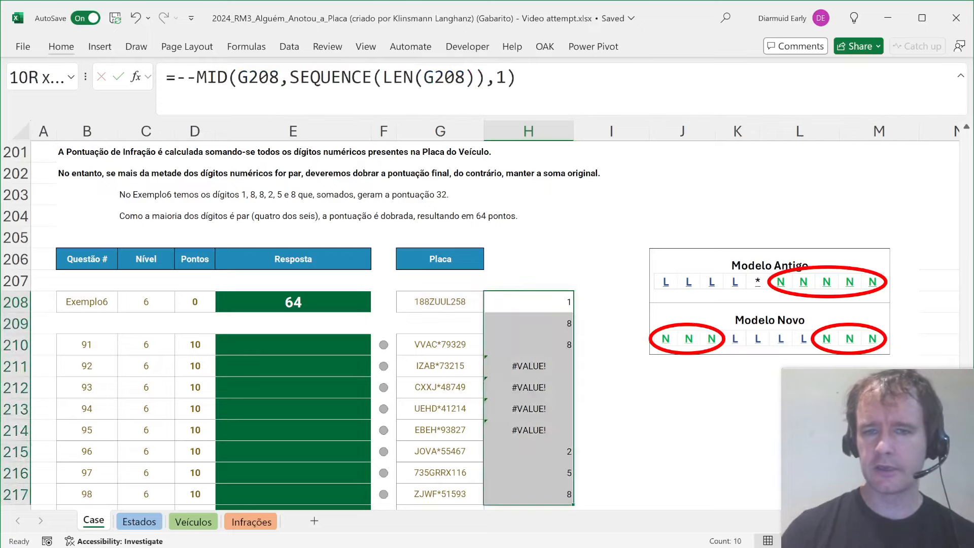
pyautogui.press('Down')
pyautogui.press('Down')
pyautogui.press('Down')
pyautogui.hotkey('ctrl', 'Down')
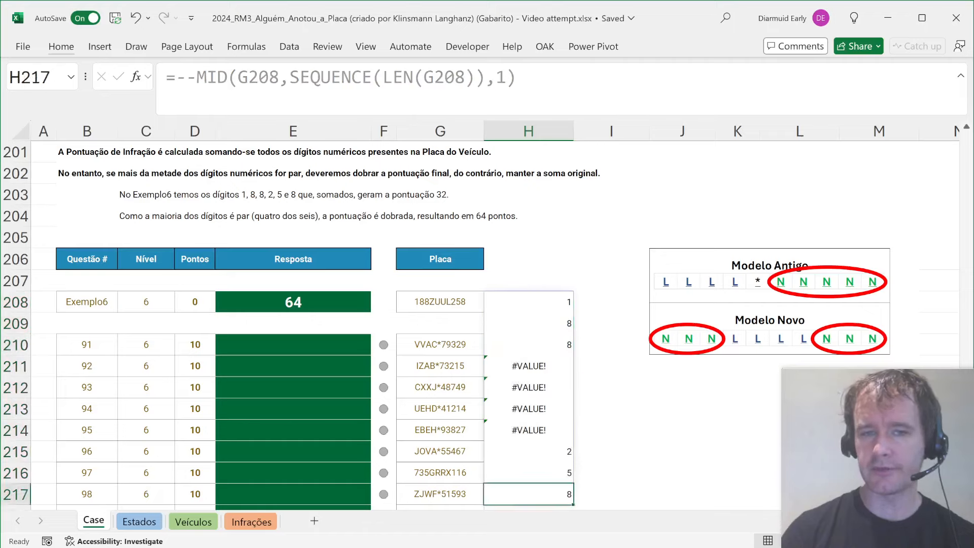
pyautogui.hotkey('ctrl', 'Up')
# Wrap the H208 formula in TOCOL with ignore option 2 to drop errors, and check the remaining plate digits
pyautogui.click(176, 77)
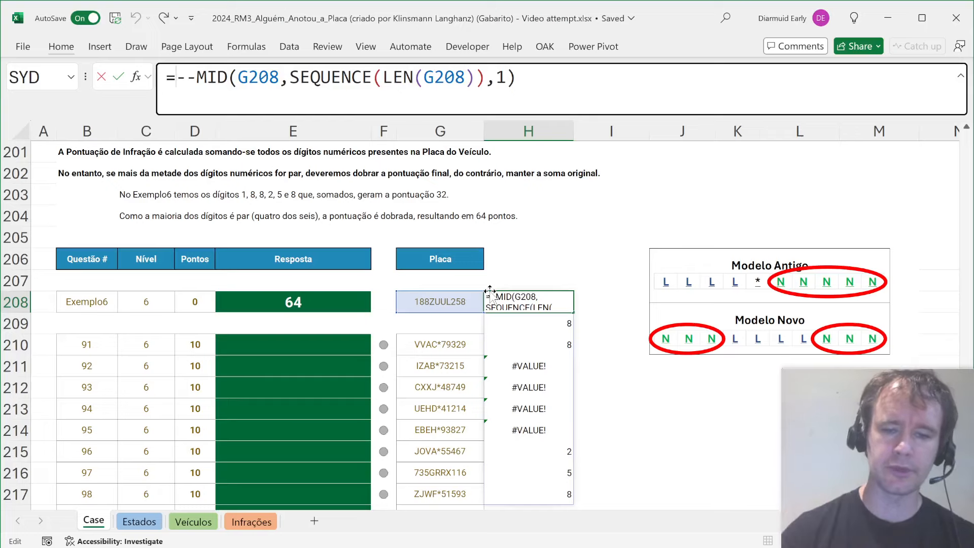
pyautogui.write('toc')
pyautogui.press('Tab')
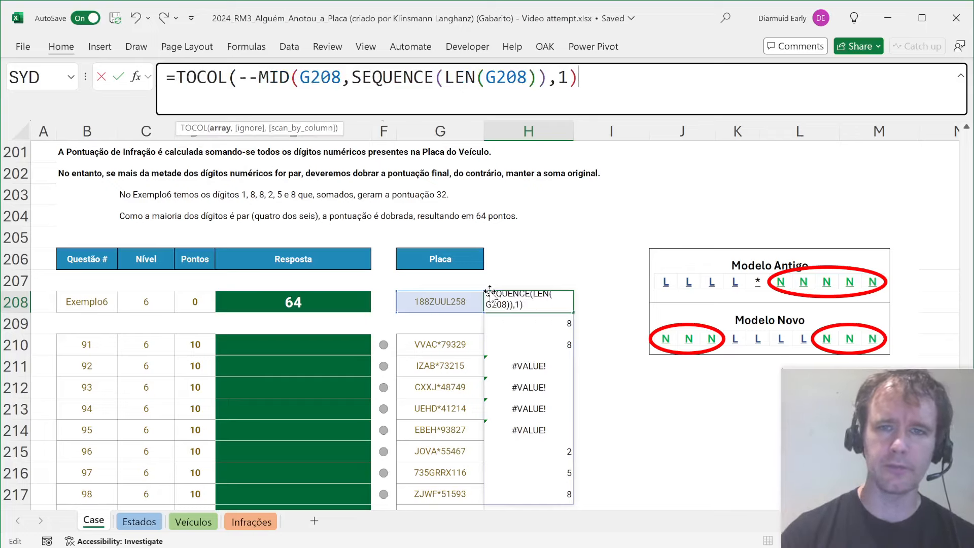
pyautogui.write(',2')
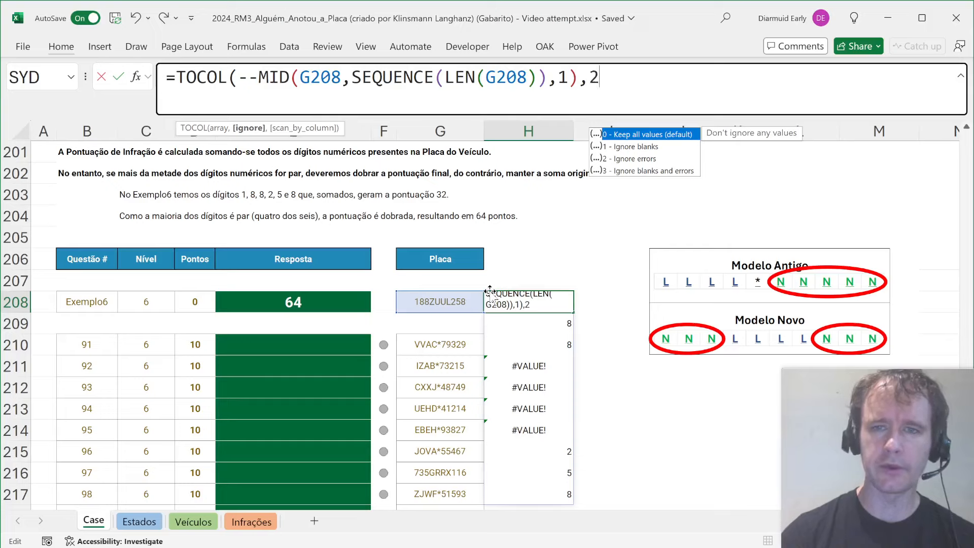
pyautogui.write(')')
pyautogui.press('Return')
pyautogui.press('Up')
pyautogui.hotkey('ctrl', 'shift', 'Down')
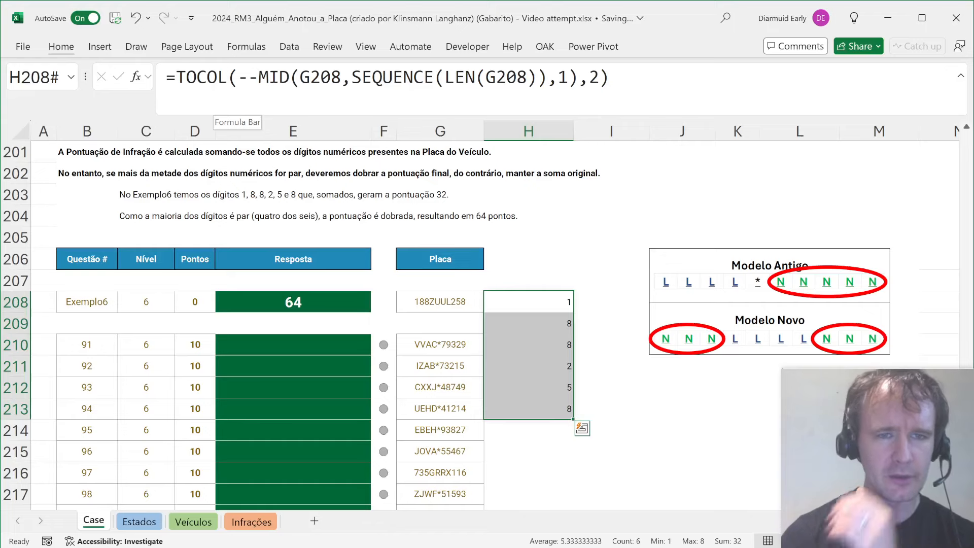
pyautogui.scroll(1, 251, 254)
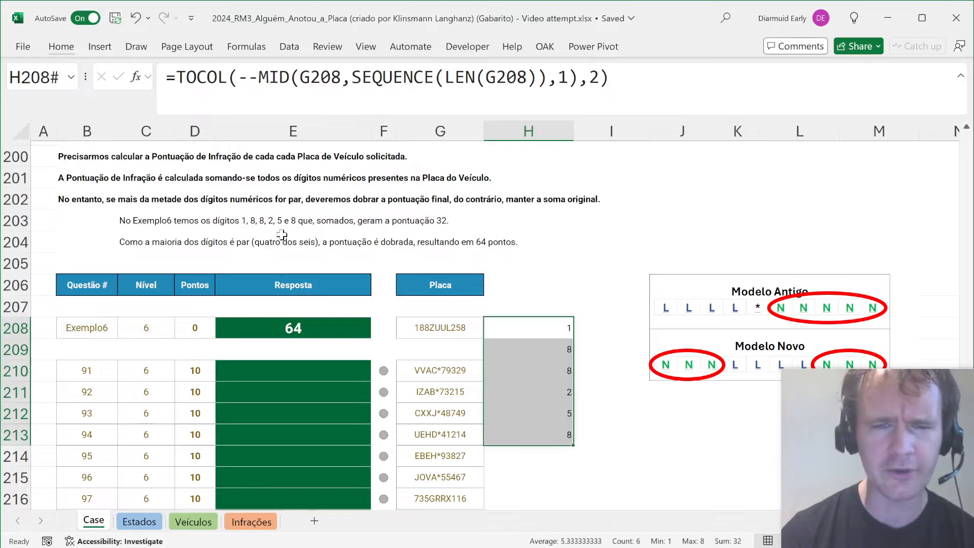
pyautogui.scroll(1, 282, 234)
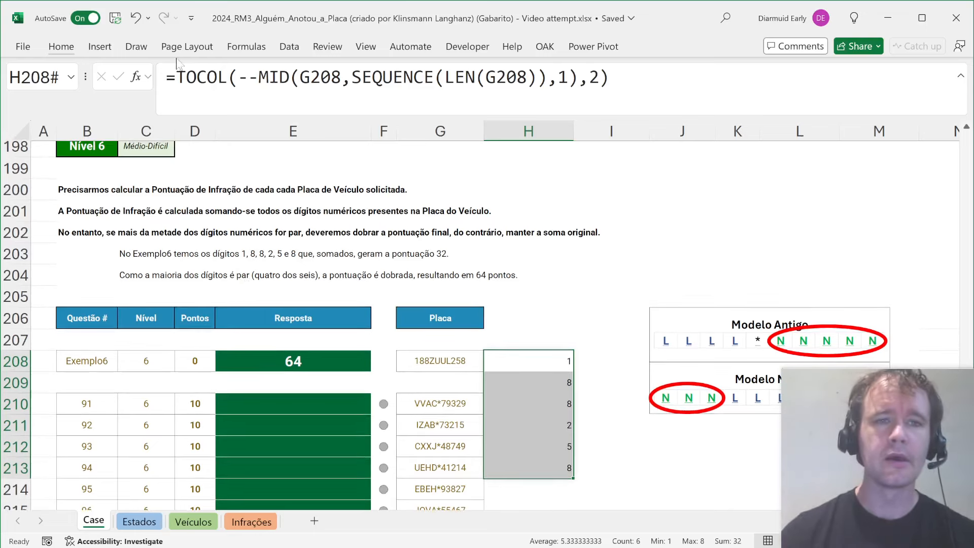
pyautogui.doubleClick(202, 77)
pyautogui.write('l')
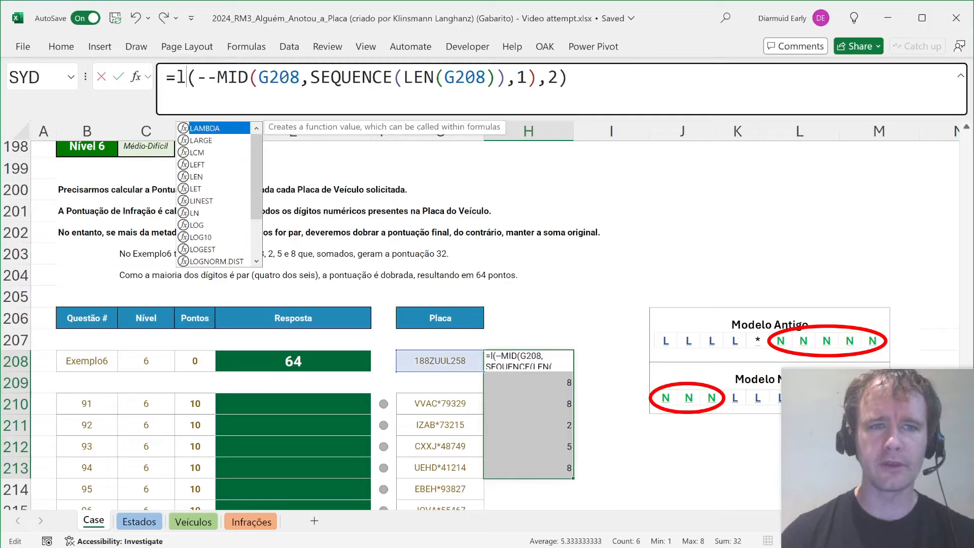
pyautogui.press('Escape')
pyautogui.press('Escape')
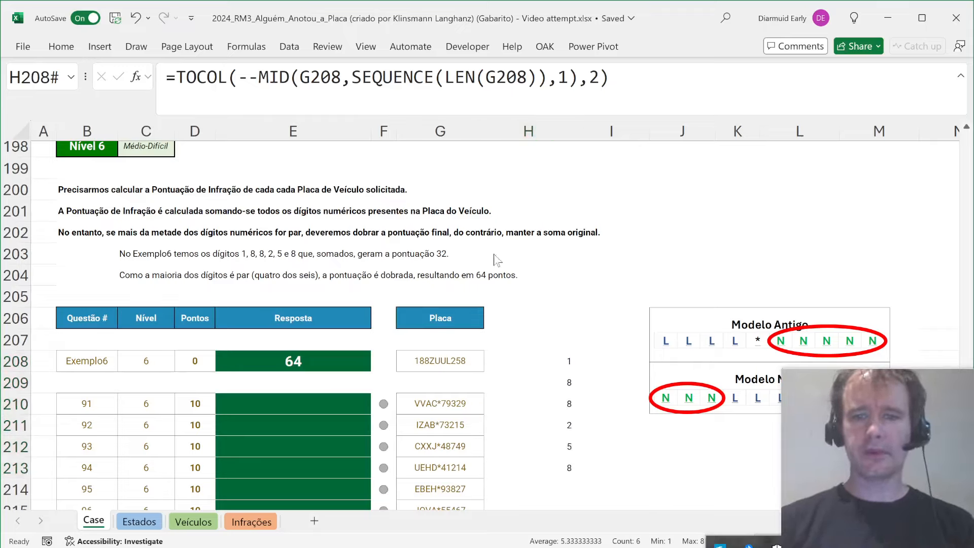
# Wrap the H208 formula in LET, assigning the TOCOL digit list to the name nums
pyautogui.click(543, 300)
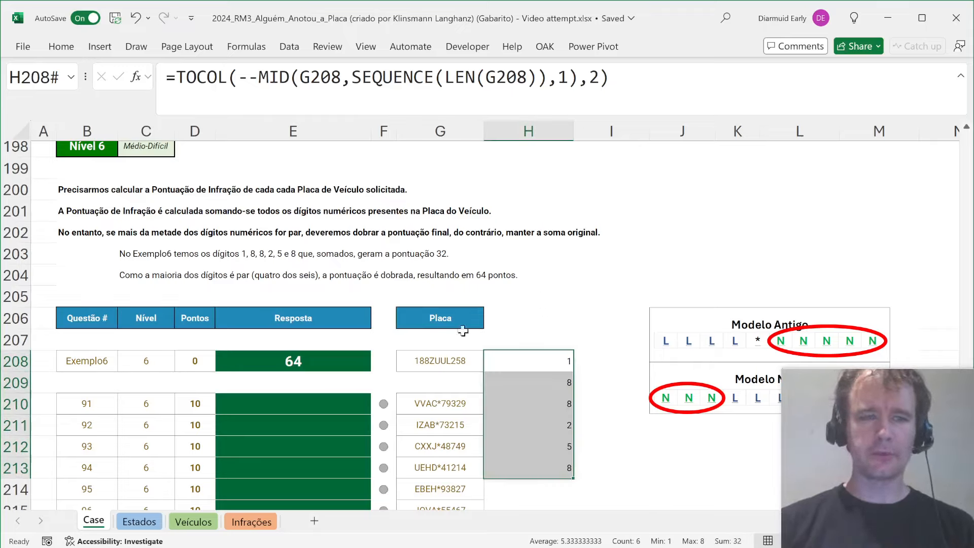
pyautogui.press('F2')
pyautogui.press('Home')
pyautogui.press('Right')
pyautogui.write('let')
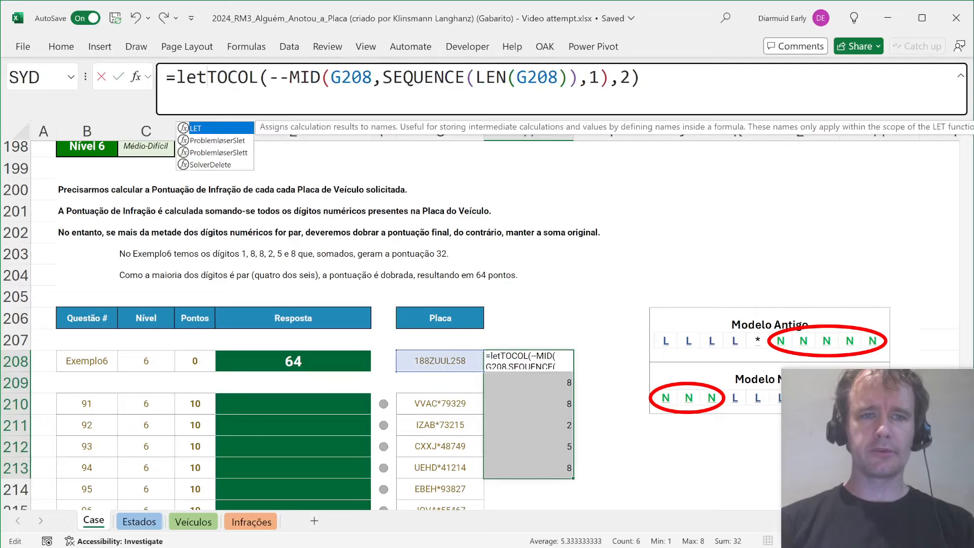
pyautogui.press('Tab')
pyautogui.write('nums,')
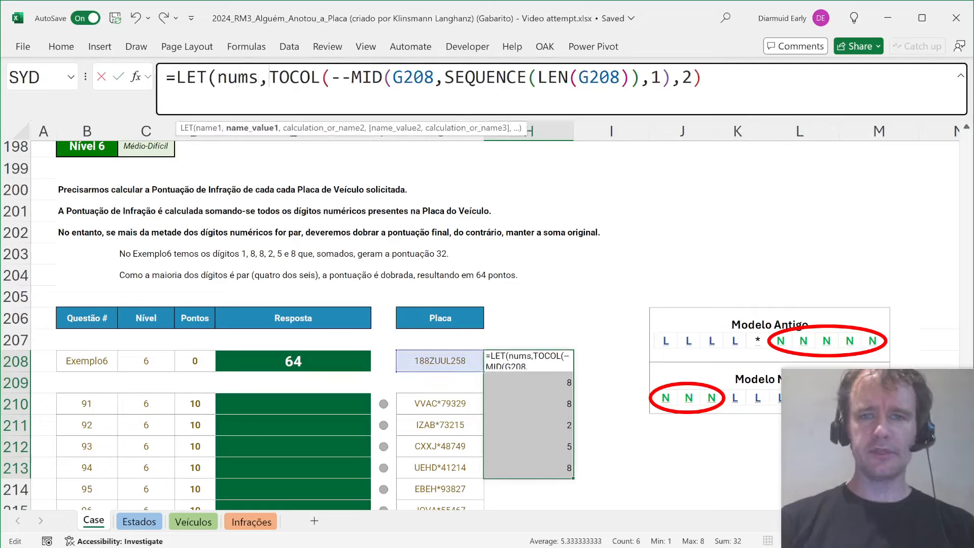
pyautogui.write(',')
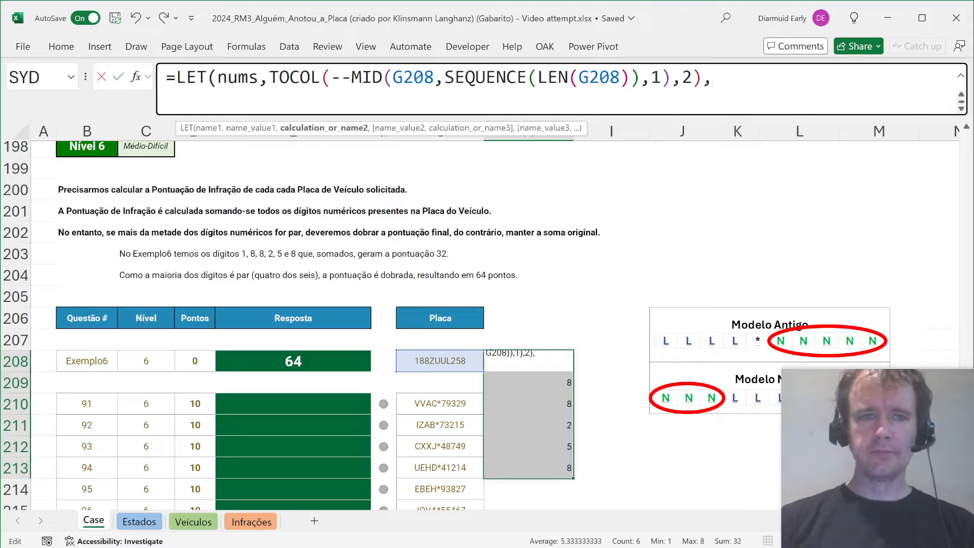
pyautogui.write('nu')
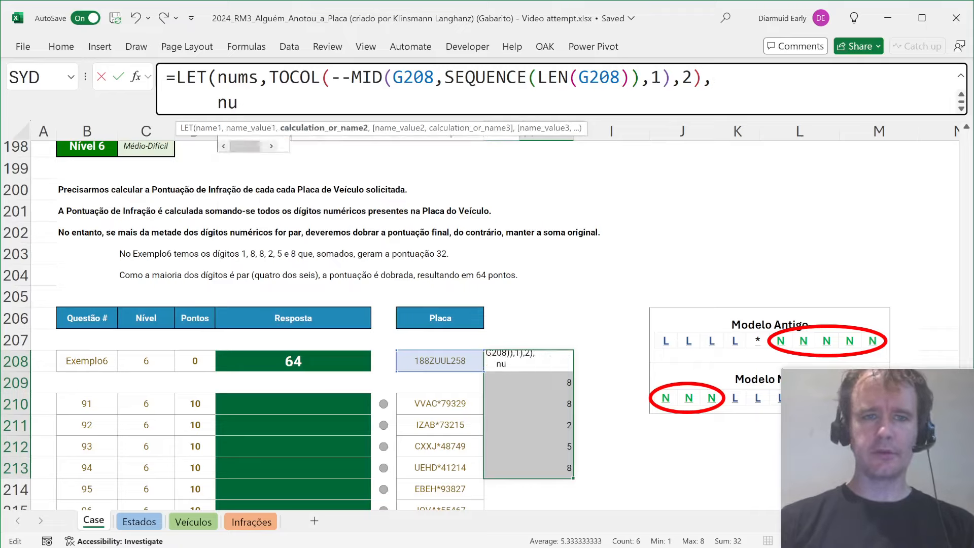
pyautogui.press('BackSpace')
pyautogui.press('BackSpace')
pyautogui.write('sum(')
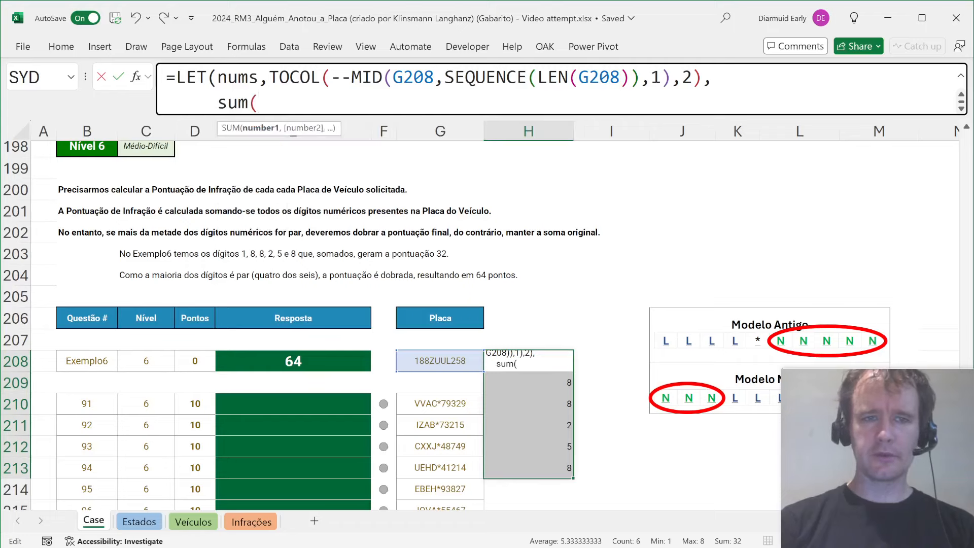
pyautogui.write('nums)*')
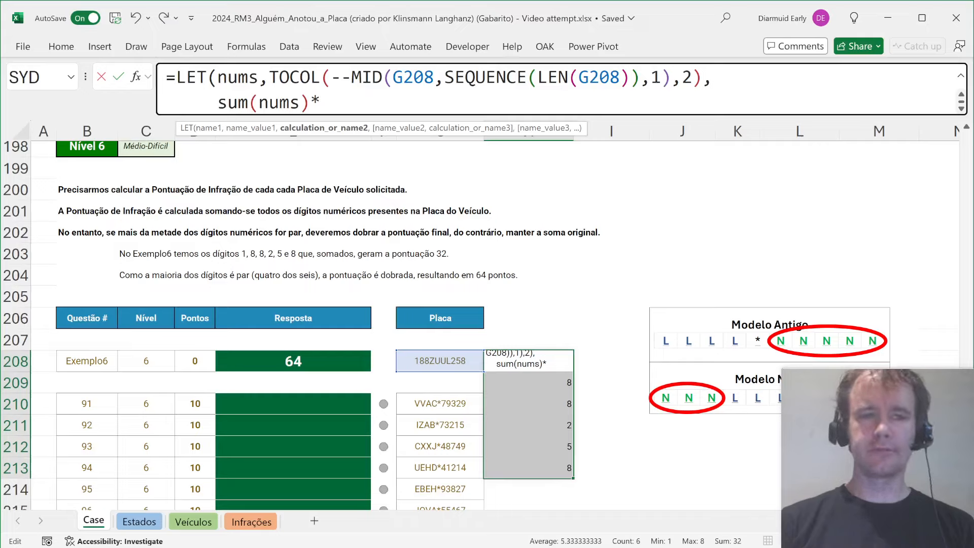
pyautogui.hotkey('shift', 'Home')
pyautogui.press('BackSpace')
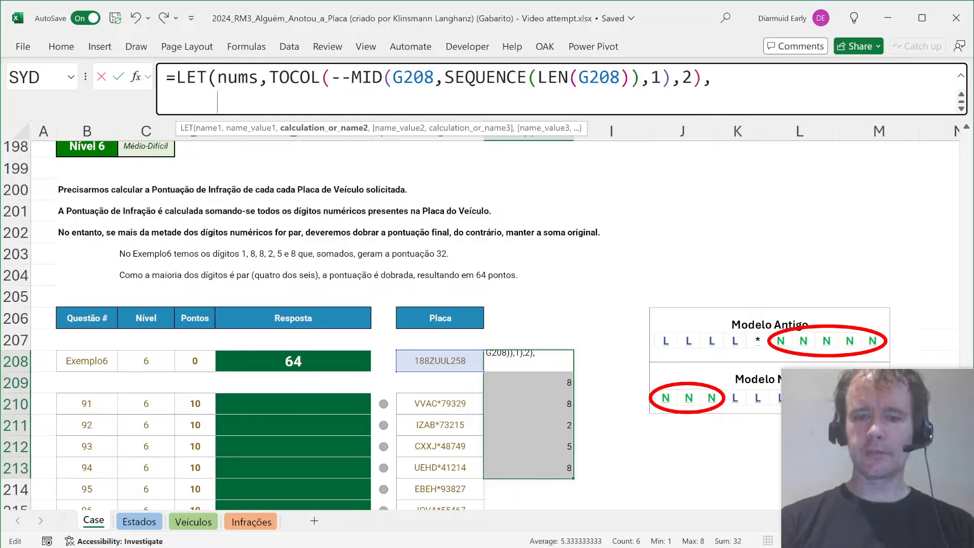
# Finish the LET in H208 with ISEVEN(nums) as its calculation to test each plate digit
pyautogui.write('is')
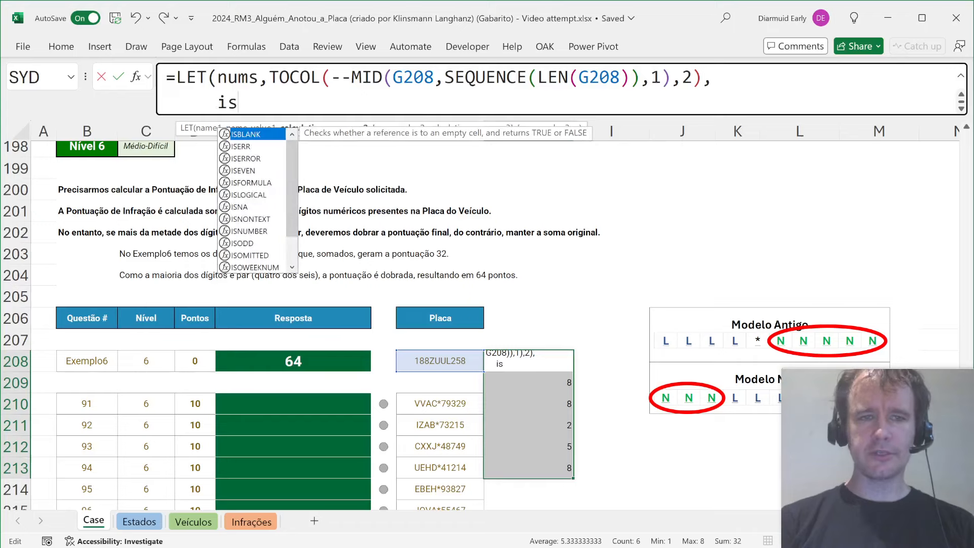
pyautogui.write('e')
pyautogui.press('Down')
pyautogui.press('Down')
pyautogui.press('Tab')
pyautogui.write('n ')
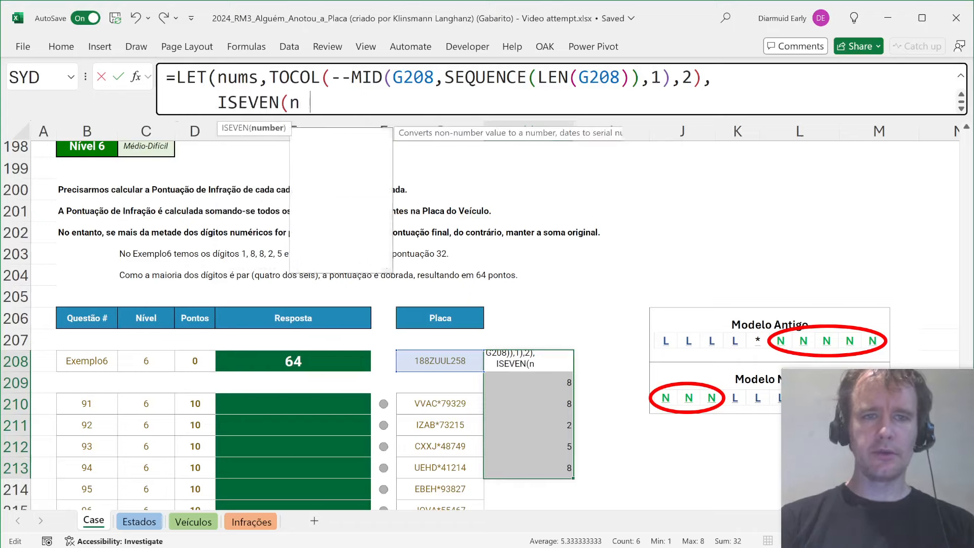
pyautogui.write('ums))')
pyautogui.press('Return')
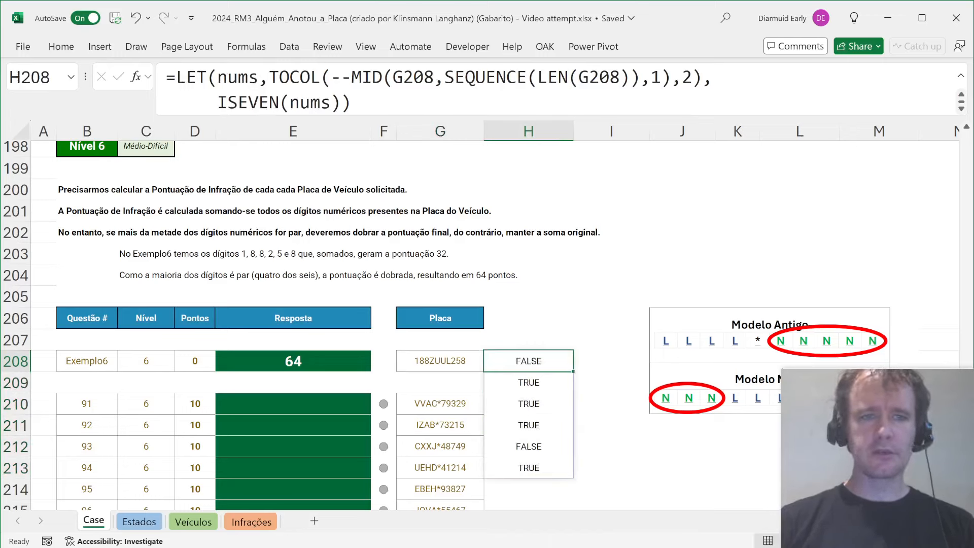
# Coerce the ISEVEN(nums) results to numbers with -- and wrap them in AVERAGE to get the share of even digits
pyautogui.click(218, 103)
pyautogui.write('--')
pyautogui.press('Return')
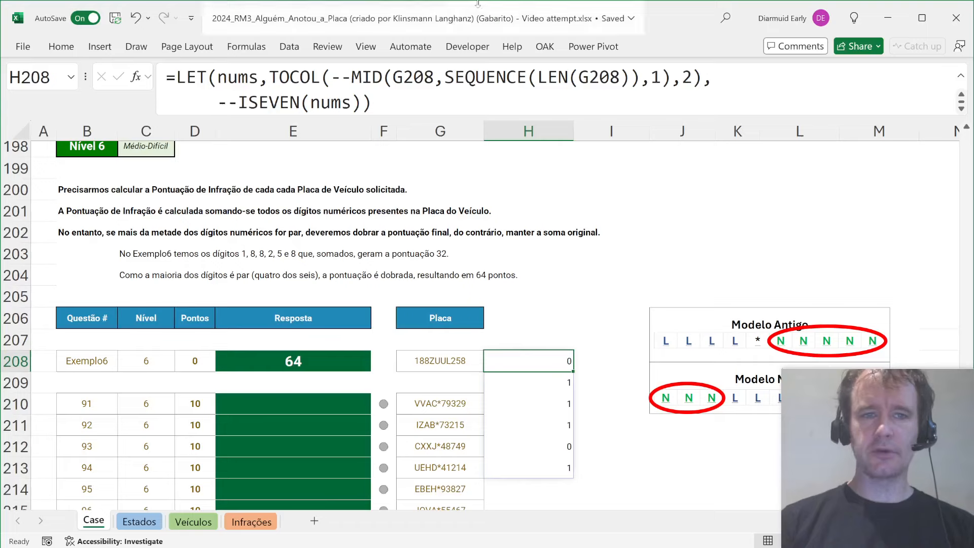
pyautogui.click(218, 103)
pyautogui.write('AVERAGE(')
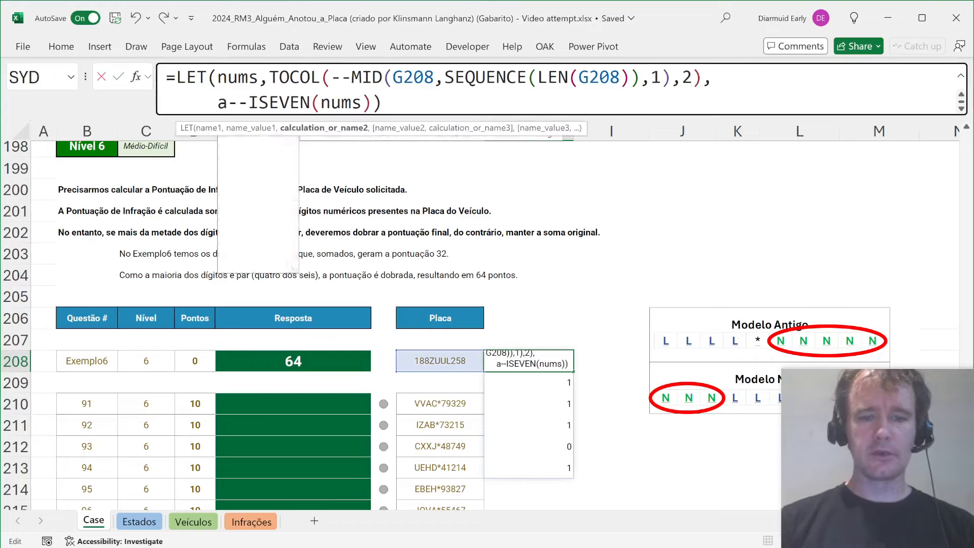
pyautogui.press('End')
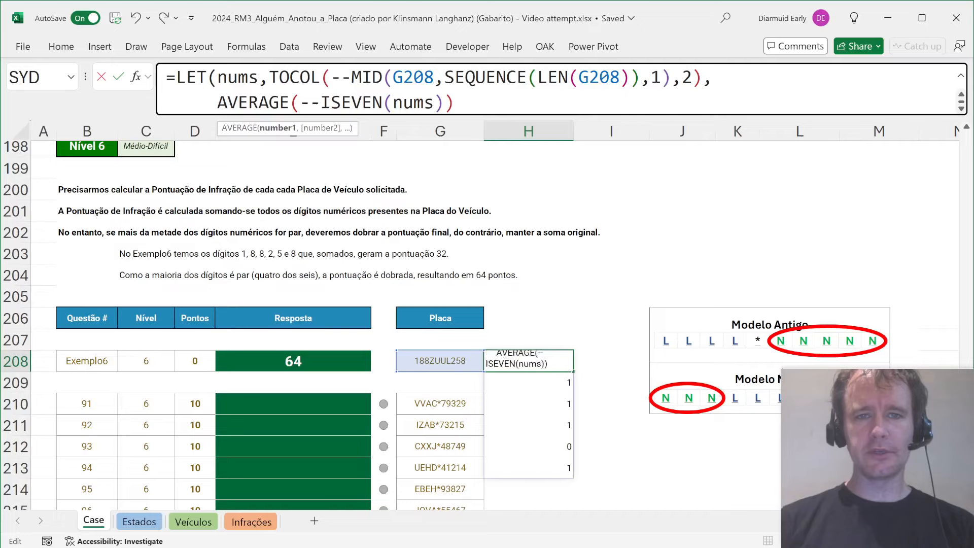
pyautogui.write(')')
pyautogui.hotkey('ctrl', 'Return')
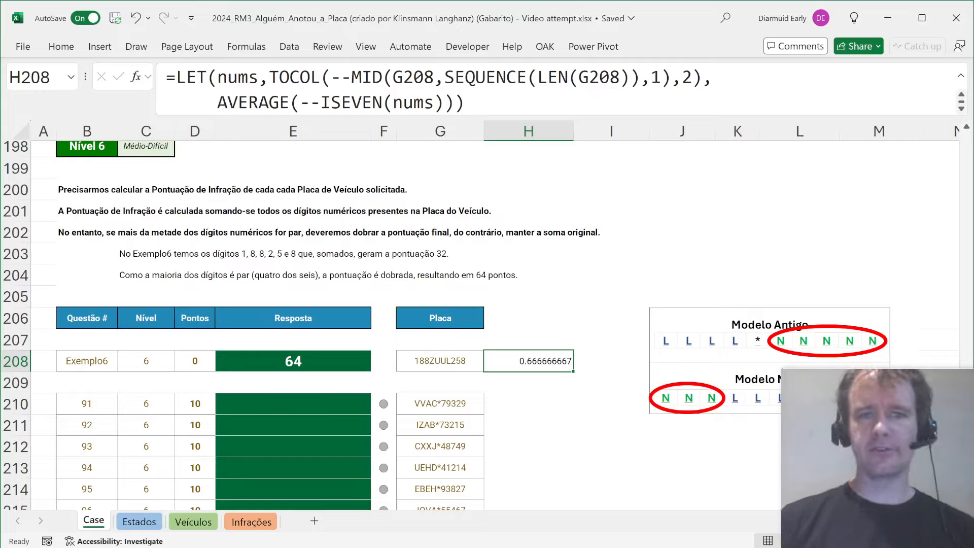
# Complete the H208 calculation as IF(AVERAGE(--ISEVEN(nums))>0.5,2,1)*SUM(nums)
pyautogui.click(218, 103)
pyautogui.write('i')
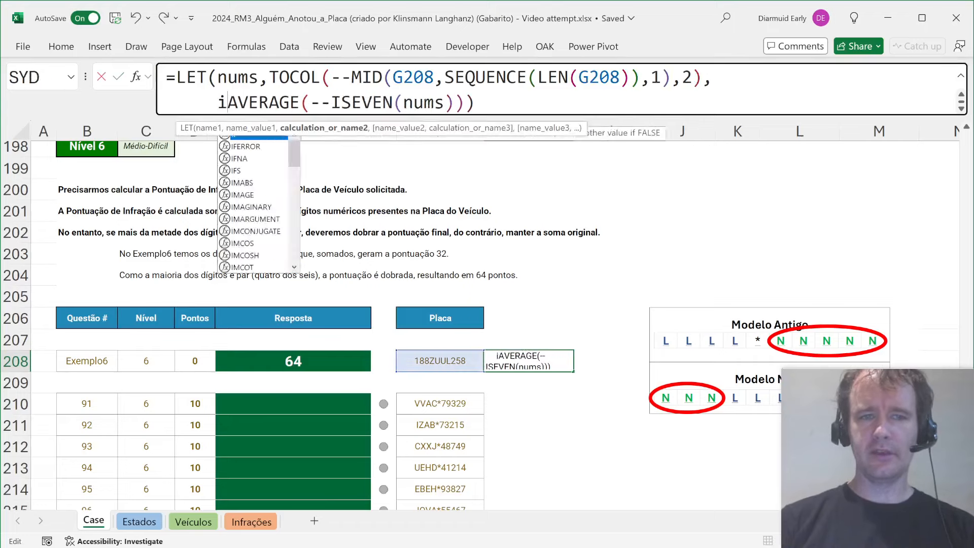
pyautogui.write('f')
pyautogui.press('Tab')
pyautogui.press('End')
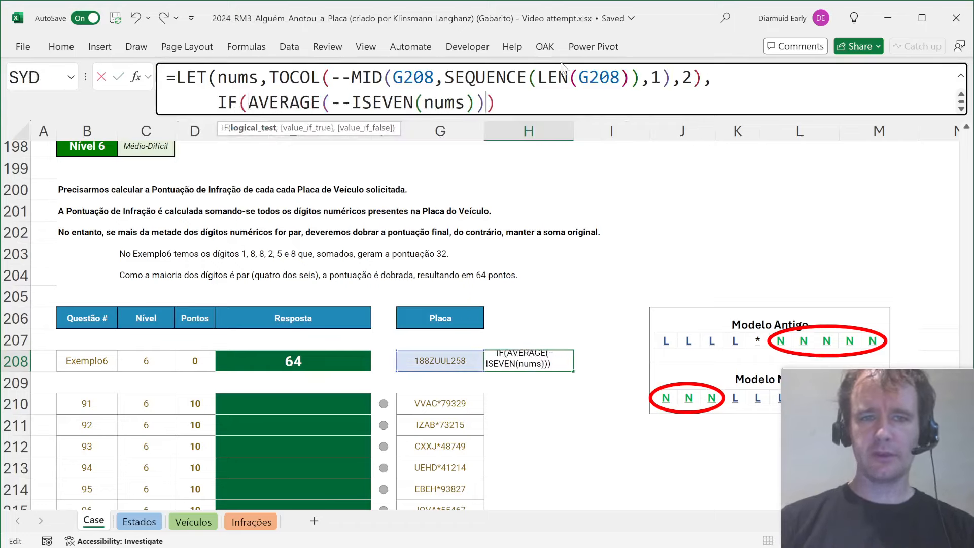
pyautogui.write('>')
pyautogui.write('0.5,2')
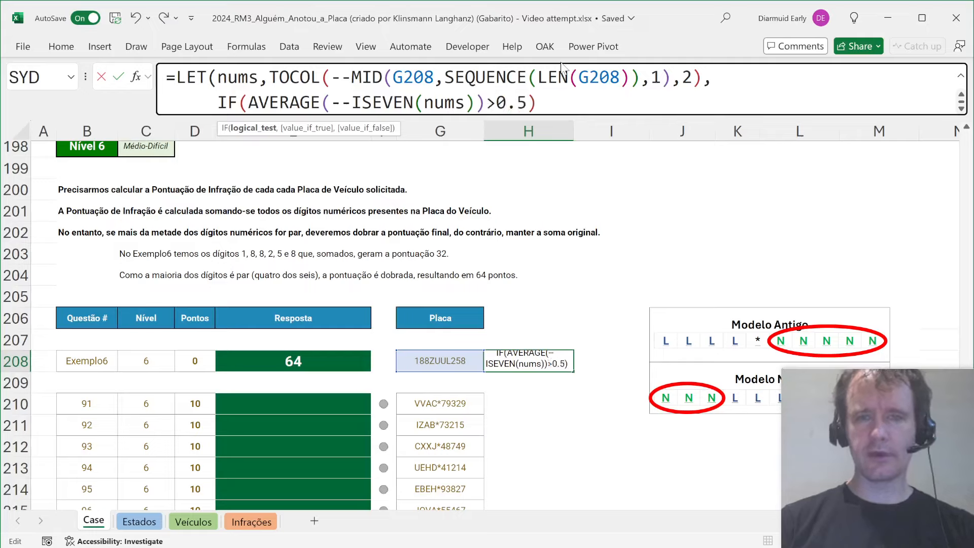
pyautogui.write(',1')
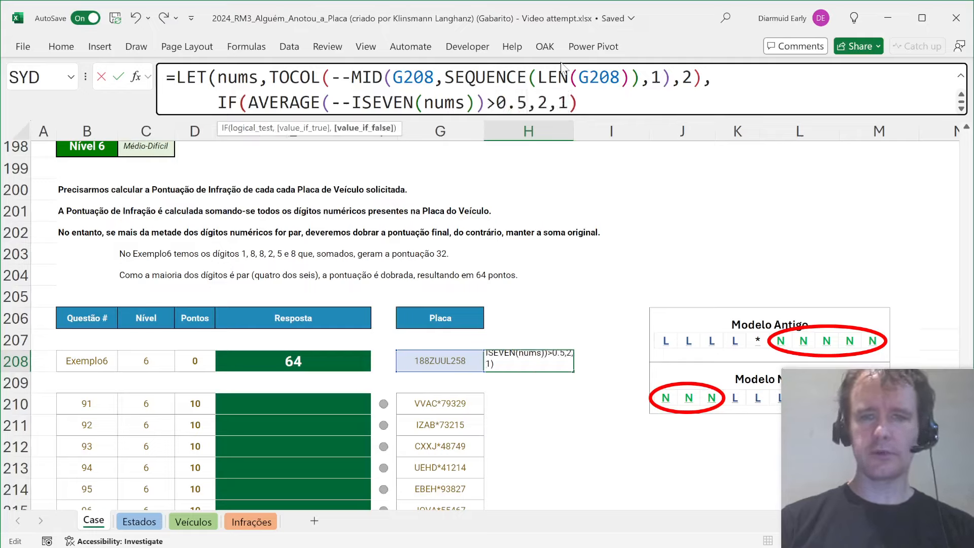
pyautogui.write(')*sum(n')
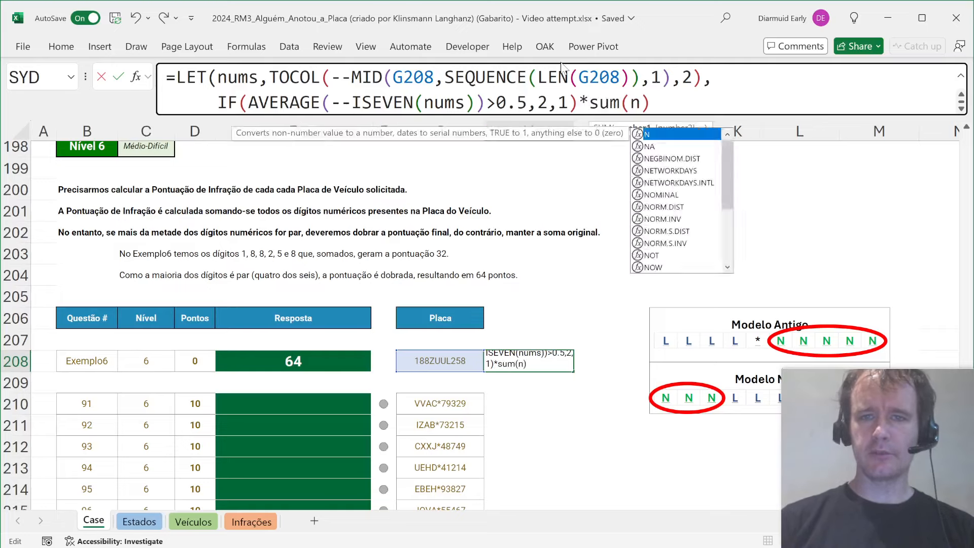
pyautogui.write(')')
pyautogui.press('Return')
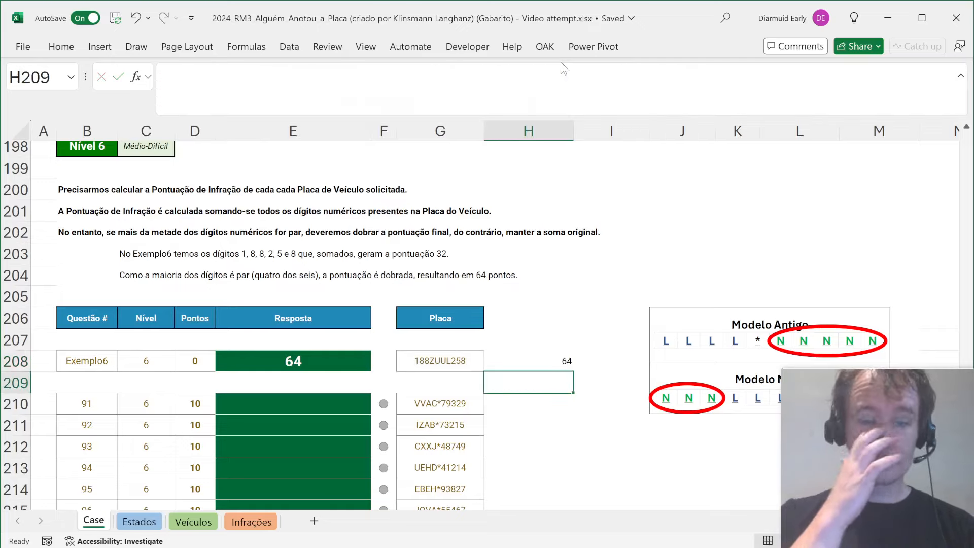
# Copy the LET formula text from H208 into the Exemplo6 answer cell E208
pyautogui.press('Up')
pyautogui.press('F2')
pyautogui.hotkey('ctrl', 'a')
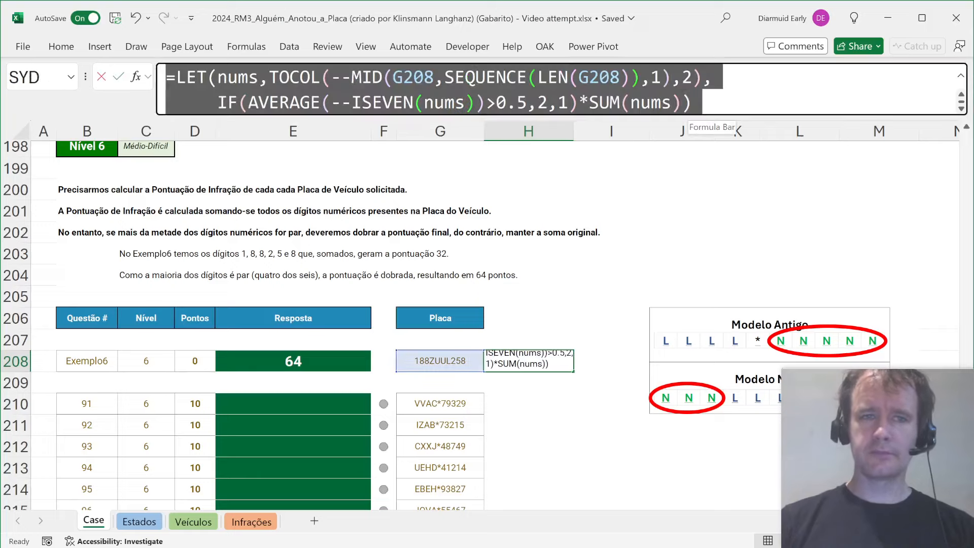
pyautogui.press('Escape')
pyautogui.press('Left')
pyautogui.press('Left')
pyautogui.press('Left')
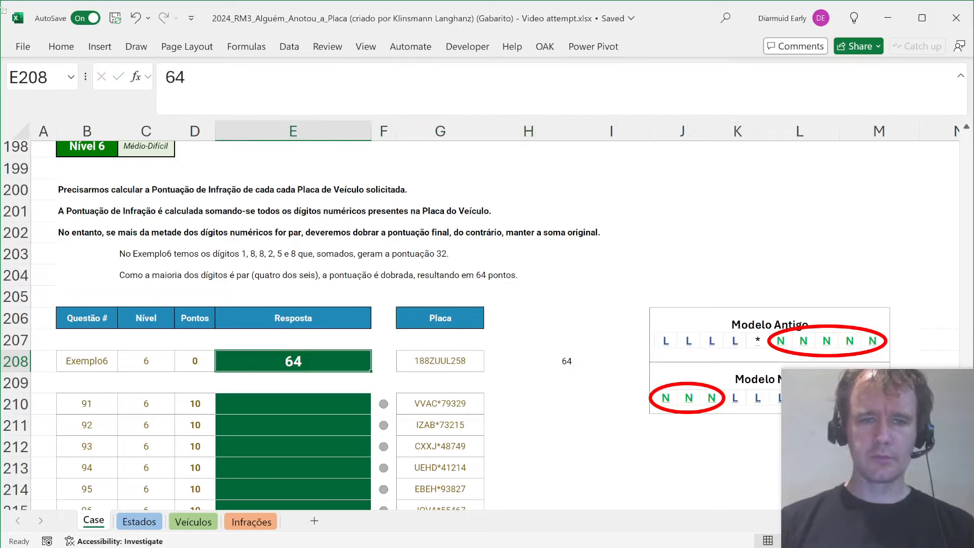
pyautogui.press('F2')
pyautogui.press('Escape')
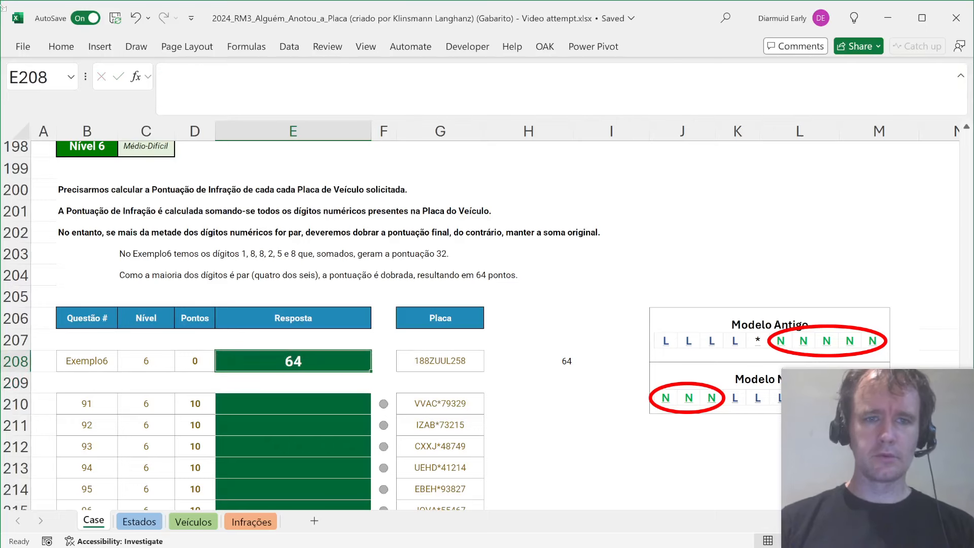
# Copy E208 into the first Nível 6 answer cell, E210, and fill the formula down through E229
pyautogui.hotkey('ctrl', 'c')
pyautogui.press('Down')
pyautogui.press('Down')
pyautogui.hotkey('ctrl', 'v')
pyautogui.press('Left')
pyautogui.hotkey('ctrl', 'Down')
pyautogui.press('Right')
pyautogui.hotkey('ctrl', 'shift', 'Up')
pyautogui.hotkey('ctrl', 'd')
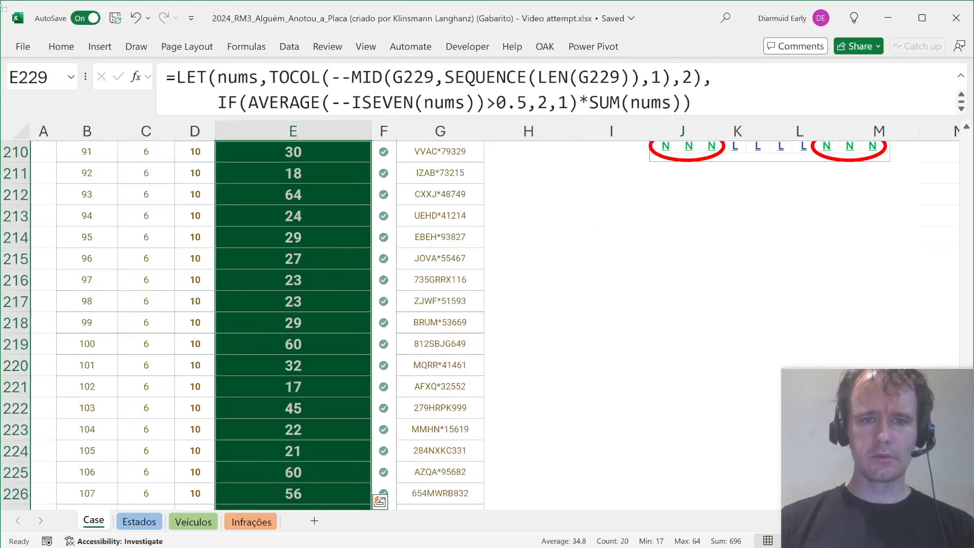
pyautogui.press('Return')
# Go to the Nível 7 instructions and copy the word MAIÚSCULA from the rule in B238
pyautogui.scroll(-6, 186, 334)
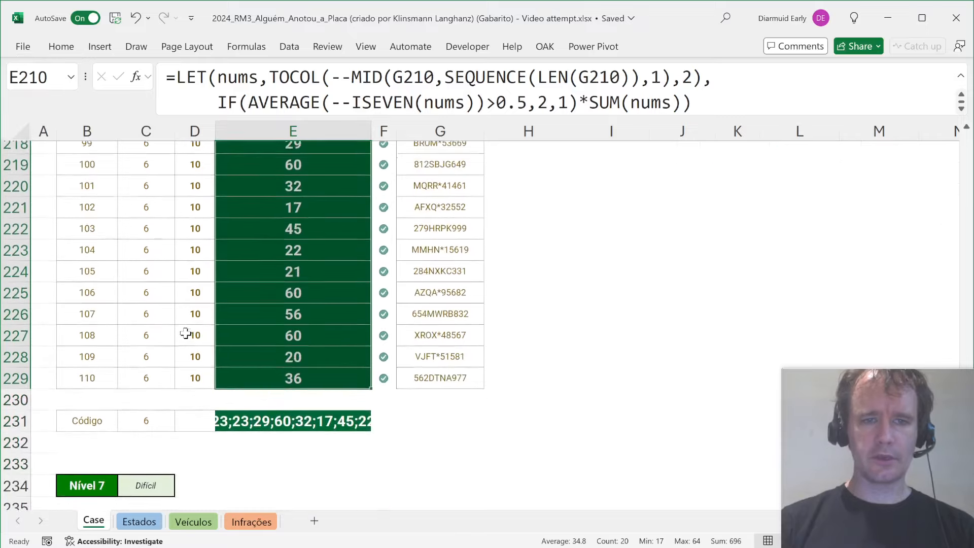
pyautogui.scroll(-2, 185, 333)
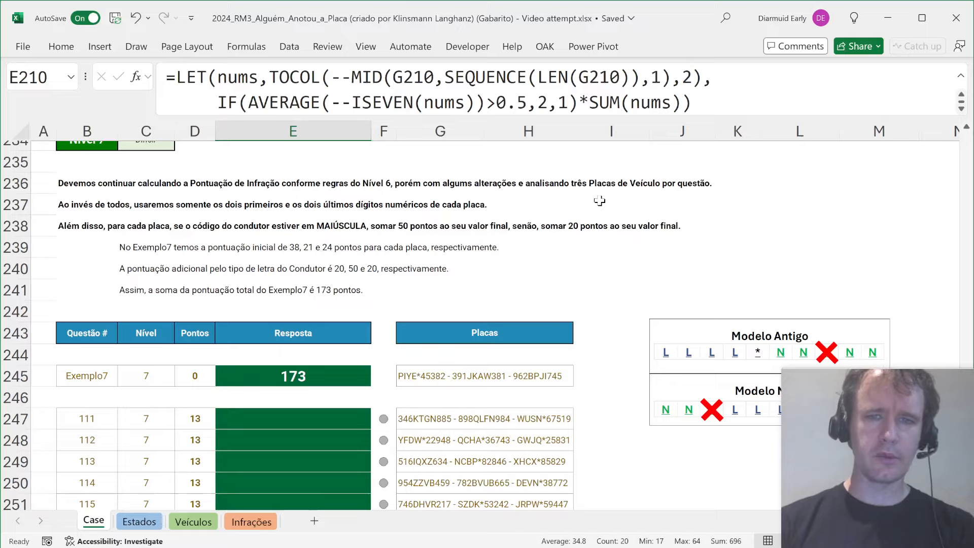
pyautogui.click(450, 381)
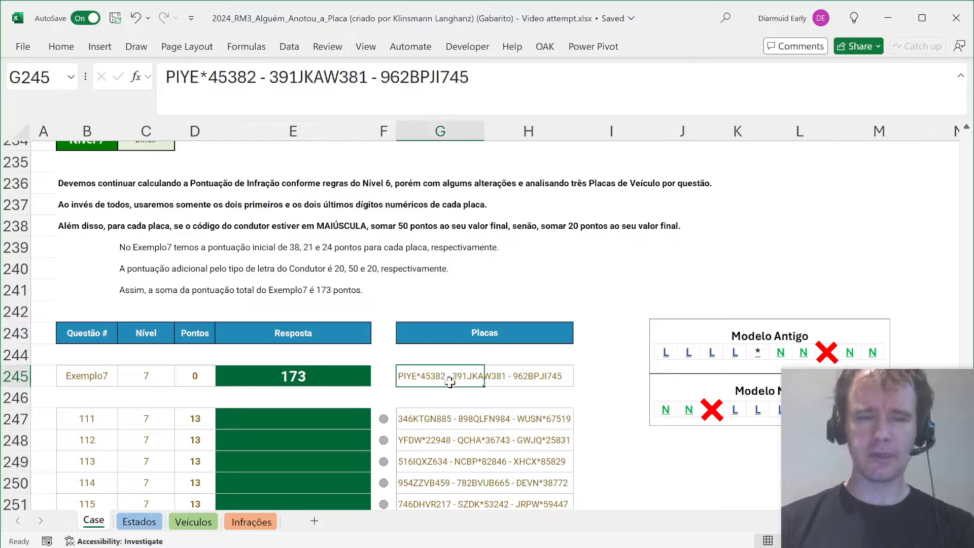
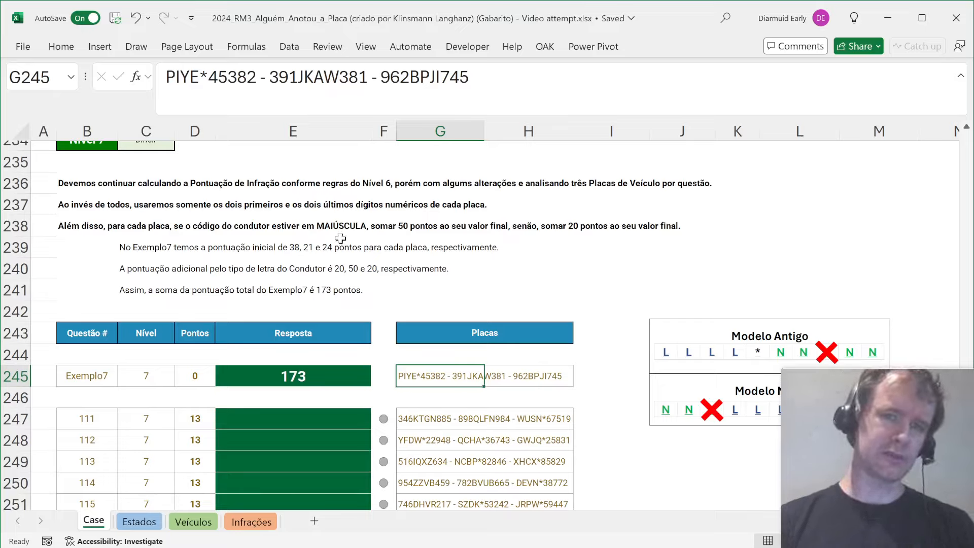
pyautogui.click(329, 232)
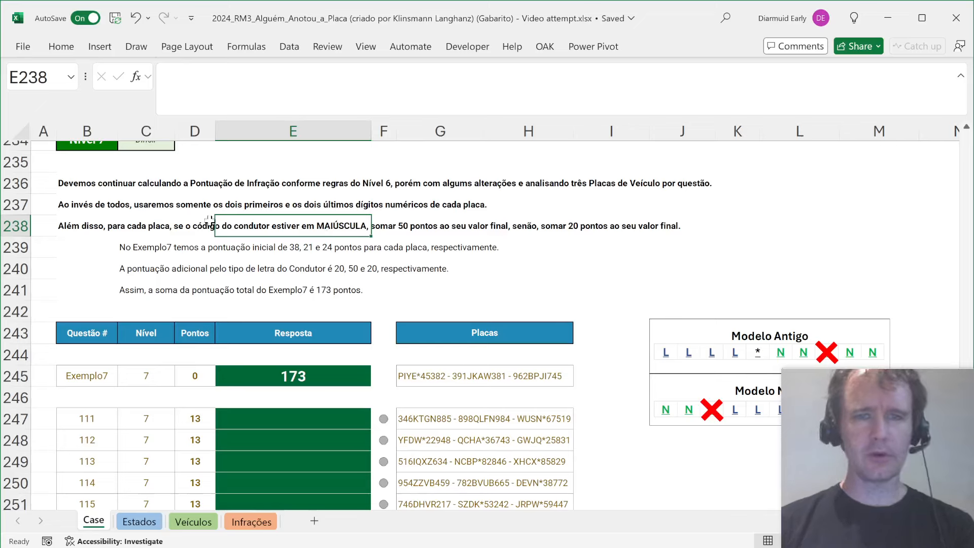
pyautogui.click(73, 226)
pyautogui.doubleClick(684, 78)
pyautogui.hotkey('ctrl', 'c')
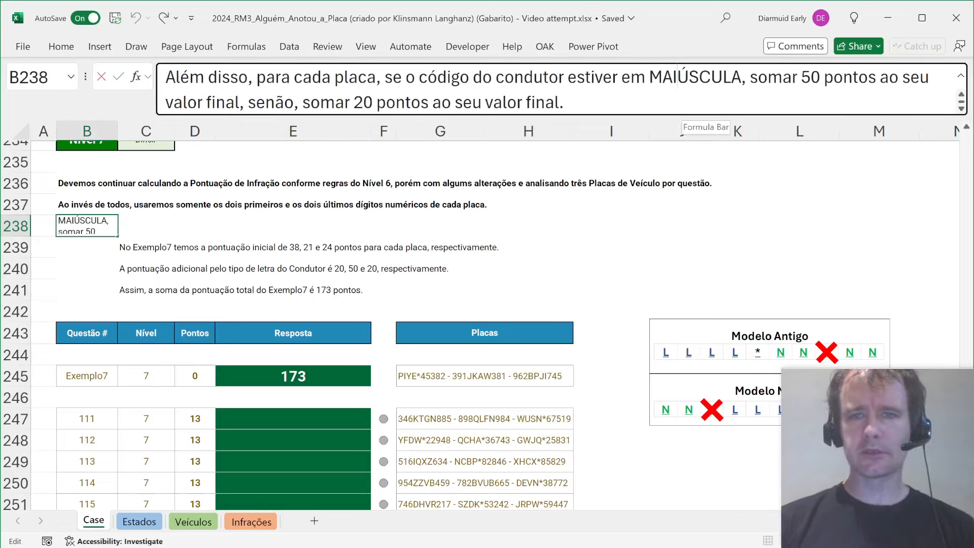
# Search the Case sheet from A1 for MAIÚSCULA, stepping through its occurrences until the Nível 7 rule
pyautogui.press('Escape')
pyautogui.hotkey('ctrl', 'Home')
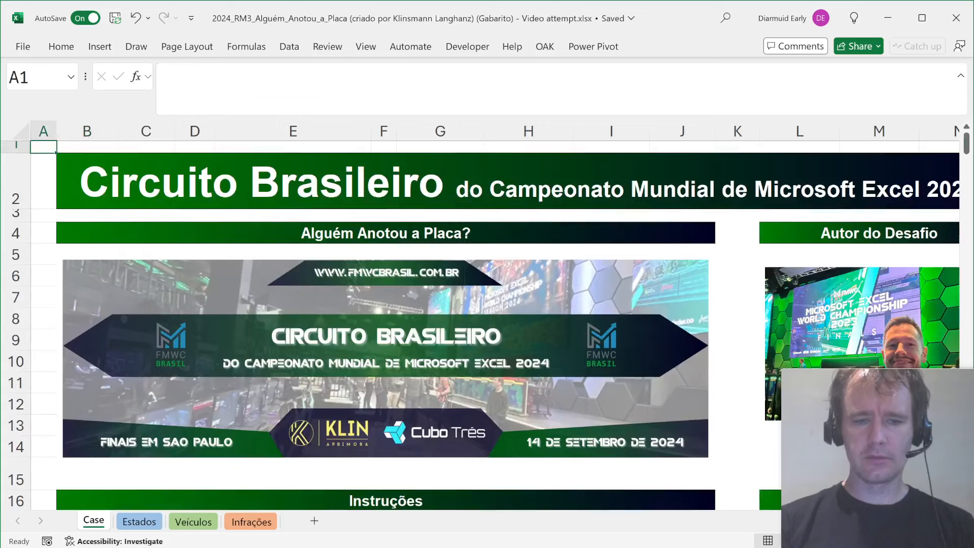
pyautogui.hotkey('ctrl', 'f')
pyautogui.hotkey('ctrl', 'v')
pyautogui.press('Return')
pyautogui.press('Return')
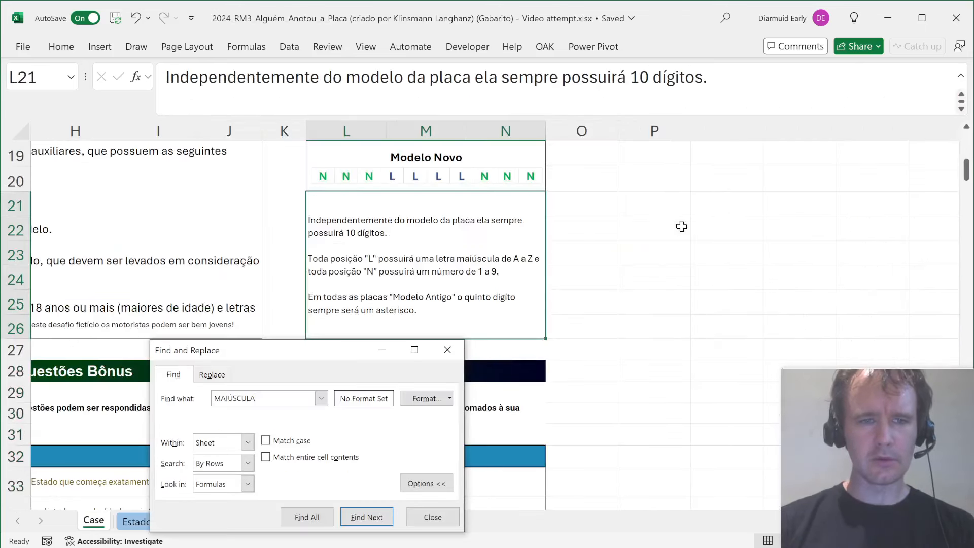
pyautogui.press('Return')
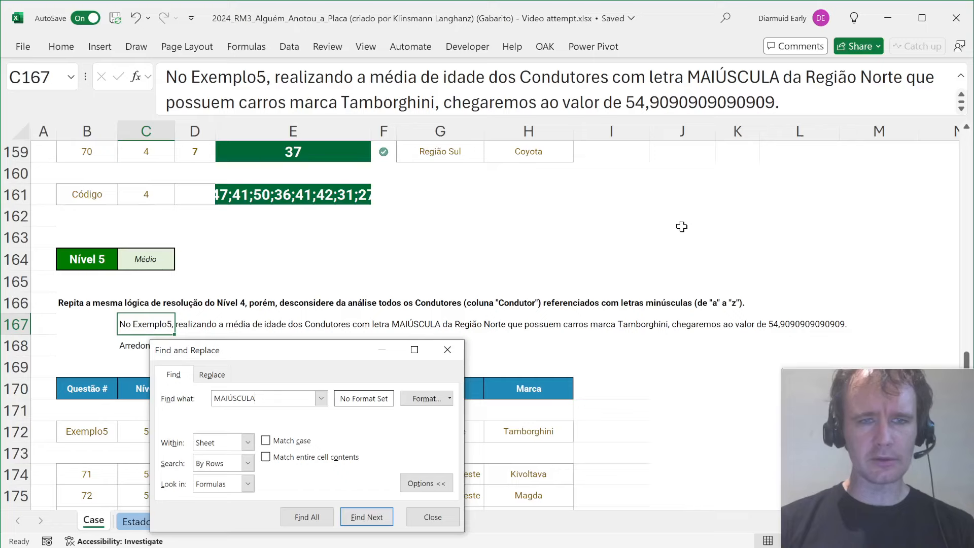
pyautogui.press('Escape')
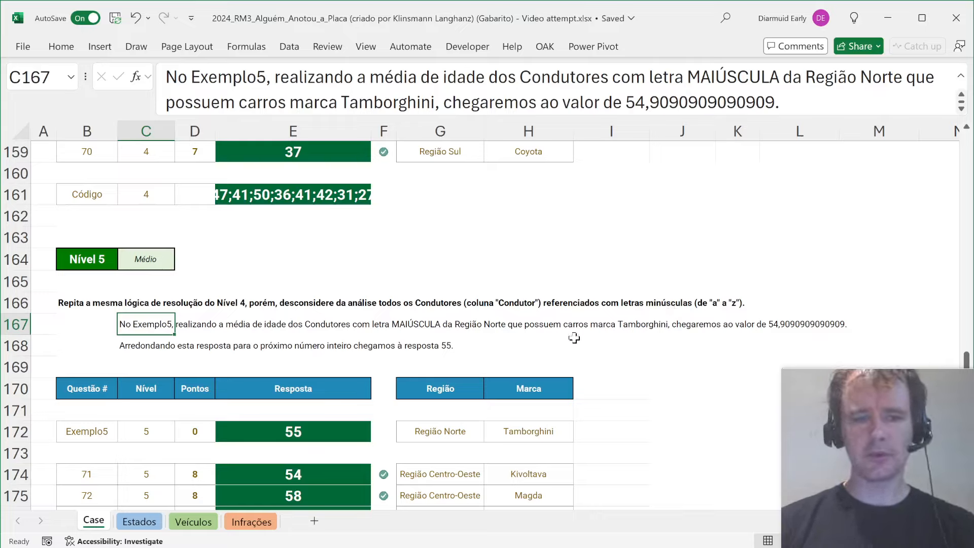
pyautogui.hotkey('ctrl', 'f')
pyautogui.press('Return')
pyautogui.press('Escape')
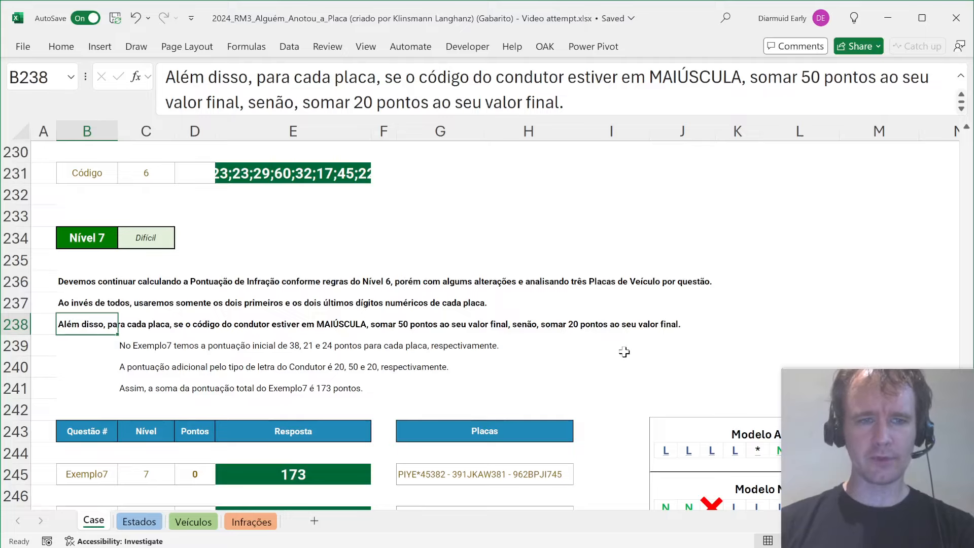
# Examine the Exemplo7 explanation and the Modelo Antigo and Modelo Novo diagrams marking the excluded digits
pyautogui.scroll(-3, 622, 357)
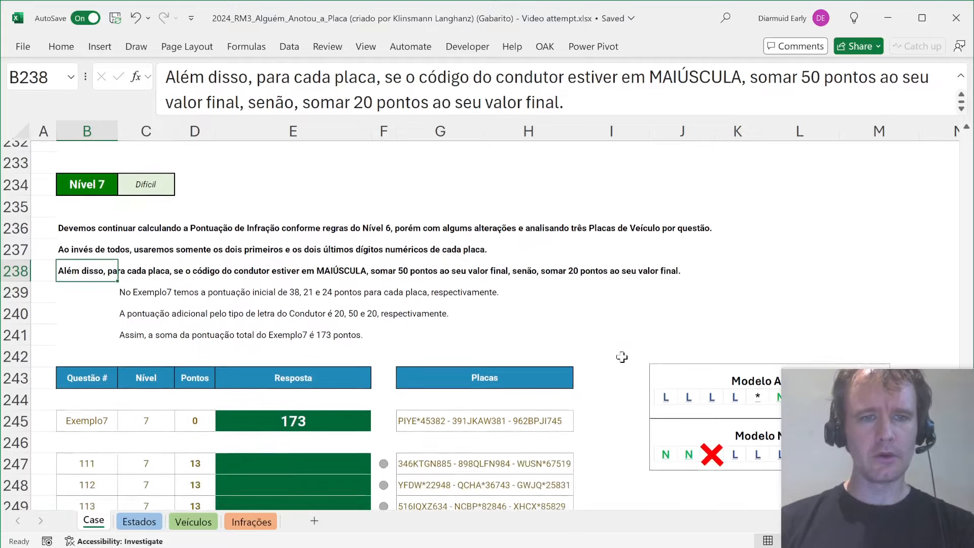
pyautogui.click(134, 288)
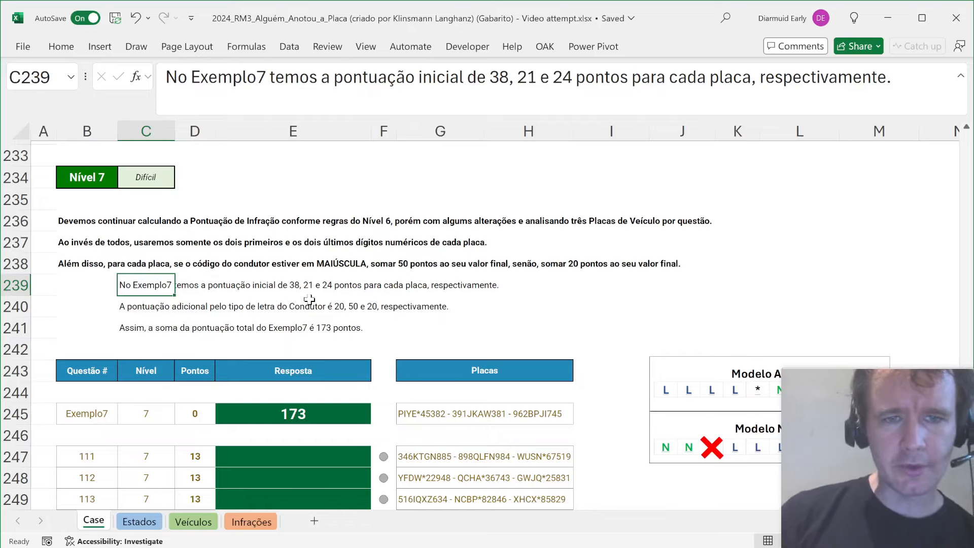
pyautogui.hscroll(3, 609, 403)
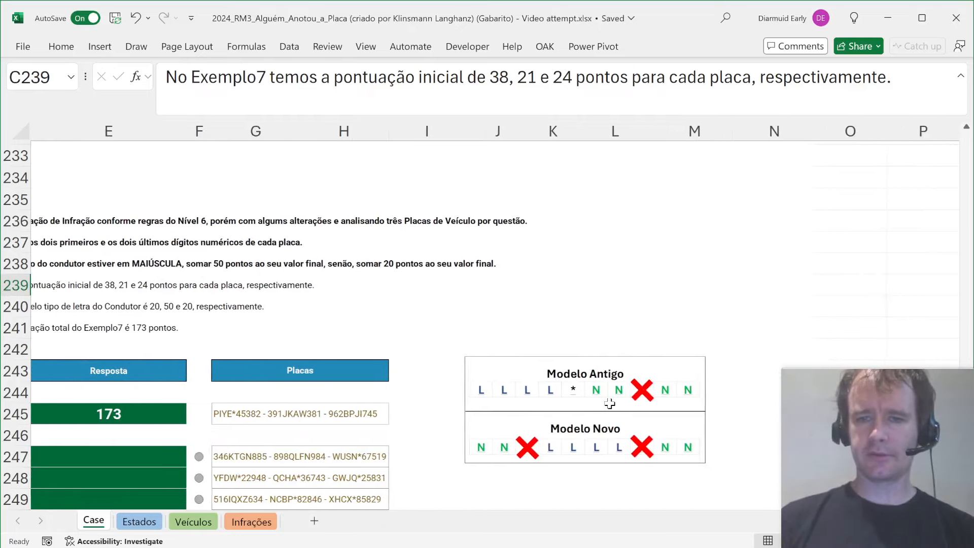
pyautogui.hscroll(1, 609, 403)
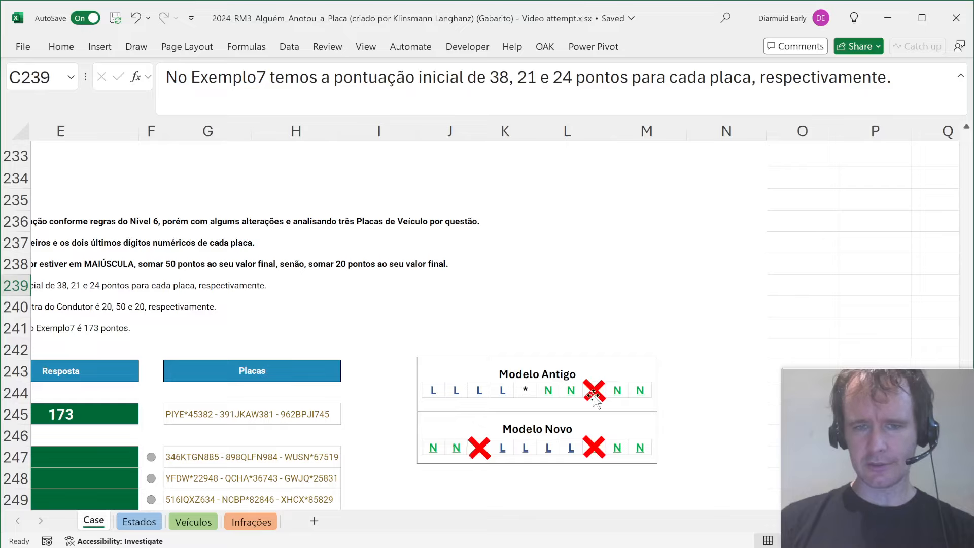
pyautogui.click(443, 363)
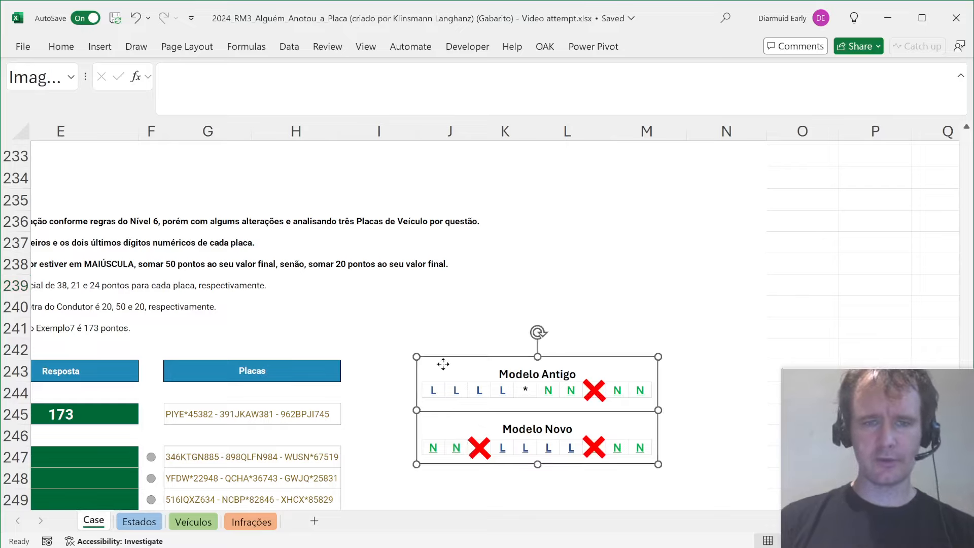
pyautogui.moveTo(443, 363); pyautogui.dragTo(638, 365)
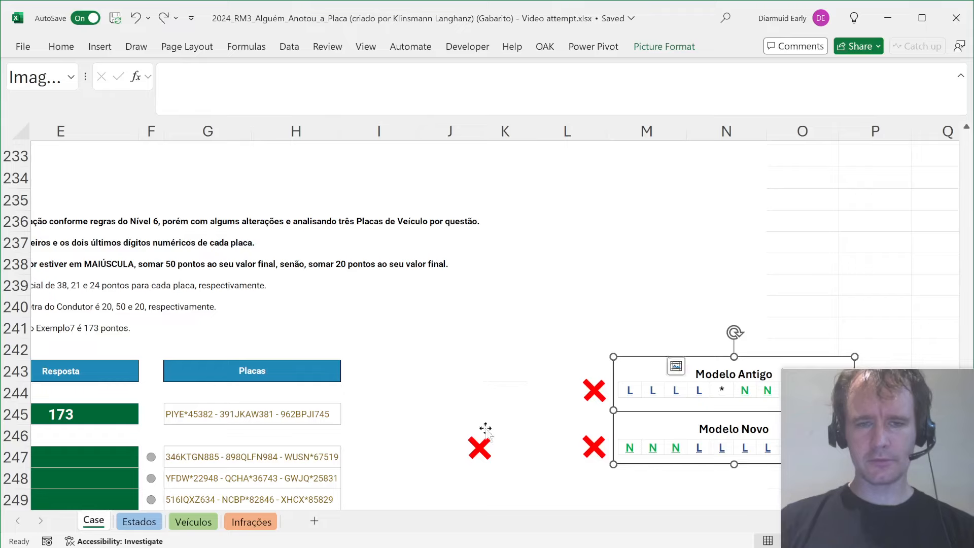
pyautogui.hotkey('ctrl', 'z')
# Move the Nível 7 plate-model picture together with its three red crosses to around columns N to P
pyautogui.keyDown('shift'); pyautogui.click(480, 445); pyautogui.keyUp('shift')
pyautogui.keyDown('shift'); pyautogui.click(595, 393); pyautogui.keyUp('shift')
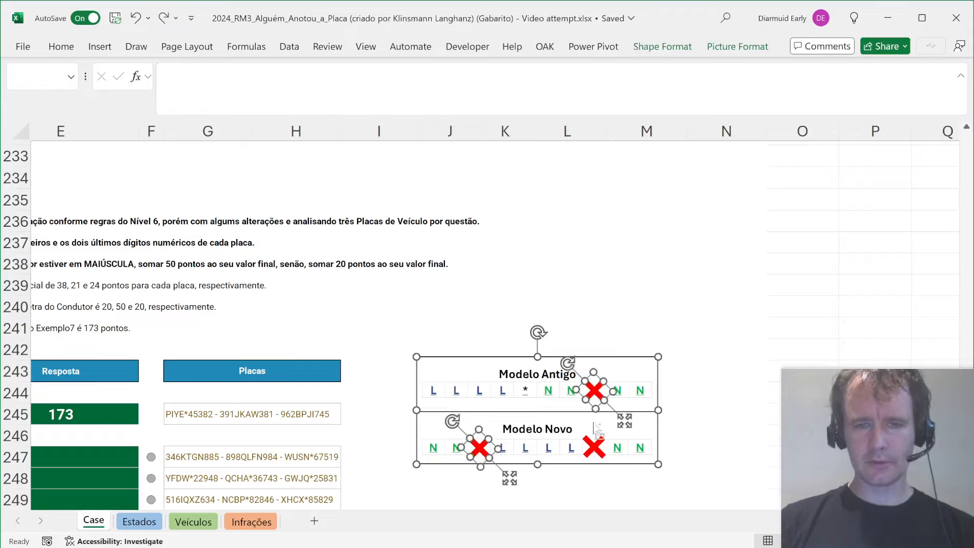
pyautogui.keyDown('ctrl'); pyautogui.click(593, 453); pyautogui.keyUp('ctrl')
pyautogui.keyDown('ctrl'); pyautogui.click(588, 442); pyautogui.keyUp('ctrl')
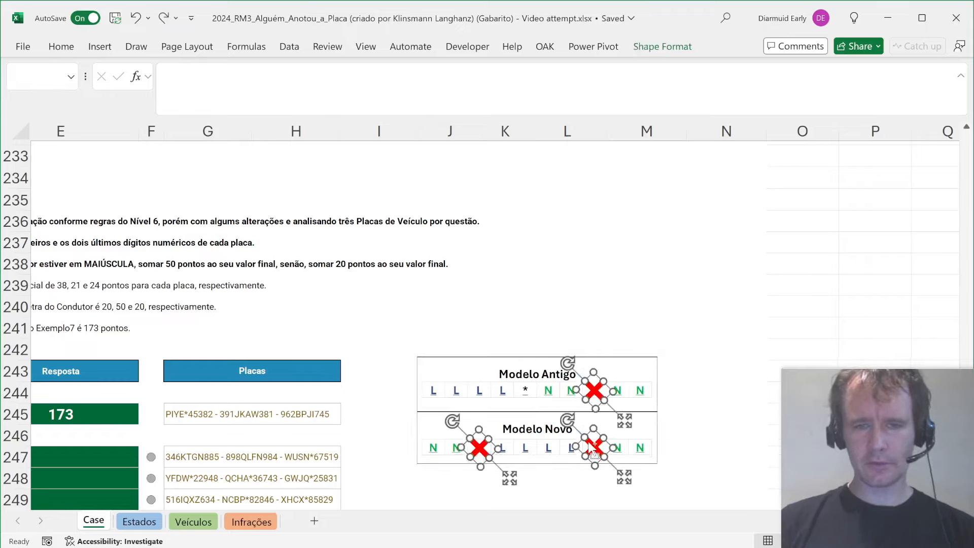
pyautogui.keyDown('ctrl'); pyautogui.click(501, 408); pyautogui.keyUp('ctrl')
pyautogui.moveTo(451, 369); pyautogui.dragTo(706, 369)
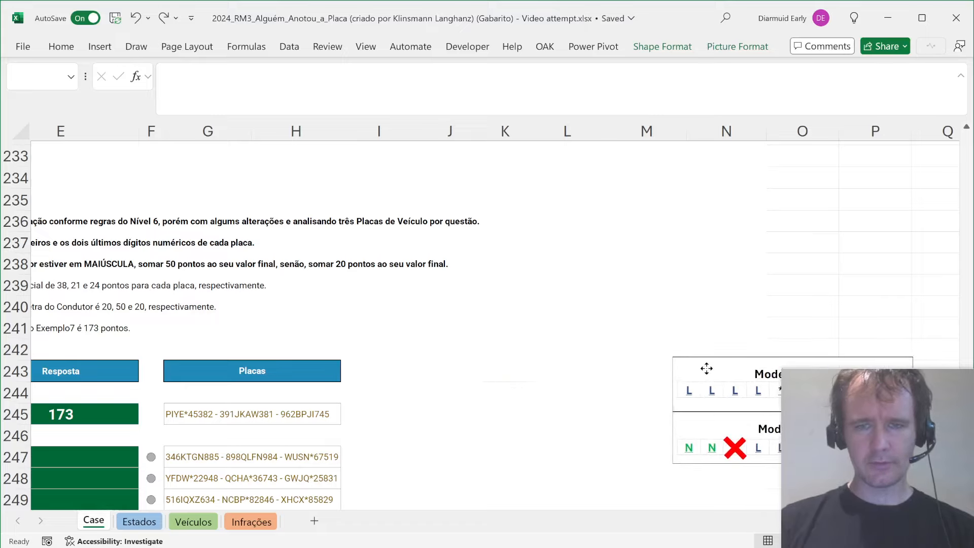
# Move the LET formula from H208 to I244, just above the Exemplo7 row
pyautogui.scroll(9, 243, 319)
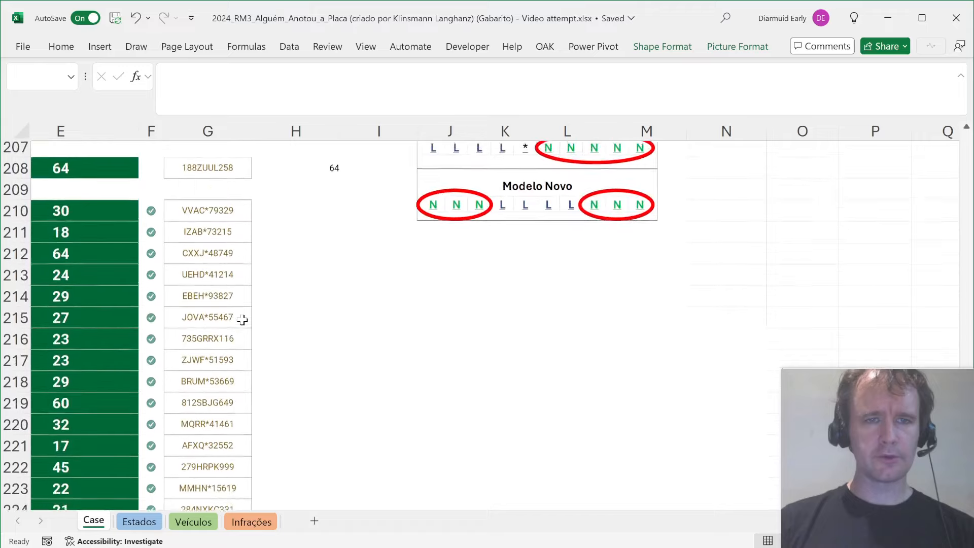
pyautogui.scroll(1, 242, 318)
pyautogui.click(312, 191)
pyautogui.hotkey('ctrl', 'c')
pyautogui.scroll(-9, 409, 332)
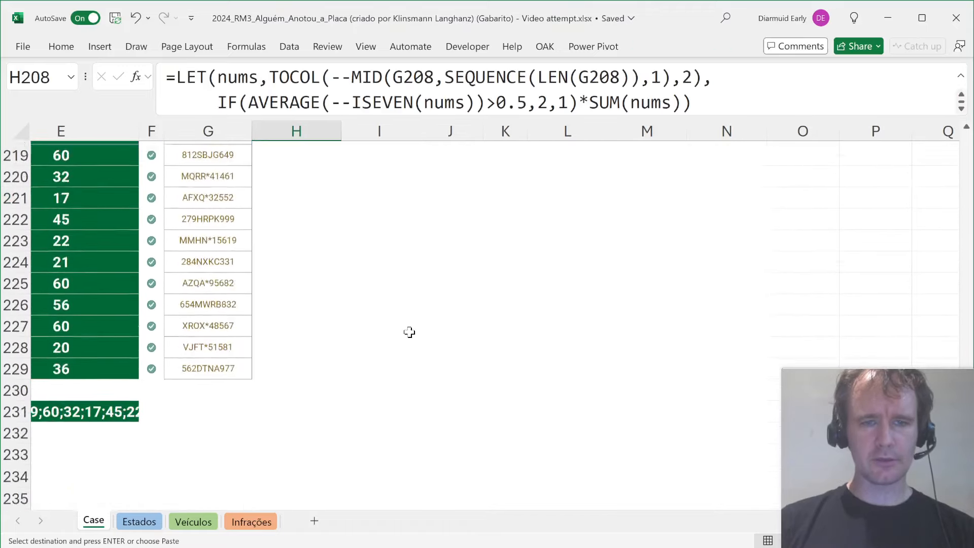
pyautogui.click(367, 385)
pyautogui.hotkey('ctrl', 'v')
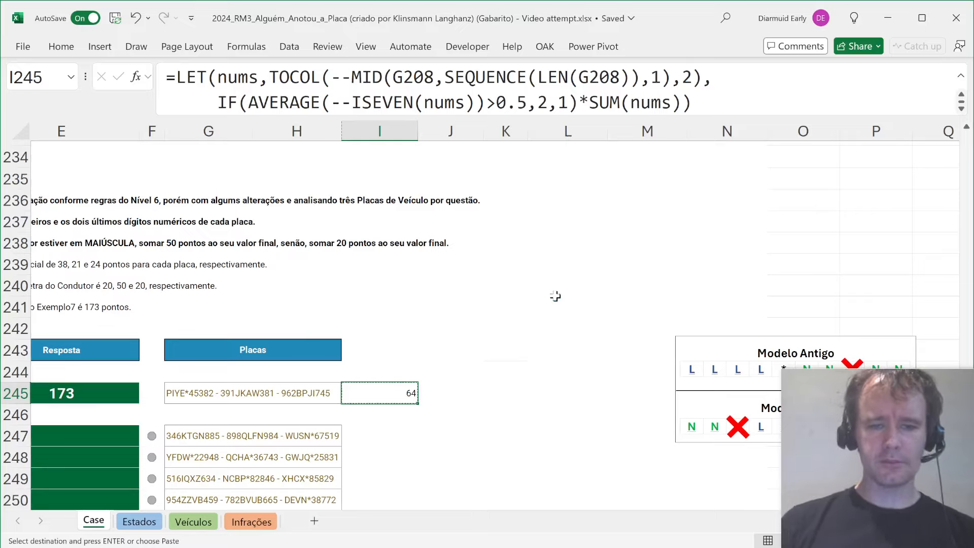
pyautogui.press('Up')
pyautogui.press('Return')
# Enter =TEXTSPLIT(G245," - ") in I245 to separate the three Exemplo7 plates
pyautogui.press('Down')
pyautogui.write('=text')
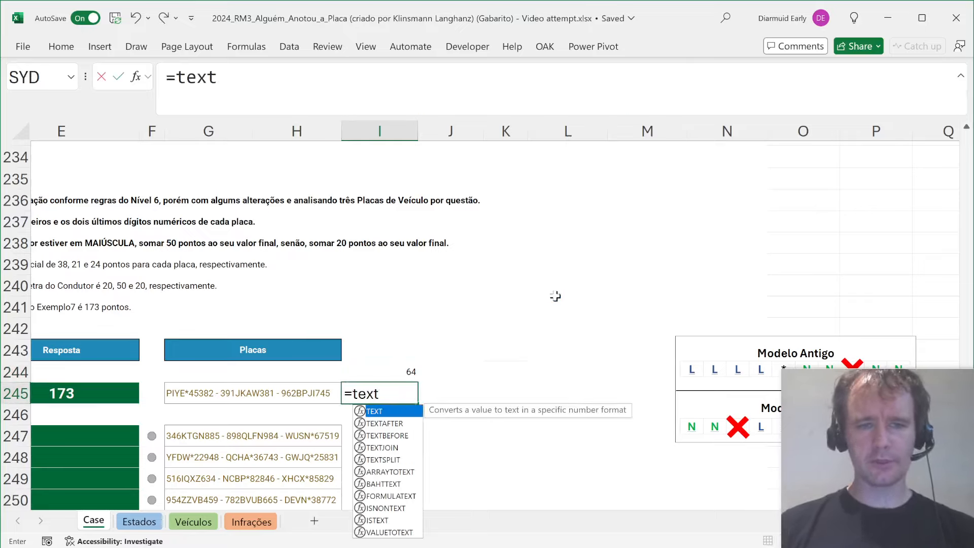
pyautogui.write('s')
pyautogui.press('Tab')
pyautogui.press('Left')
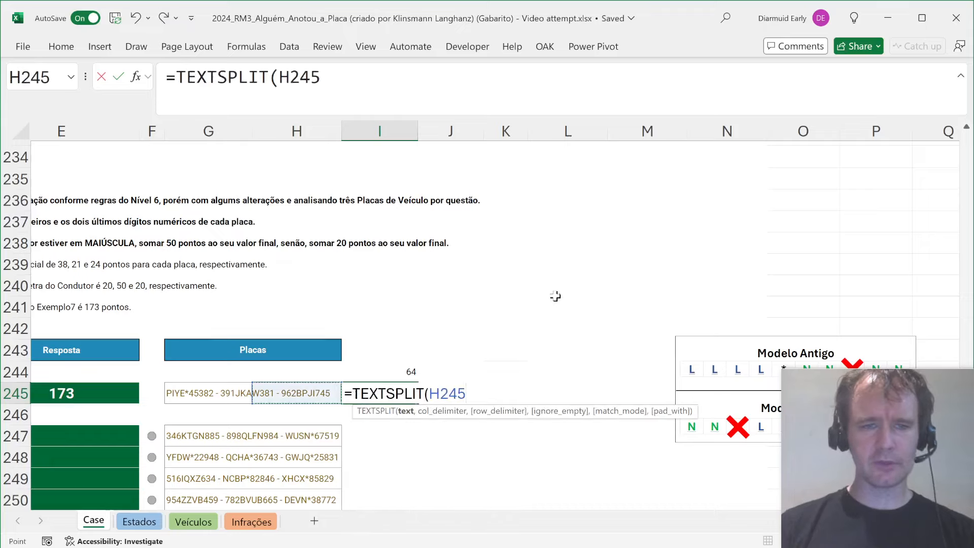
pyautogui.press('Left')
pyautogui.press('Left')
pyautogui.press('Right')
pyautogui.write(',"')
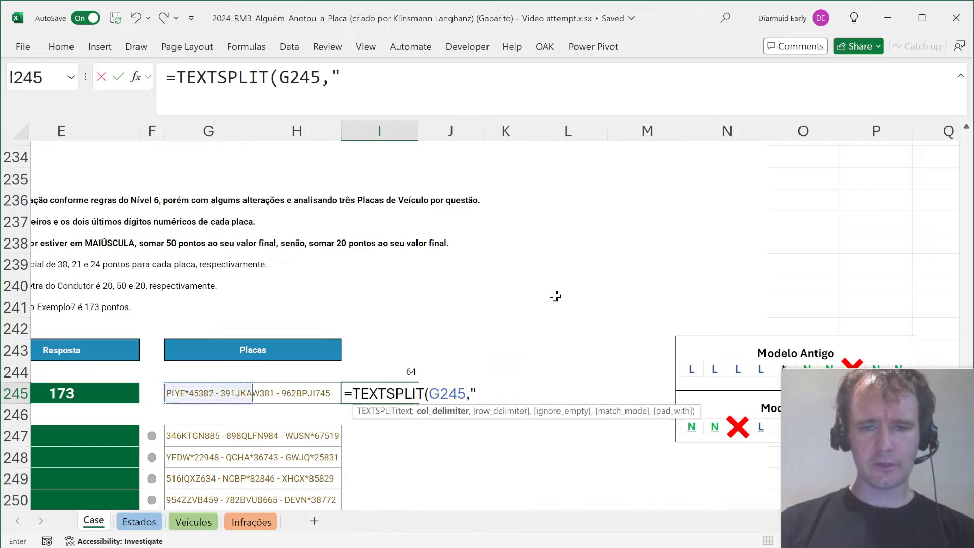
pyautogui.write(' - ")')
pyautogui.press('Return')
pyautogui.press('Up')
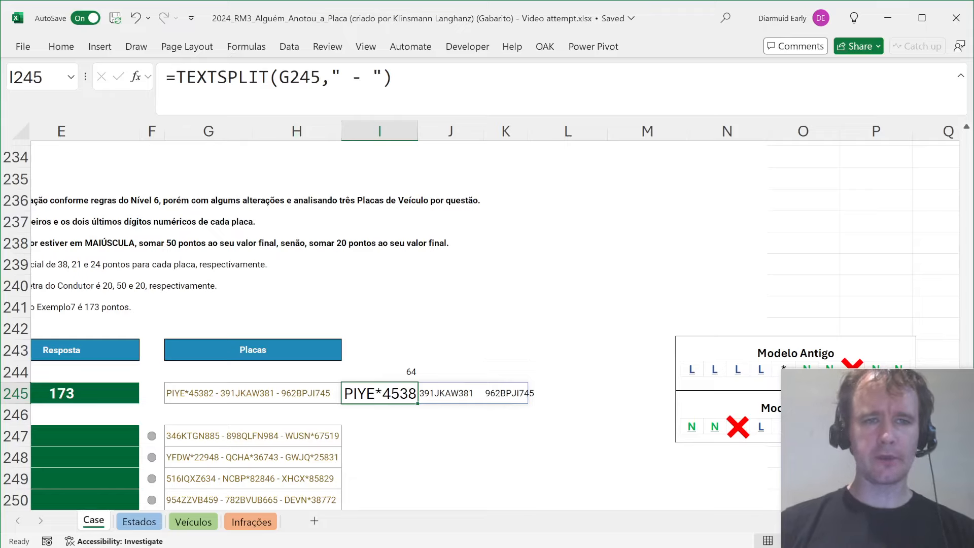
# Wrap the I245 split as =MID(TEXTSPLIT(G245," - "),SEQUENCE(10),1) to break all three plates into single characters
pyautogui.click(176, 77)
pyautogui.write('mid')
pyautogui.press('Tab')
pyautogui.press('End')
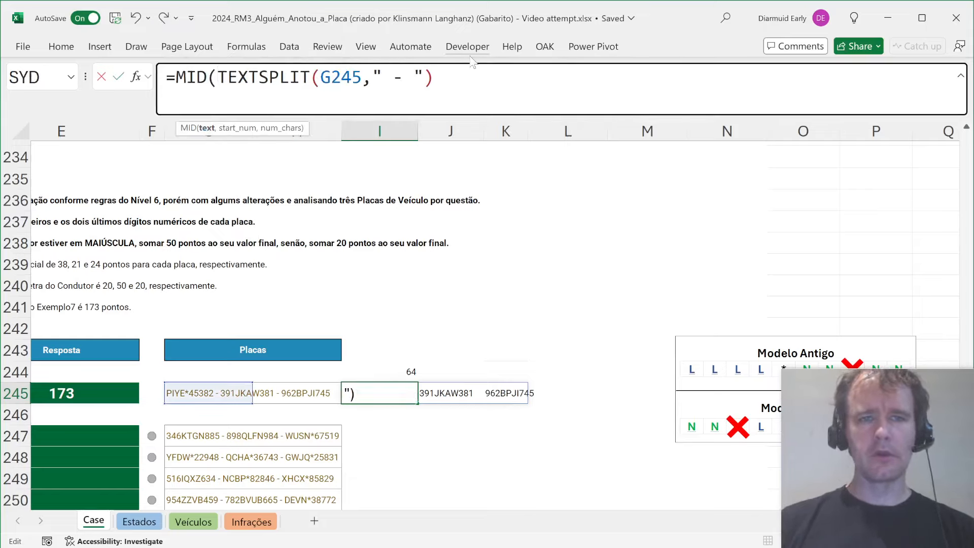
pyautogui.write(',')
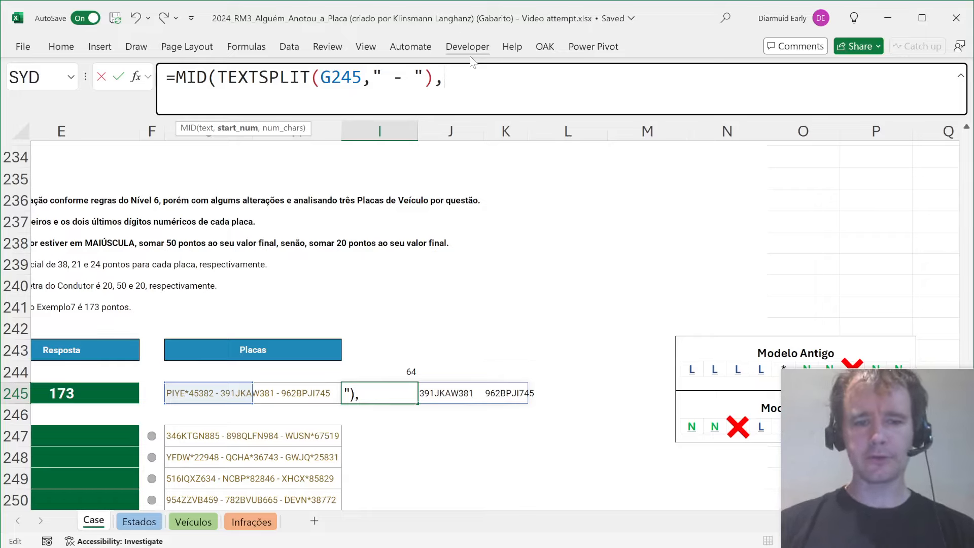
pyautogui.write('seq')
pyautogui.press('Tab')
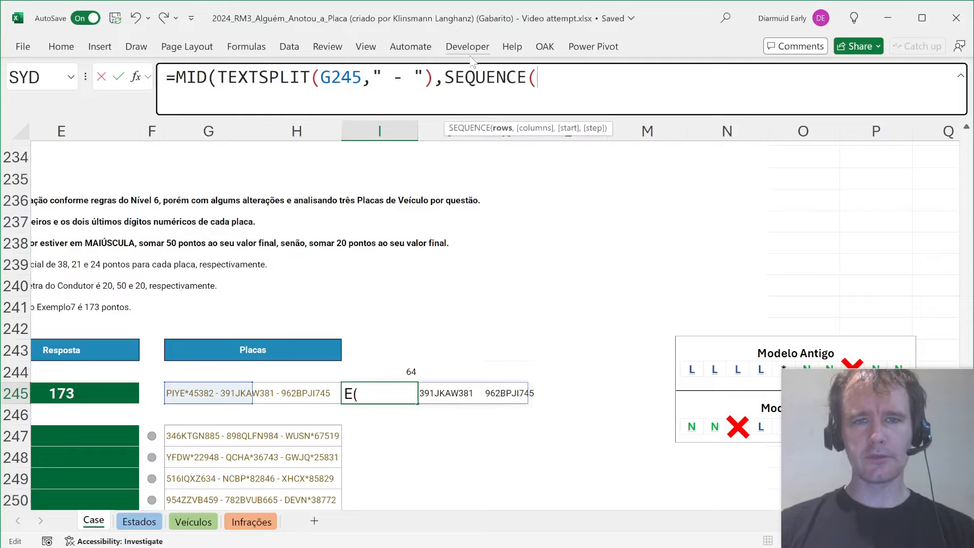
pyautogui.write('100')
pyautogui.press('BackSpace')
pyautogui.write('),')
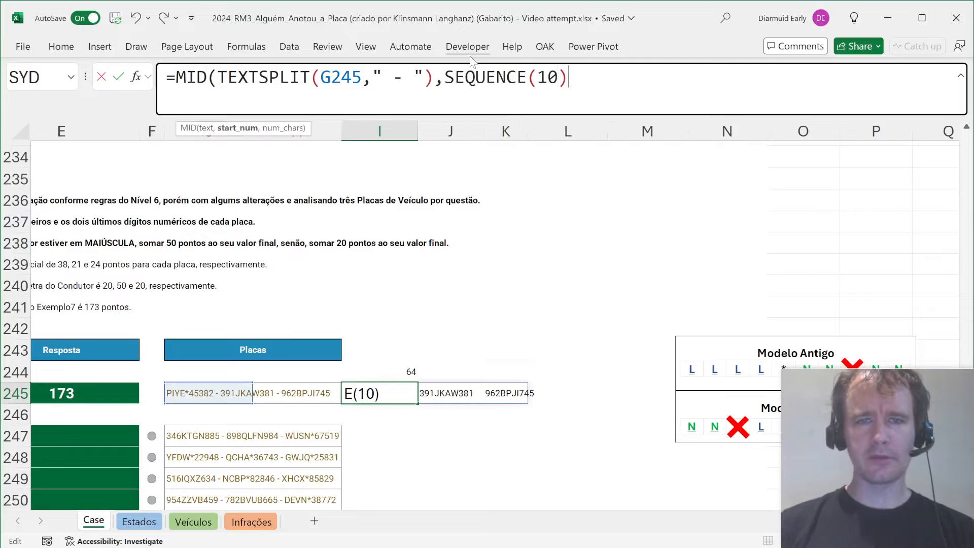
pyautogui.write('1)')
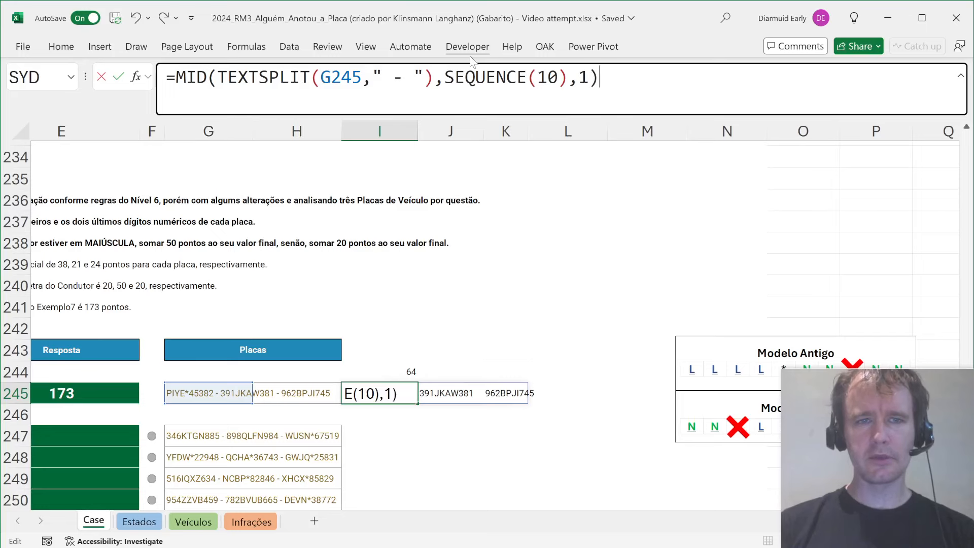
pyautogui.press('Return')
pyautogui.press('Up')
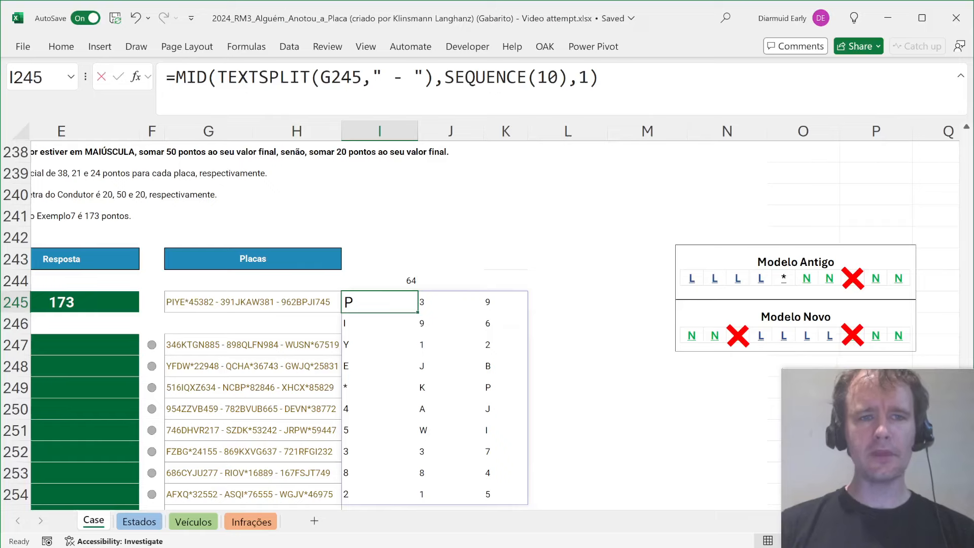
# Prefix the MID formula in I245 with a double minus to convert the plate characters to numbers
pyautogui.click(176, 77)
pyautogui.write('--')
pyautogui.hotkey('ctrl', 'Return')
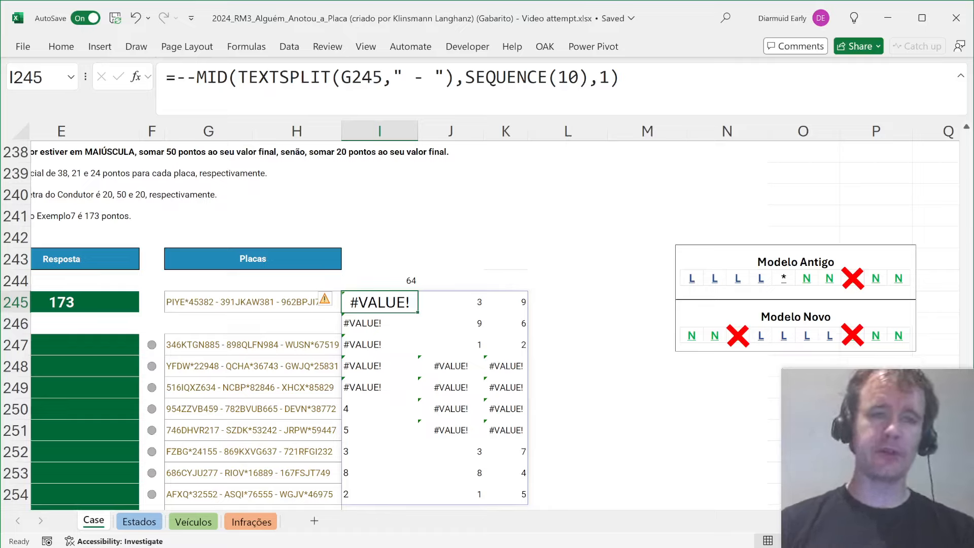
# Strip the double minus, MID and SEQUENCE parts from I245, leaving =TEXTSPLIT(G245," - ")
pyautogui.moveTo(238, 78); pyautogui.dragTo(176, 78)
pyautogui.press('BackSpace')
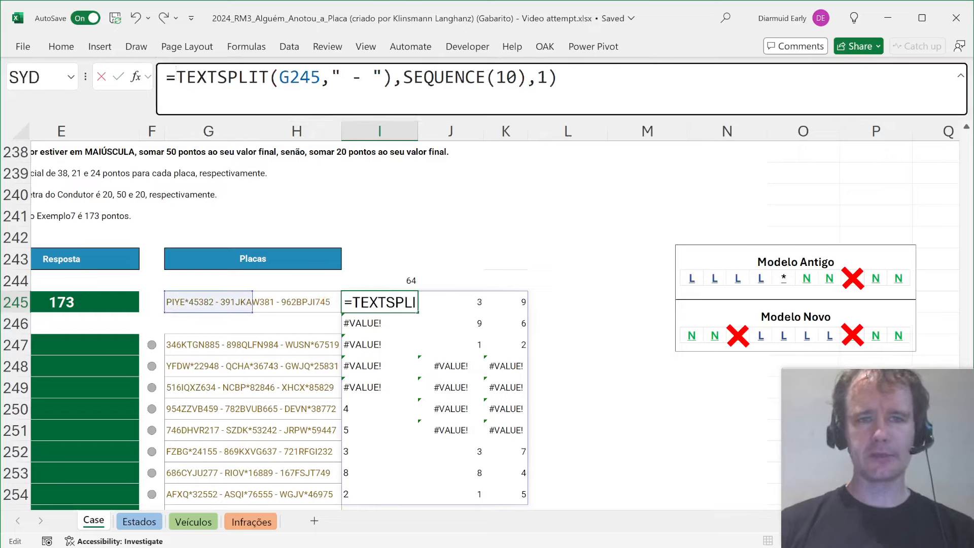
pyautogui.moveTo(393, 78); pyautogui.dragTo(558, 78)
pyautogui.press('BackSpace')
pyautogui.press('Return')
pyautogui.press('Up')
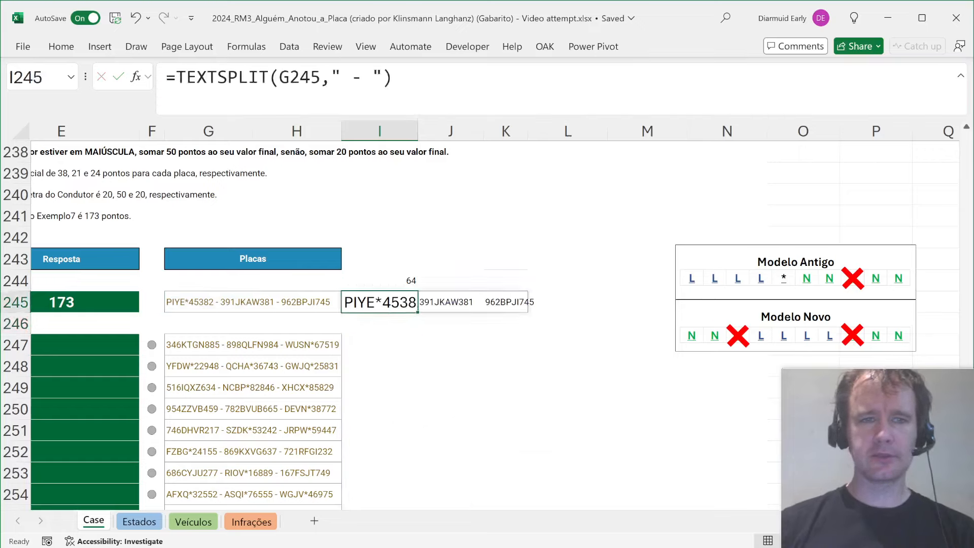
# Add the @ operator before TEXTSPLIT in I245 so that it returns only the first plate
pyautogui.click(176, 78)
pyautogui.write('@')
pyautogui.press('Return')
pyautogui.press('Up')
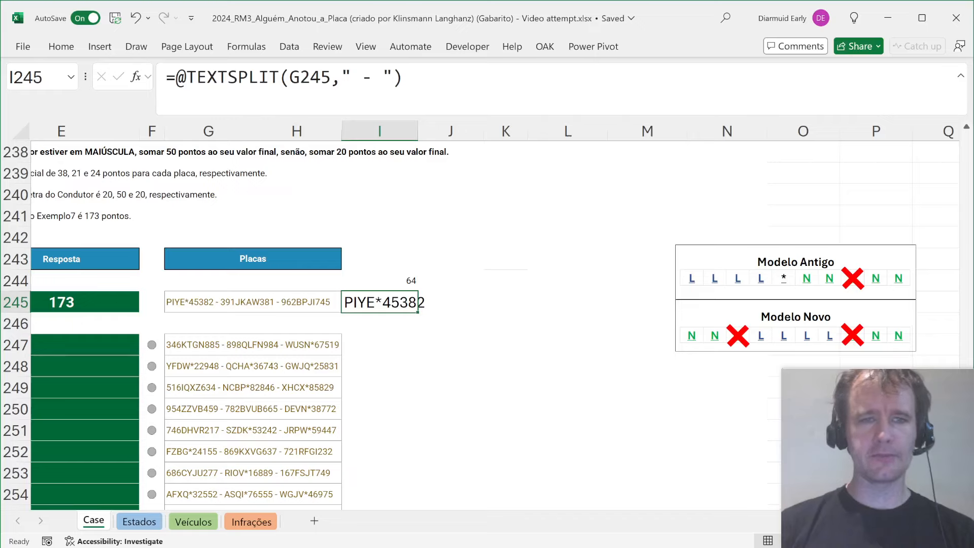
# Copy the LET formula text from I244 and paste it on a new line below the split formula in I245
pyautogui.press('Up')
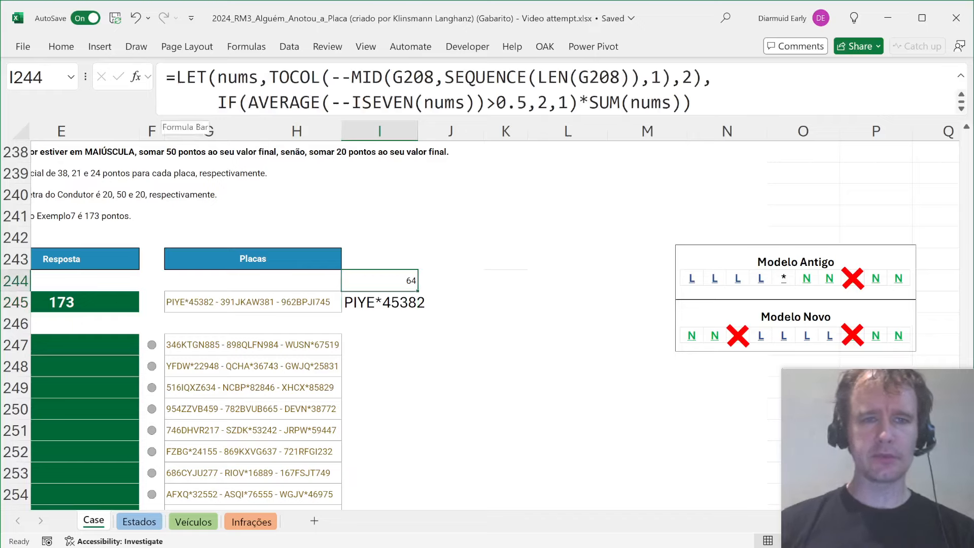
pyautogui.moveTo(166, 79); pyautogui.dragTo(696, 105)
pyautogui.hotkey('ctrl', 'c')
pyautogui.press('Escape')
pyautogui.press('Down')
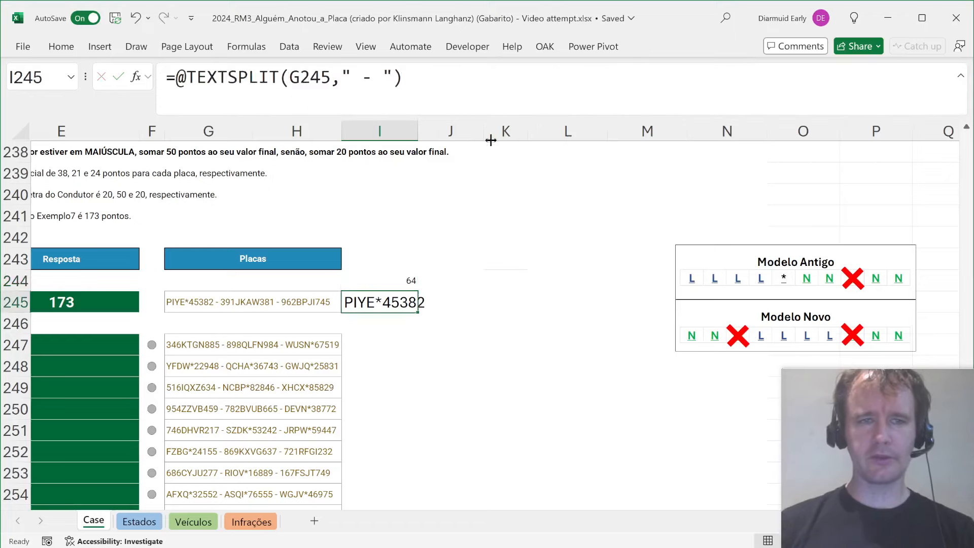
pyautogui.press('F2')
pyautogui.hotkey('alt', 'Return')
pyautogui.hotkey('ctrl', 'v')
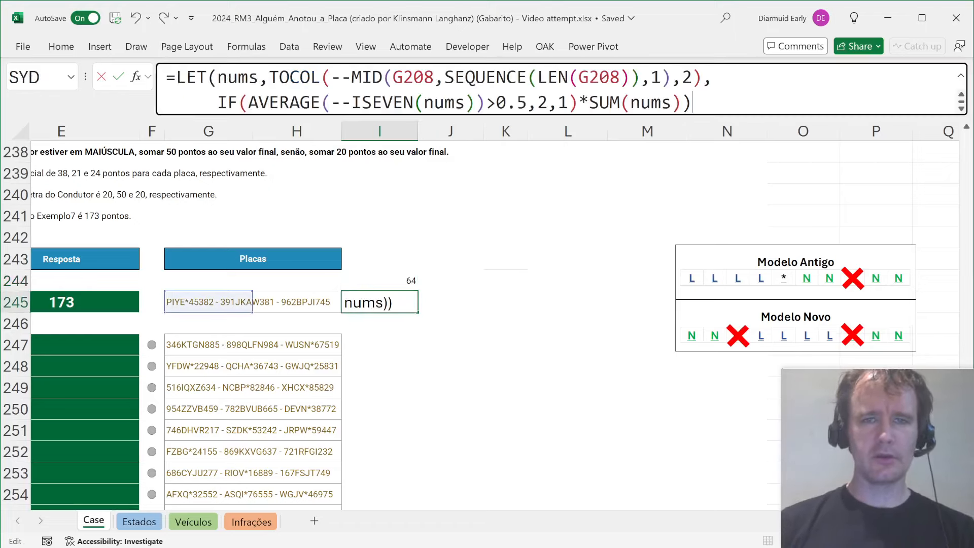
pyautogui.hotkey('ctrl', 'Home')
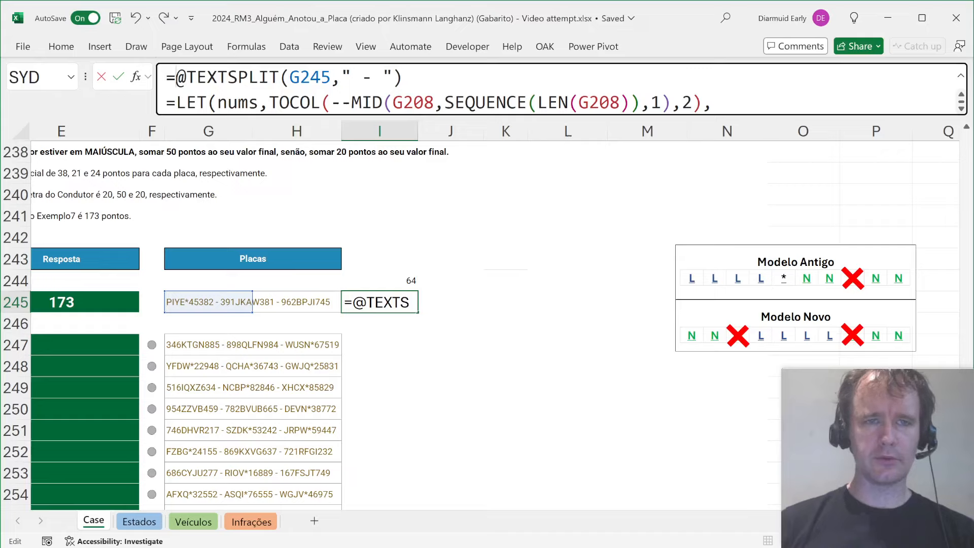
pyautogui.press('Right')
pyautogui.hotkey('shift', 'End')
pyautogui.hotkey('ctrl', 'c')
pyautogui.press('Delete')
pyautogui.press('BackSpace')
pyautogui.press('Delete')
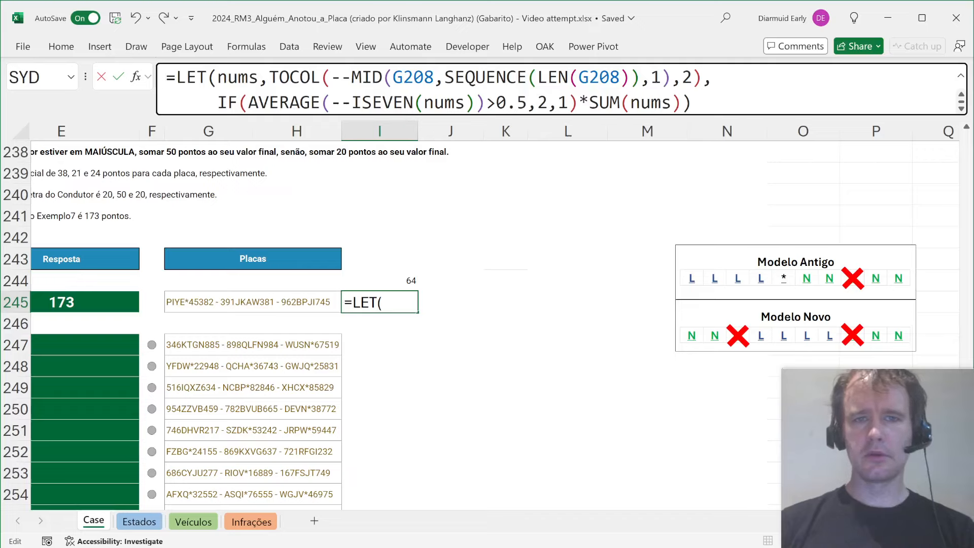
pyautogui.doubleClick(413, 78)
pyautogui.hotkey('ctrl', 'v')
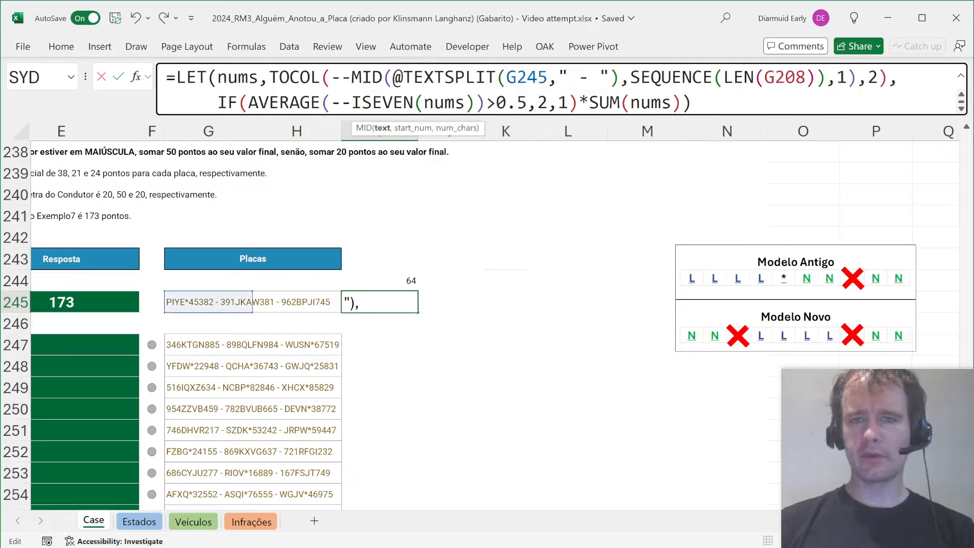
# Replace LEN(G208) inside SEQUENCE with 10 and commit the LET formula in I245
pyautogui.hotkey('shift', 'Right')
pyautogui.hotkey('shift', 'Right')
pyautogui.hotkey('shift', 'Right')
pyautogui.hotkey('shift', 'Right')
pyautogui.hotkey('shift', 'Right')
pyautogui.hotkey('shift', 'Right')
pyautogui.hotkey('shift', 'Right')
pyautogui.hotkey('shift', 'Right')
pyautogui.hotkey('shift', 'Right')
pyautogui.write('10')
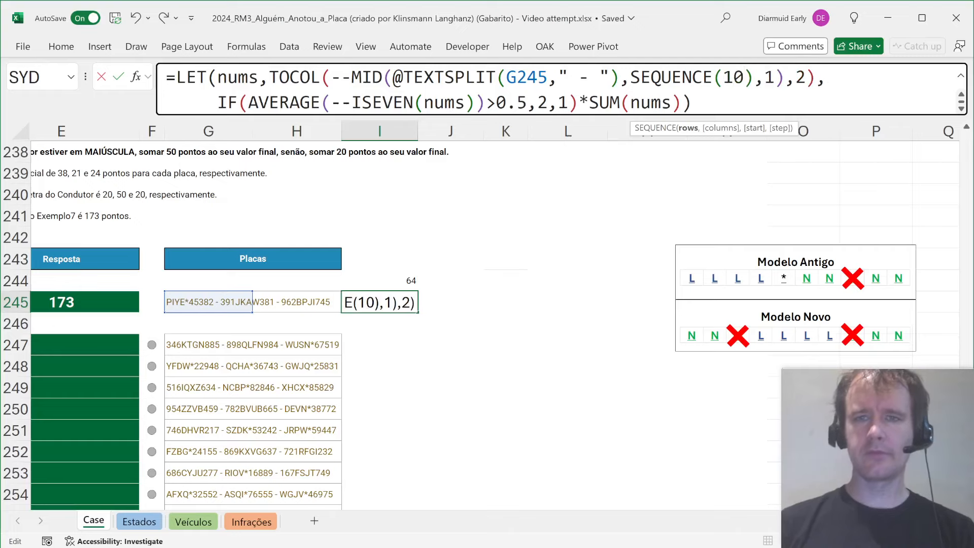
pyautogui.press('Return')
pyautogui.press('Up')
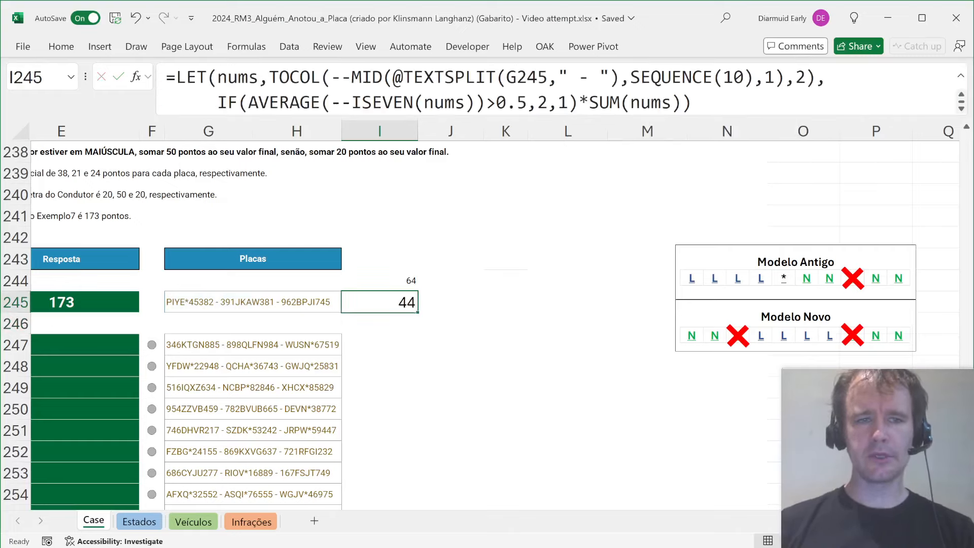
pyautogui.hscroll(-3, 479, 286)
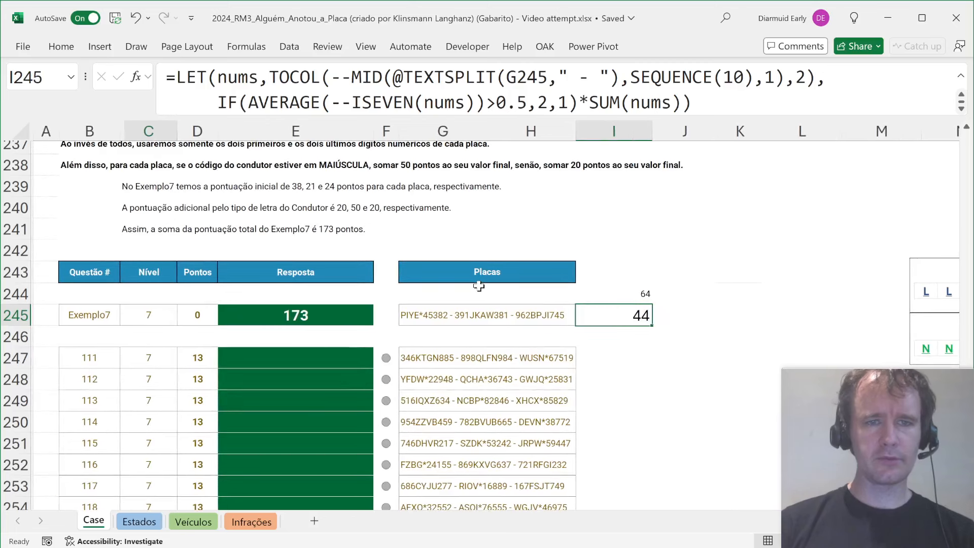
pyautogui.hscroll(1, 478, 286)
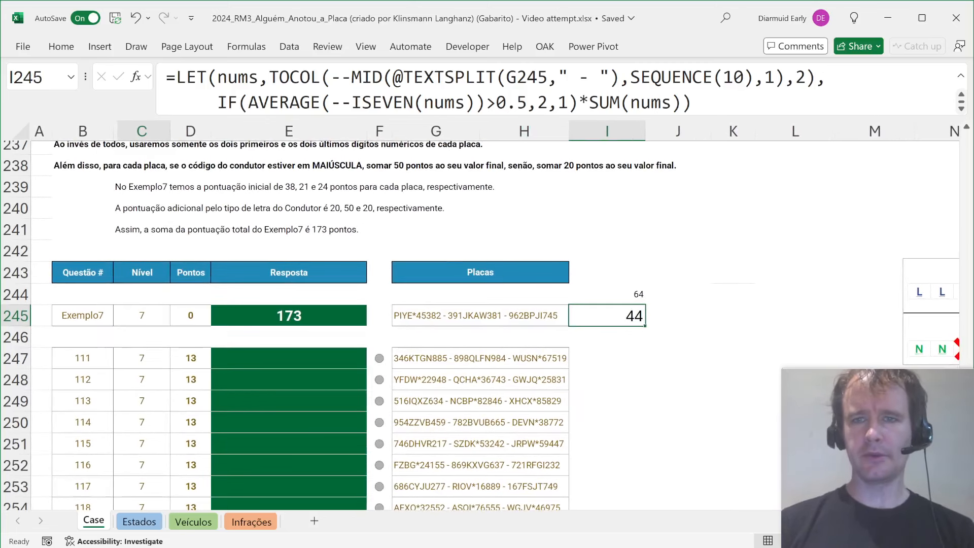
# In the LET formula in I245, cut out the final IF calculation and add a new variable named numsToUse on its own line
pyautogui.click(832, 79)
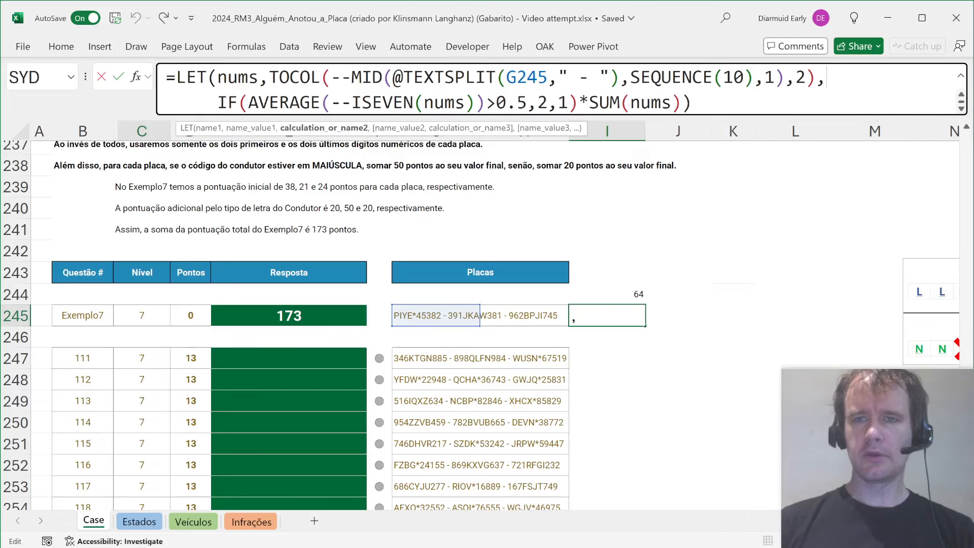
pyautogui.hotkey('ctrl', 'shift', 'End')
pyautogui.hotkey('ctrl', 'c')
pyautogui.hotkey('alt', 'Return')
pyautogui.write('num')
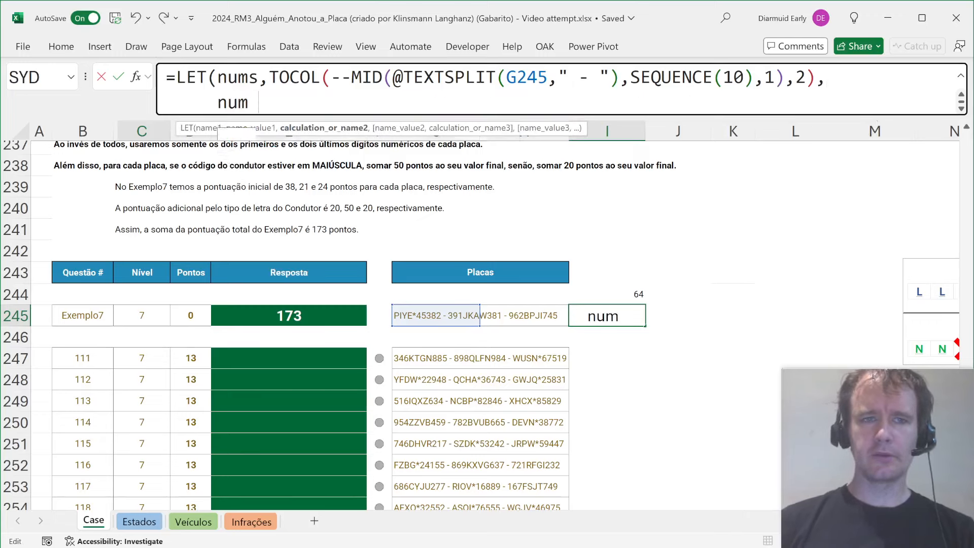
pyautogui.write('sToUse,')
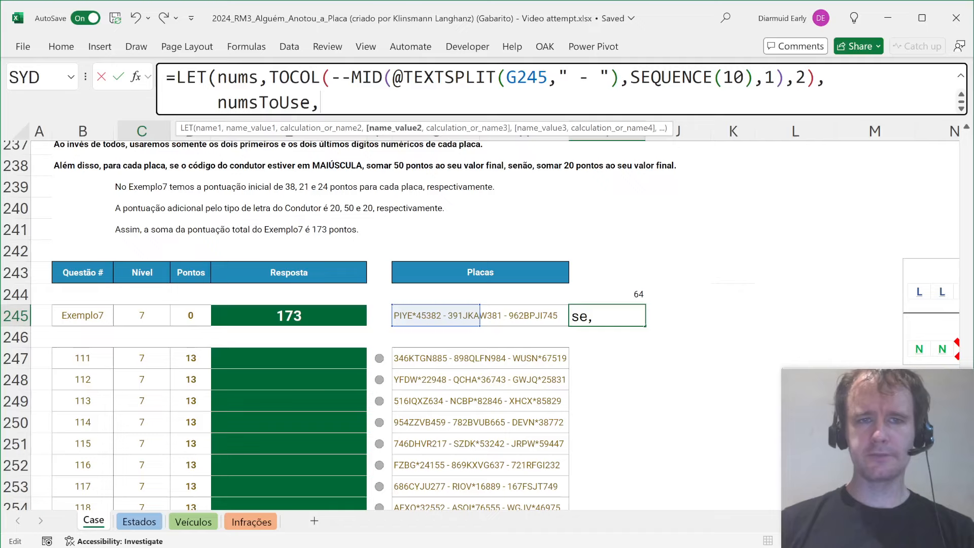
# Define numsToUse as VSTACK(TAKE(nums,2),TAKE(nums,-2)) to stack the first two and last two digits
pyautogui.write('vst')
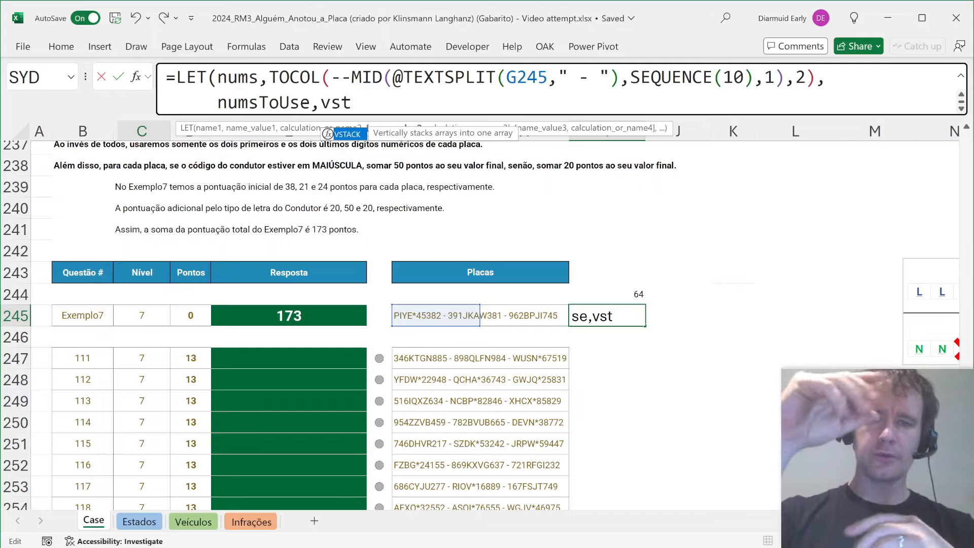
pyautogui.press('Tab')
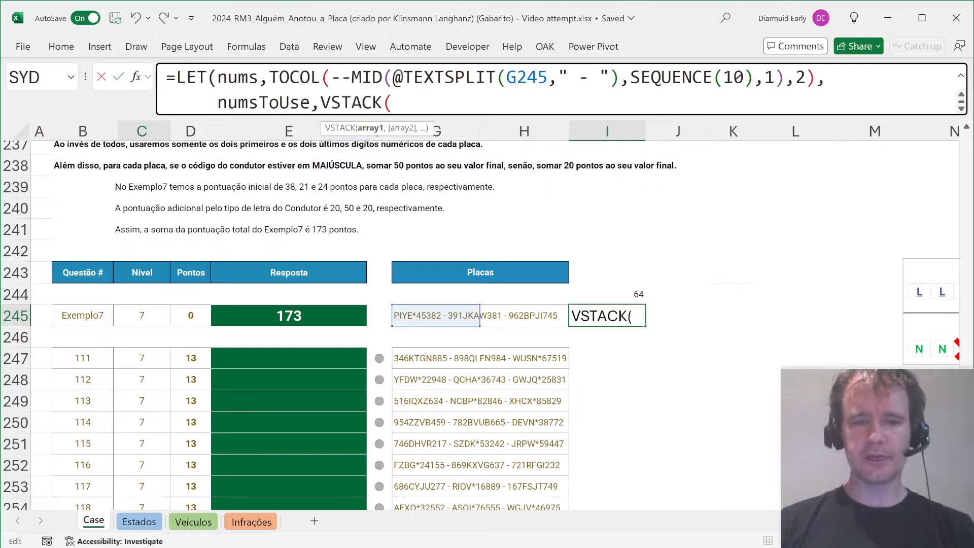
pyautogui.write('take')
pyautogui.press('Tab')
pyautogui.write('nums,')
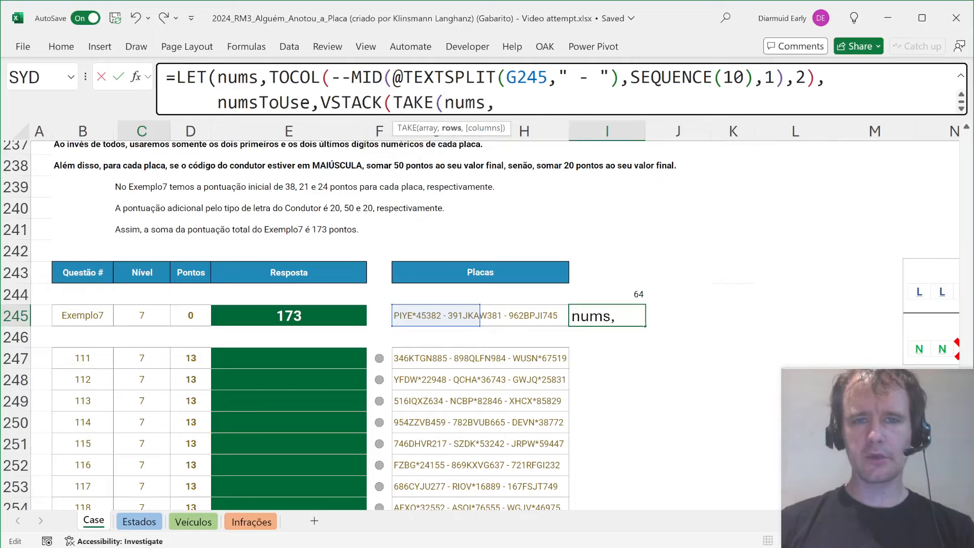
pyautogui.write('2),tak')
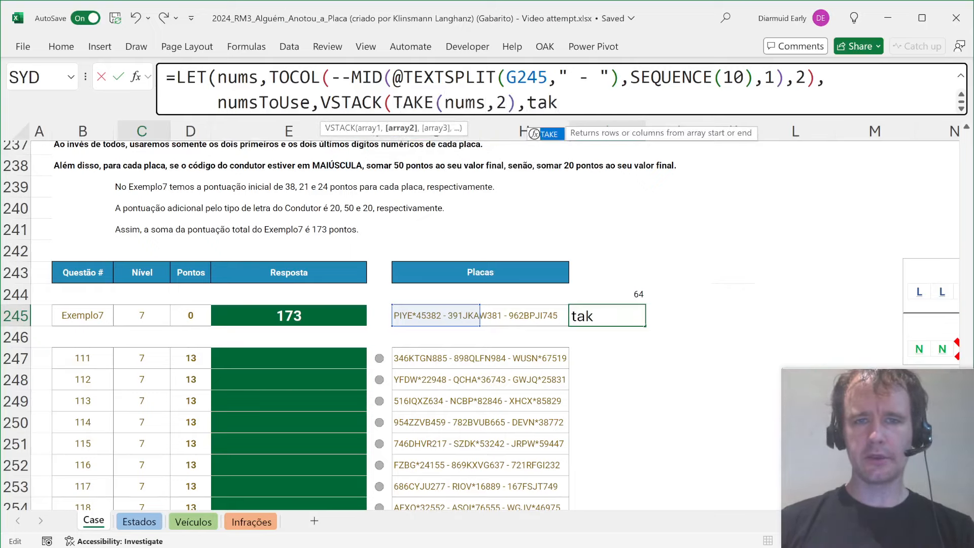
pyautogui.press('Tab')
pyautogui.write('nums,-2)),')
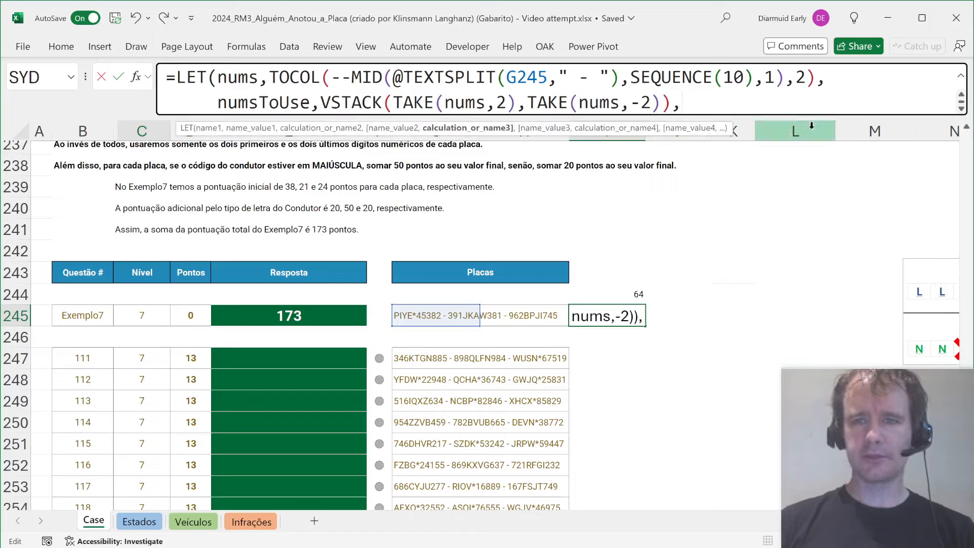
# Enlarge the formula editing area, put the IF calculation back after numsToUse, and make its ISEVEN test use numsToUse
pyautogui.moveTo(810, 116); pyautogui.dragTo(818, 171)
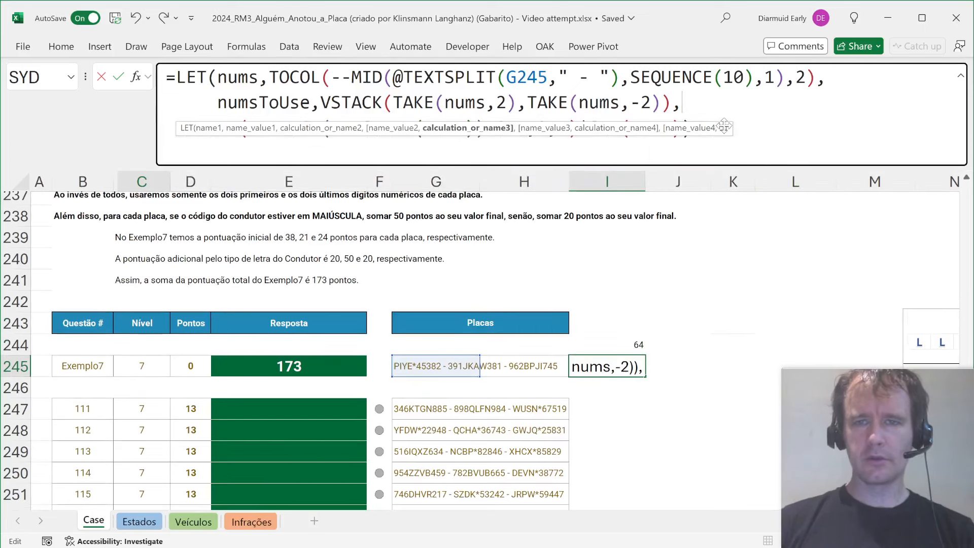
pyautogui.hotkey('ctrl', 'v')
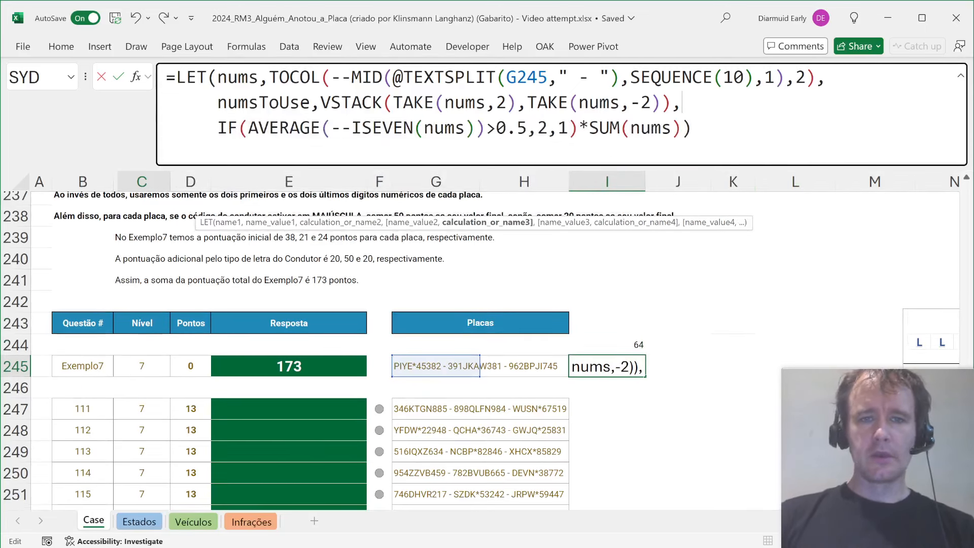
pyautogui.doubleClick(444, 128)
pyautogui.write('nums')
pyautogui.press('Down')
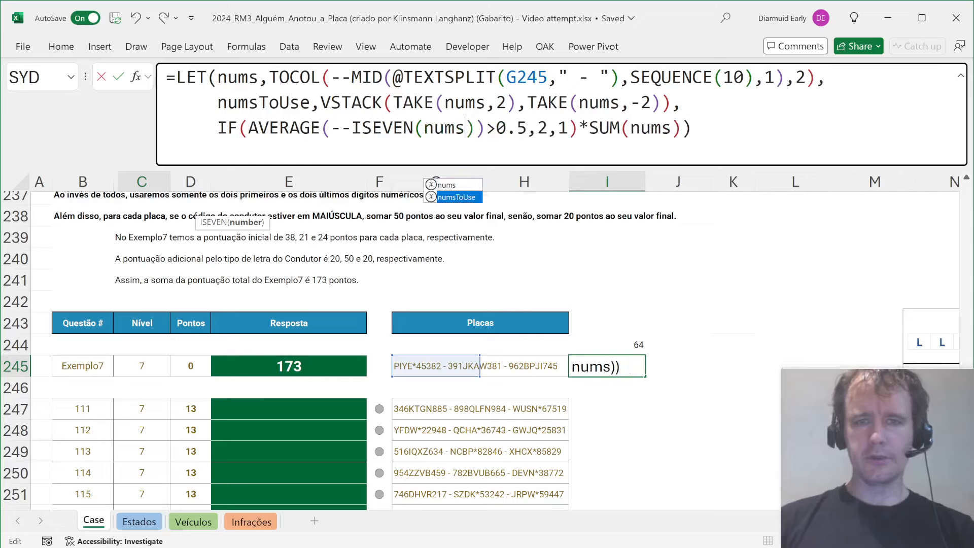
pyautogui.press('Tab')
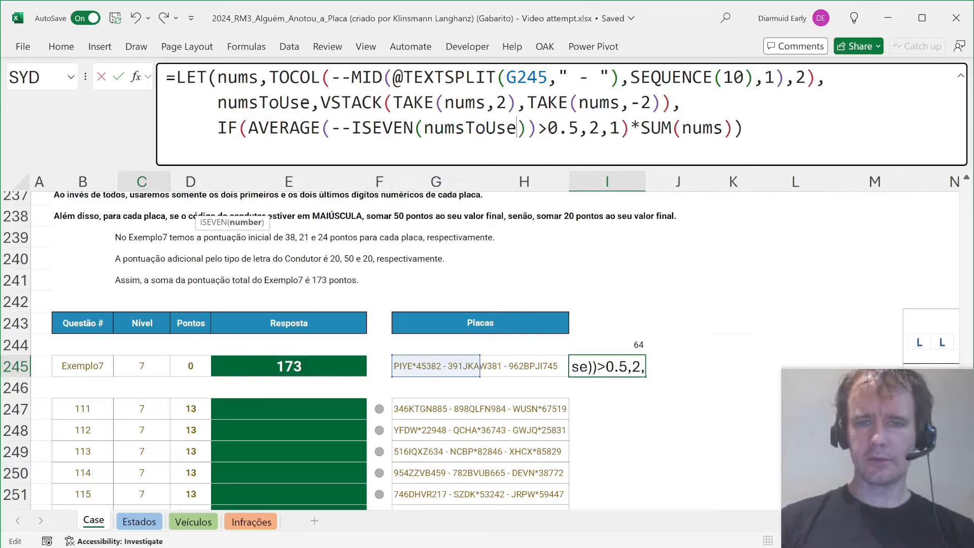
# Make the SUM in the I245 formula use numsToUse instead of nums and commit the formula
pyautogui.doubleClick(706, 127)
pyautogui.write('nums')
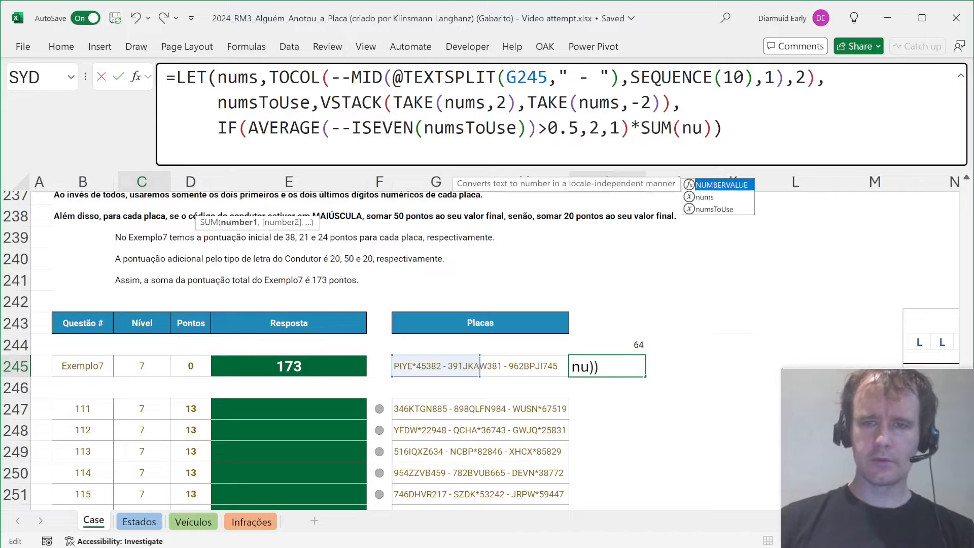
pyautogui.press('Down')
pyautogui.press('Tab')
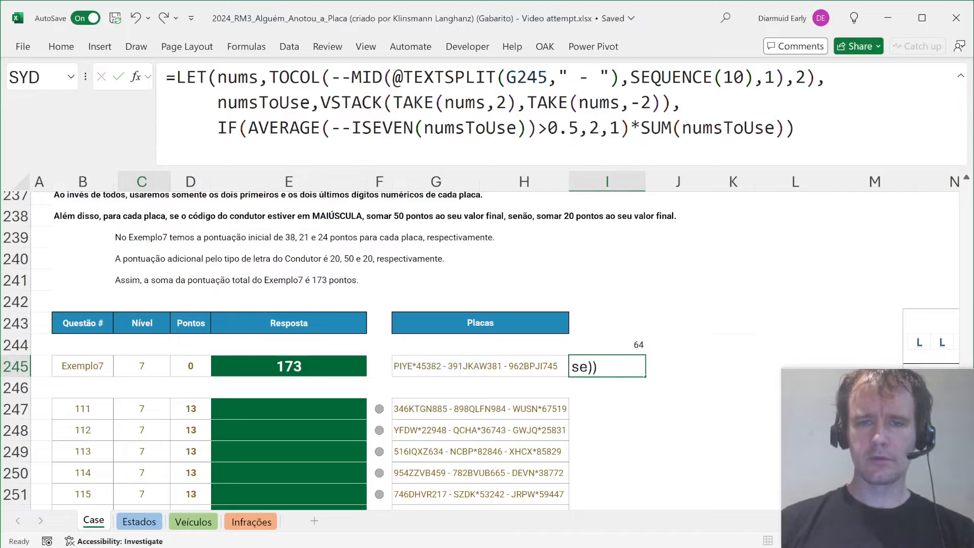
pyautogui.press('Return')
pyautogui.press('Up')
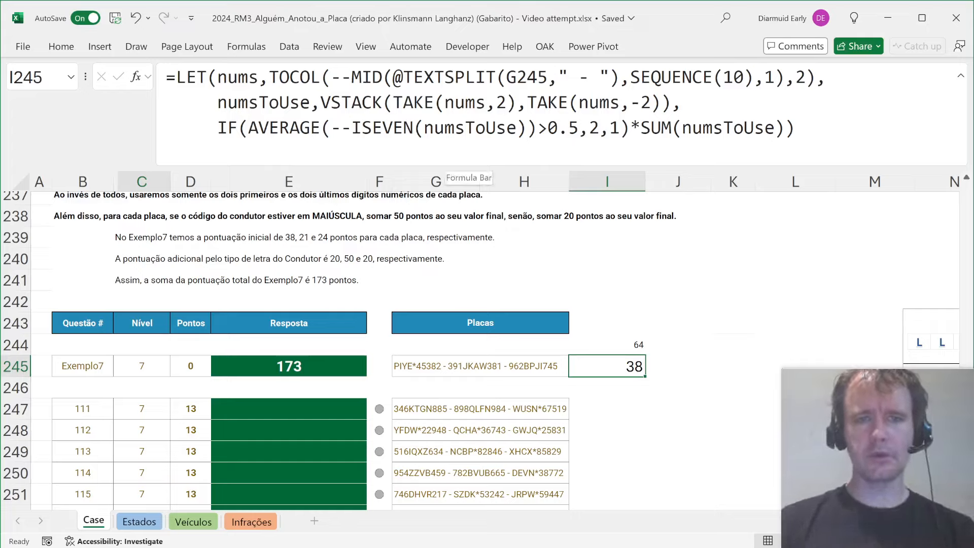
# Replace the @ before TEXTSPLIT in I245 with an INDEX function that picks plate number 2
pyautogui.click(403, 77)
pyautogui.press('BackSpace')
pyautogui.write('in')
pyautogui.press('Tab')
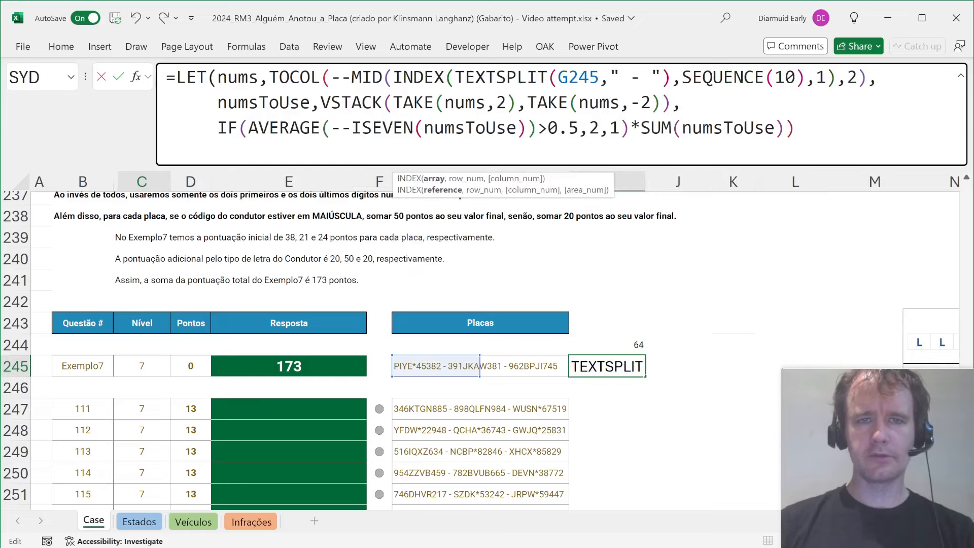
pyautogui.click(672, 77)
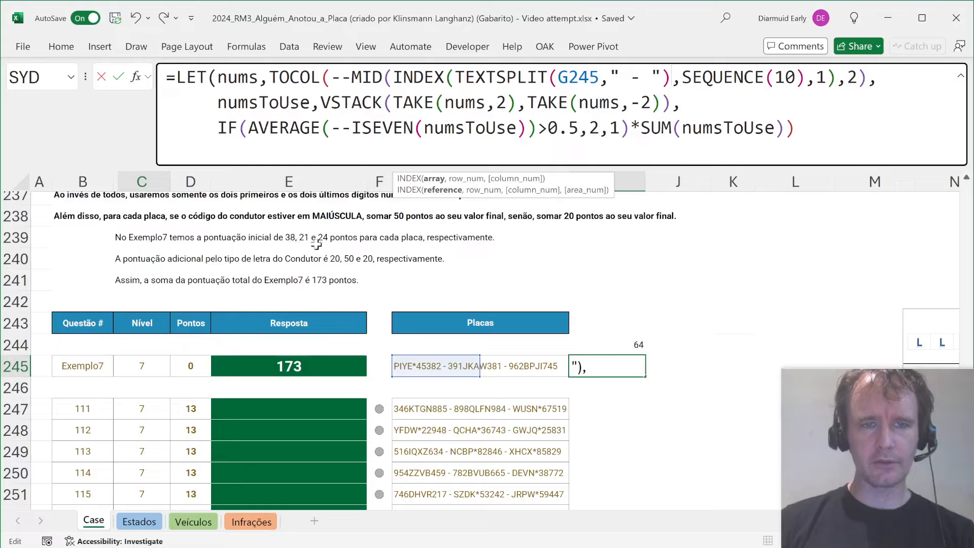
pyautogui.write(',2)')
pyautogui.press('Return')
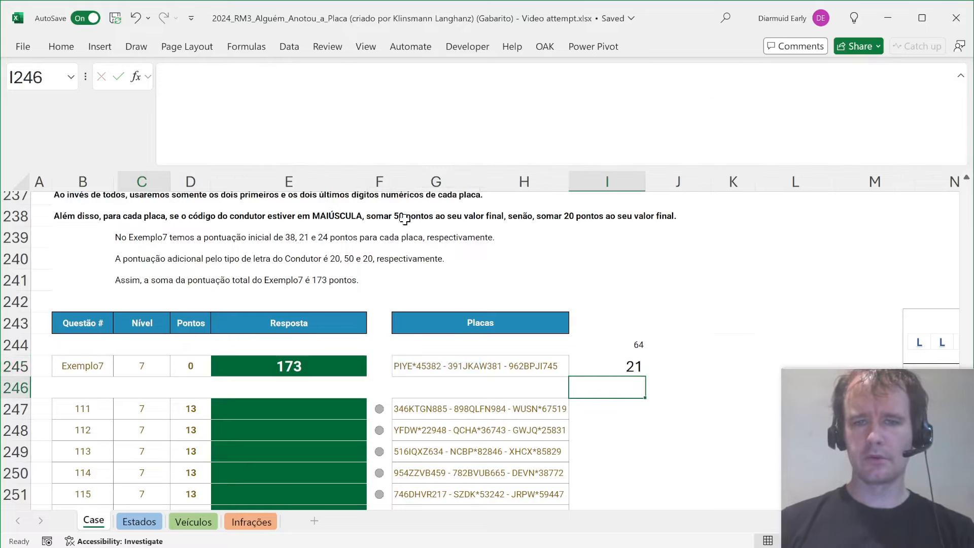
# Change the INDEX position in the I245 formula to 3 to score the third plate
pyautogui.press('Up')
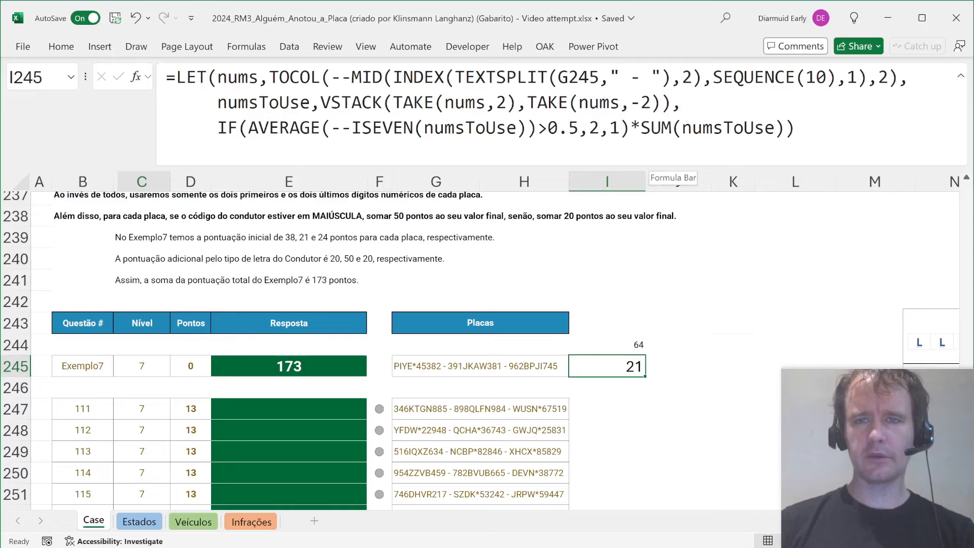
pyautogui.click(691, 77)
pyautogui.press('BackSpace')
pyautogui.write('3')
pyautogui.press('Return')
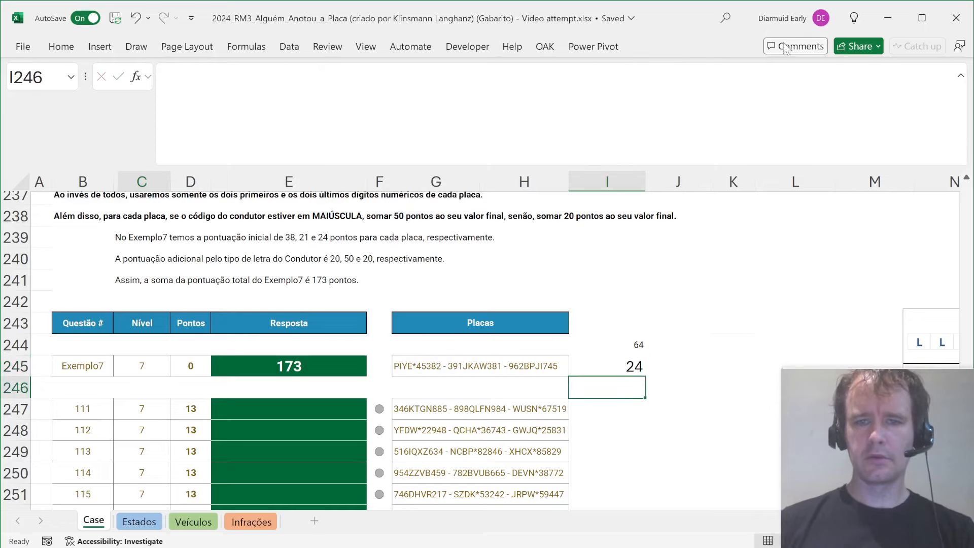
# Start an XLOOKUP formula in J245 with TEXTSPLIT(G245," - ") as the lookup value
pyautogui.press('Up')
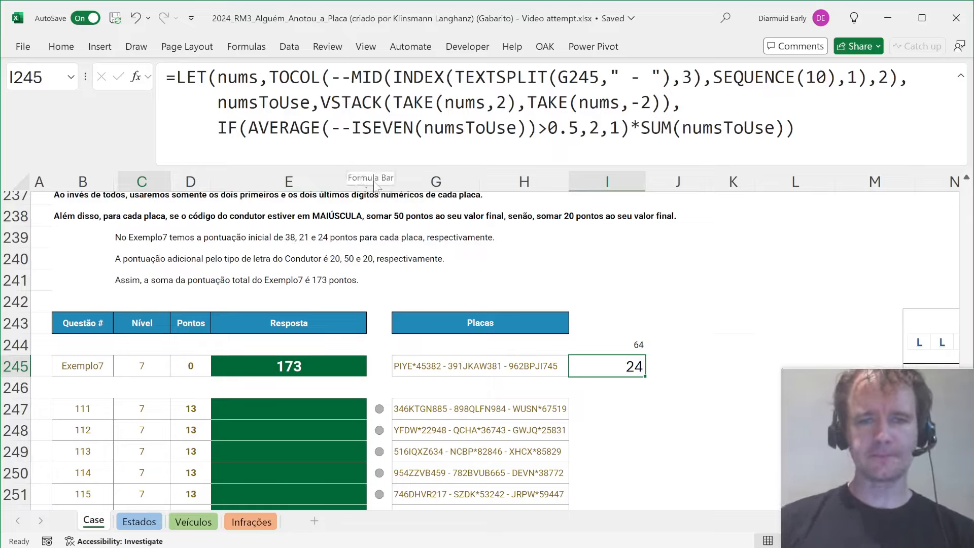
pyautogui.press('Right')
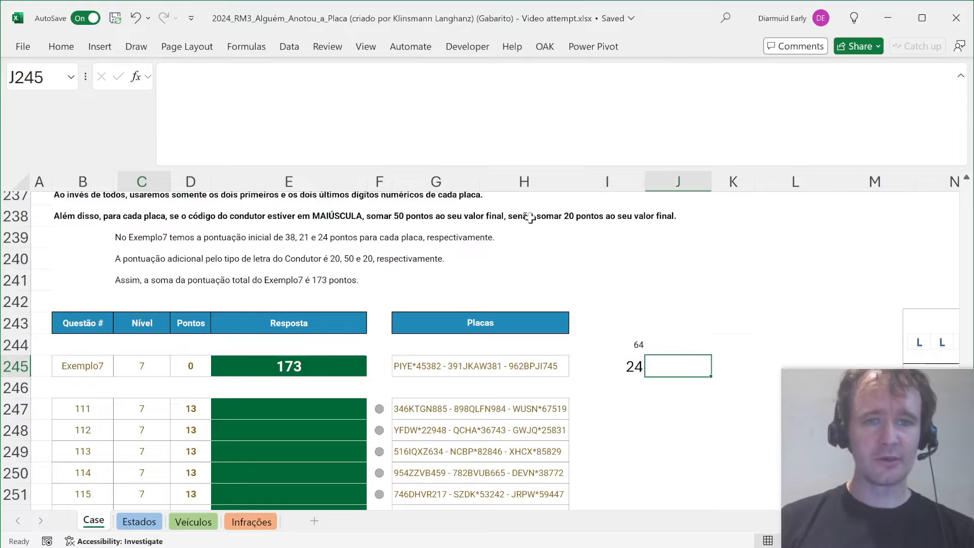
pyautogui.write('=xl')
pyautogui.press('Tab')
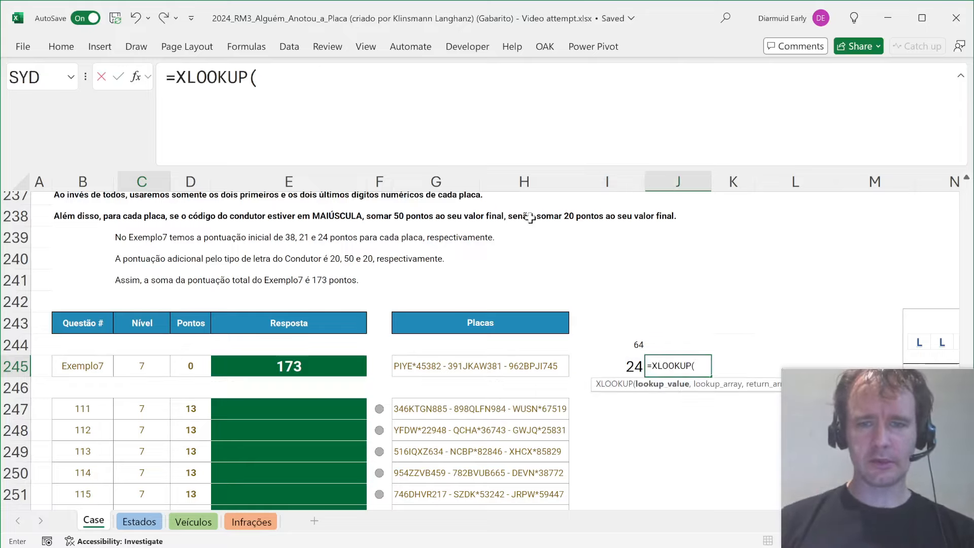
pyautogui.write('text')
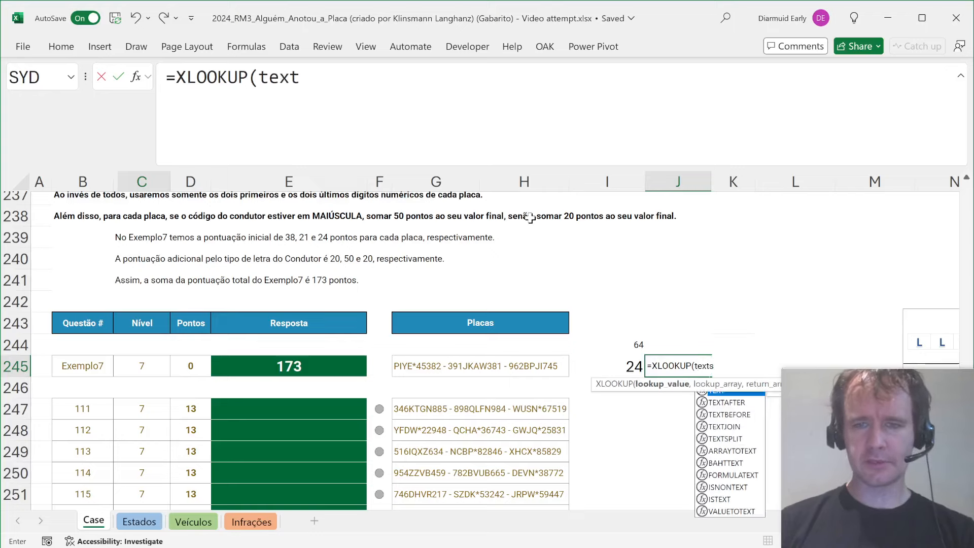
pyautogui.write('s')
pyautogui.press('Tab')
pyautogui.press('Left')
pyautogui.press('Left')
pyautogui.press('Left')
pyautogui.write(',"')
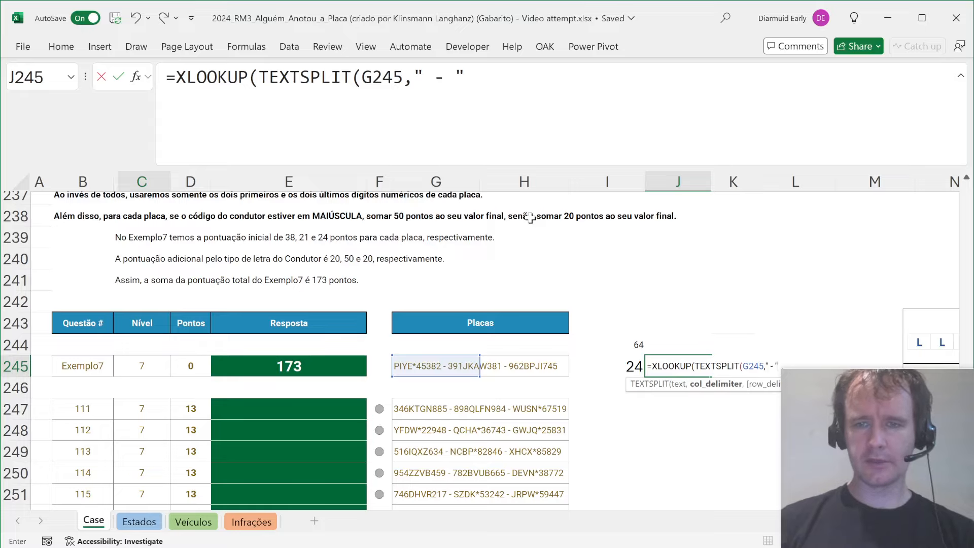
pyautogui.write(' - "),')
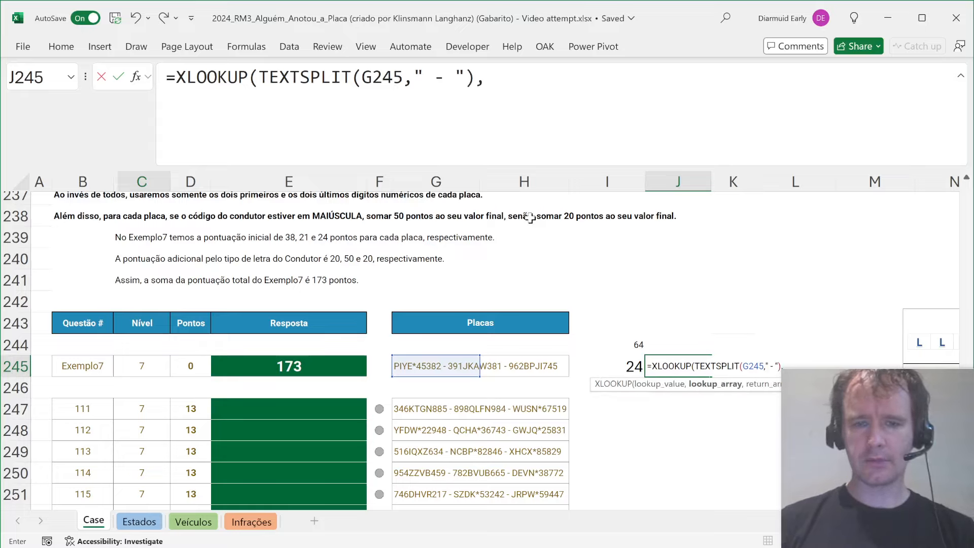
# Set the XLOOKUP's lookup array to the in[Placa do Veículo] table column
pyautogui.write('in')
pyautogui.scroll(-1, 612, 330)
pyautogui.write('[')
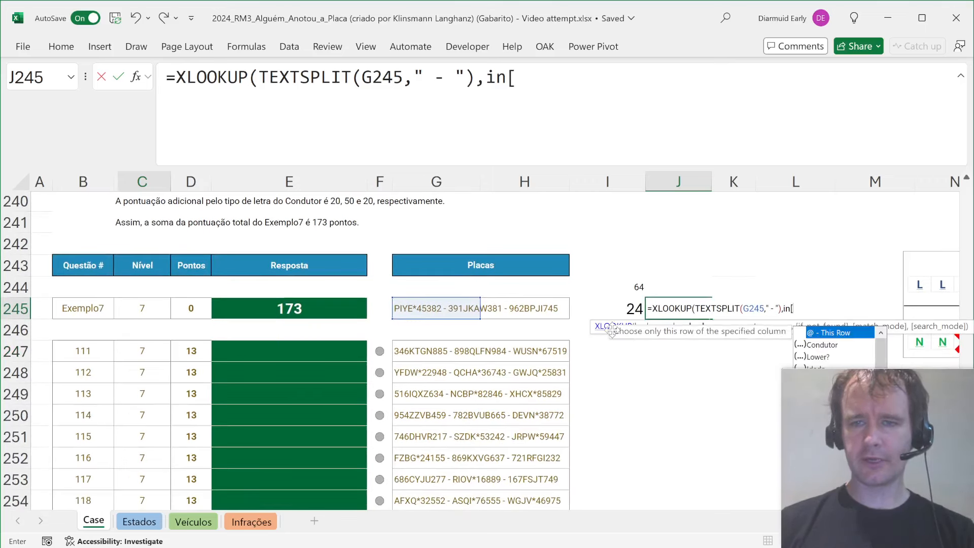
pyautogui.press('Down')
pyautogui.press('Down')
pyautogui.press('Down')
pyautogui.press('Down')
pyautogui.press('Down')
pyautogui.press('Tab')
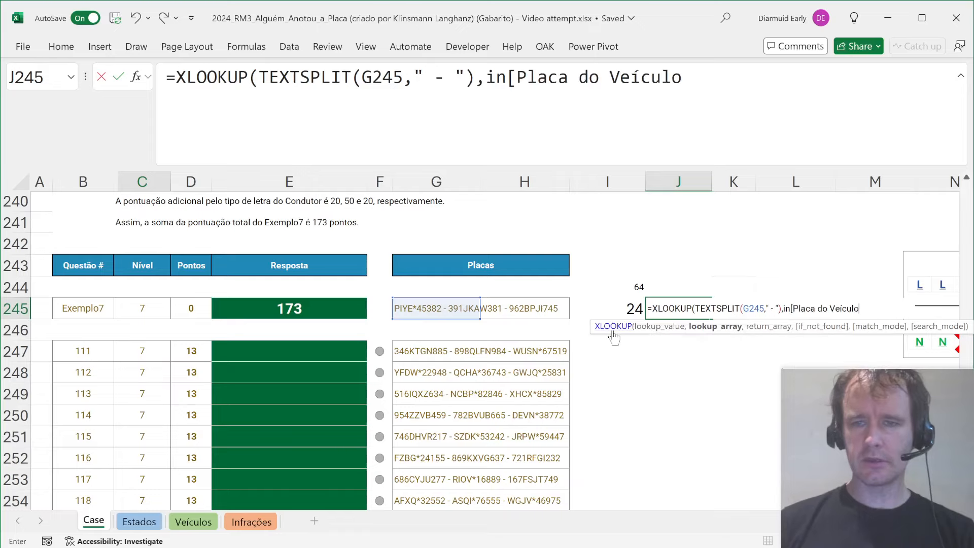
pyautogui.write('],')
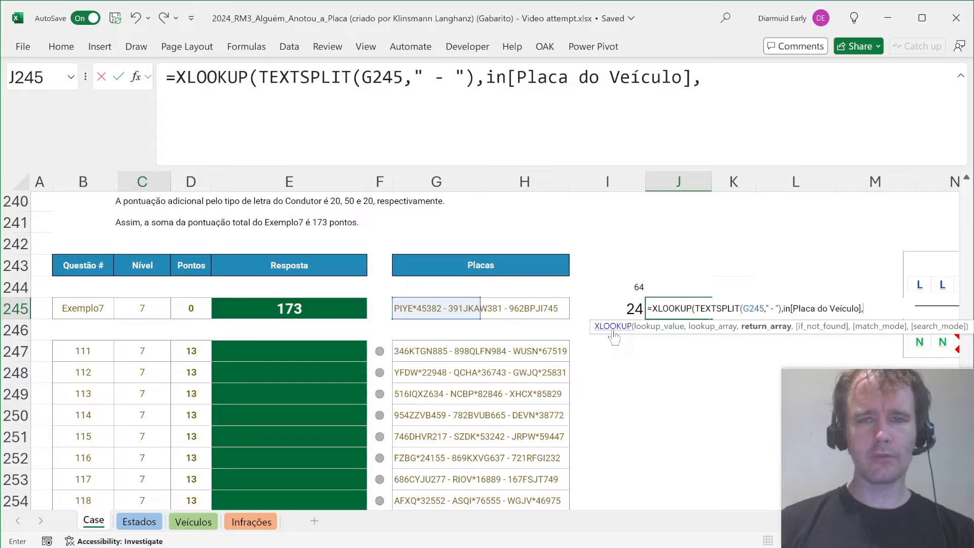
# Set the XLOOKUP's return array to in[Lower?], commit the formula, and select its spilled results
pyautogui.write('in[')
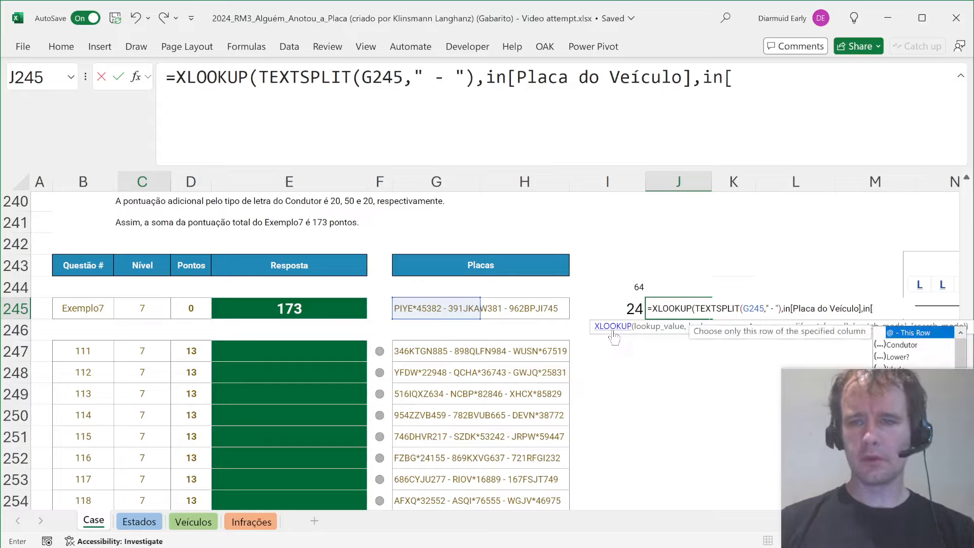
pyautogui.press('Down')
pyautogui.press('Down')
pyautogui.press('Tab')
pyautogui.write(']')
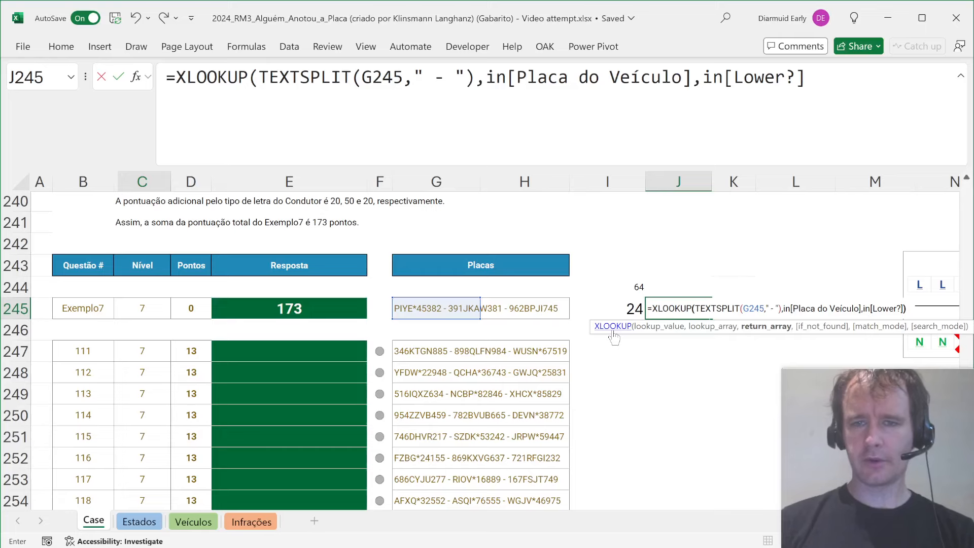
pyautogui.write(')')
pyautogui.press('Return')
pyautogui.press('Up')
pyautogui.hotkey('ctrl', 'shift', 'Right')
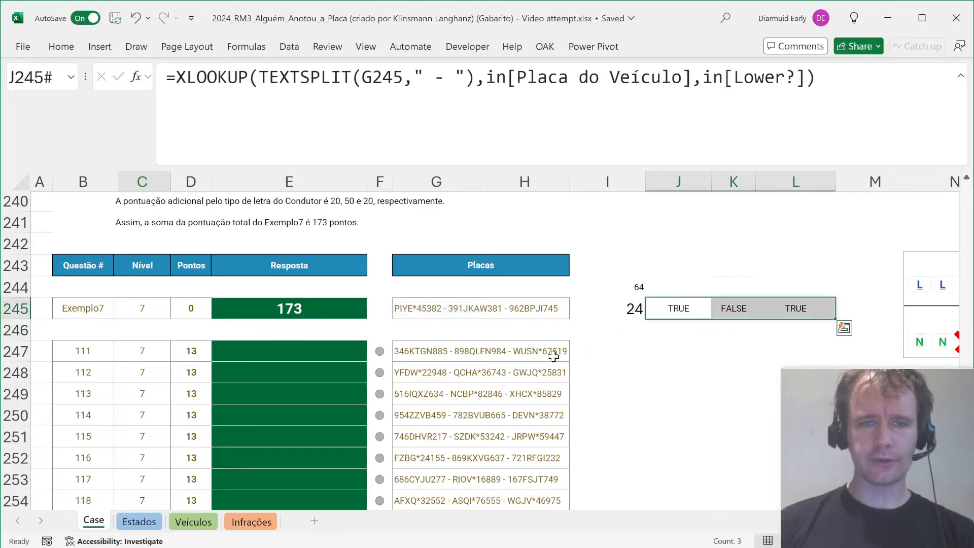
# Wrap the XLOOKUP in J245 in an IF that returns 20 when true and 50 when false
pyautogui.scroll(1, 553, 356)
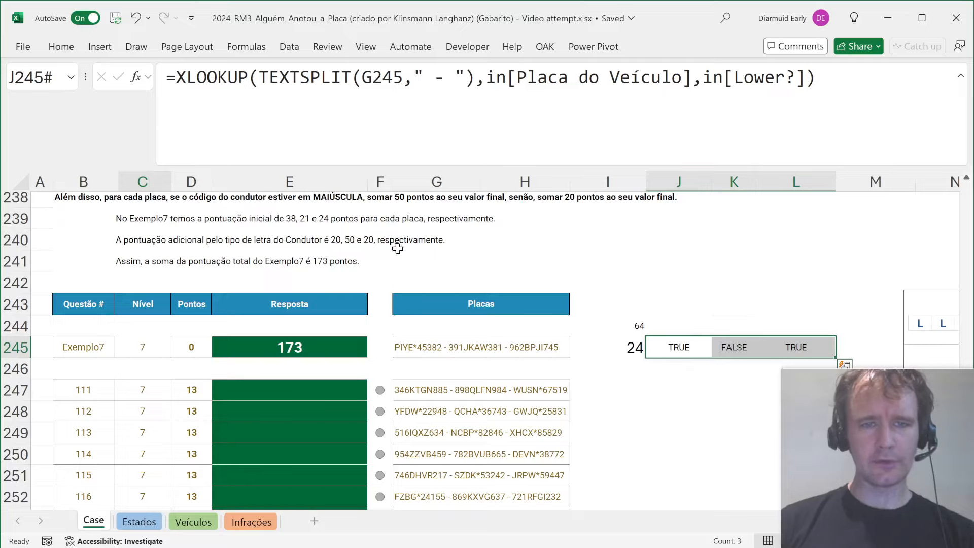
pyautogui.click(176, 77)
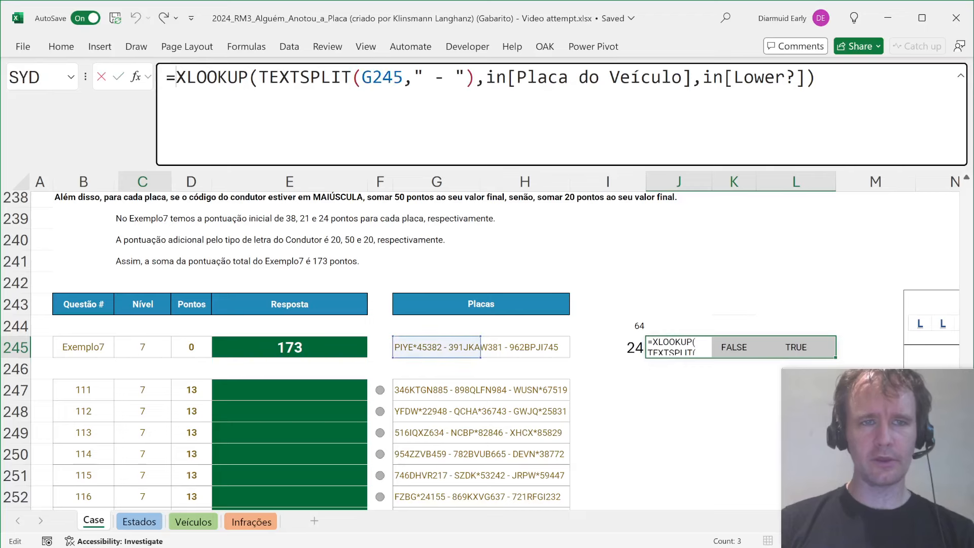
pyautogui.write('IF(')
pyautogui.press('End')
pyautogui.write(',20,')
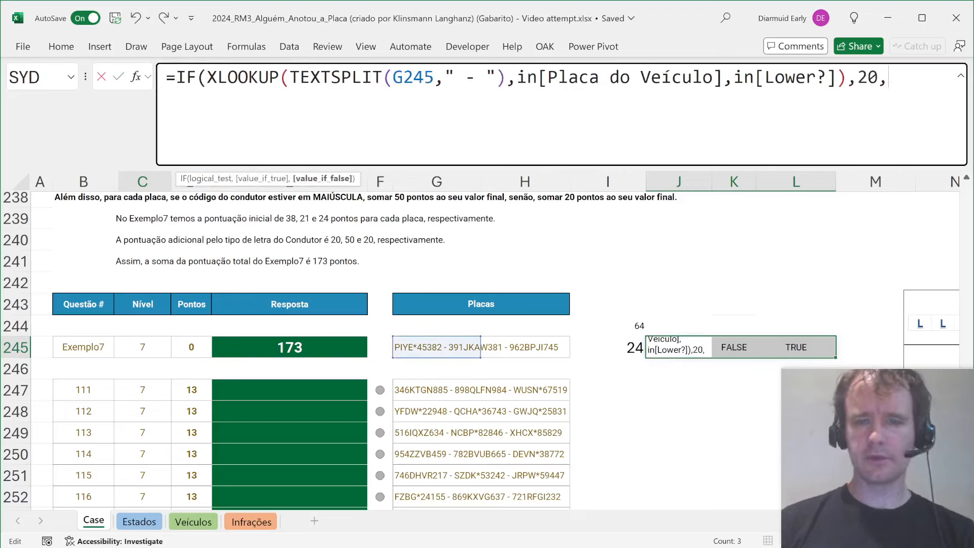
pyautogui.write('50)')
pyautogui.hotkey('ctrl', 'Return')
pyautogui.press('Up')
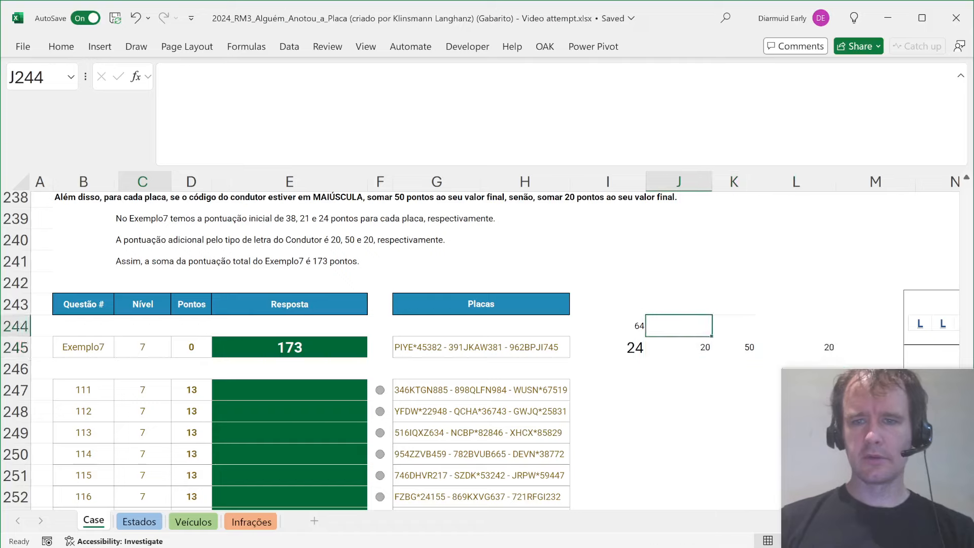
# Wrap the IF formula in J245 in SUM to total the bonus across the plates
pyautogui.press('Down')
pyautogui.hotkey('shift', 'Right')
pyautogui.hotkey('shift', 'Right')
pyautogui.press('Left')
pyautogui.press('Right')
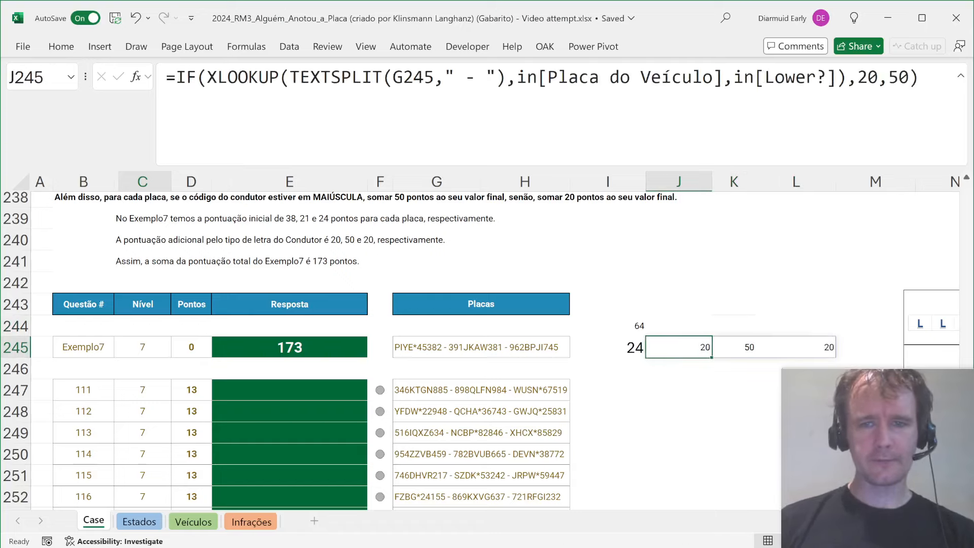
pyautogui.press('Left')
pyautogui.press('Right')
pyautogui.press('F2')
pyautogui.press('Home')
pyautogui.press('Right')
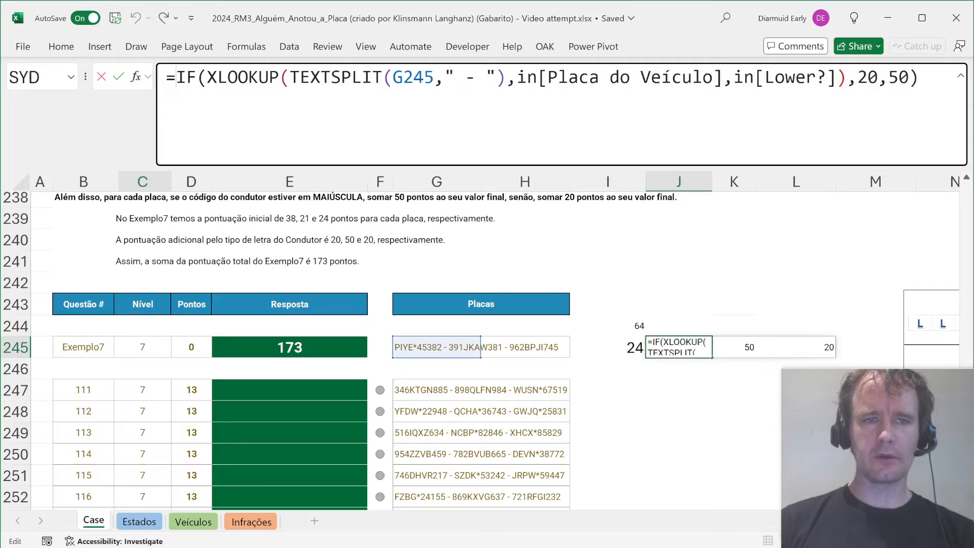
pyautogui.write('sum')
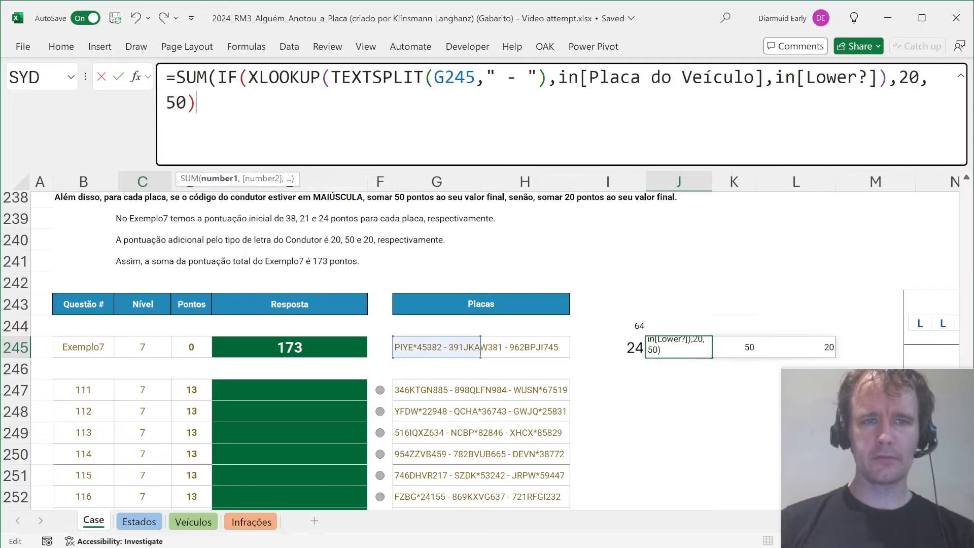
pyautogui.write(')')
pyautogui.press('Return')
pyautogui.press('Up')
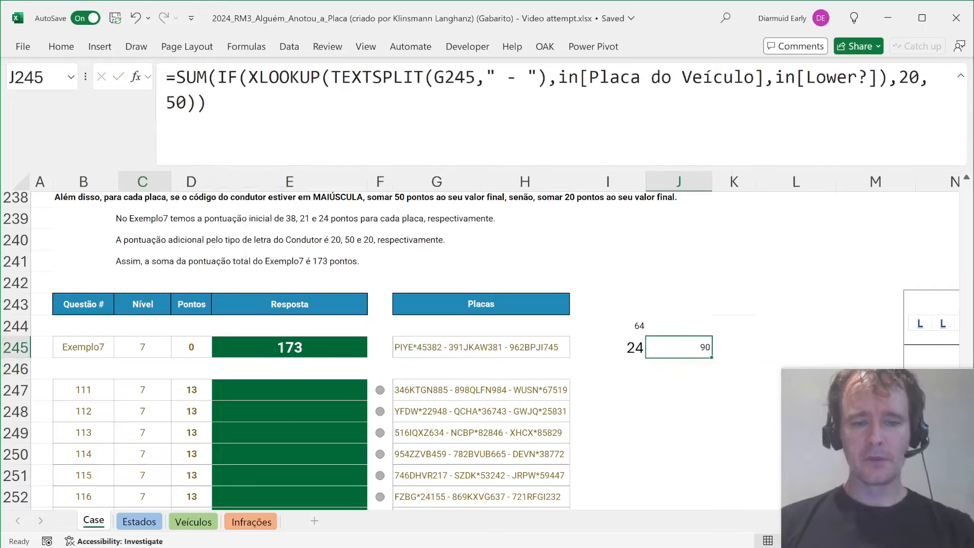
# Move the bonus SUM formula from J245 to K245
pyautogui.hotkey('ctrl', 'x')
pyautogui.press('Right')
pyautogui.hotkey('ctrl', 'v')
# Put a LAMBDA with the parameter plate around the LET formula in I245, starting LET on its own line
pyautogui.press('Left')
pyautogui.press('Left')
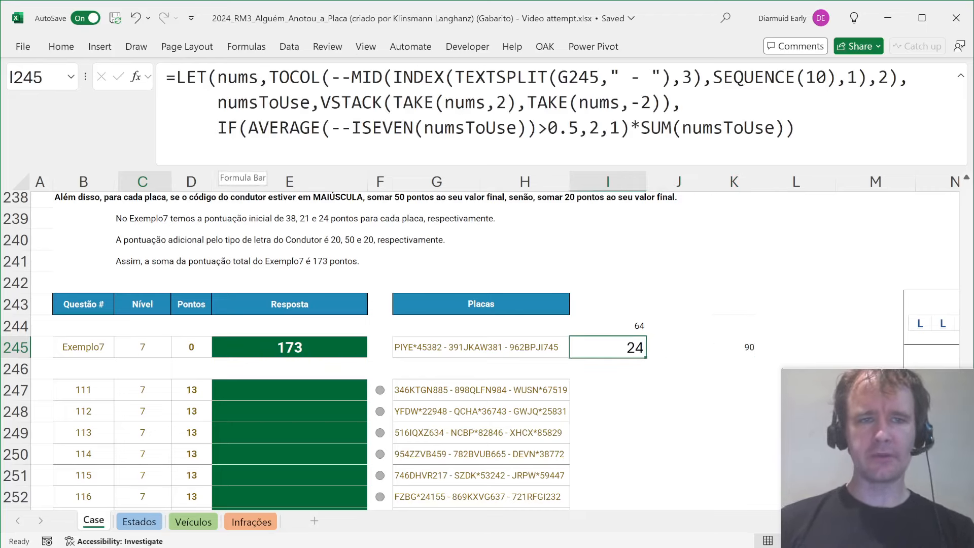
pyautogui.click(177, 78)
pyautogui.write('lambda')
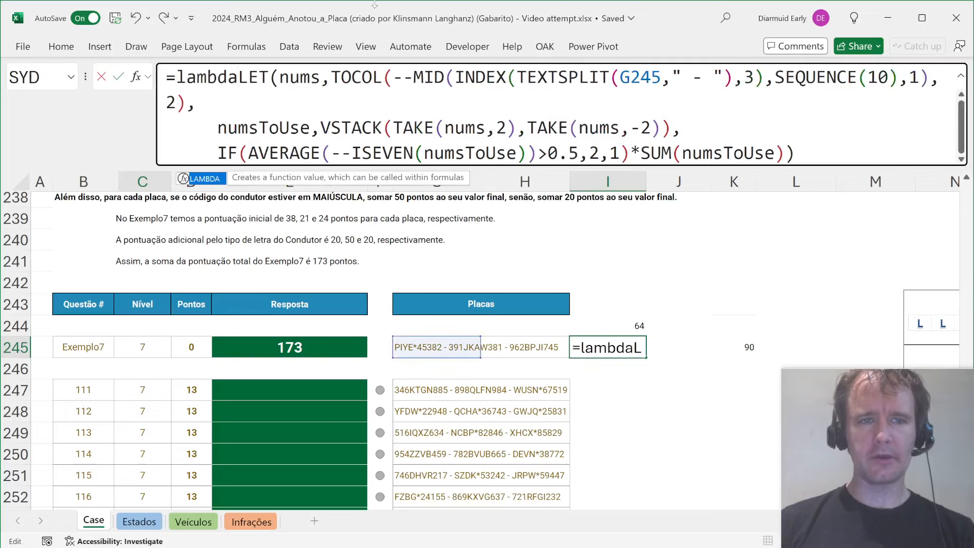
pyautogui.write('(plate,')
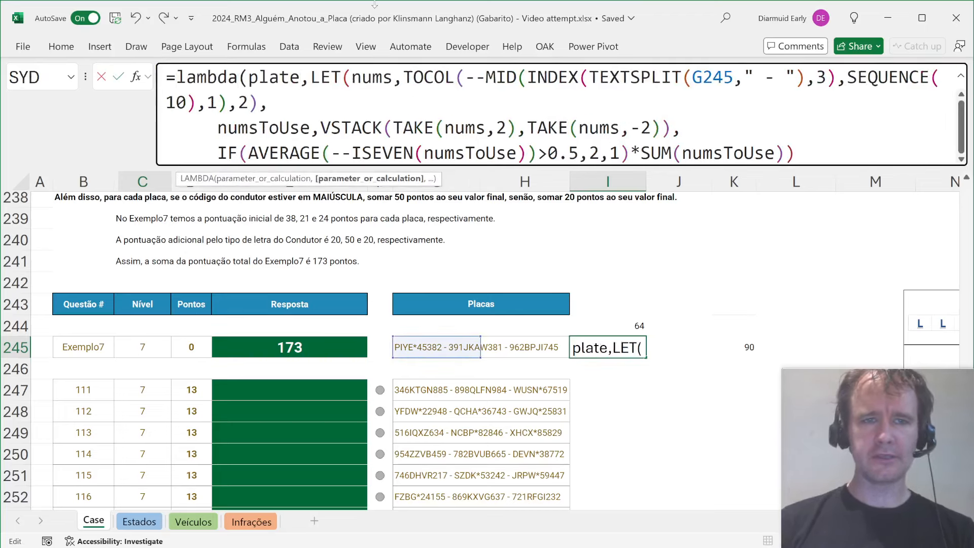
pyautogui.hotkey('alt', 'Return')
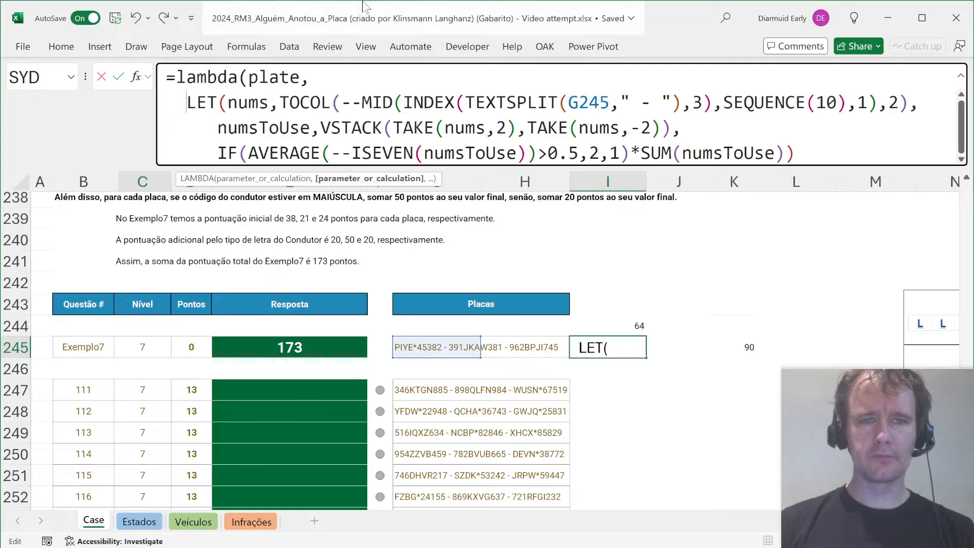
pyautogui.press('BackSpace')
pyautogui.press('BackSpace')
pyautogui.press('BackSpace')
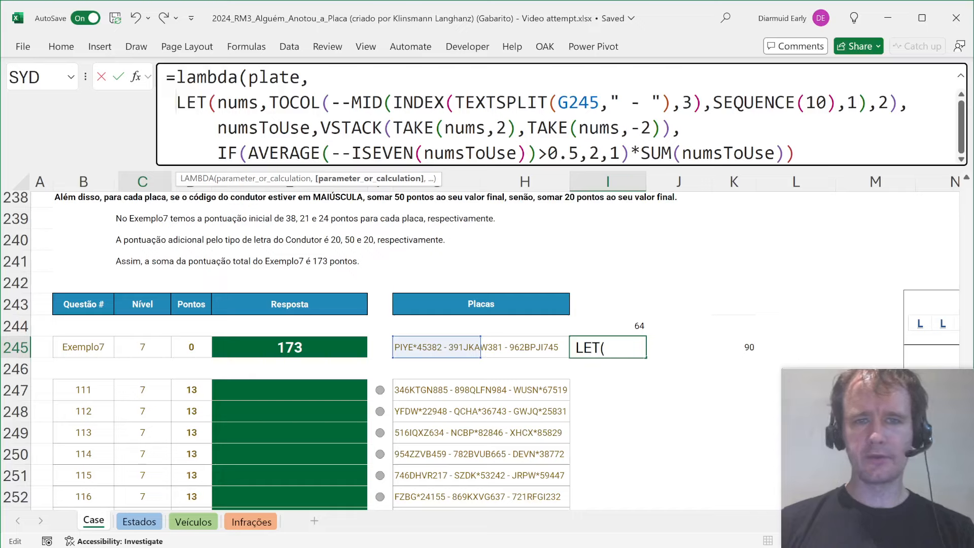
# Replace INDEX(TEXTSPLIT(G245," - "),3) inside MID with plate and add the LAMBDA's closing parenthesis
pyautogui.click(394, 103)
pyautogui.click(383, 178)
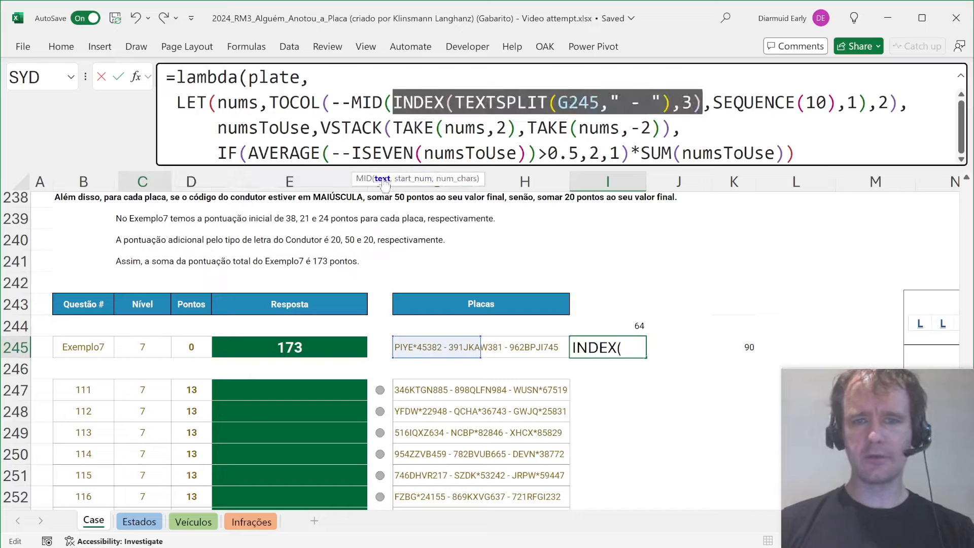
pyautogui.write('plate')
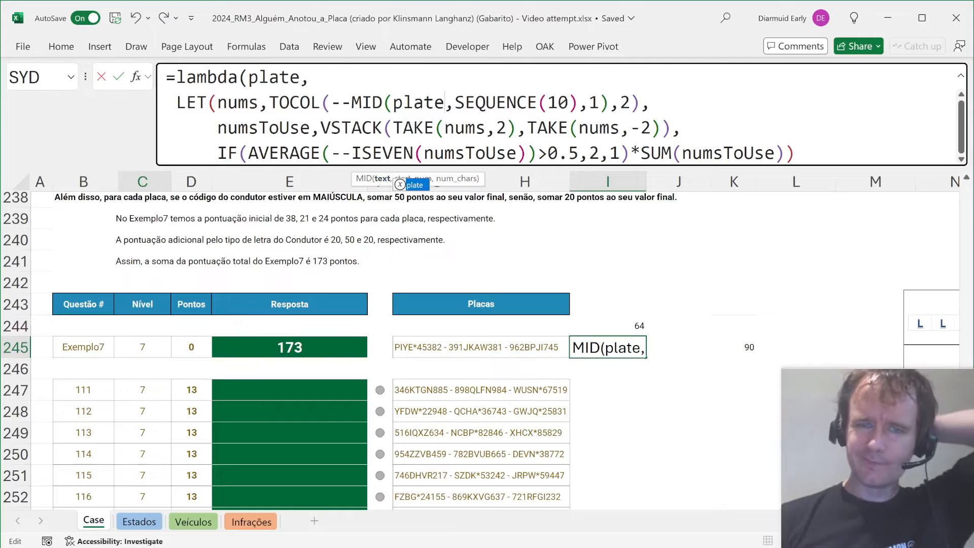
pyautogui.click(795, 153)
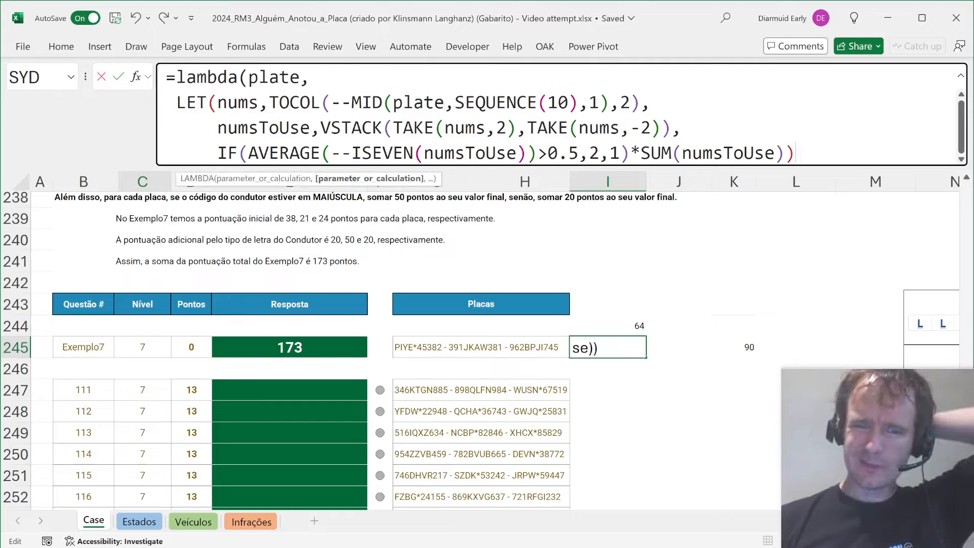
pyautogui.write(')')
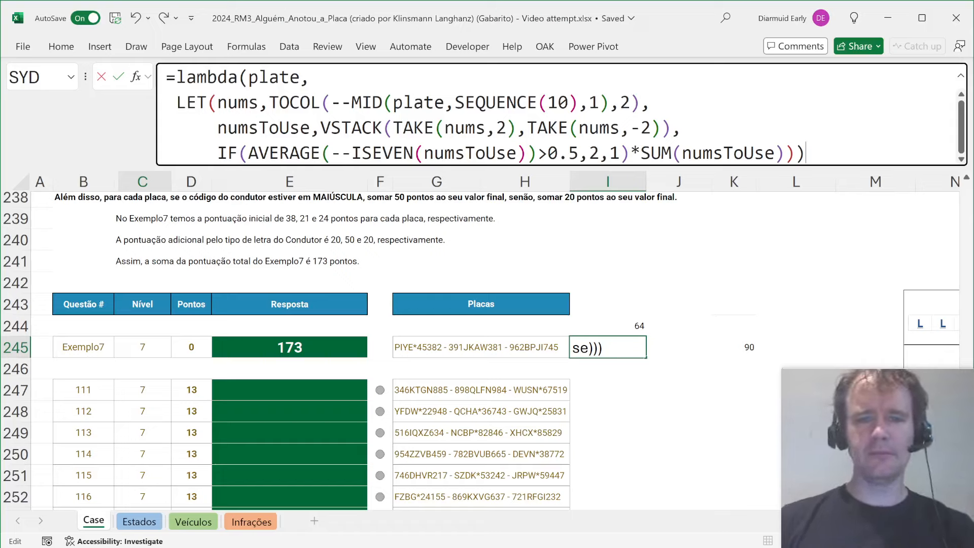
# Copy the complete LAMBDA expression in I245 and commit the formula
pyautogui.moveTo(177, 78); pyautogui.dragTo(805, 154)
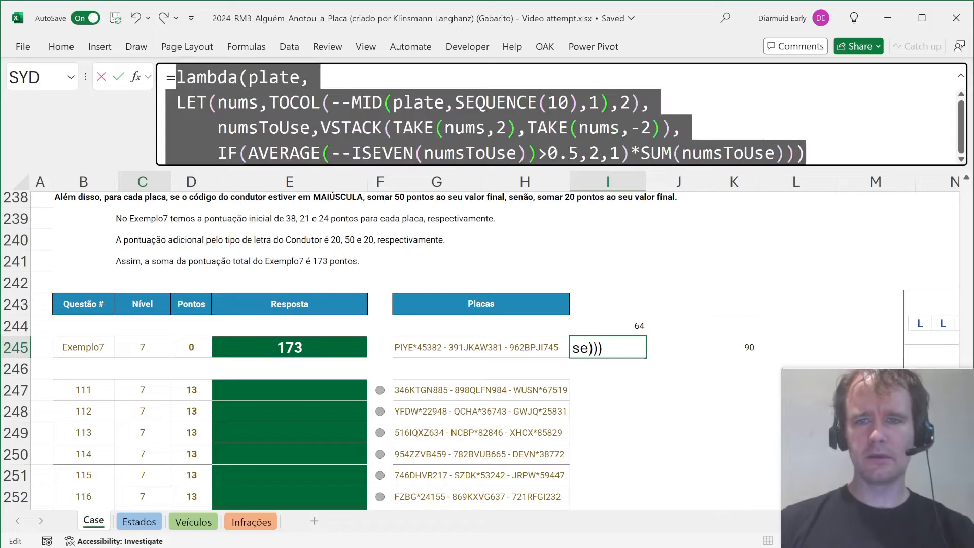
pyautogui.press('Return')
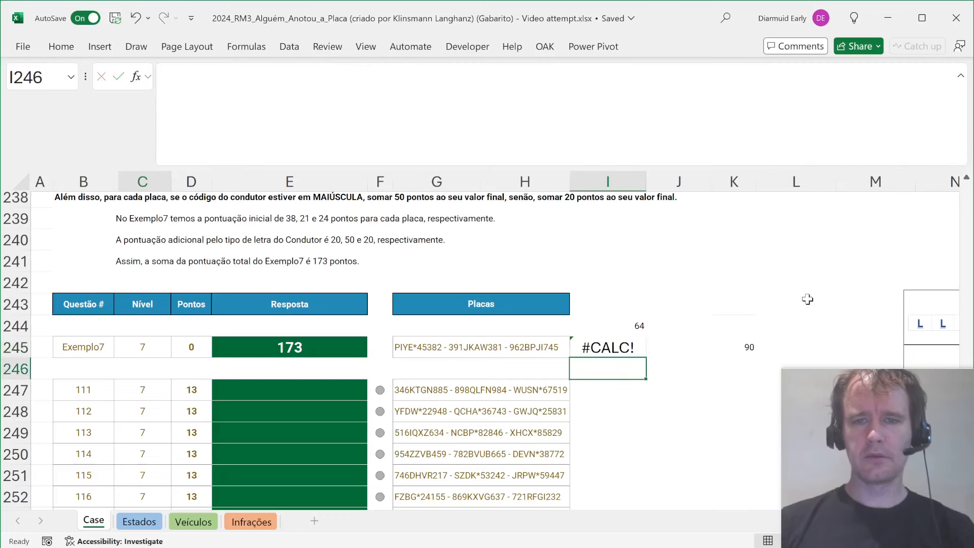
pyautogui.press('Up')
# Define a workbook-scoped name L7Plate that refers to the copied LAMBDA expression, and close the Name Manager
pyautogui.hotkey('ctrl', 'F3')
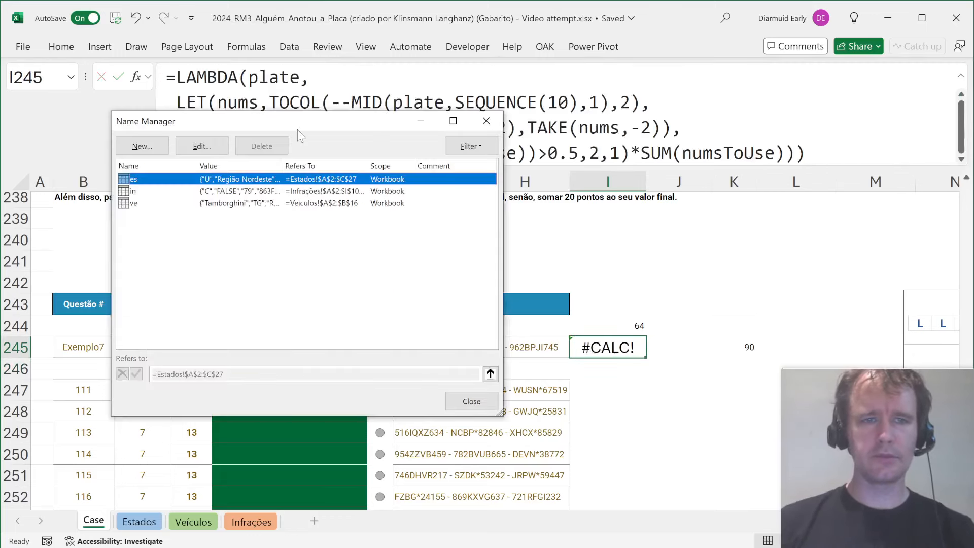
pyautogui.click(157, 146)
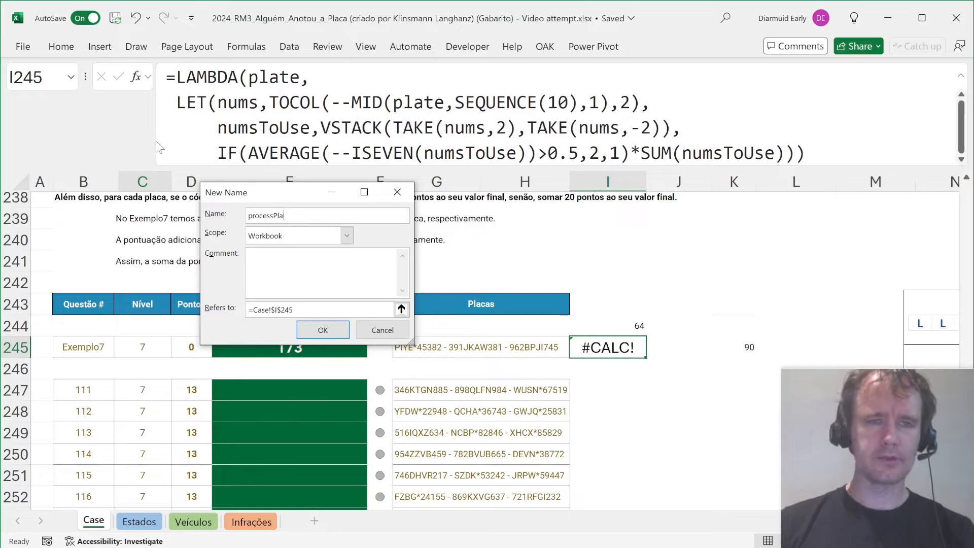
pyautogui.press('BackSpace')
pyautogui.press('BackSpace')
pyautogui.press('BackSpace')
pyautogui.press('BackSpace')
pyautogui.press('BackSpace')
pyautogui.press('BackSpace')
pyautogui.press('BackSpace')
pyautogui.press('BackSpace')
pyautogui.press('BackSpace')
pyautogui.press('BackSpace')
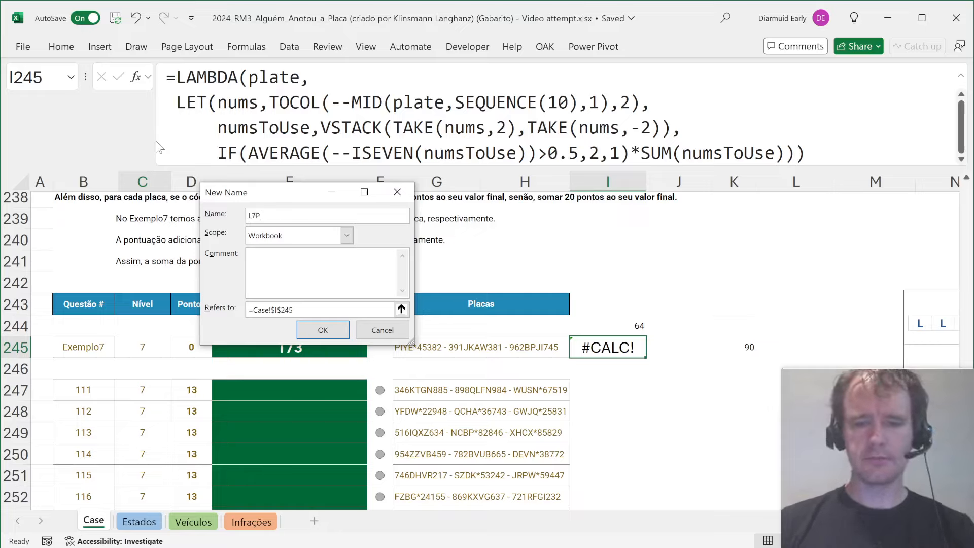
pyautogui.write('L7Plate')
pyautogui.press('Tab')
pyautogui.press('Tab')
pyautogui.press('Tab')
pyautogui.hotkey('ctrl', 'v')
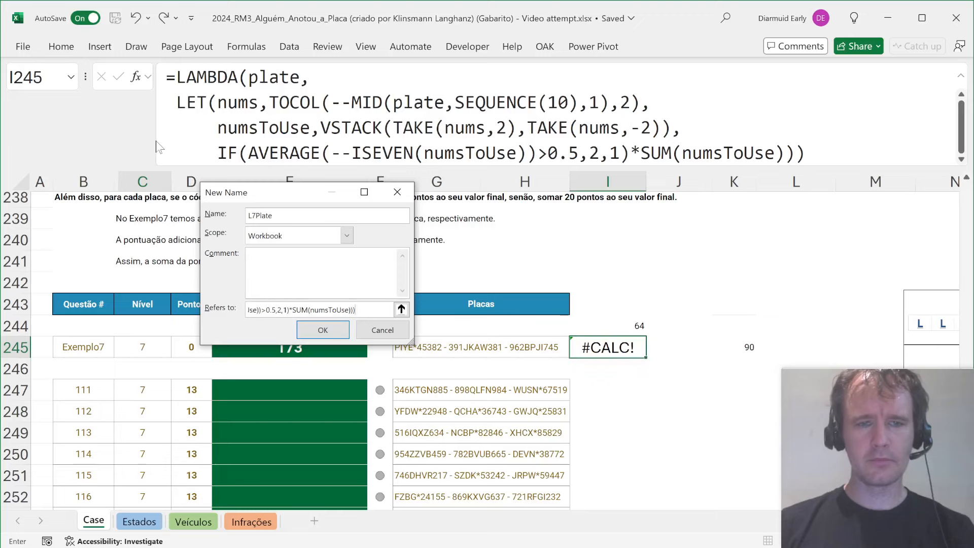
pyautogui.press('Return')
pyautogui.click(472, 401)
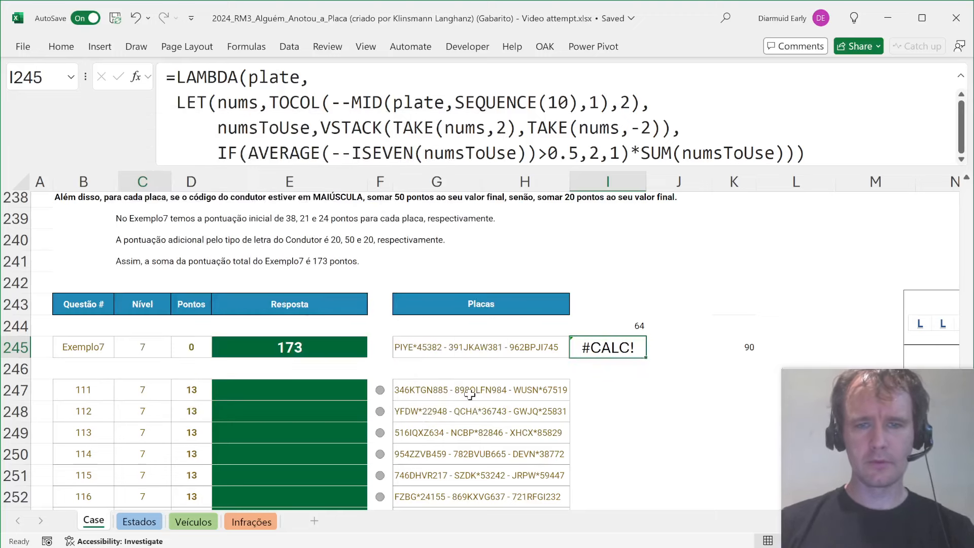
# Start a MAP formula in I246 with TEXTSPLIT(G245," - ") as its array
pyautogui.write('=')
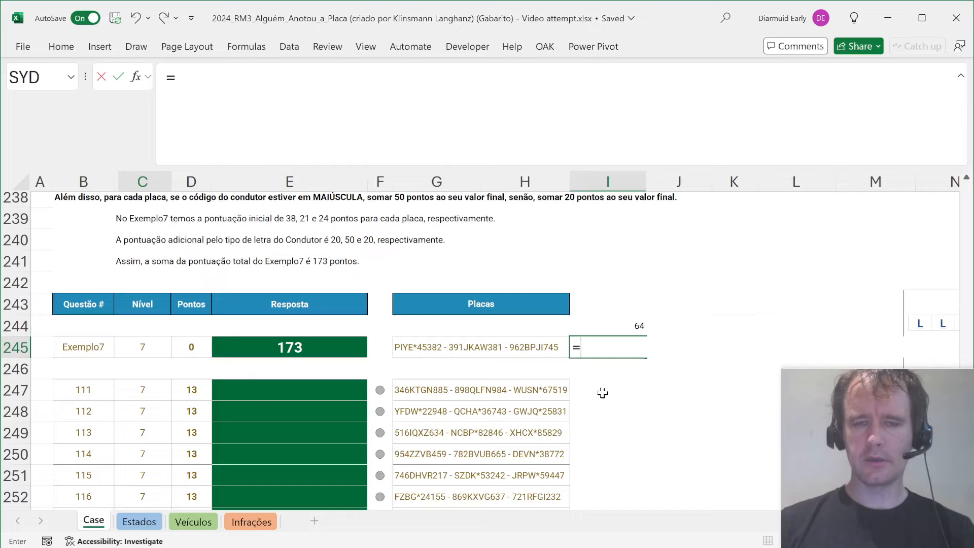
pyautogui.press('Escape')
pyautogui.press('Down')
pyautogui.write('=map')
pyautogui.press('Tab')
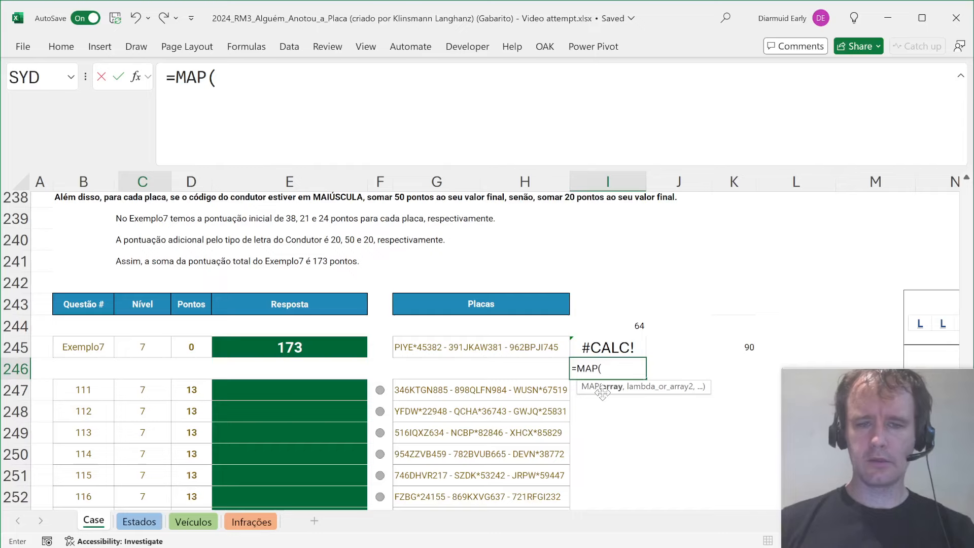
pyautogui.write('texts')
pyautogui.press('Tab')
pyautogui.press('Up')
pyautogui.press('Left')
pyautogui.press('Left')
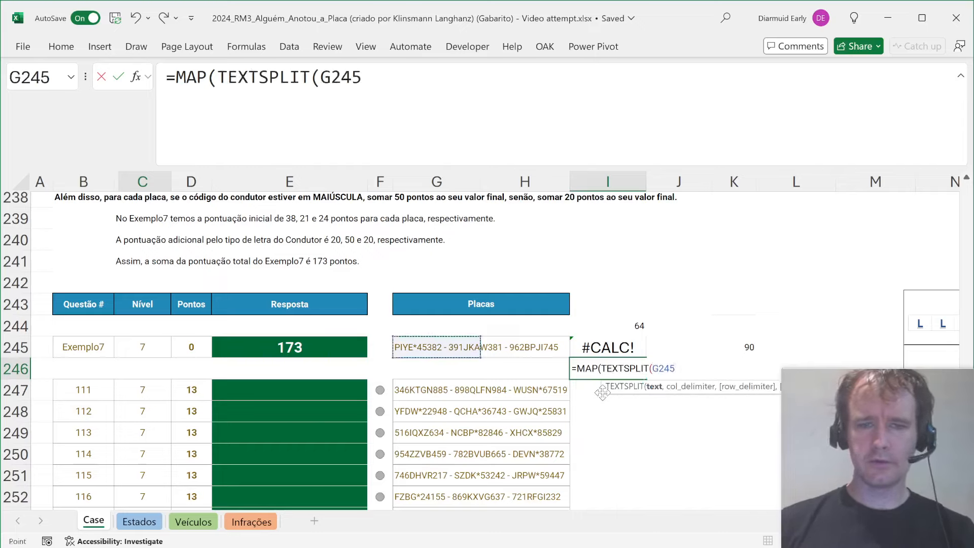
pyautogui.write(',"')
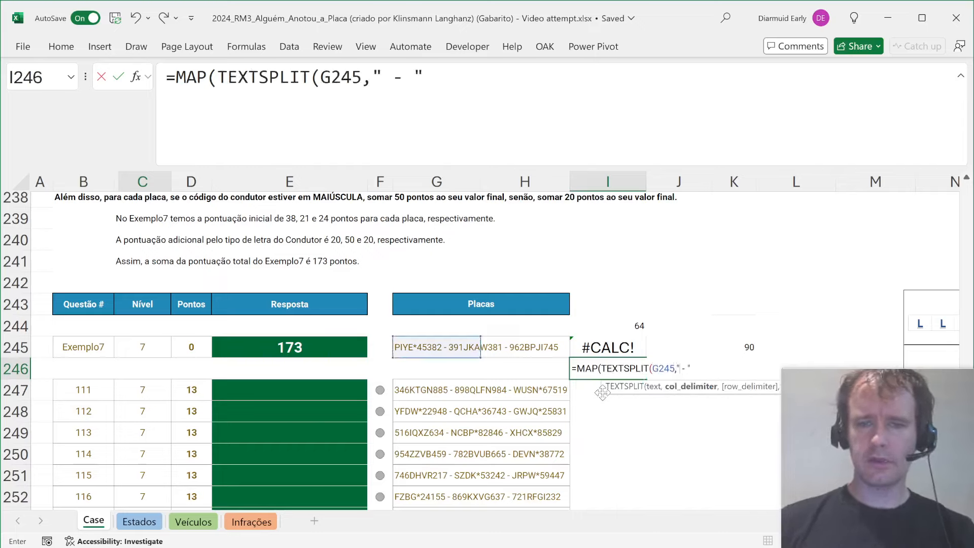
pyautogui.write(' - ")')
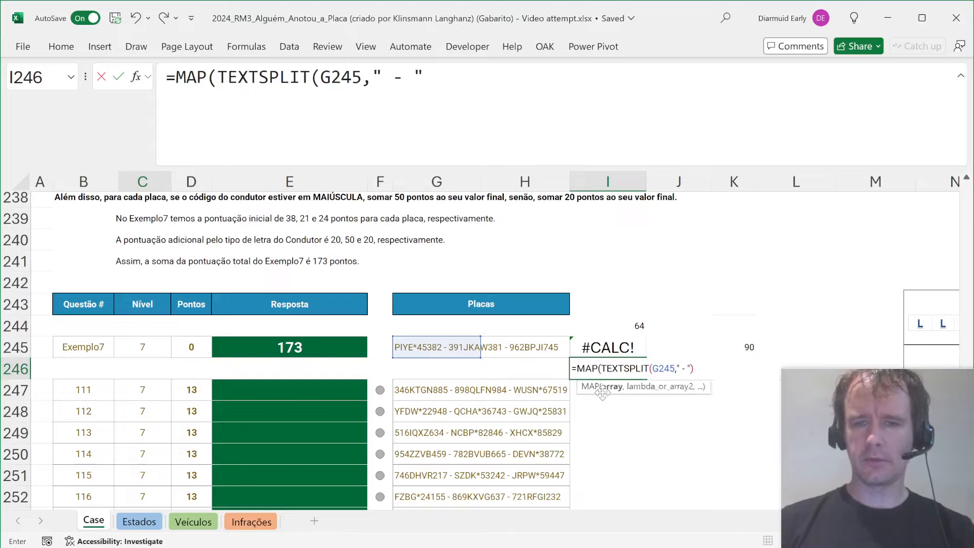
# Try L7Plate as the MAP's function argument in I246 and commit the formula
pyautogui.write(',L7Plate)')
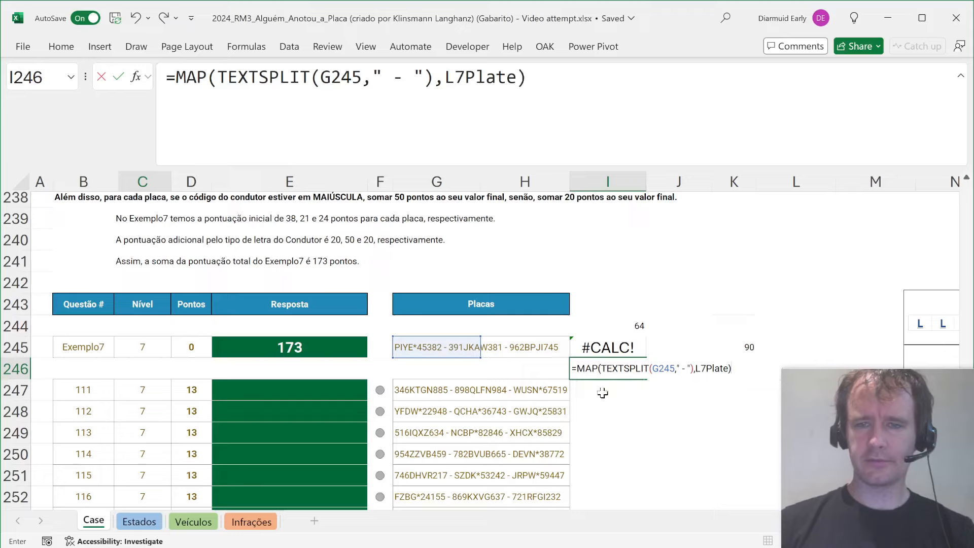
pyautogui.press('Return')
pyautogui.press('Up')
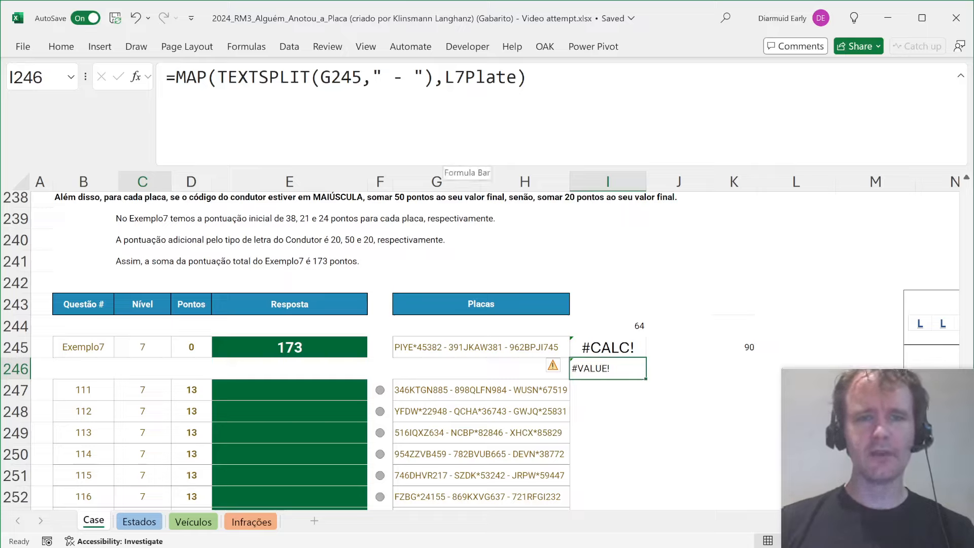
pyautogui.moveTo(217, 77); pyautogui.dragTo(176, 77)
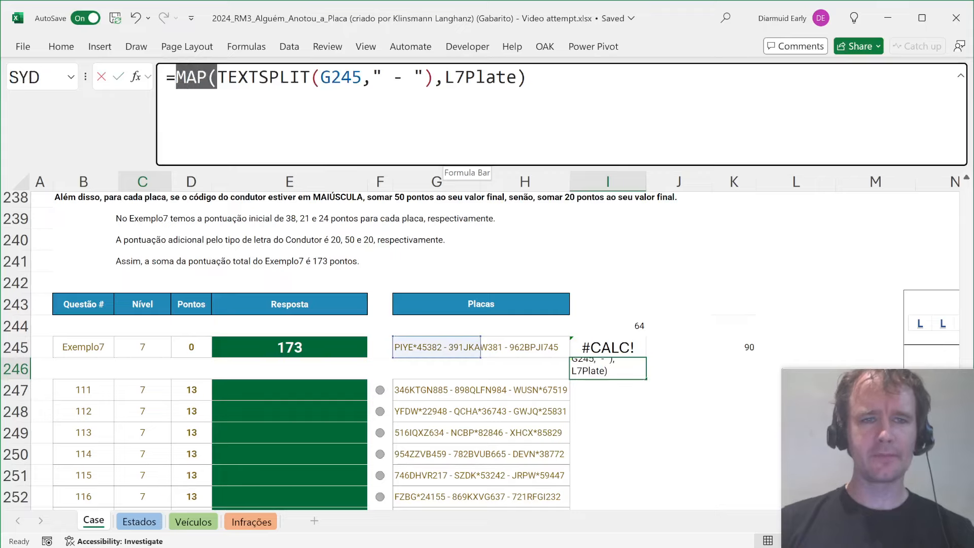
pyautogui.write('@')
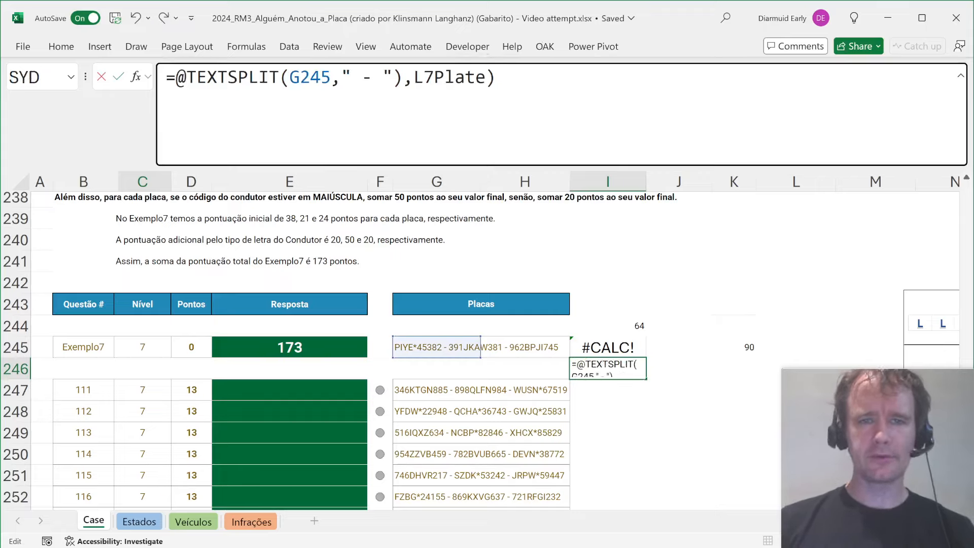
pyautogui.moveTo(402, 77); pyautogui.dragTo(496, 77)
pyautogui.press('BackSpace')
pyautogui.write(')')
pyautogui.press('BackSpace')
pyautogui.press('Return')
pyautogui.press('Up')
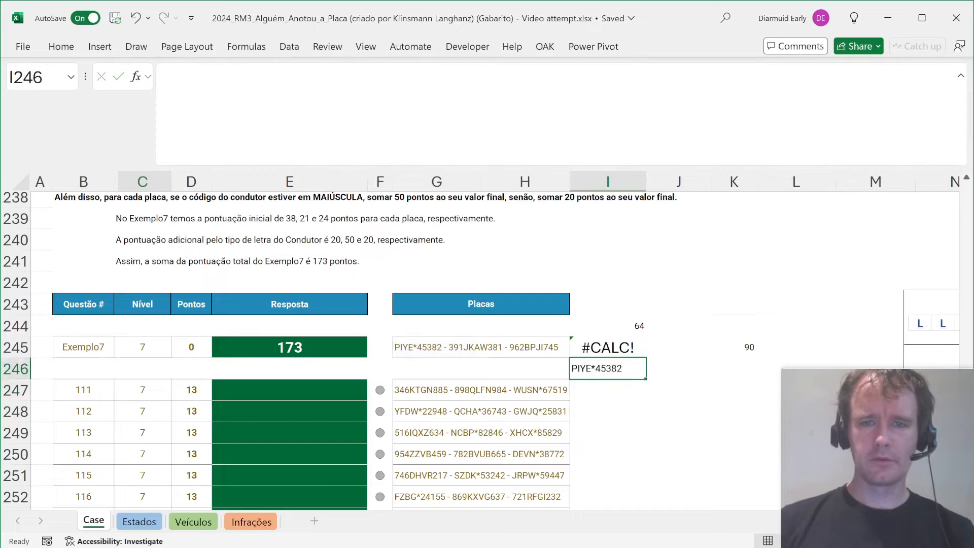
pyautogui.click(175, 77)
pyautogui.write('L7@TEXTSPLIT(G245," -')
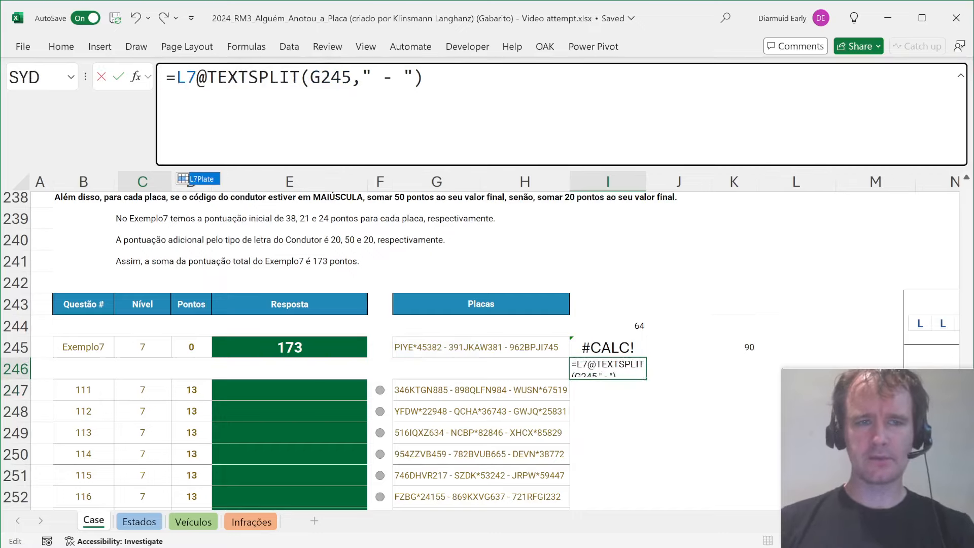
pyautogui.press('Tab')
pyautogui.press('End')
pyautogui.write(')')
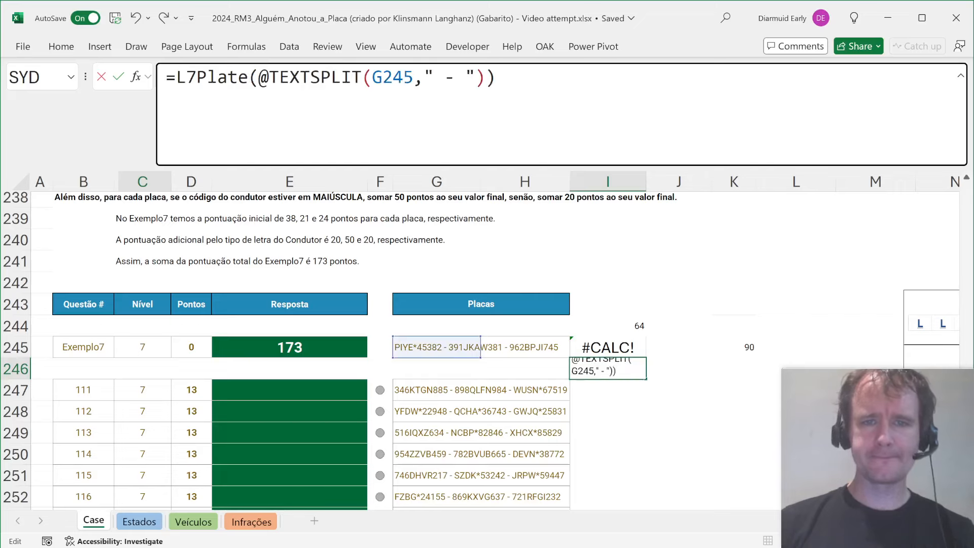
pyautogui.press('Return')
# Examine the plate argument inside the MID function of the LAMBDA formula in I245
pyautogui.press('Up')
pyautogui.press('Up')
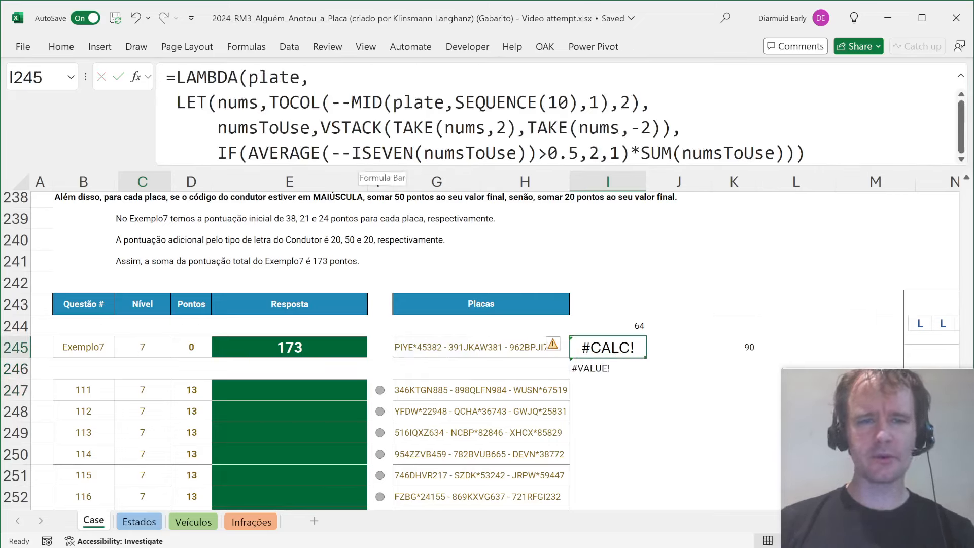
pyautogui.click(434, 103)
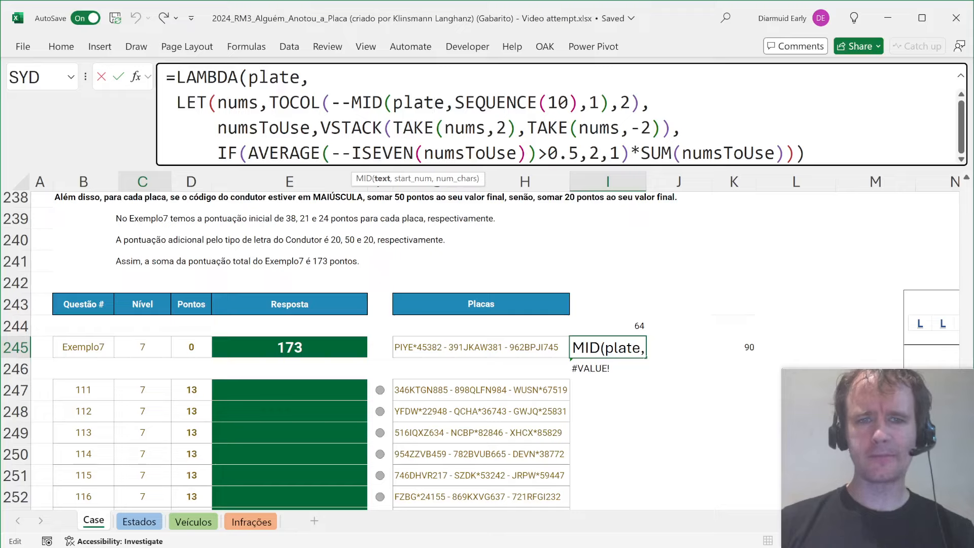
pyautogui.hotkey('ctrl', 'Return')
# Move the driver-code bonus formula from K245 to M245
pyautogui.press('Right')
pyautogui.press('Right')
pyautogui.hotkey('ctrl', 'c')
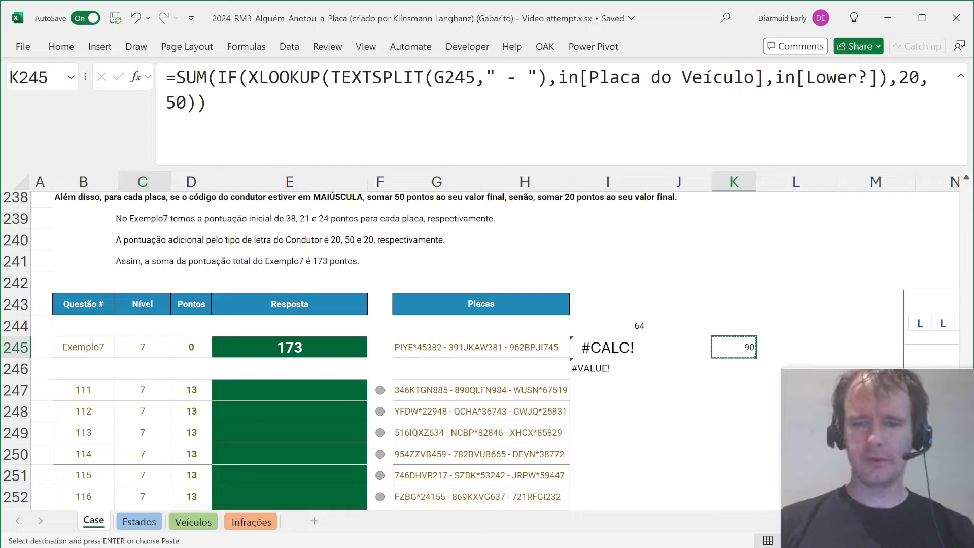
pyautogui.press('Right')
pyautogui.press('Right')
pyautogui.press('Left')
pyautogui.press('Left')
pyautogui.hotkey('ctrl', 'x')
pyautogui.press('Right')
pyautogui.press('Right')
pyautogui.hotkey('ctrl', 'v')
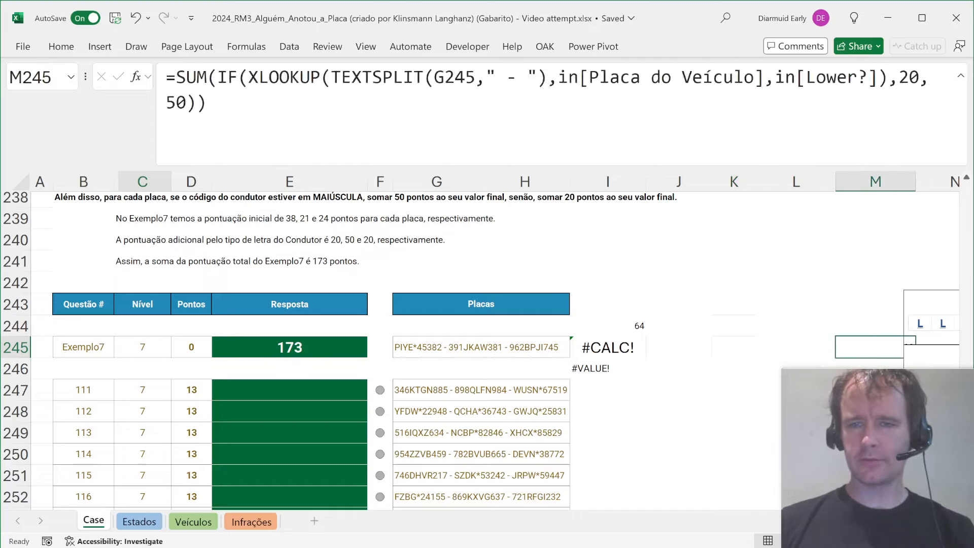
# Undo the recent edits until I245 again holds the LET formula using INDEX(TEXTSPLIT(G245," - "),3)
pyautogui.press('Left')
pyautogui.press('Left')
pyautogui.press('Left')
pyautogui.press('Left')
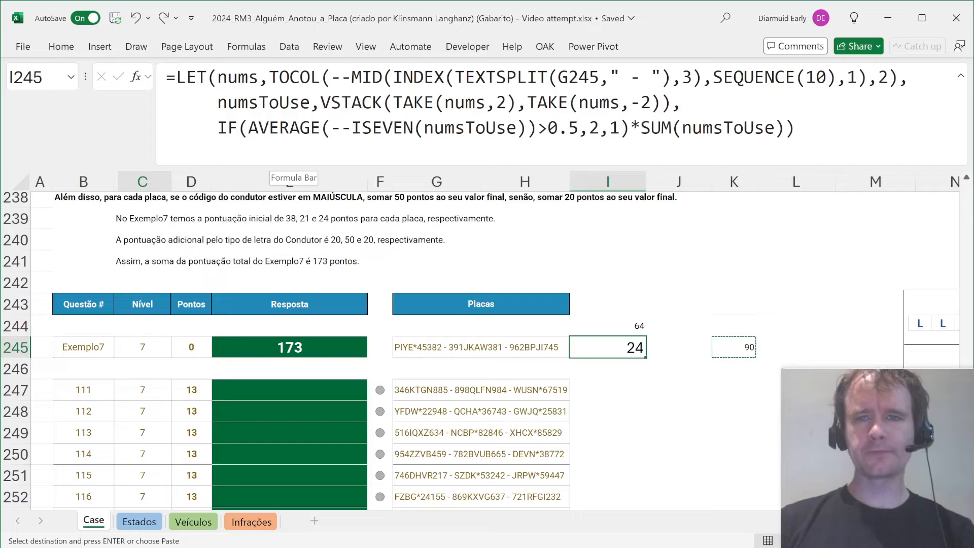
# Move the driver-code bonus formula from K245 to L245
pyautogui.press('Right')
pyautogui.press('Right')
pyautogui.hotkey('ctrl', 'x')
pyautogui.press('Right')
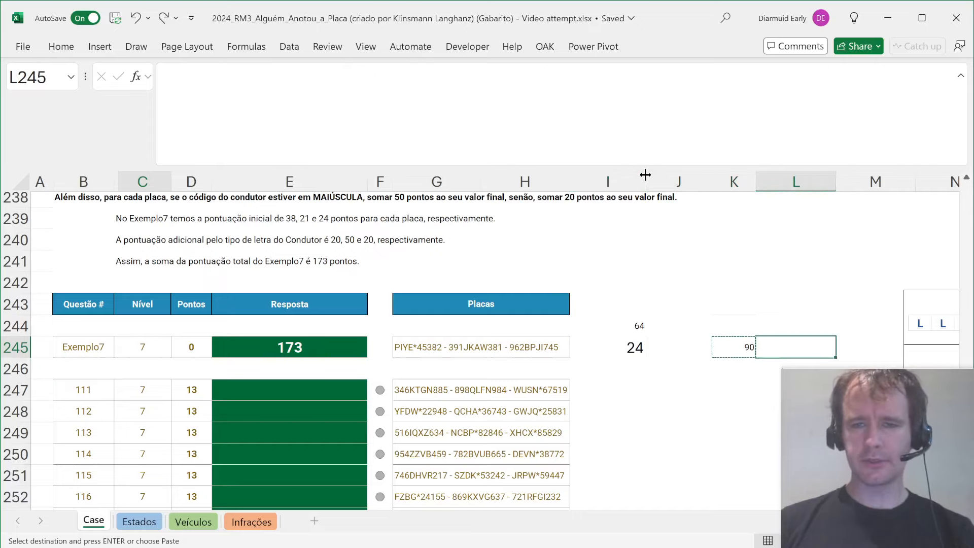
pyautogui.hotkey('ctrl', 'v')
# Fill the I245 plate-score formula across into J245 and K245
pyautogui.press('Left')
pyautogui.press('Left')
pyautogui.press('Left')
pyautogui.press('Right')
pyautogui.hotkey('ctrl', 'r')
pyautogui.press('Right')
pyautogui.hotkey('ctrl', 'r')
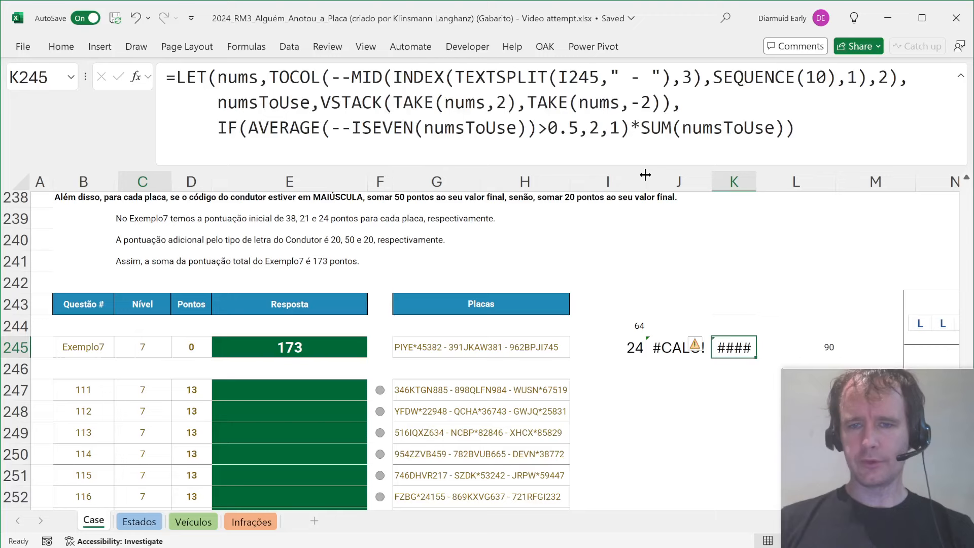
# Make the G245 reference absolute as $G$245 in the I245 formula and refill it across to K245
pyautogui.press('Up')
pyautogui.press('Left')
pyautogui.press('Left')
pyautogui.press('Down')
pyautogui.click(569, 79)
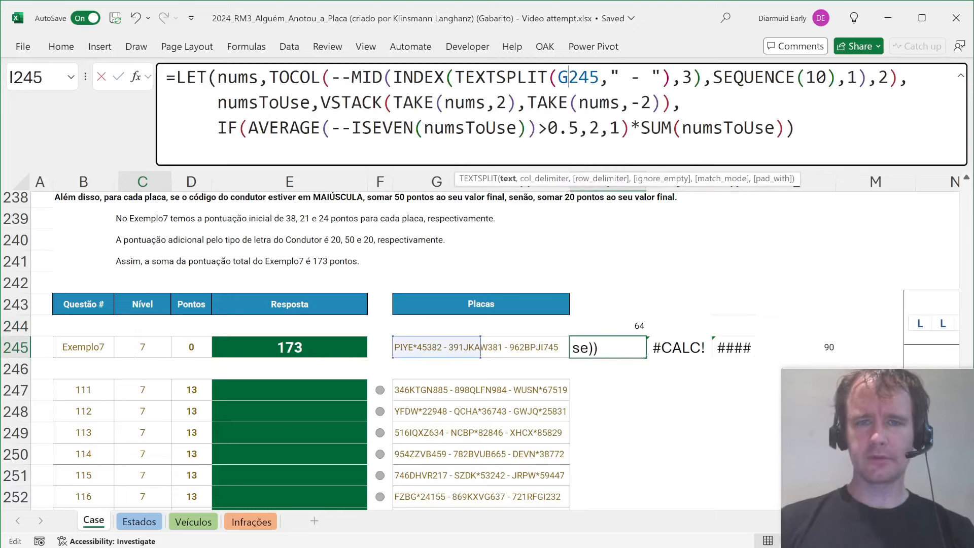
pyautogui.press('F4')
pyautogui.press('Return')
pyautogui.press('Up')
pyautogui.press('Right')
pyautogui.hotkey('ctrl', 'r')
pyautogui.press('Right')
pyautogui.hotkey('ctrl', 'r')
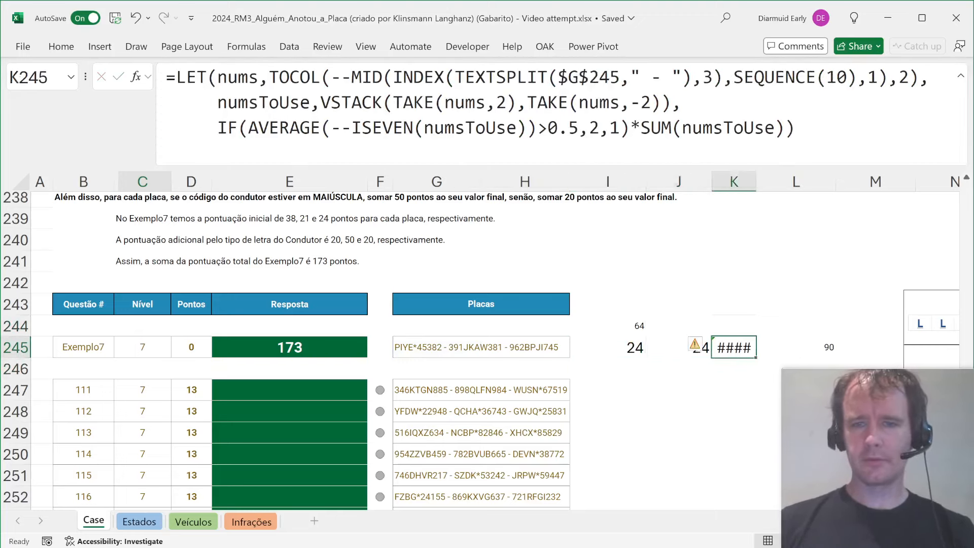
# Enter the plate positions 1, 2 and 3 in I244, J244 and K244
pyautogui.press('Left')
pyautogui.press('Left')
pyautogui.press('Up')
pyautogui.write('1')
pyautogui.press('Right')
pyautogui.write('2')
pyautogui.press('Right')
pyautogui.write('3')
pyautogui.press('Return')
pyautogui.press('Left')
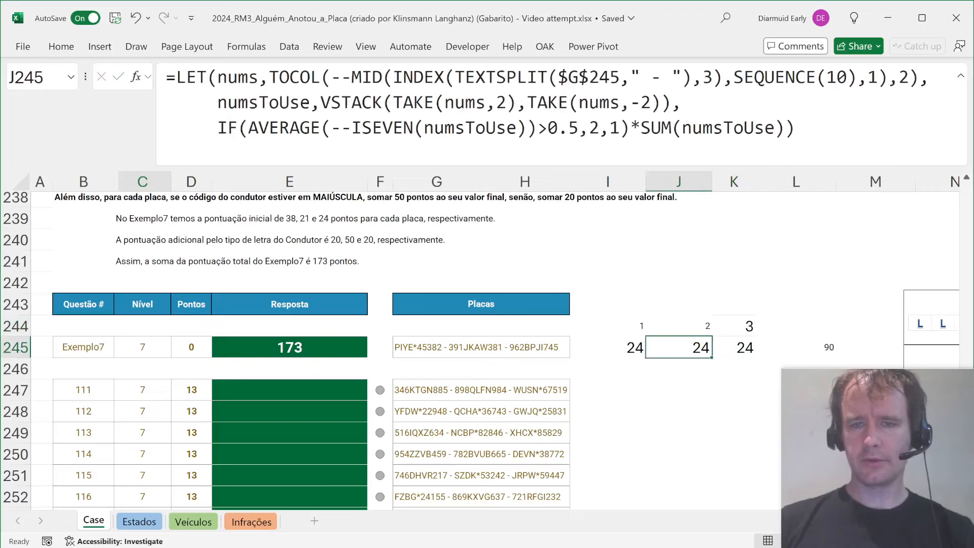
# Replace the fixed INDEX position in I245 with I$244 and fill the formula across to K245
pyautogui.press('Left')
pyautogui.click(713, 79)
pyautogui.press('BackSpace')
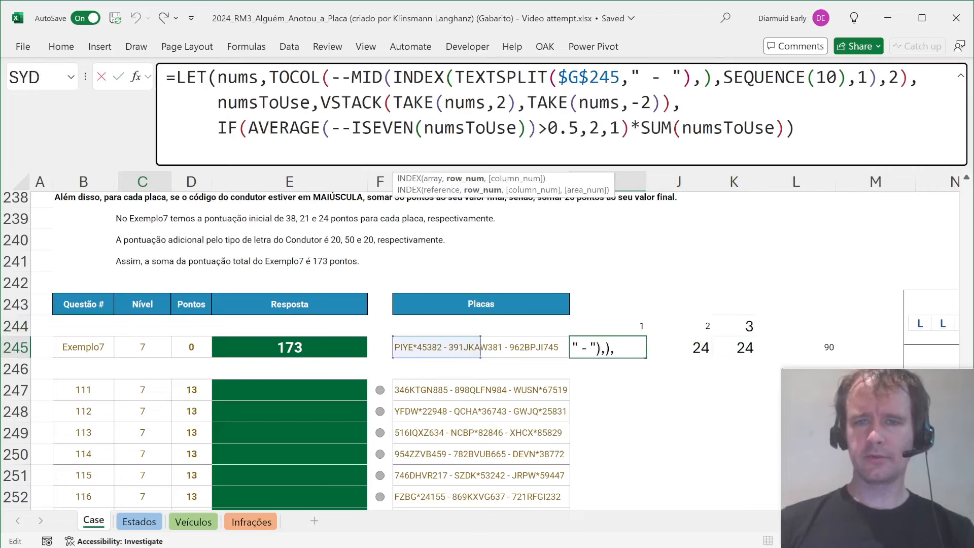
pyautogui.click(633, 326)
pyautogui.press('F4')
pyautogui.press('F4')
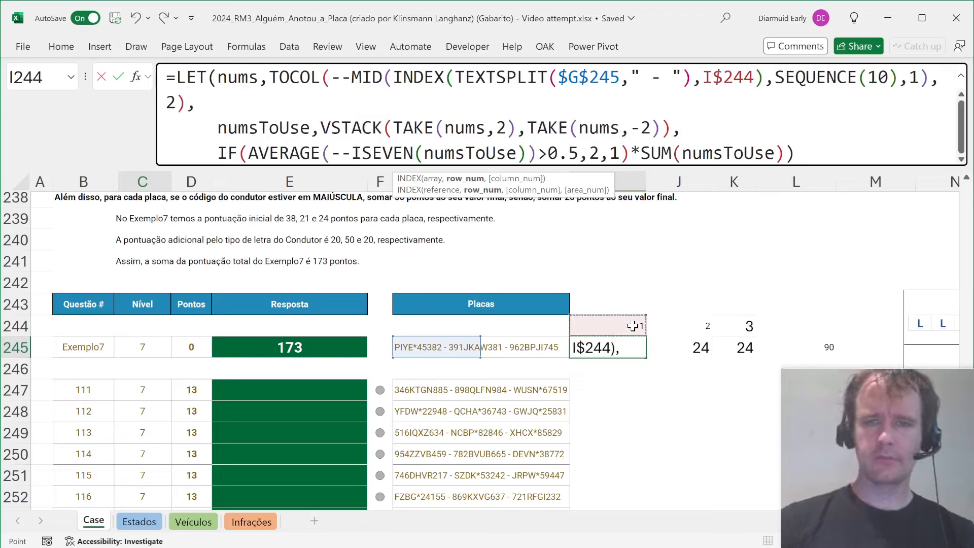
pyautogui.hotkey('ctrl', 'Return')
pyautogui.press('Right')
pyautogui.hotkey('ctrl', 'r')
pyautogui.press('Right')
pyautogui.hotkey('ctrl', 'r')
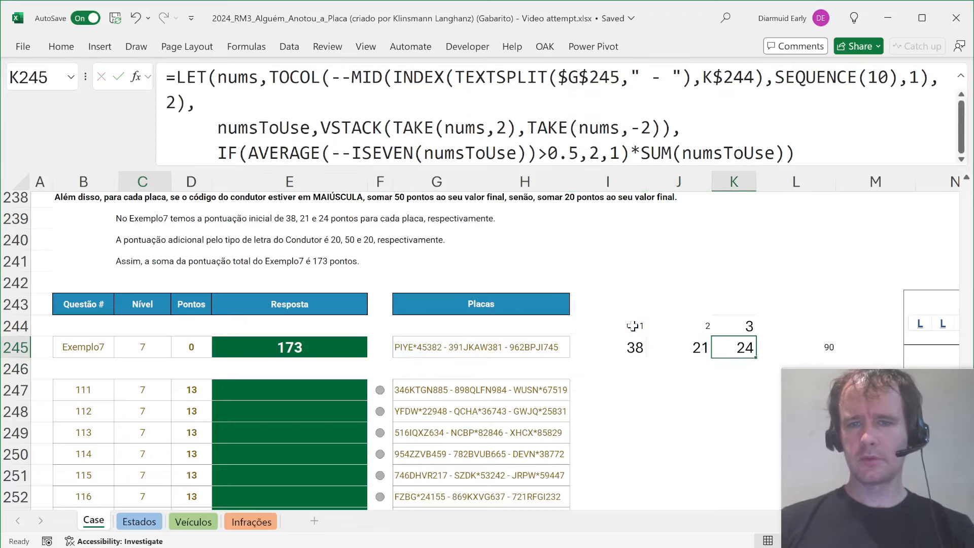
# Enter a SUM of the plate scores and bonus in I245:L245 as the Exemplo7 answer in E245
pyautogui.press('Left')
pyautogui.press('Left')
pyautogui.hotkey('ctrl', 'shift', 'Right')
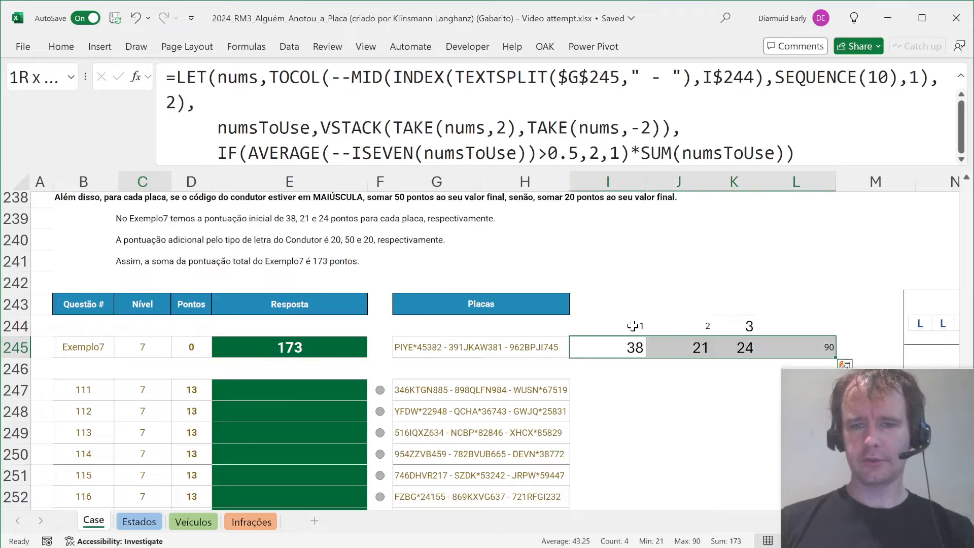
pyautogui.press('Left')
pyautogui.press('Left')
pyautogui.press('Left')
pyautogui.press('Left')
pyautogui.write('=sum')
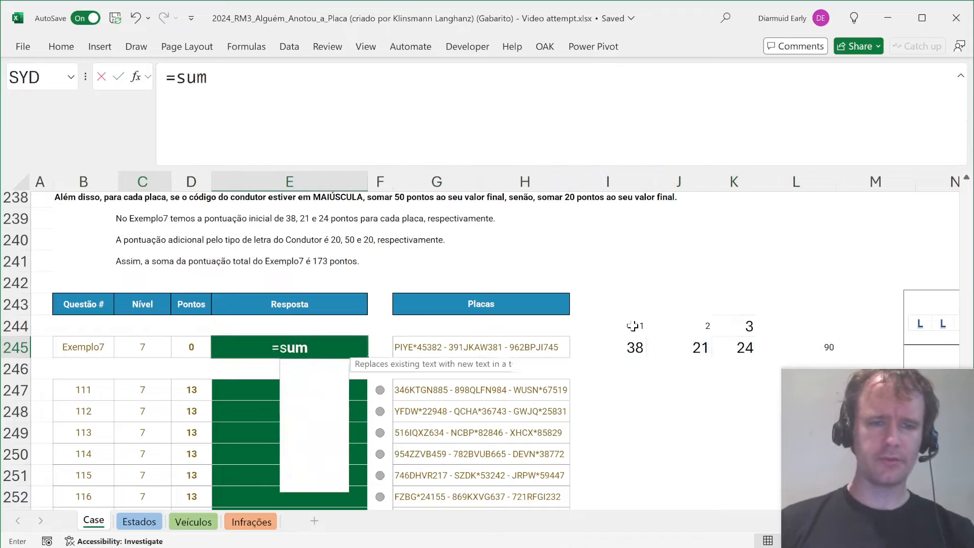
pyautogui.press('Tab')
pyautogui.press('Right')
pyautogui.press('Right')
pyautogui.press('Right')
pyautogui.press('Right')
pyautogui.hotkey('ctrl', 'shift', 'Right')
pyautogui.press('Return')
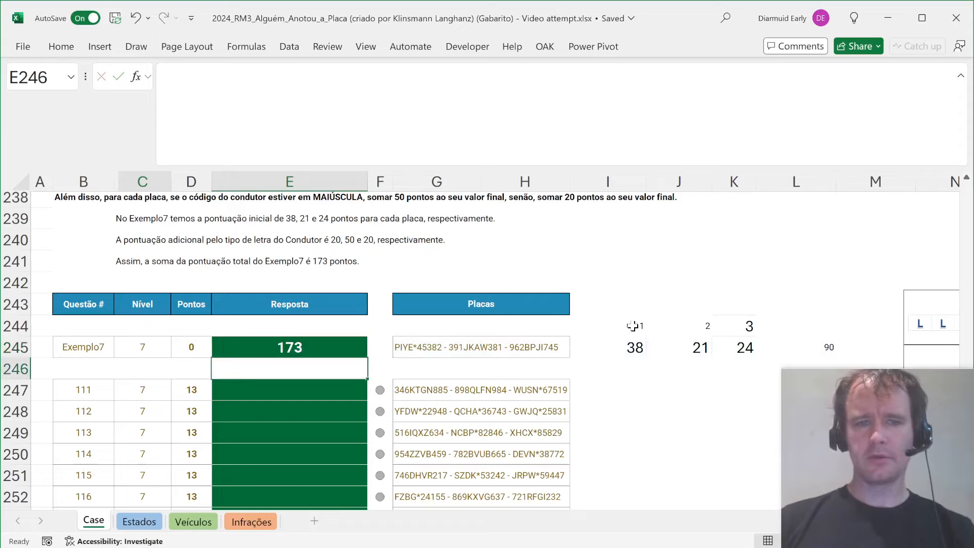
# Copy the formulas in I245:L245 and paste only the formulas into row 247, starting at I247
pyautogui.press('Right')
pyautogui.press('Right')
pyautogui.press('Right')
pyautogui.press('Up')
pyautogui.press('Right')
pyautogui.press('Right')
pyautogui.press('Left')
pyautogui.hotkey('ctrl', 'shift', 'Right')
pyautogui.hotkey('ctrl', 'c')
pyautogui.press('Down')
pyautogui.press('Down')
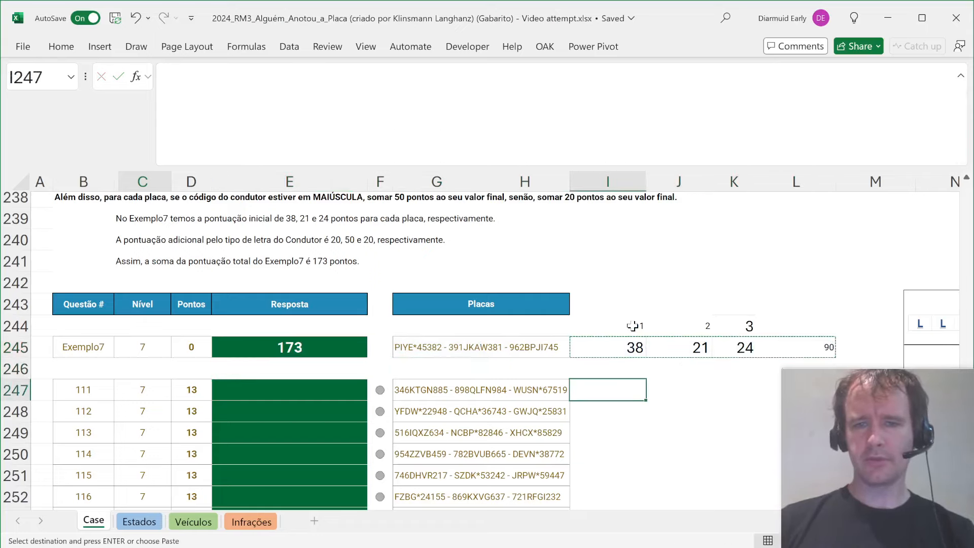
pyautogui.press('alt')
# Paste the copied formulas down I247:L266 for questions 111 to 130
pyautogui.press('Left')
pyautogui.hotkey('ctrl', 'Down')
pyautogui.press('Right')
pyautogui.press('Left')
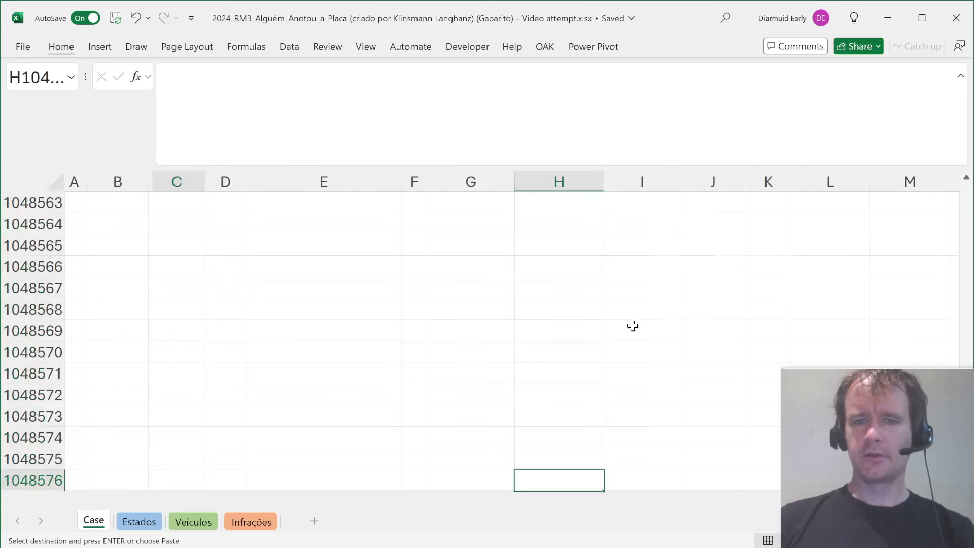
pyautogui.press('Left')
pyautogui.hotkey('ctrl', 'Up')
pyautogui.press('Right')
pyautogui.press('Right')
pyautogui.press('Right')
pyautogui.press('Left')
pyautogui.hotkey('ctrl', 'shift', 'Up')
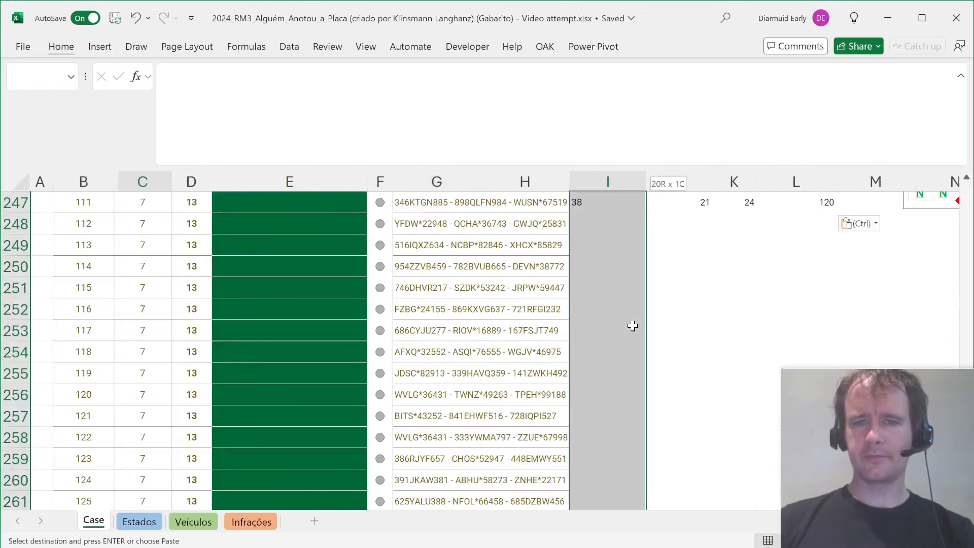
pyautogui.hotkey('shift', 'Right')
pyautogui.hotkey('shift', 'Right')
pyautogui.hotkey('shift', 'Right')
pyautogui.press('Return')
# Change the TEXTSPLIT reference in the I245 formula to $G245 so that its row is relative
pyautogui.press('Left')
pyautogui.press('Left')
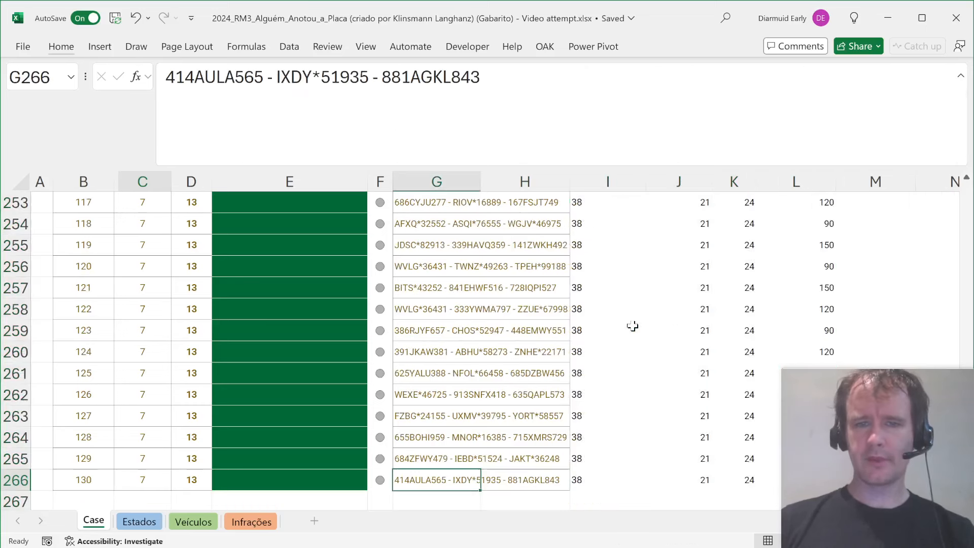
pyautogui.press('Right')
pyautogui.press('Right')
pyautogui.hotkey('ctrl', 'Up')
pyautogui.press('Up')
pyautogui.press('Up')
pyautogui.press('Up')
pyautogui.press('Down')
pyautogui.press('Down')
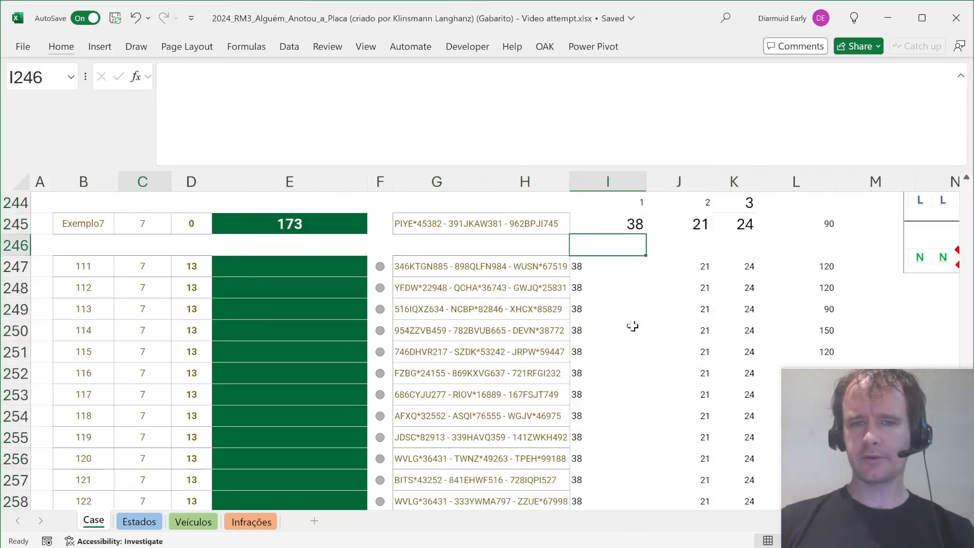
pyautogui.press('Down')
pyautogui.press('Up')
pyautogui.press('Up')
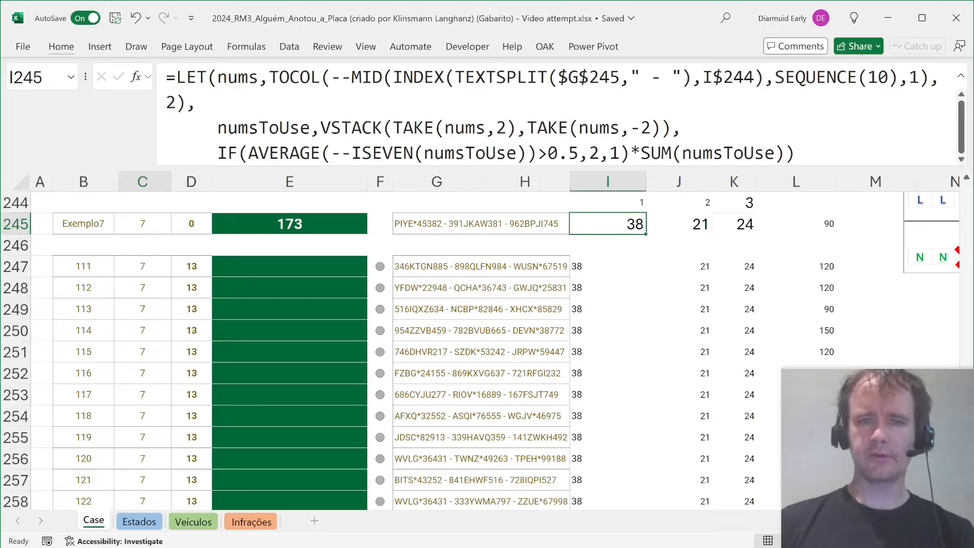
pyautogui.click(569, 78)
pyautogui.press('F4')
pyautogui.press('F4')
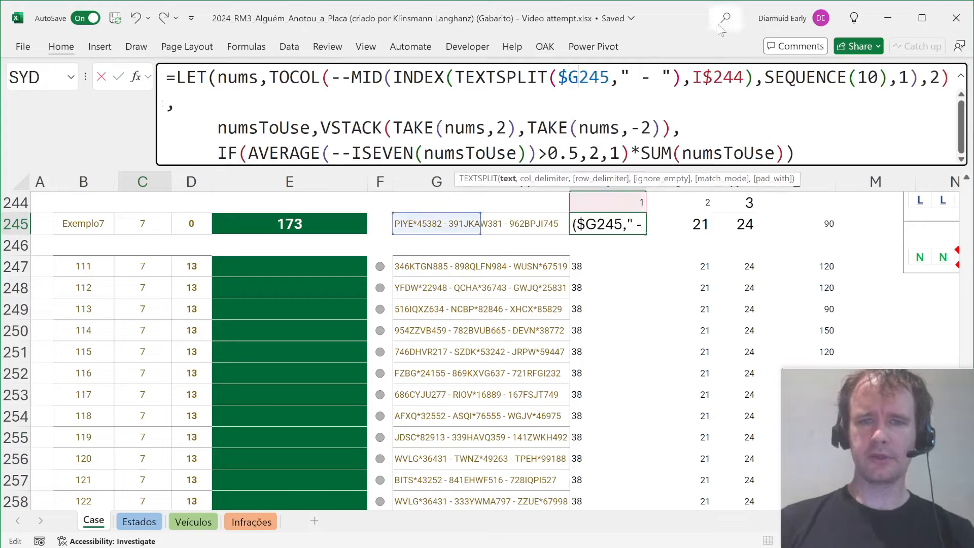
pyautogui.press('Return')
# Copy I245:K245 and paste only the formulas over I247:K266
pyautogui.press('Up')
pyautogui.hotkey('shift', 'Right')
pyautogui.hotkey('shift', 'Right')
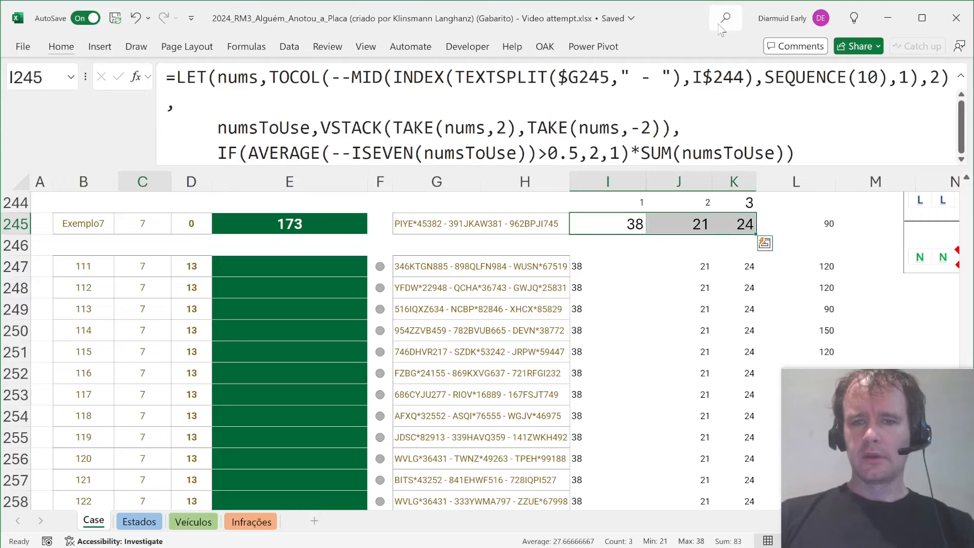
pyautogui.hotkey('ctrl', 'c')
pyautogui.press('Down')
pyautogui.press('Down')
pyautogui.hotkey('shift', 'Right')
pyautogui.hotkey('shift', 'Right')
pyautogui.hotkey('ctrl', 'shift', 'Down')
pyautogui.hotkey('ctrl', 'alt', 'v')
pyautogui.press('f')
pyautogui.press('Return')
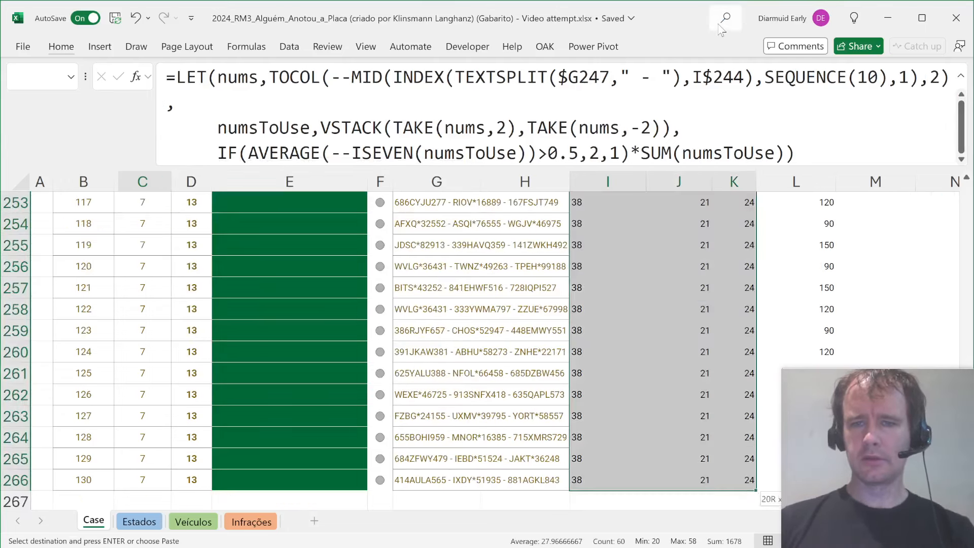
# Enter a SUM of I247:L247 as the answer for question 111 in E247
pyautogui.press('Escape')
pyautogui.press('Up')
pyautogui.press('Up')
pyautogui.press('Left')
pyautogui.press('Down')
pyautogui.press('Left')
pyautogui.press('Left')
pyautogui.press('Down')
pyautogui.press('Left')
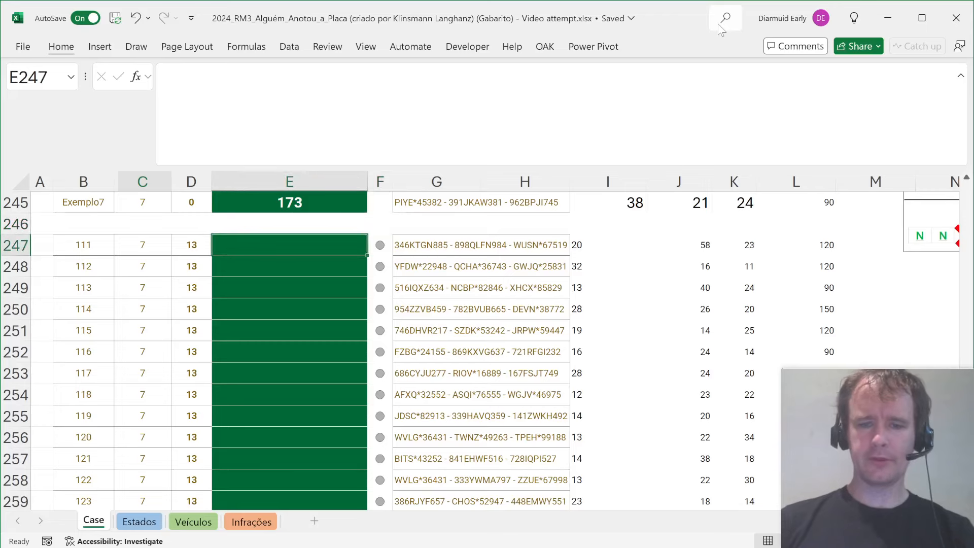
pyautogui.write('=su')
pyautogui.press('Tab')
pyautogui.press('Right')
pyautogui.press('Right')
pyautogui.press('Right')
pyautogui.press('Right')
pyautogui.hotkey('shift', 'Right')
pyautogui.hotkey('shift', 'Right')
pyautogui.hotkey('shift', 'Right')
pyautogui.press('Return')
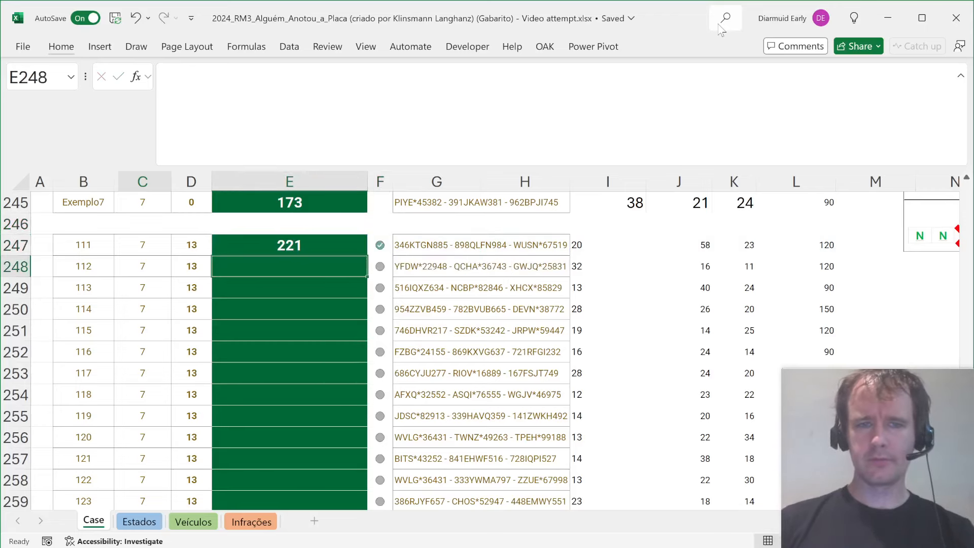
# Fill the SUM formula from E247 down through E266 to answer questions 111 to 130
pyautogui.press('Left')
pyautogui.hotkey('ctrl', 'Down')
pyautogui.press('Right')
pyautogui.hotkey('ctrl', 'shift', 'Up')
pyautogui.hotkey('ctrl', 'd')
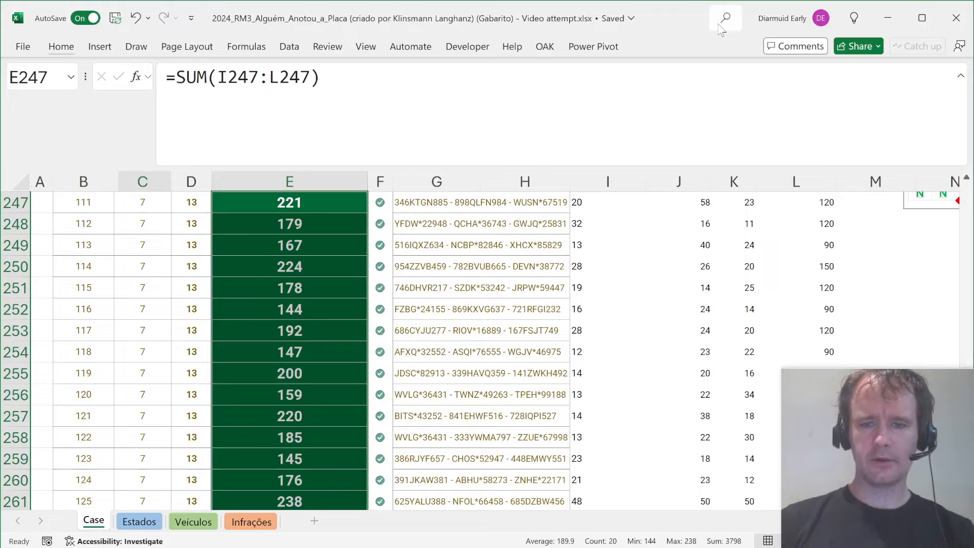
# Begin an IF formula in E33 for Bônus 1, with es[Código do Estado] as the first part of its test
pyautogui.hotkey('ctrl', 'Home')
pyautogui.scroll(-5, 437, 429)
pyautogui.scroll(-5, 437, 429)
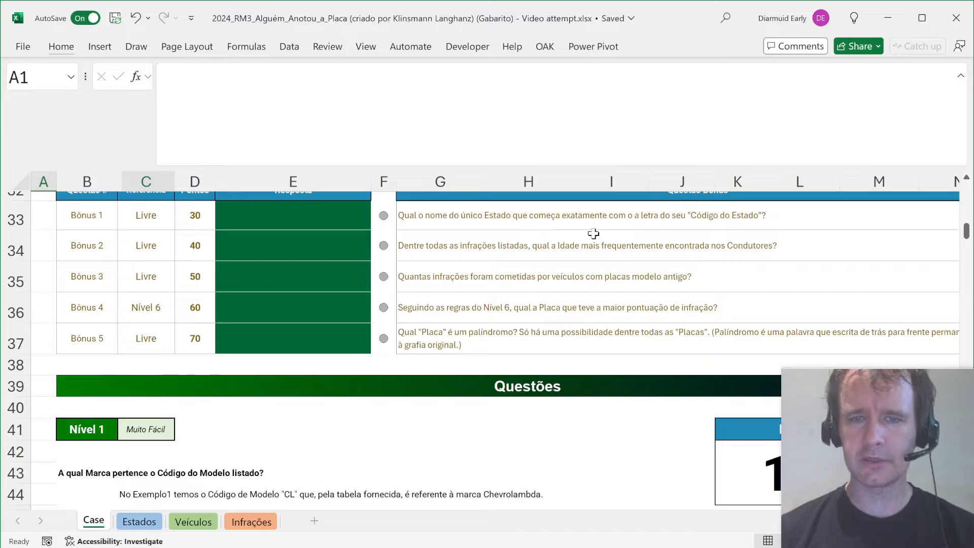
pyautogui.click(280, 218)
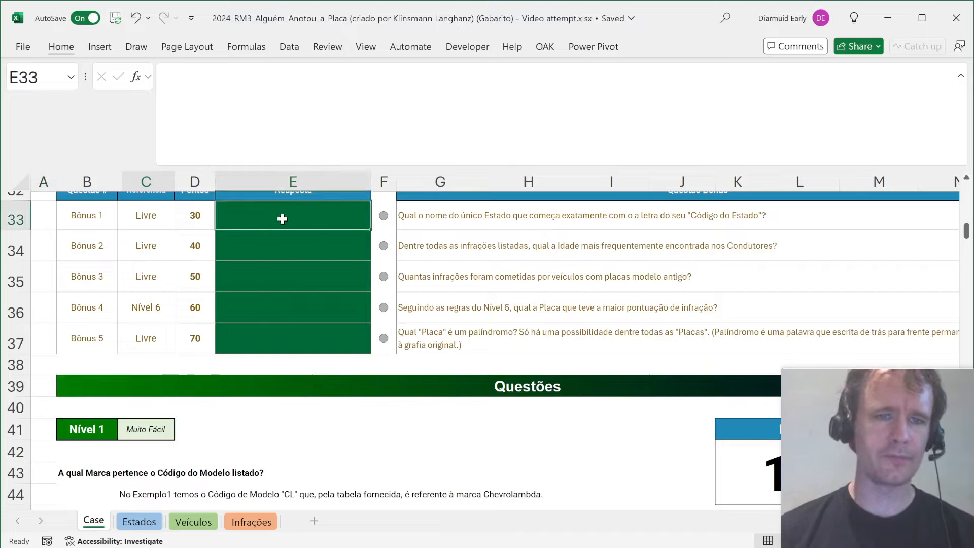
pyautogui.hotkey('ctrl', 'pagedown')
pyautogui.hotkey('ctrl', 'pageup')
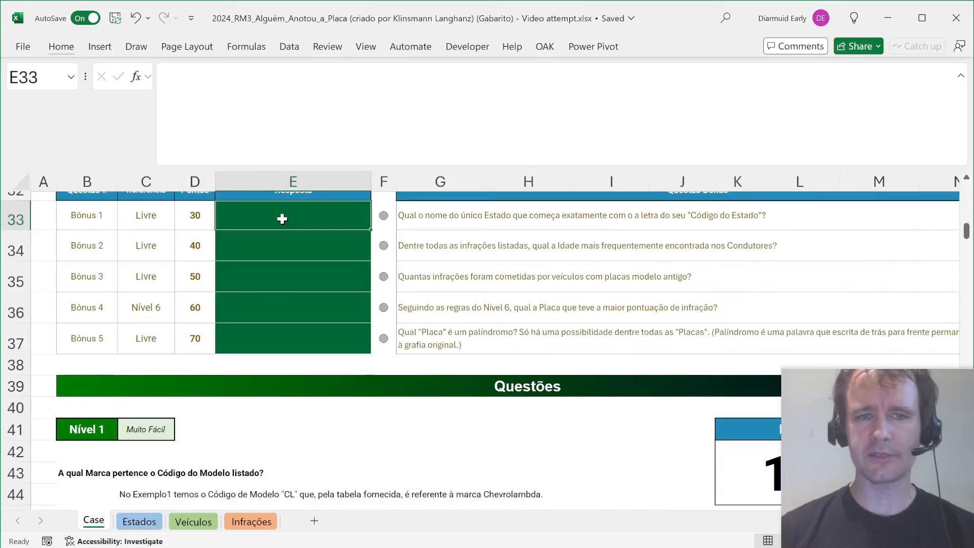
pyautogui.write('=')
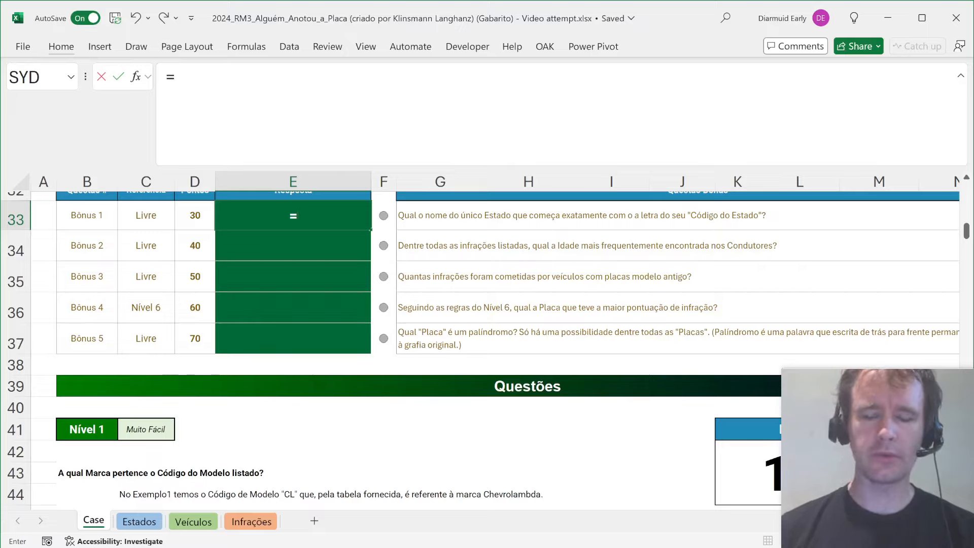
pyautogui.write('i')
pyautogui.press('Tab')
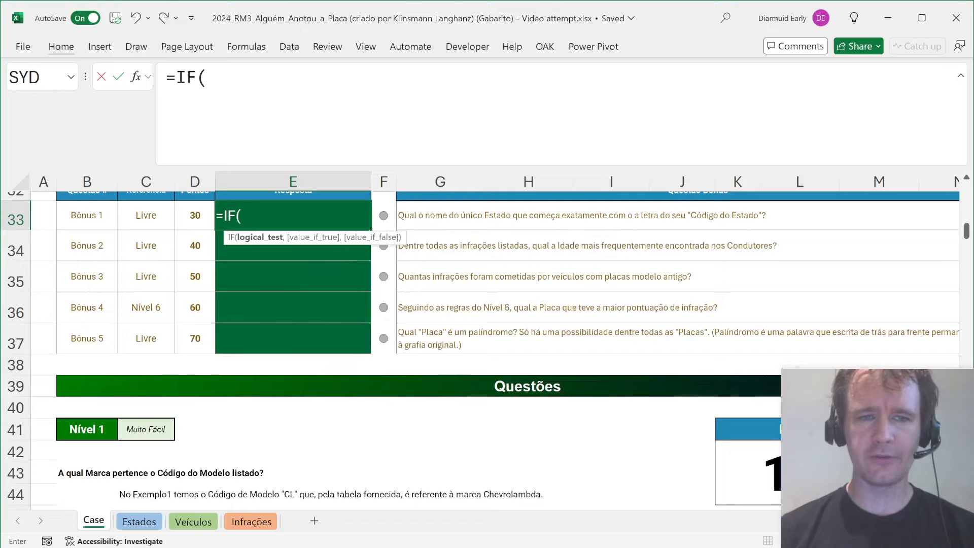
pyautogui.write('es[')
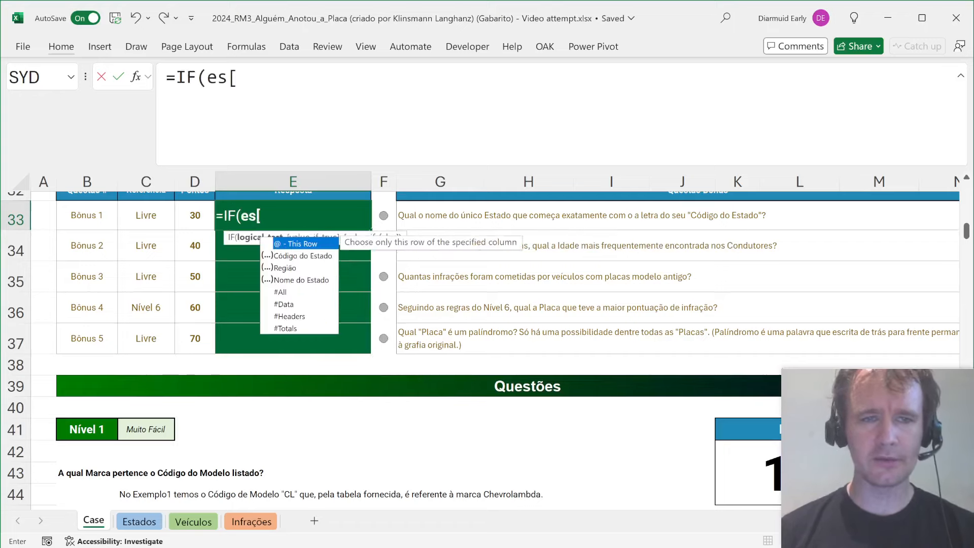
pyautogui.press('Down')
pyautogui.press('Down')
pyautogui.press('Down')
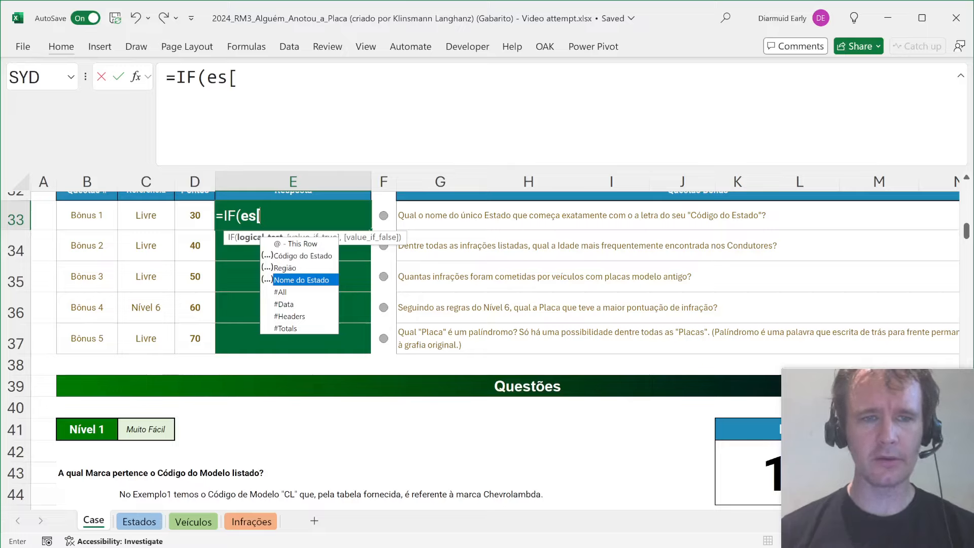
pyautogui.press('Up')
pyautogui.press('Up')
pyautogui.press('Tab')
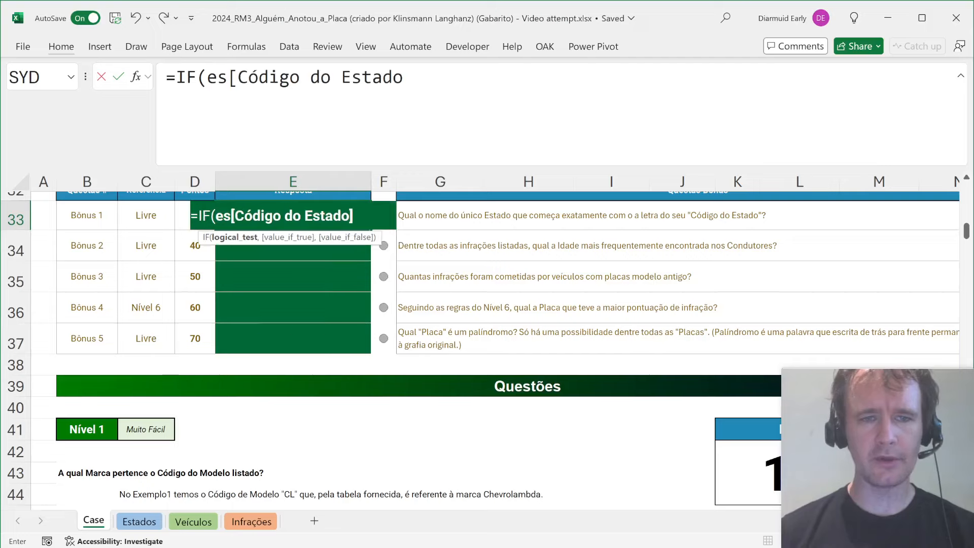
# Complete the IF test by comparing against LEFT of es[Nome do Estado] with the length given by LEN(es[Código do Estado])
pyautogui.write(']=lef')
pyautogui.press('Tab')
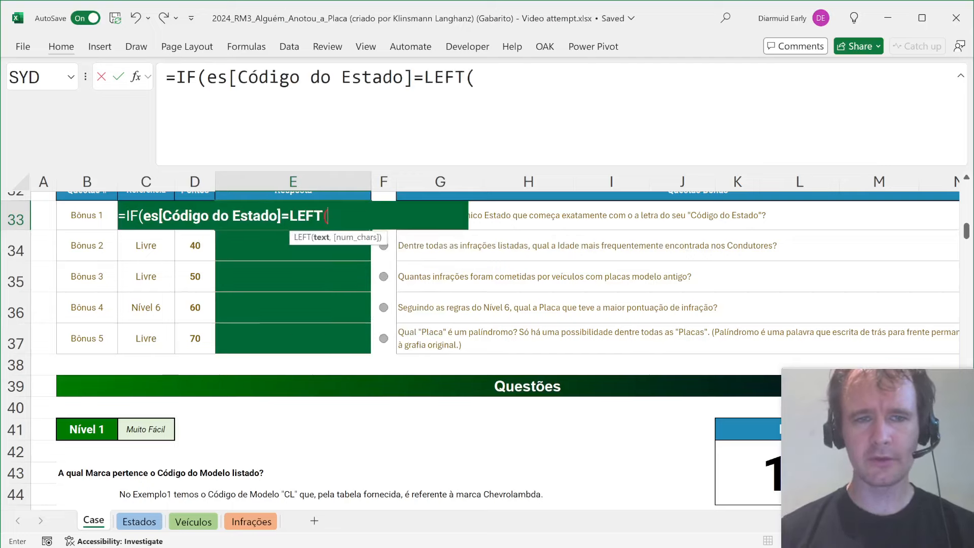
pyautogui.write('es[')
pyautogui.press('Down')
pyautogui.press('Down')
pyautogui.press('Down')
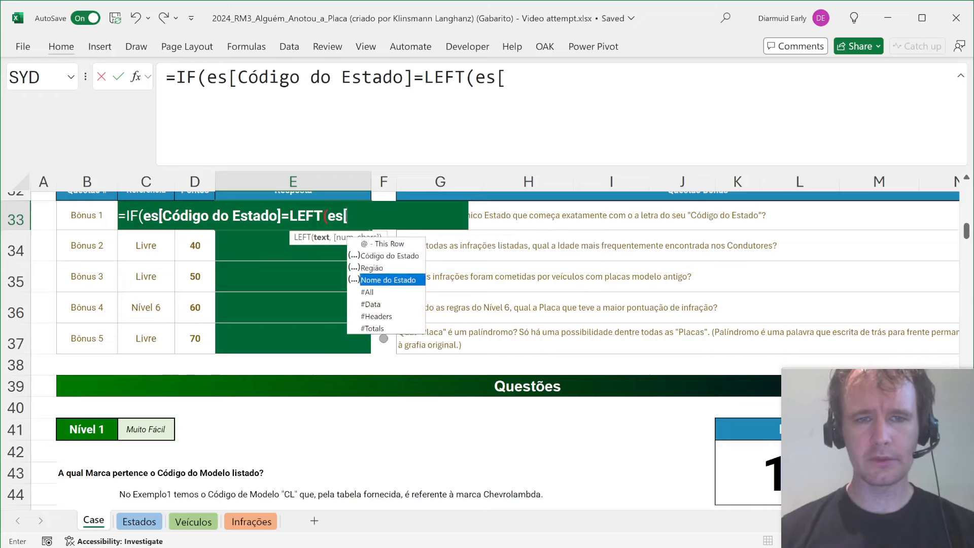
pyautogui.press('Tab')
pyautogui.write(']')
pyautogui.write(',le')
pyautogui.press('Tab')
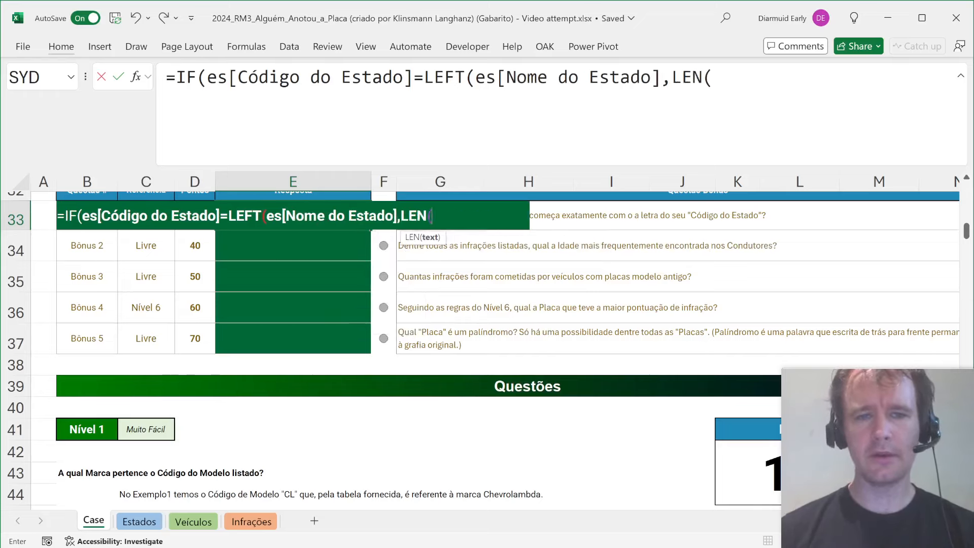
pyautogui.write('es[')
pyautogui.press('Down')
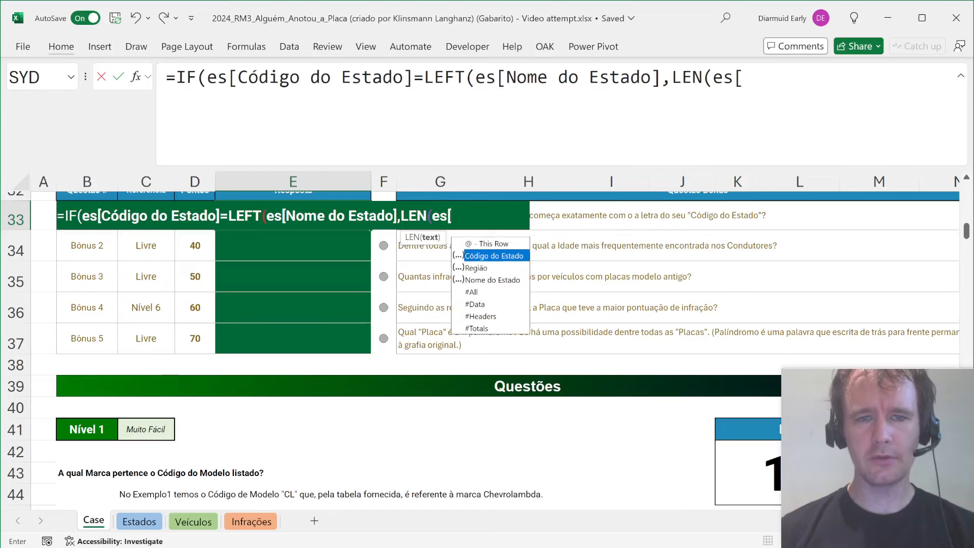
pyautogui.press('Tab')
pyautogui.write('])),')
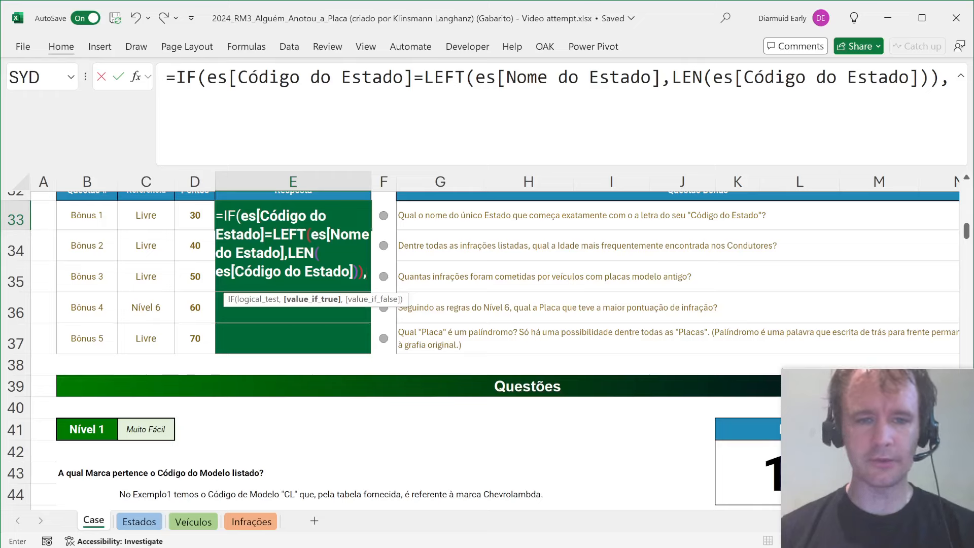
# Make the IF return es[Nome do Estado] for a match and NA() otherwise
pyautogui.write('es[')
pyautogui.press('Down')
pyautogui.press('Down')
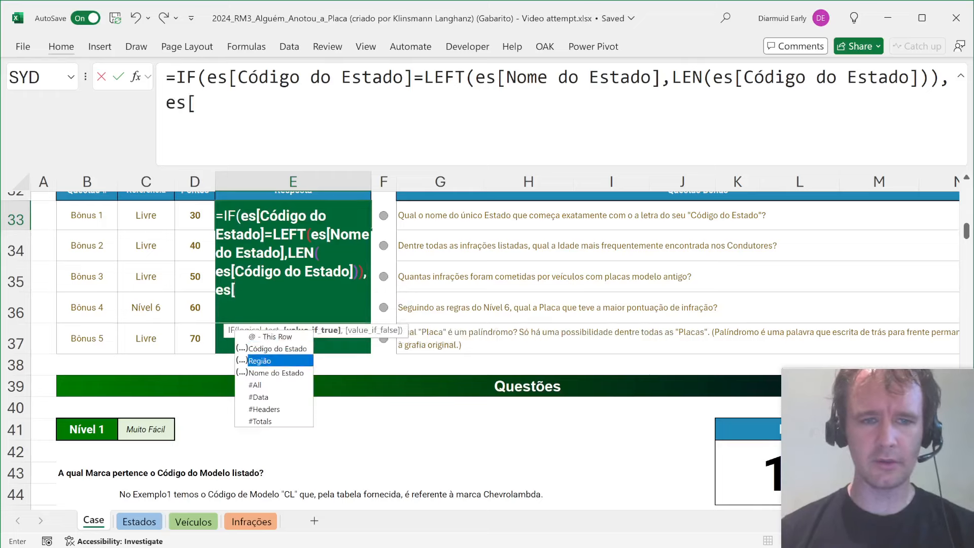
pyautogui.press('Down')
pyautogui.press('Tab')
pyautogui.write('],na())')
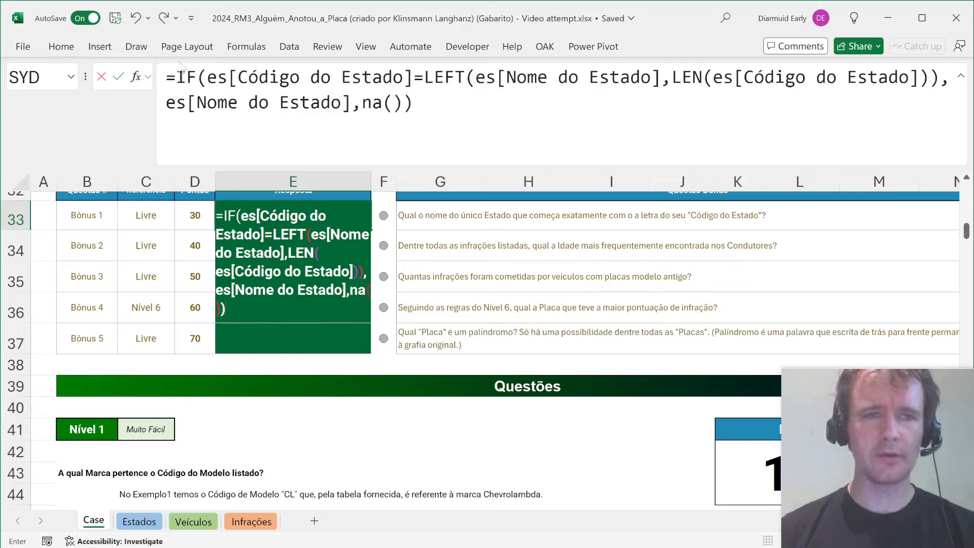
# Wrap the E33 formula in TOCOL with ignore option 2 for errors and enter it
pyautogui.click(176, 77)
pyautogui.write('to')
pyautogui.press('Tab')
pyautogui.press('Down')
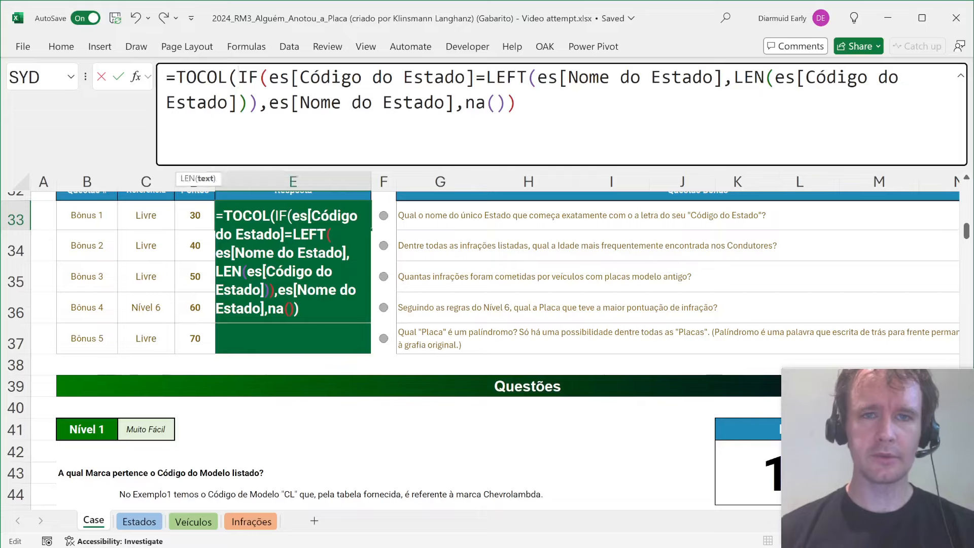
pyautogui.press('End')
pyautogui.write(',')
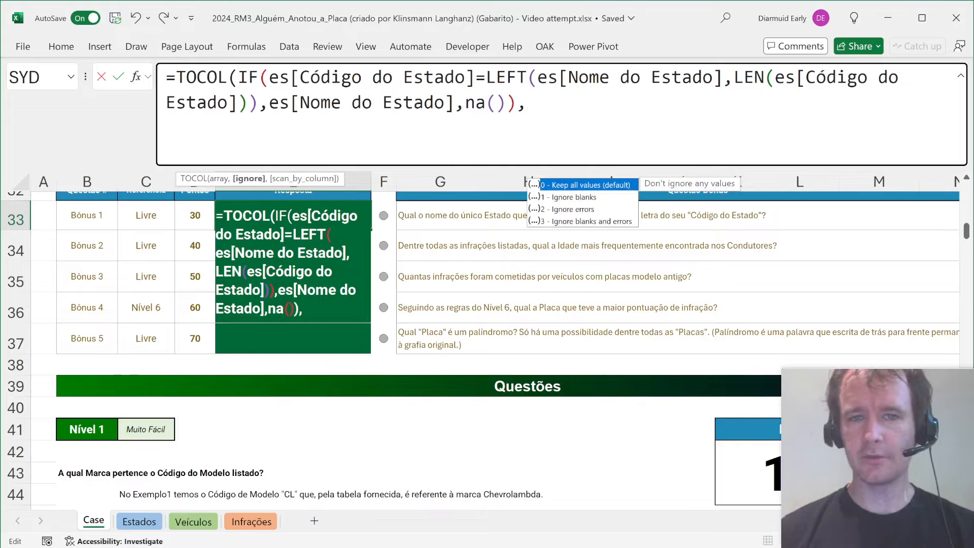
pyautogui.write('2)')
pyautogui.press('Return')
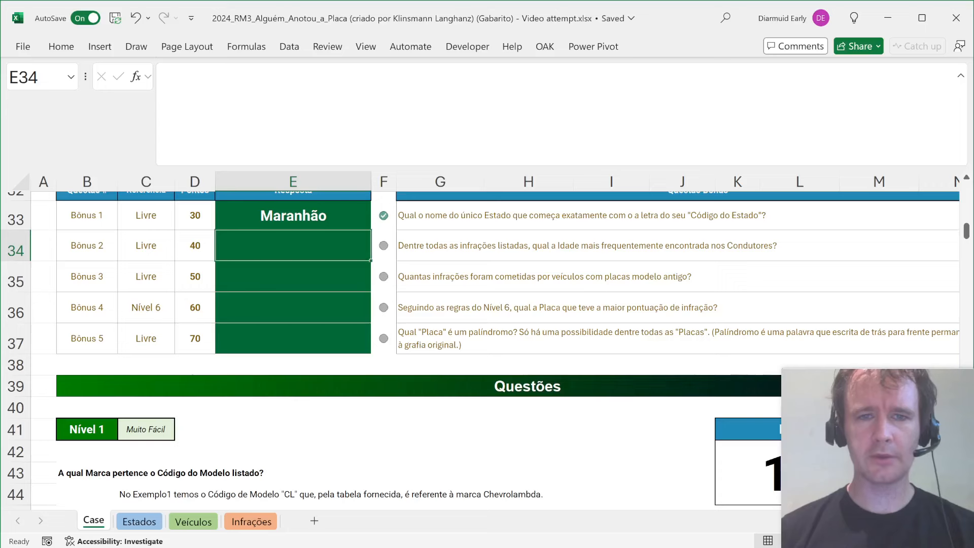
# Read the full Bônus 2 question and examine the Idade column on the Infrações sheet
pyautogui.press('Right')
pyautogui.press('Right')
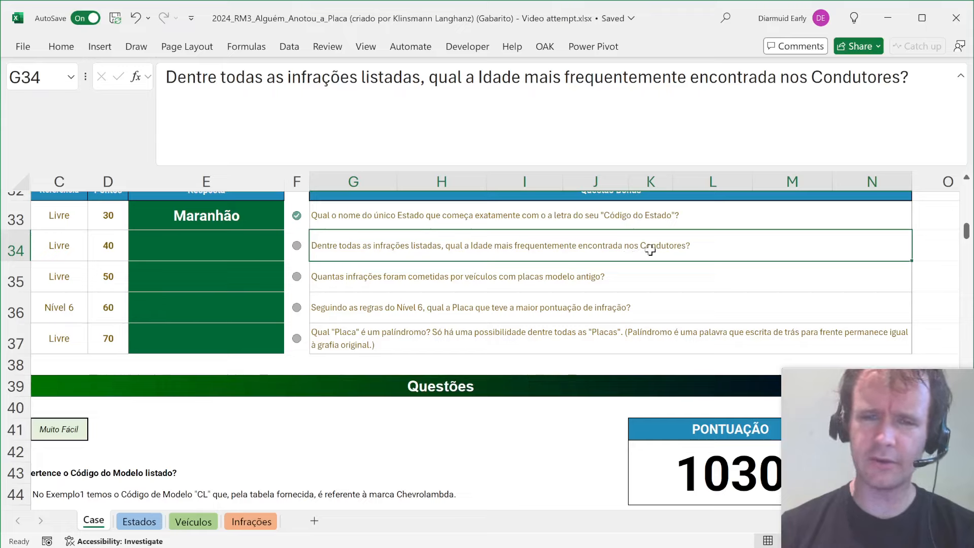
pyautogui.click(251, 244)
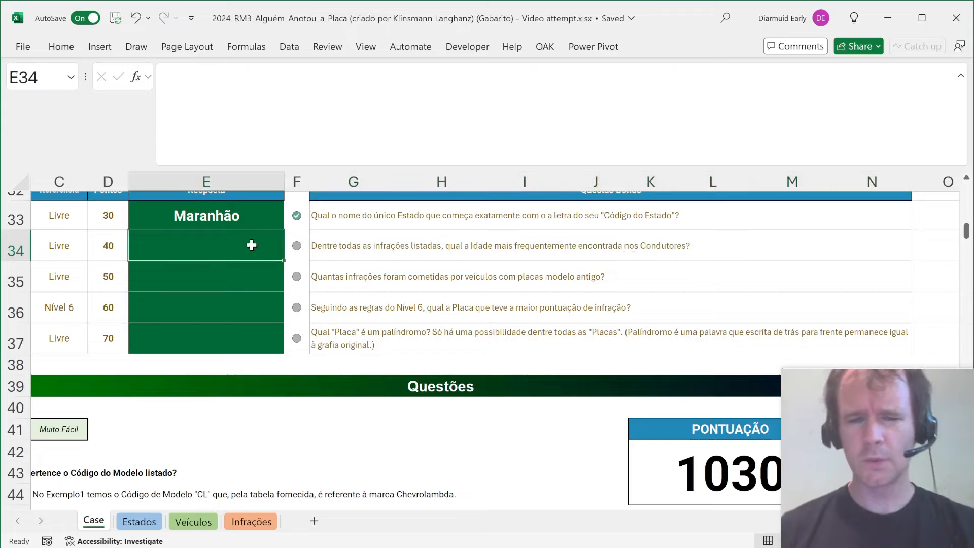
pyautogui.hotkey('ctrl', 'pagedown')
pyautogui.hotkey('ctrl', 'pagedown')
pyautogui.hotkey('ctrl', 'pagedown')
pyautogui.hotkey('ctrl', 'Up')
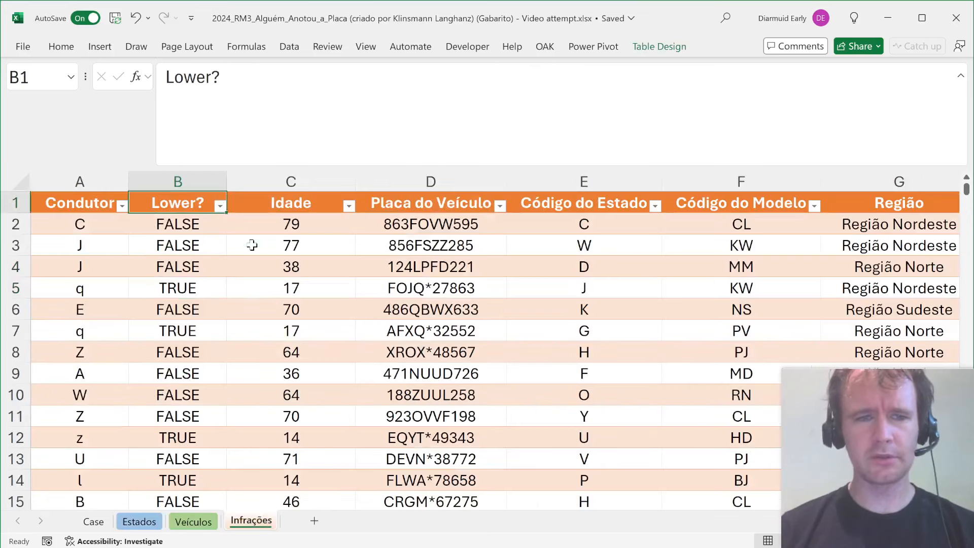
pyautogui.press('Right')
pyautogui.press('Down')
pyautogui.hotkey('ctrl', 'shift', 'Down')
pyautogui.hotkey('ctrl', 'Up')
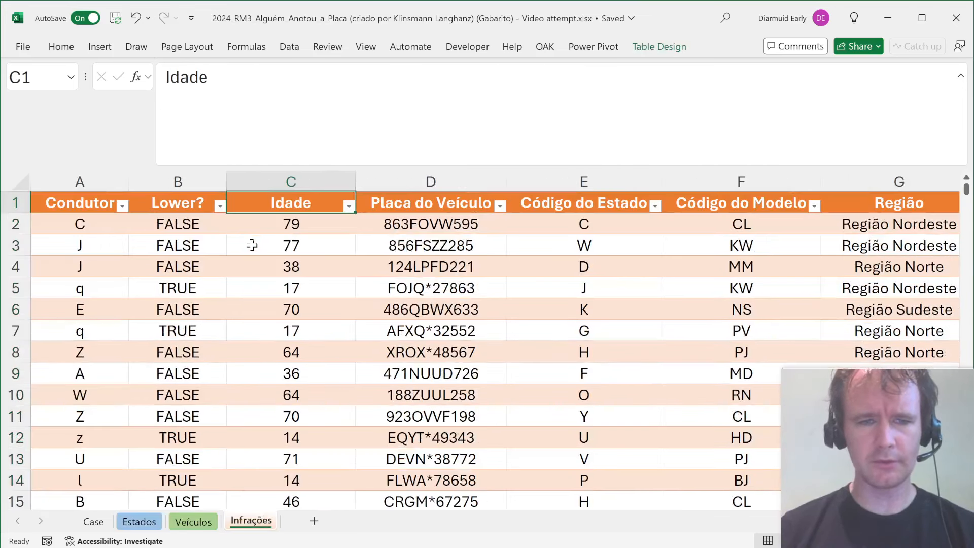
pyautogui.press('Down')
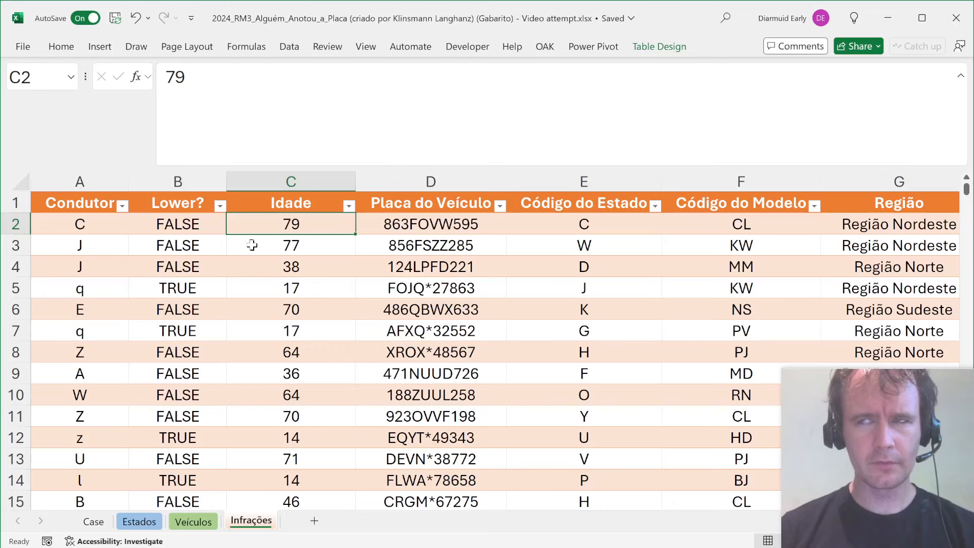
# Start a GROUPBY formula in C1003, below the Infrações table, with in[Idade] as the row fields
pyautogui.hotkey('ctrl', 'Down')
pyautogui.press('Down')
pyautogui.press('Down')
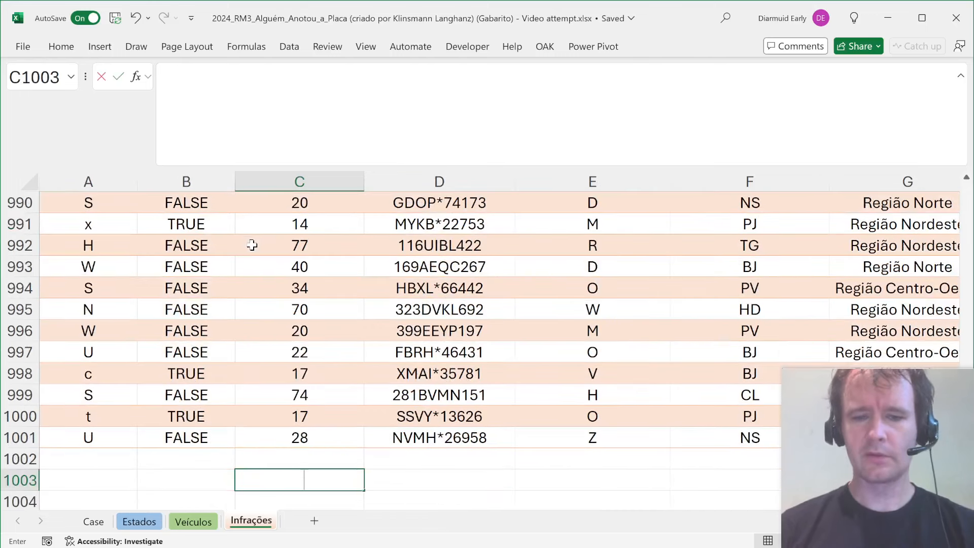
pyautogui.write('=group')
pyautogui.press('Tab')
pyautogui.press('Up')
pyautogui.hotkey('ctrl', 'shift', 'Up')
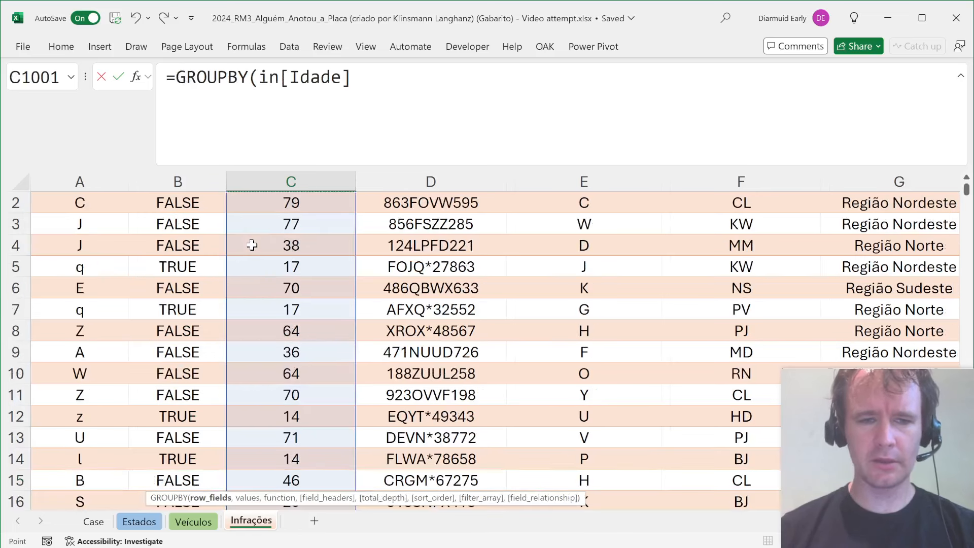
# Finish the GROUPBY with in[Idade] as values, ROWS as function, 0 for headers, 0 for totals and sort order -2
pyautogui.write(',')
pyautogui.press('Up')
pyautogui.press('Up')
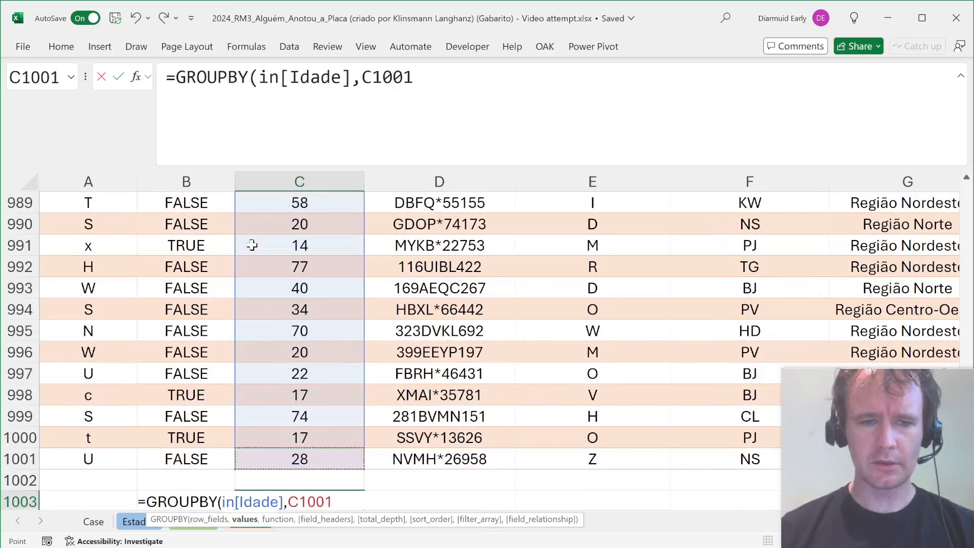
pyautogui.hotkey('ctrl', 'shift', 'Up')
pyautogui.write(',row')
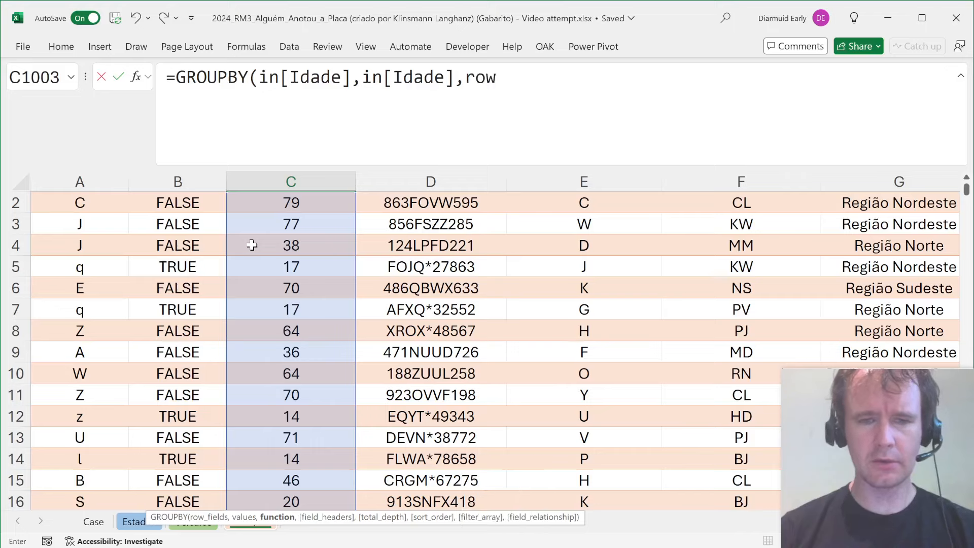
pyautogui.write('s,')
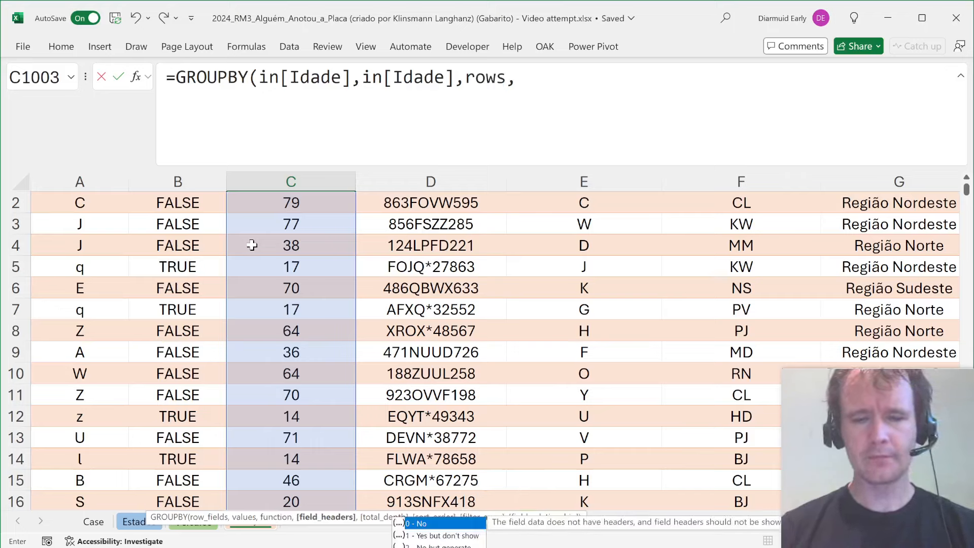
pyautogui.write('0,0')
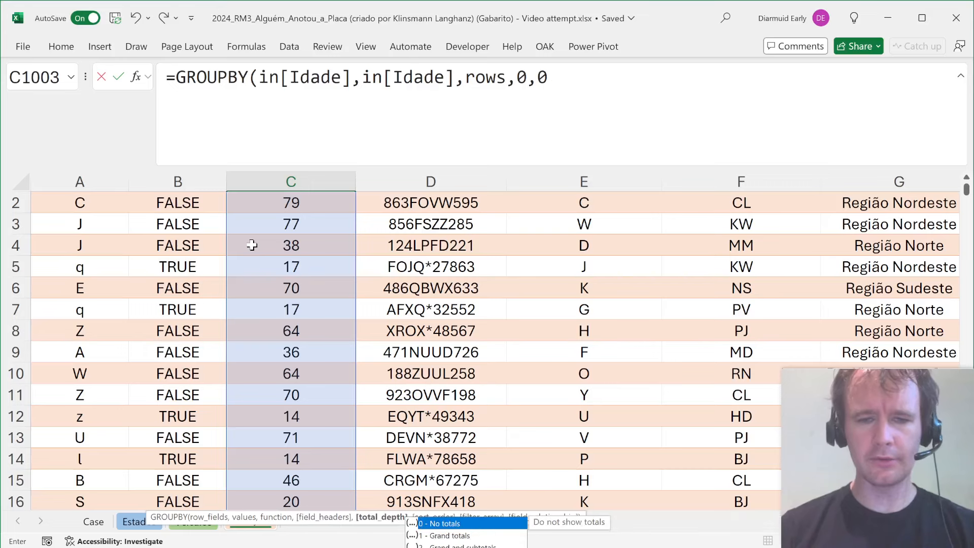
pyautogui.write(',-2)')
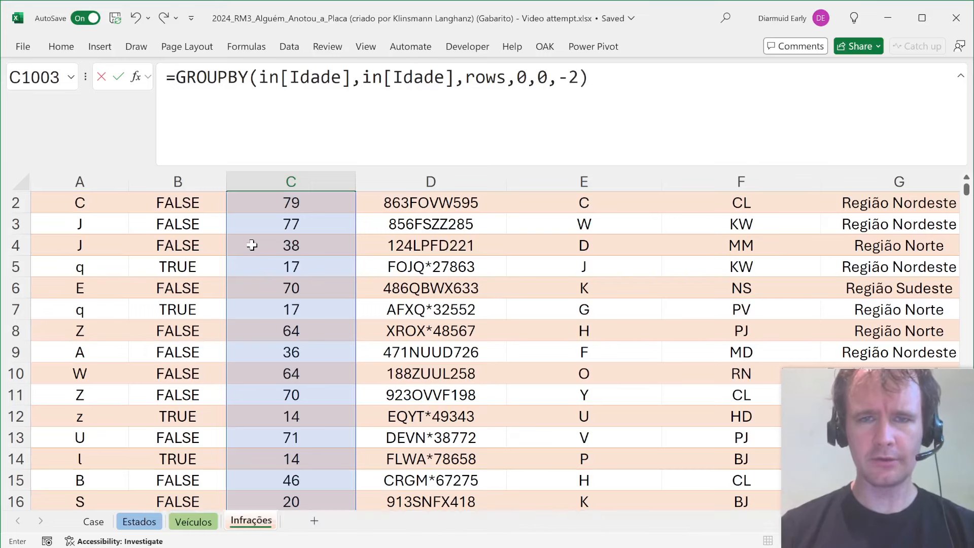
pyautogui.press('Return')
pyautogui.press('Up')
pyautogui.hotkey('shift', 'Right')
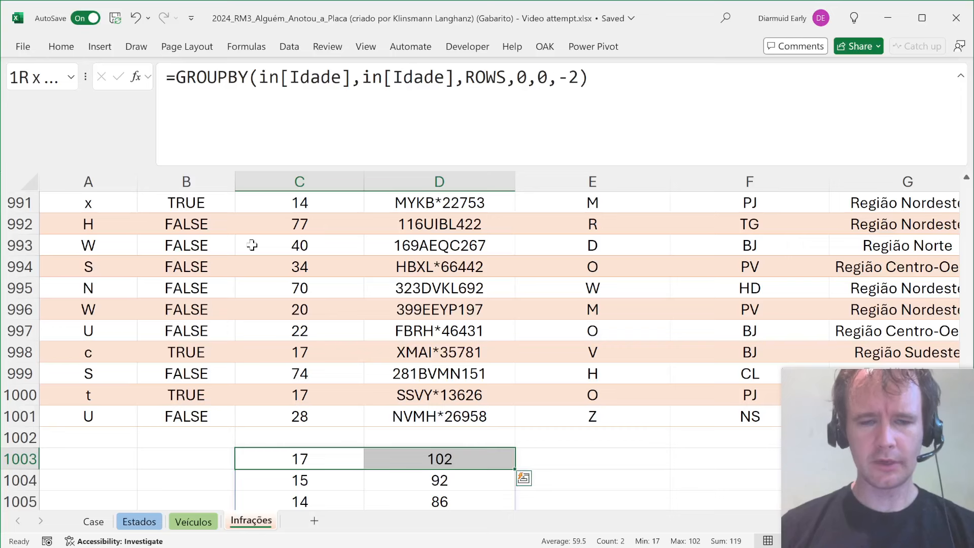
pyautogui.press('Right')
pyautogui.press('Left')
pyautogui.hotkey('ctrl', 'pageup')
pyautogui.hotkey('ctrl', 'pageup')
pyautogui.hotkey('ctrl', 'pageup')
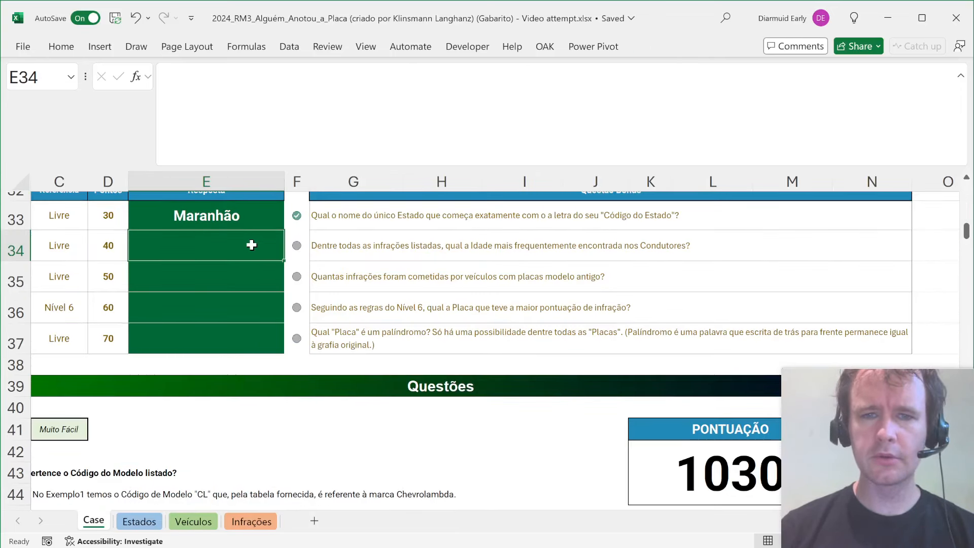
pyautogui.hotkey('ctrl', 'pagedown')
pyautogui.hotkey('ctrl', 'pagedown')
pyautogui.hotkey('ctrl', 'pagedown')
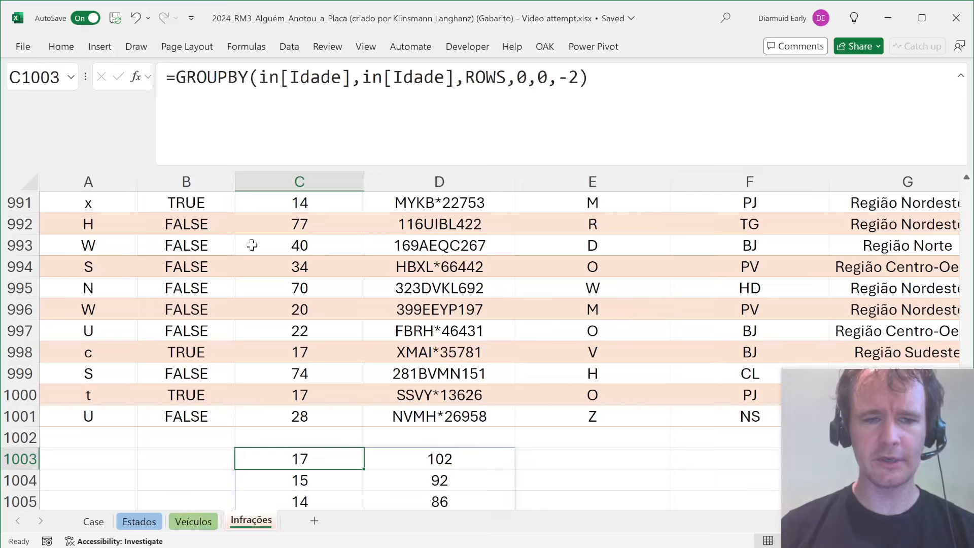
# Prefix GROUPBY in C1003 with the @ operator to return only the first value, and reopen the formula for copying
pyautogui.press('F2')
pyautogui.press('Home')
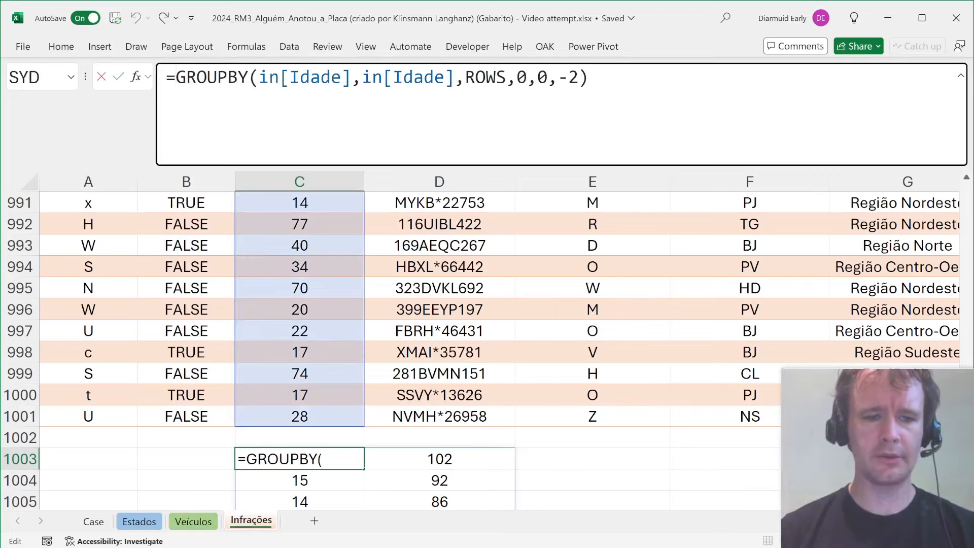
pyautogui.hotkey('ctrl', 'shift', 'Return')
pyautogui.press('Up')
pyautogui.press('F2')
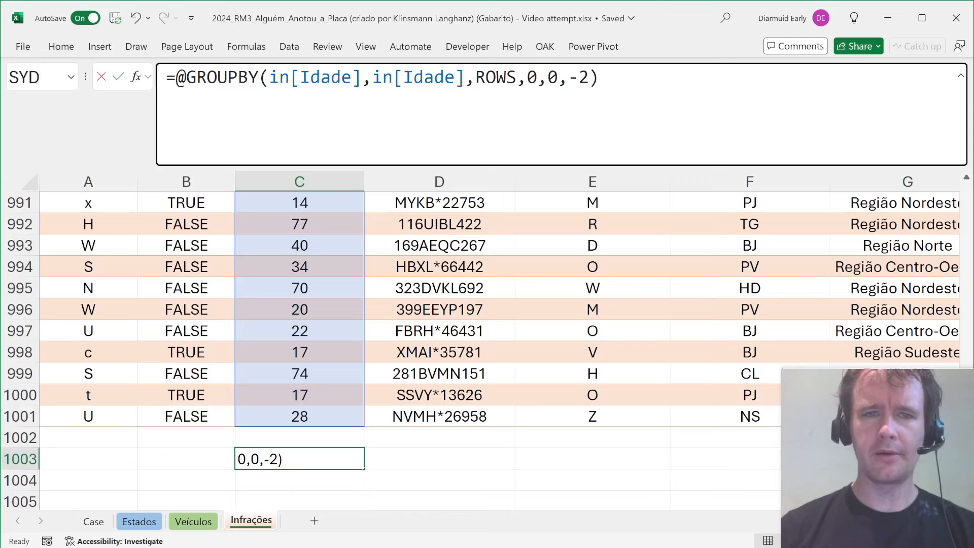
pyautogui.hotkey('shift', 'Home')
pyautogui.hotkey('ctrl', 'c')
pyautogui.press('BackSpace')
pyautogui.press('Return')
pyautogui.hotkey('ctrl', 'pageup')
pyautogui.hotkey('ctrl', 'pageup')
pyautogui.hotkey('ctrl', 'pageup')
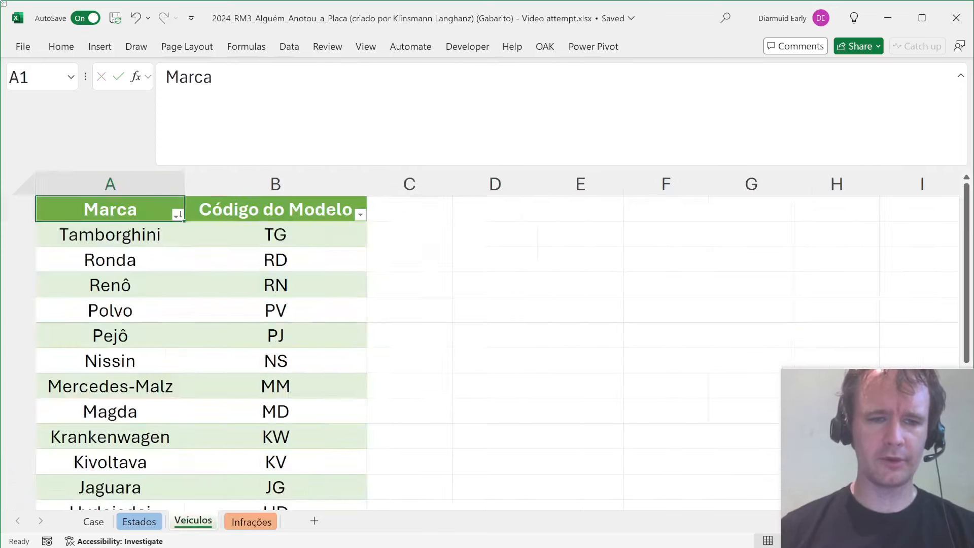
pyautogui.press('F2')
pyautogui.hotkey('ctrl', 'v')
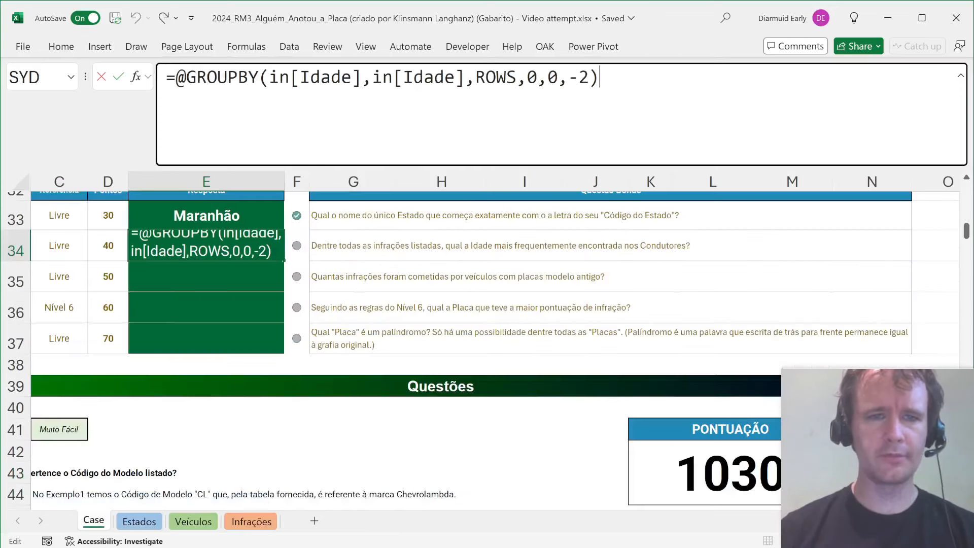
pyautogui.press('Return')
# Read the Bônus 3 question and examine the Modelo Antigo plate pattern and rules under Tipos de Placa
pyautogui.press('Right')
pyautogui.press('Right')
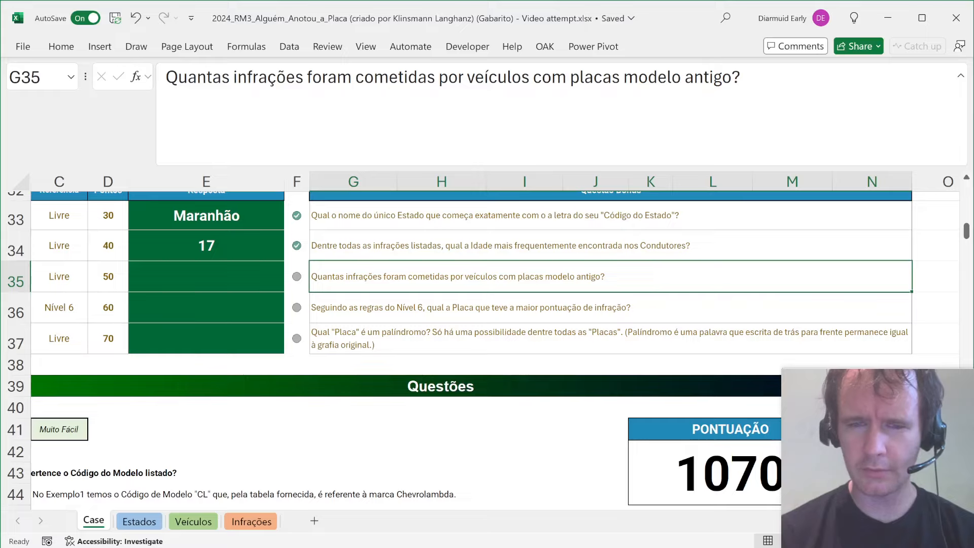
pyautogui.hscroll(3, 561, 450)
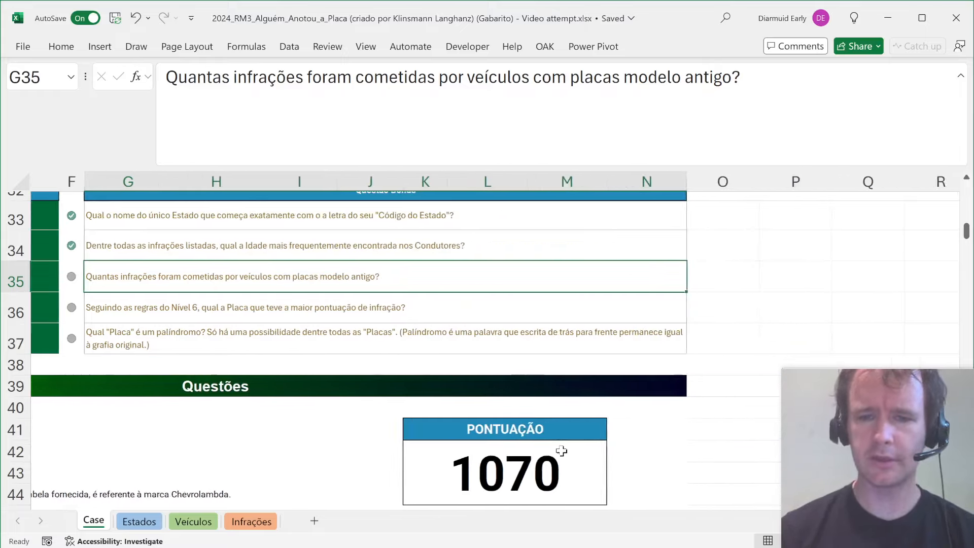
pyautogui.scroll(-5, 562, 450)
pyautogui.scroll(13, 561, 450)
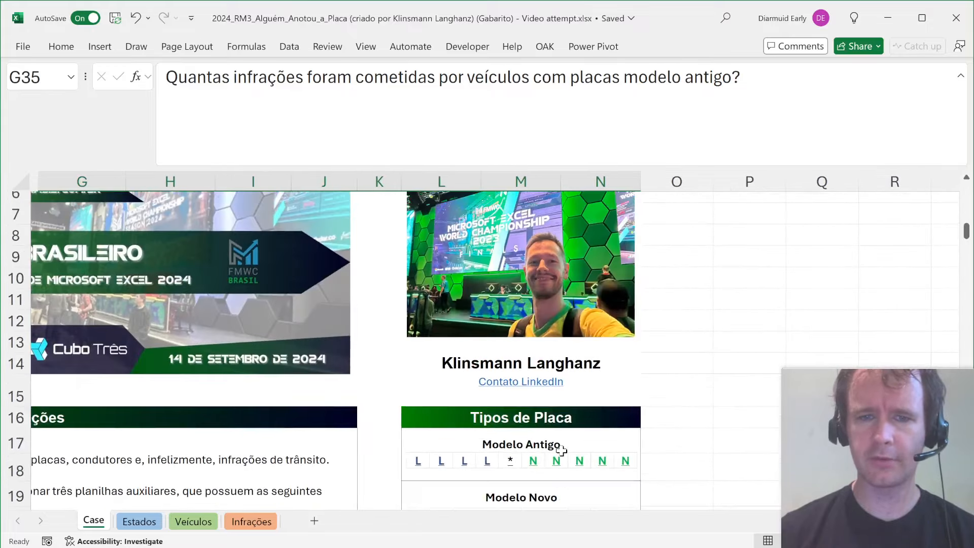
pyautogui.scroll(-2, 561, 450)
pyautogui.click(507, 336)
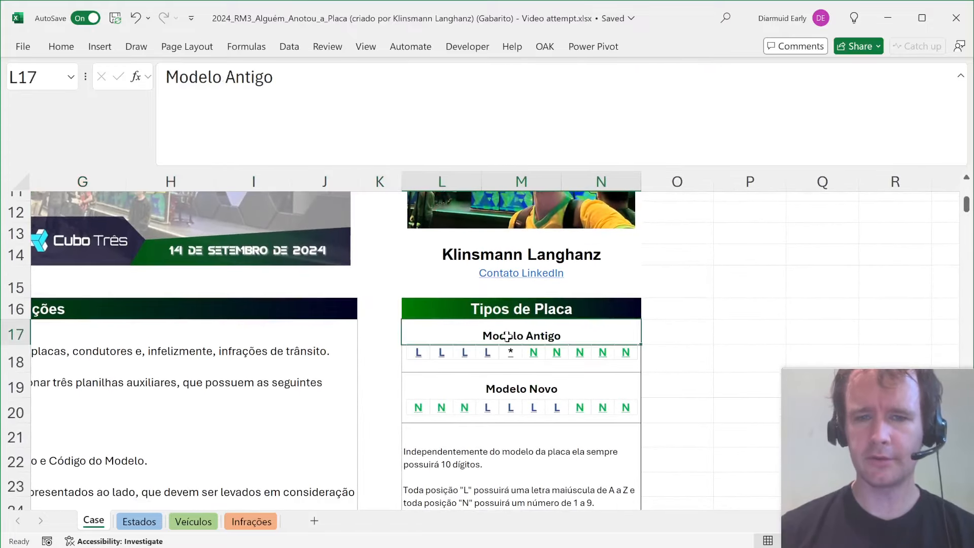
pyautogui.click(501, 391)
pyautogui.click(521, 352)
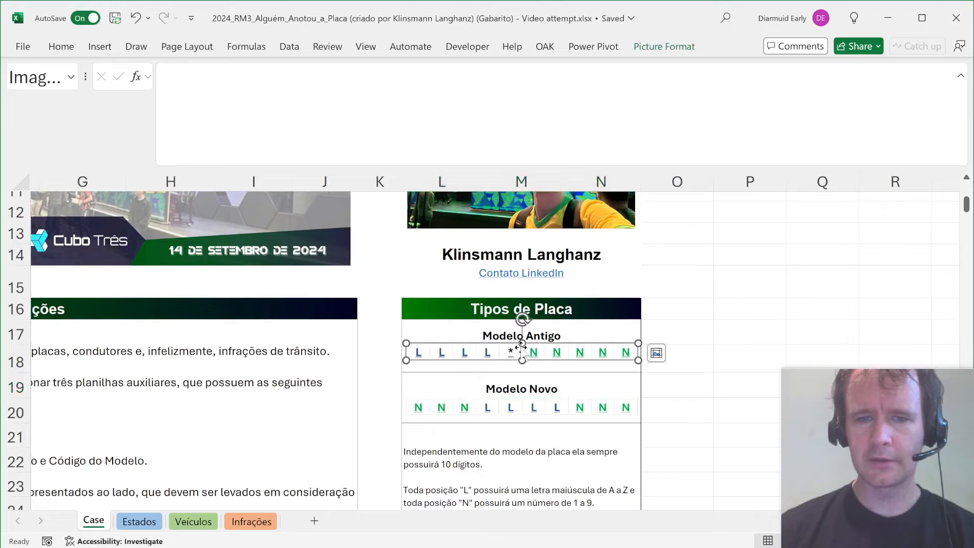
pyautogui.scroll(-1, 501, 399)
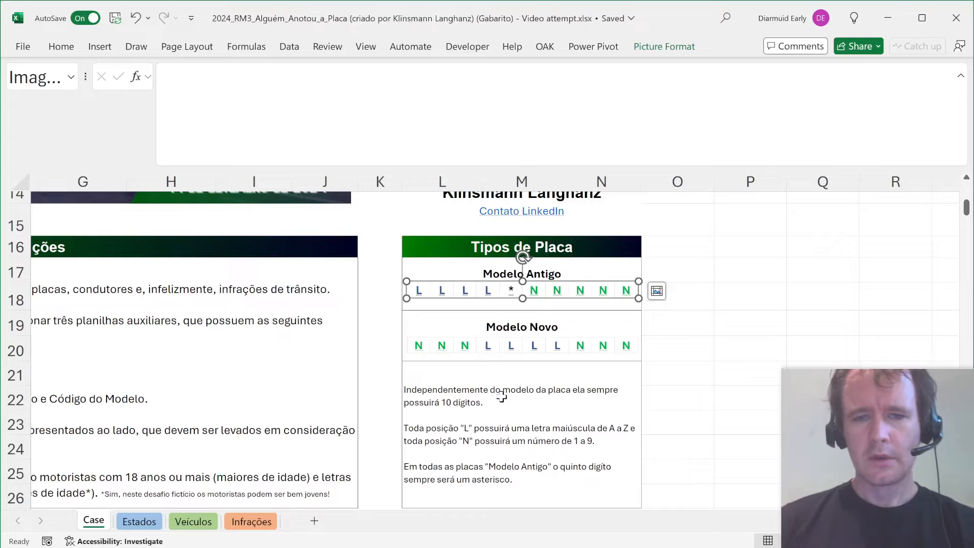
pyautogui.scroll(-5, 501, 398)
pyautogui.hscroll(-2, 501, 398)
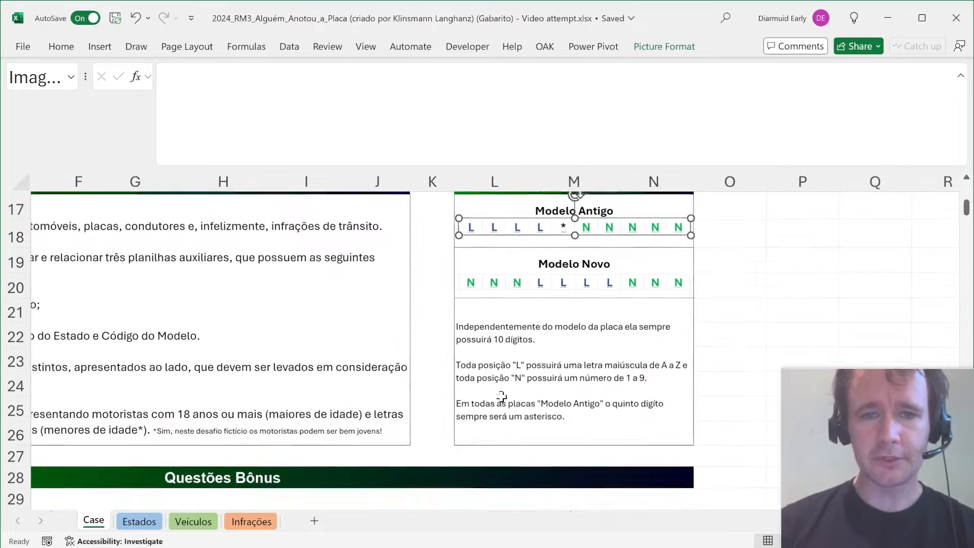
pyautogui.scroll(-1, 501, 396)
pyautogui.hscroll(-2, 501, 396)
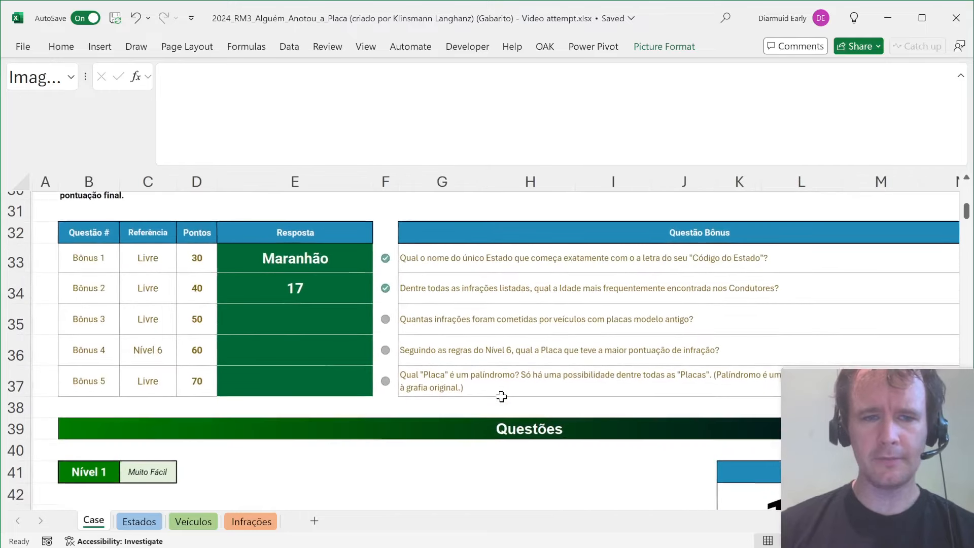
# Compare the Modelo Antigo and Modelo Novo plate patterns and start a LEFT formula in the Bônus 3 answer cell E35
pyautogui.click(324, 321)
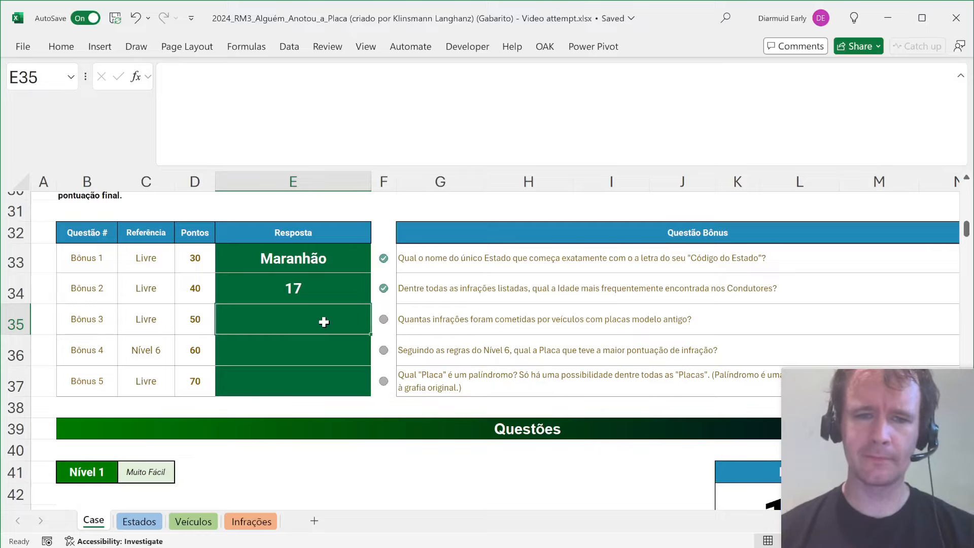
pyautogui.scroll(5, 323, 321)
pyautogui.hscroll(2, 324, 322)
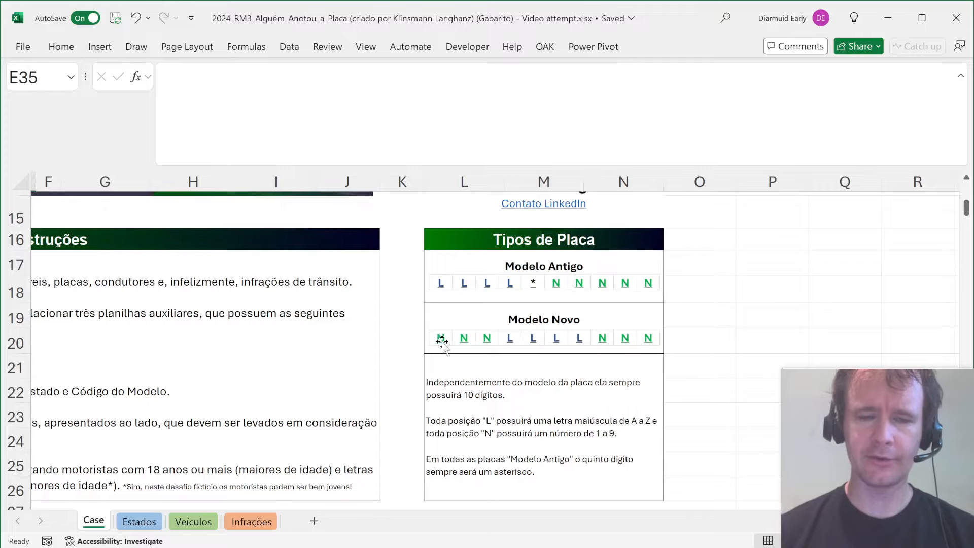
pyautogui.scroll(-4, 420, 384)
pyautogui.hscroll(-2, 420, 384)
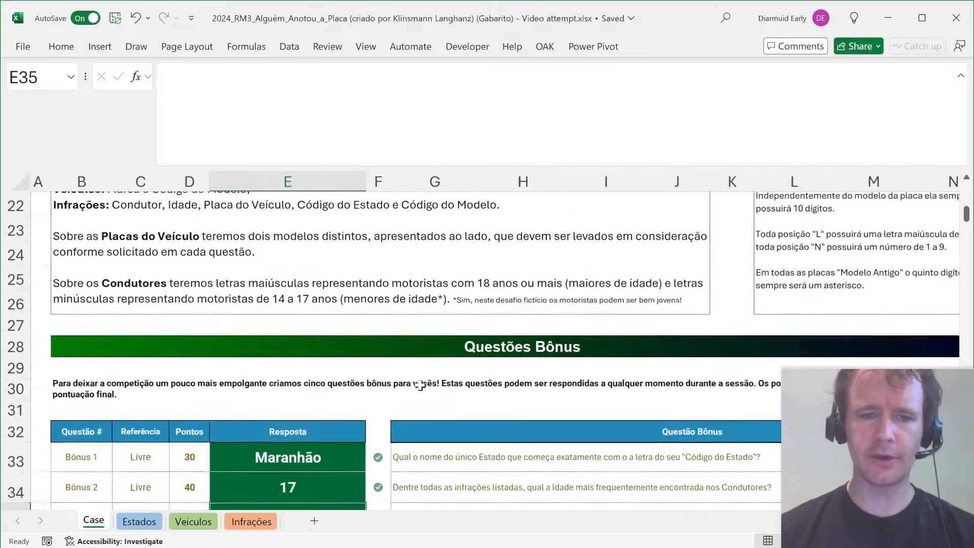
pyautogui.write('=')
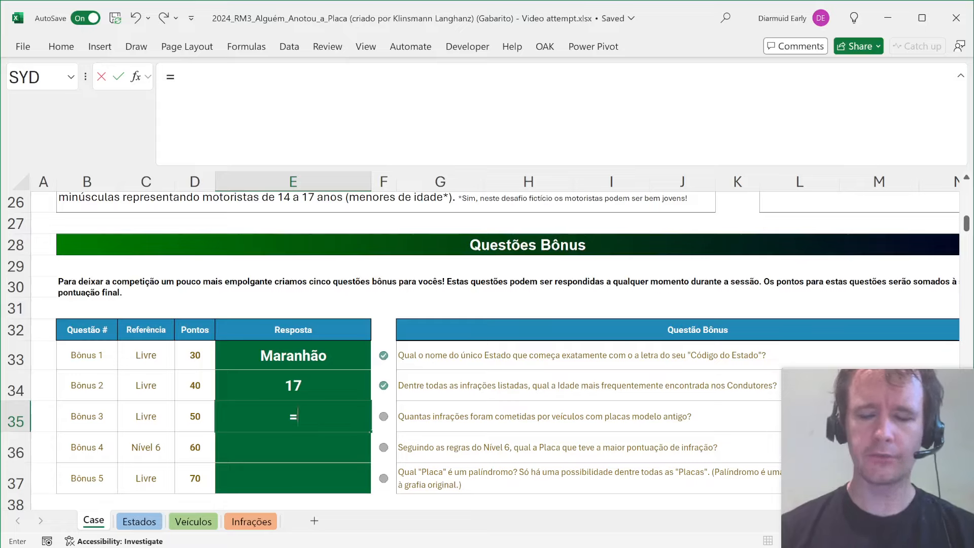
pyautogui.write('lef')
pyautogui.press('Tab')
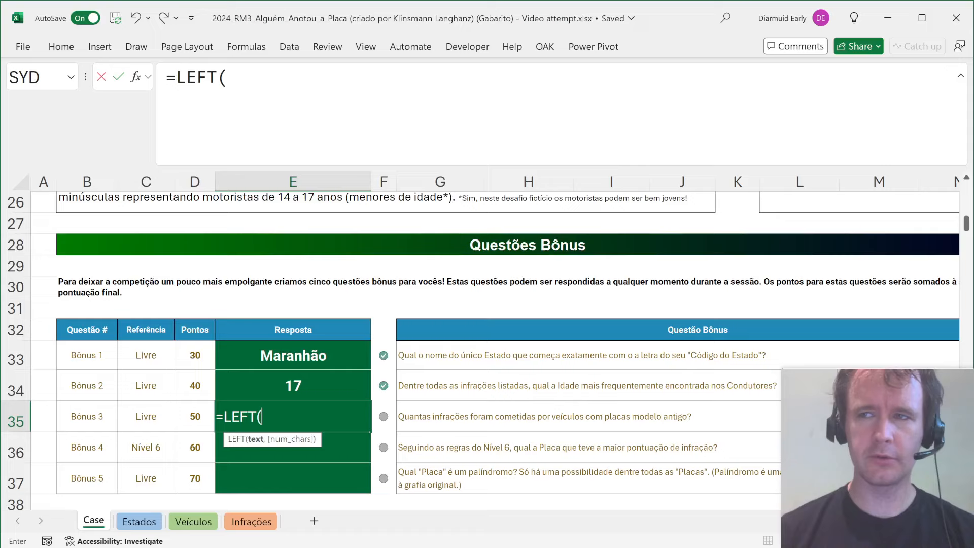
# Use in[Placa do Veículo] as the LEFT text in E35 and multiply the extracted character by 1
pyautogui.write('in[')
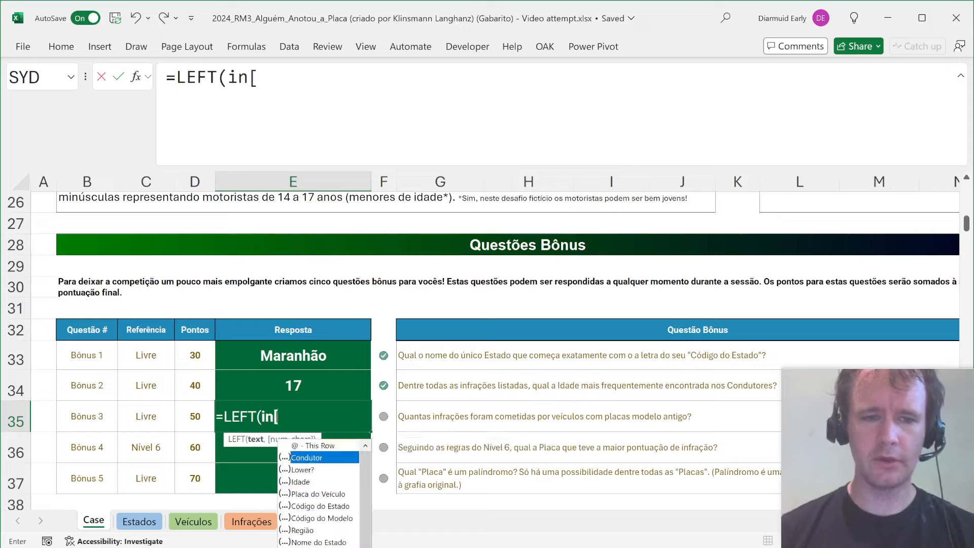
pyautogui.press('Down')
pyautogui.press('Down')
pyautogui.press('Down')
pyautogui.press('Down')
pyautogui.press('Up')
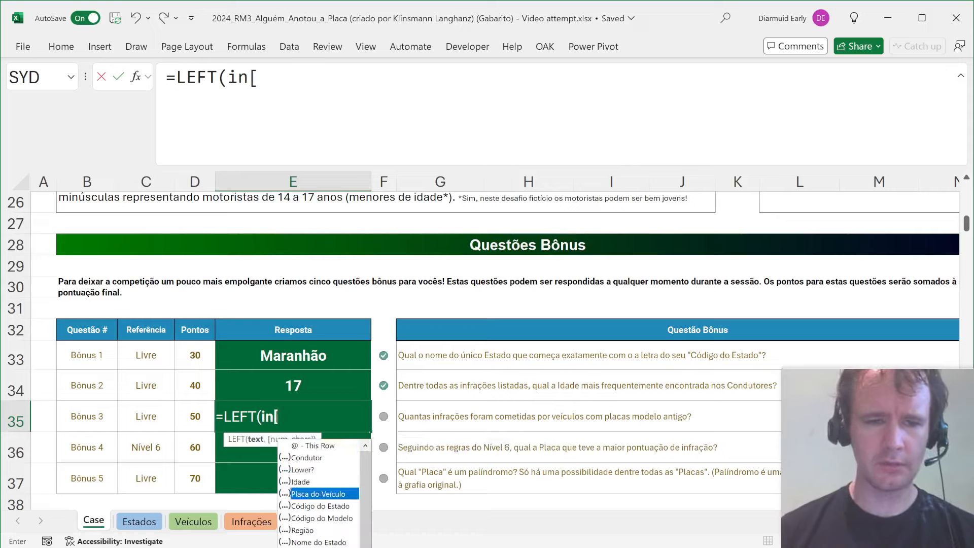
pyautogui.press('Tab')
pyautogui.write(')')
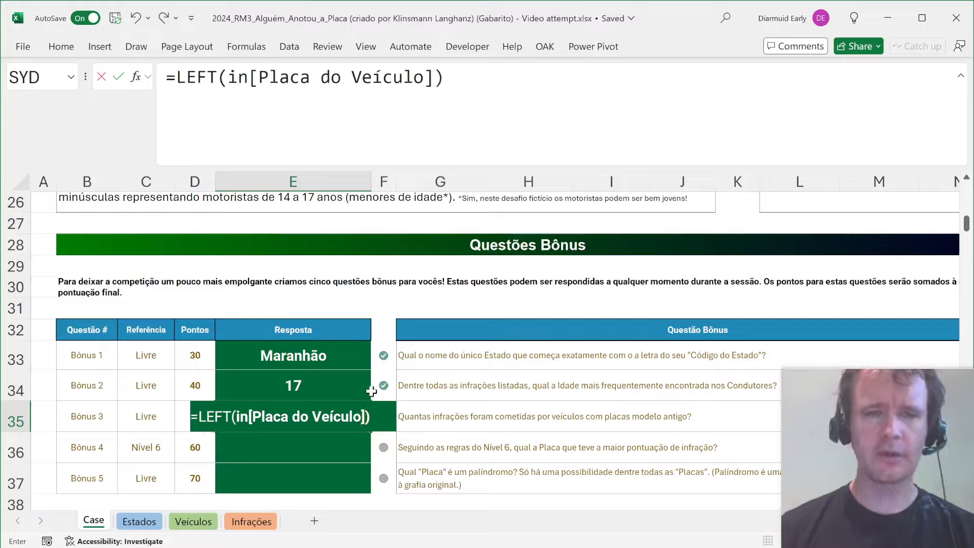
pyautogui.write('*!')
pyautogui.press('BackSpace')
pyautogui.write('1')
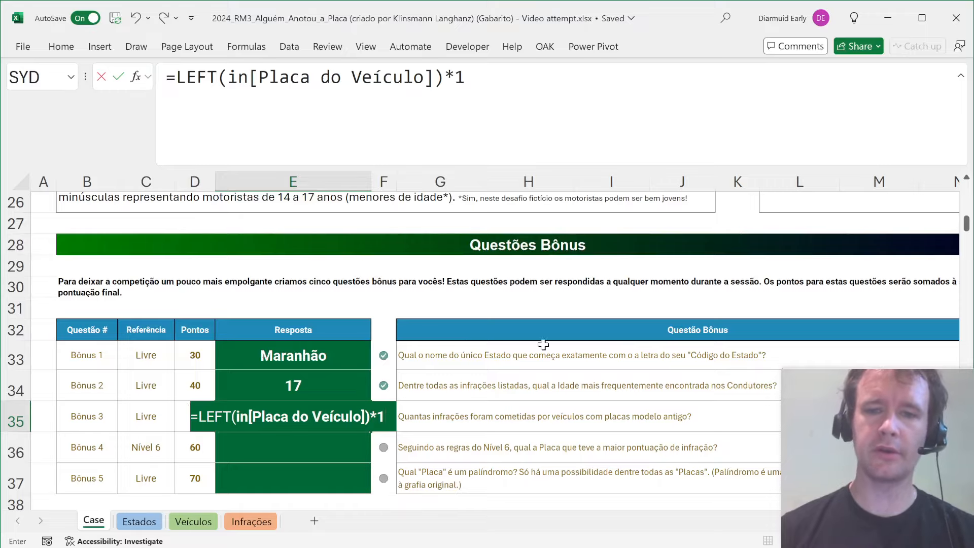
# Recheck the first characters of both plate patterns and wrap the E35 expression in ISERROR
pyautogui.scroll(3, 598, 327)
pyautogui.hscroll(2, 598, 327)
pyautogui.scroll(1, 598, 327)
pyautogui.hscroll(1, 598, 327)
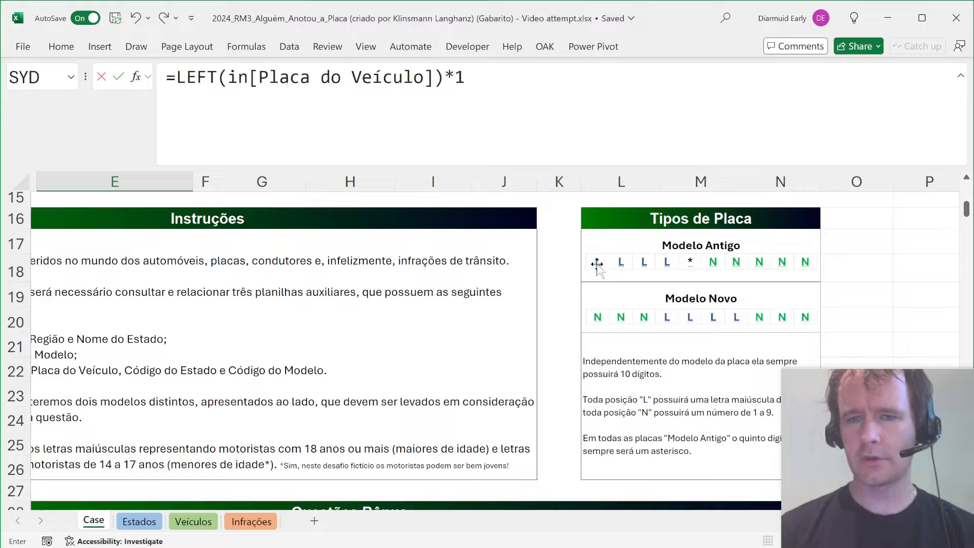
pyautogui.click(174, 78)
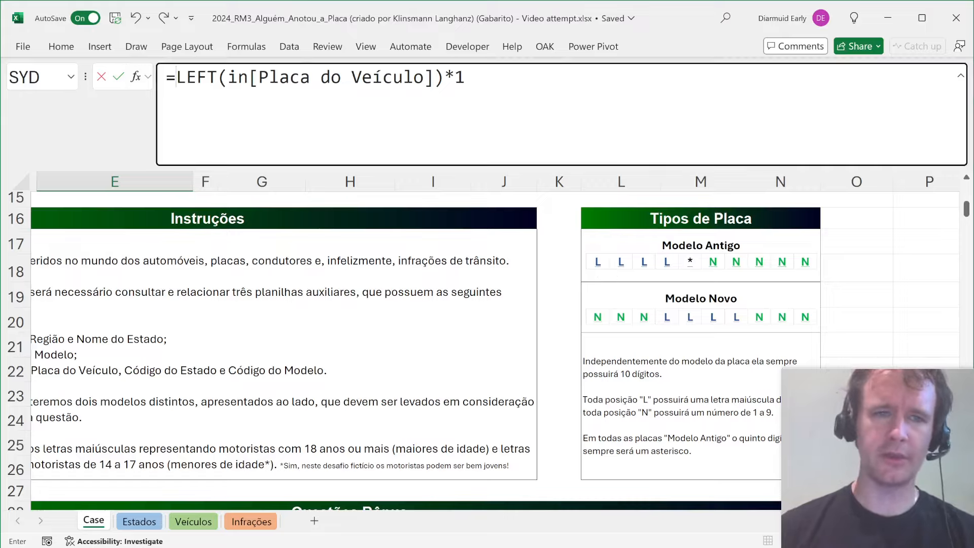
pyautogui.write('iser')
pyautogui.press('Tab')
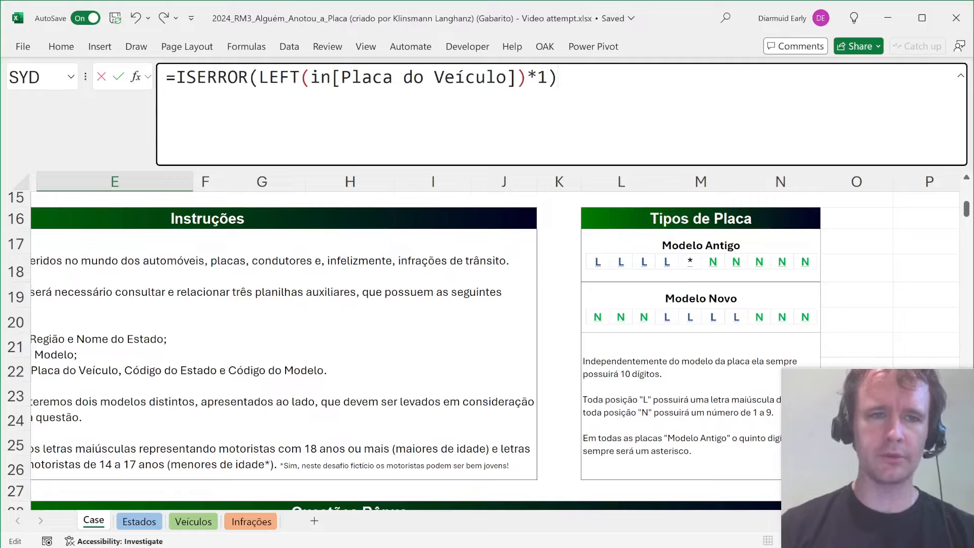
# Wrap the ISERROR test in SUM with a double negative (--) to count the matches, and enter the E35 formula
pyautogui.click(176, 77)
pyautogui.write('sum')
pyautogui.press('Tab')
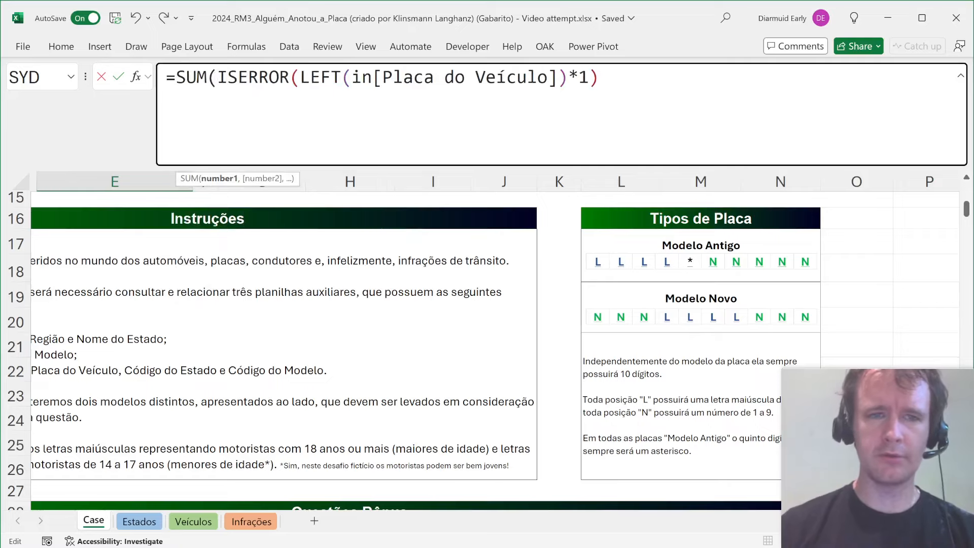
pyautogui.write('--')
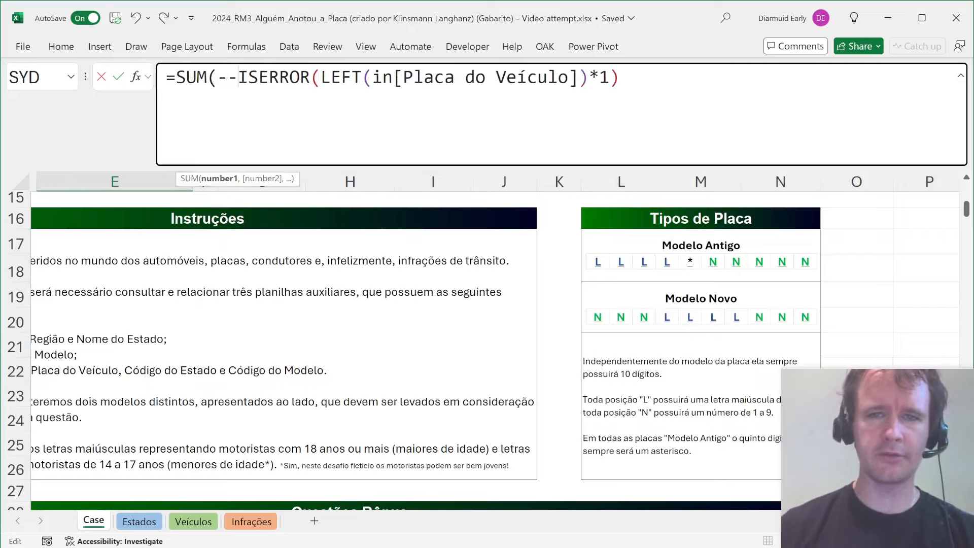
pyautogui.write(')')
pyautogui.press('Return')
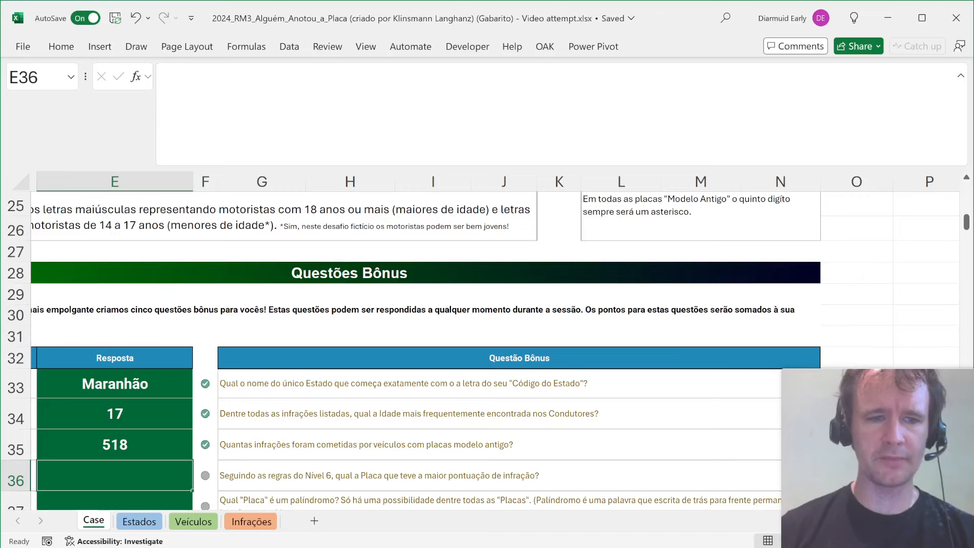
# Read the Bônus 4 question and search the Case sheet for "level 6"
pyautogui.press('Down')
pyautogui.press('Right')
pyautogui.press('Right')
pyautogui.press('Up')
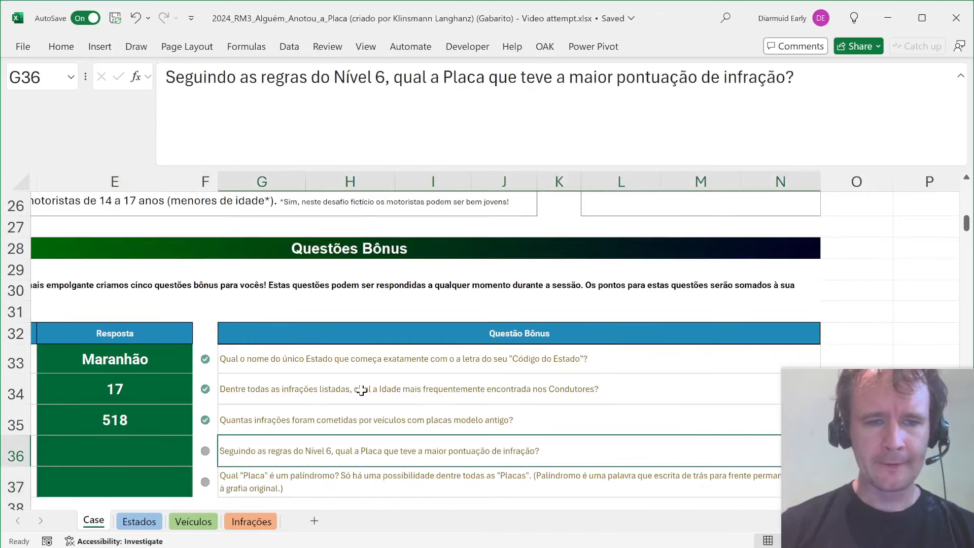
pyautogui.scroll(-3, 361, 390)
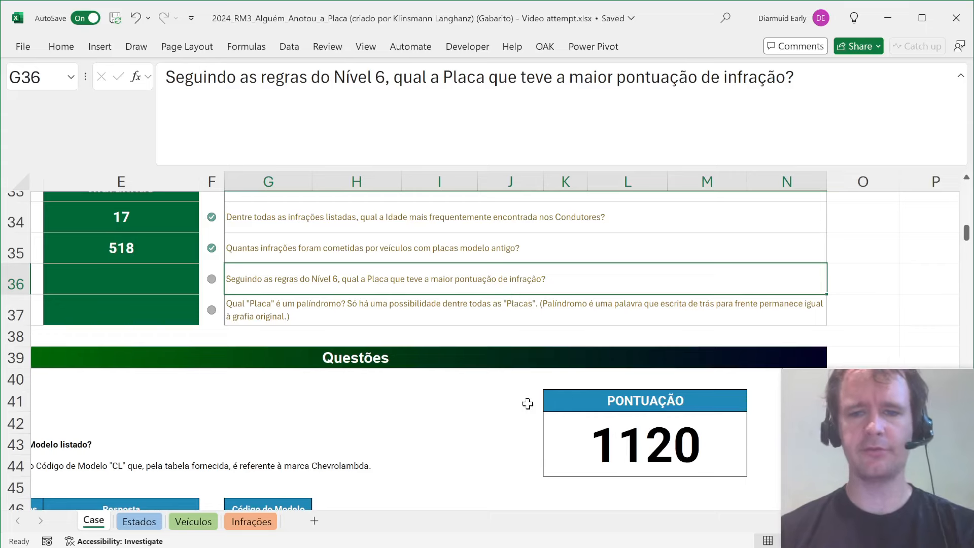
pyautogui.scroll(-3, 527, 403)
pyautogui.hotkey('ctrl', 'f')
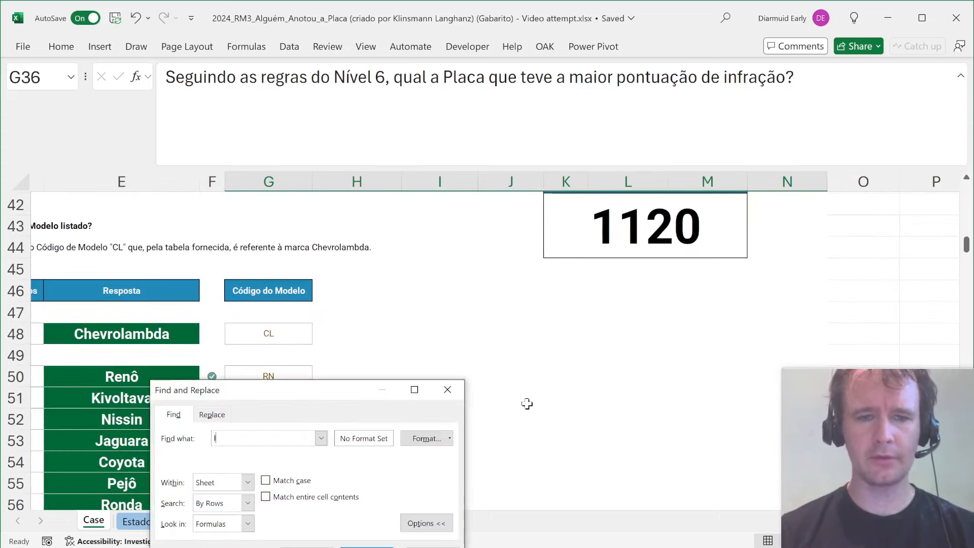
pyautogui.press('Return')
pyautogui.press('Return')
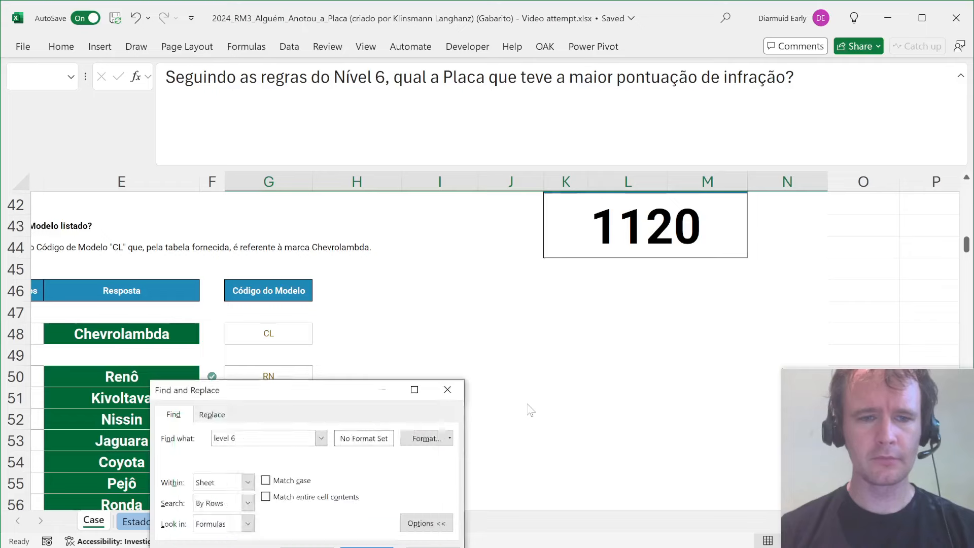
pyautogui.press('Return')
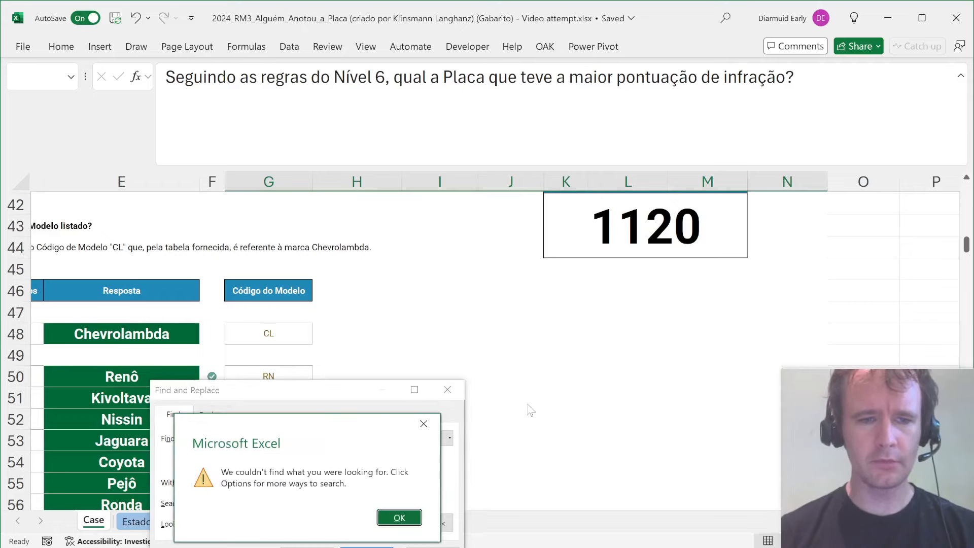
pyautogui.press('Return')
pyautogui.press('Escape')
# Search the Case sheet for "vel 6" to find the Nível 6 section with its scoring rules
pyautogui.press('Left')
pyautogui.press('Home')
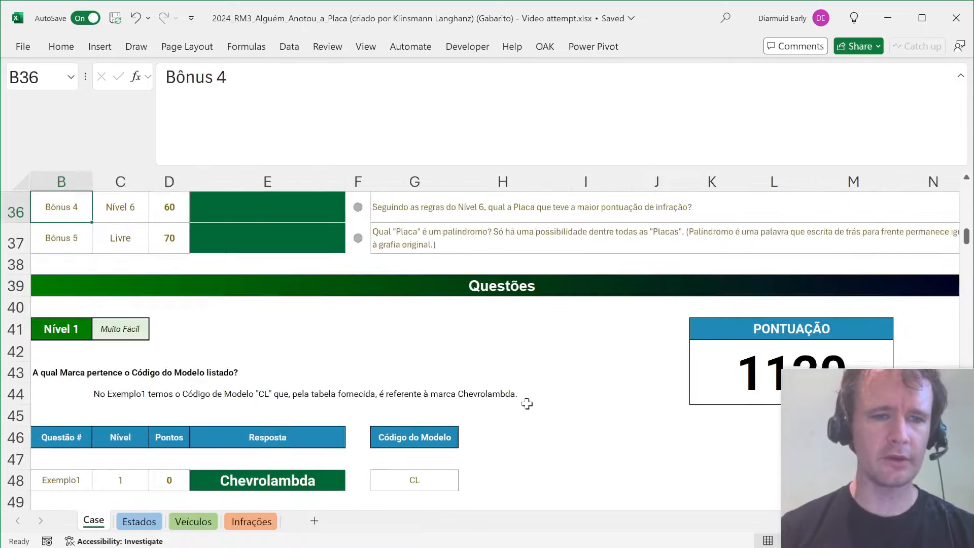
pyautogui.hotkey('ctrl', 'f')
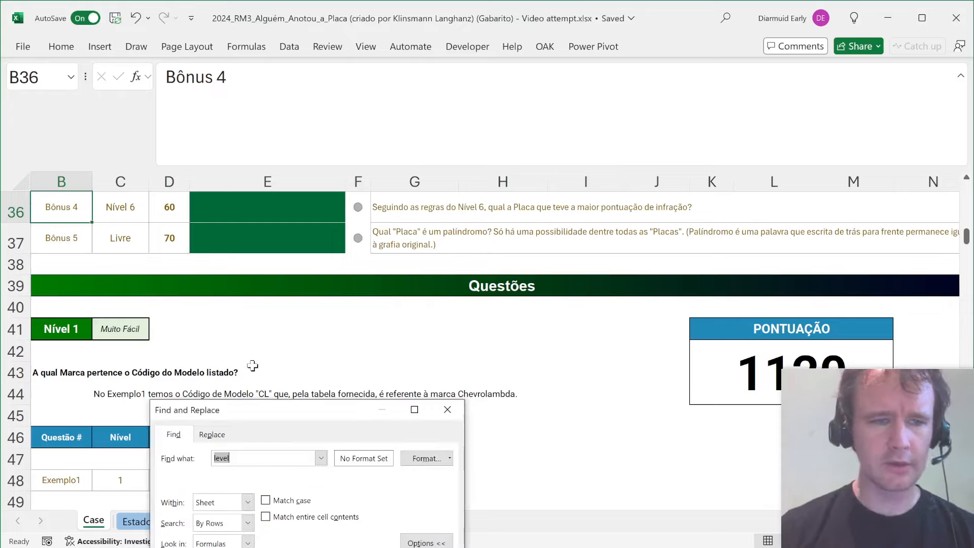
pyautogui.press('Escape')
pyautogui.hotkey('ctrl', 'f')
pyautogui.write('vel ')
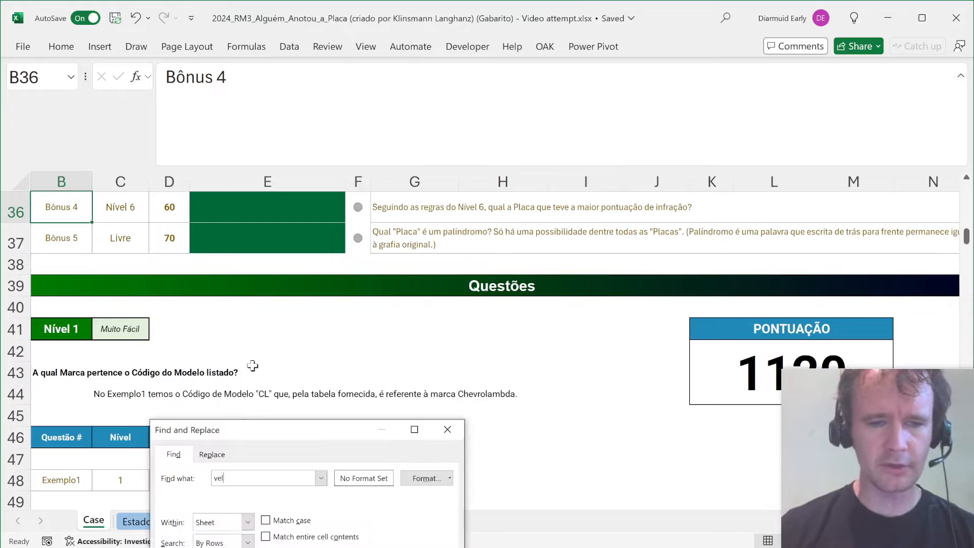
pyautogui.write('6')
pyautogui.press('Return')
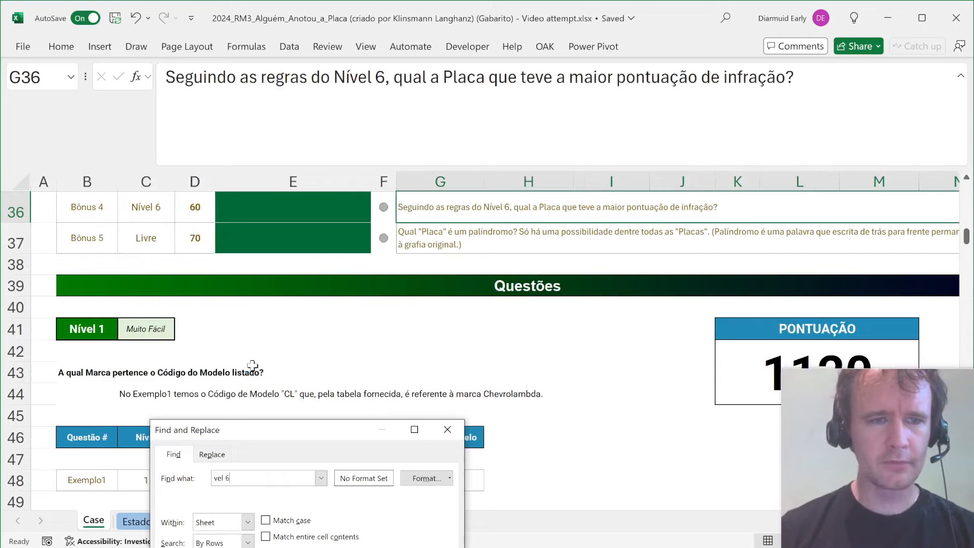
pyautogui.press('Return')
pyautogui.press('Escape')
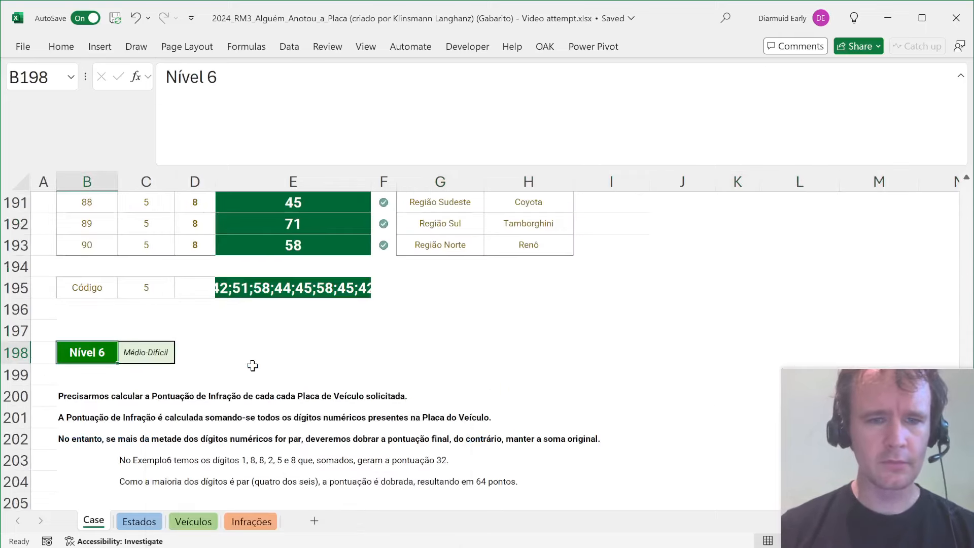
# Copy the full text of the infraction score formula in E210, leaving that cell unchanged
pyautogui.scroll(-5, 253, 366)
pyautogui.click(316, 275)
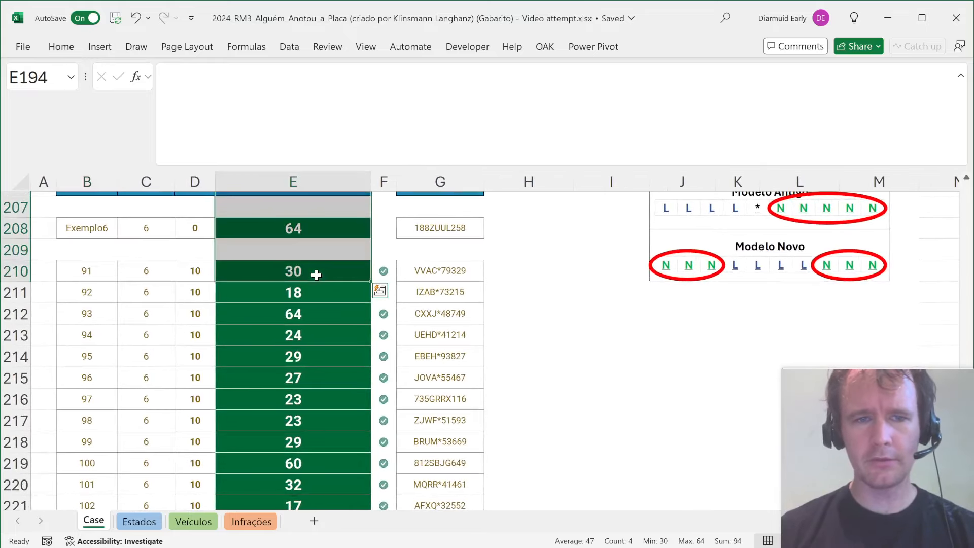
pyautogui.click(316, 275)
pyautogui.press('F2')
pyautogui.hotkey('ctrl', 'a')
pyautogui.hotkey('ctrl', 'c')
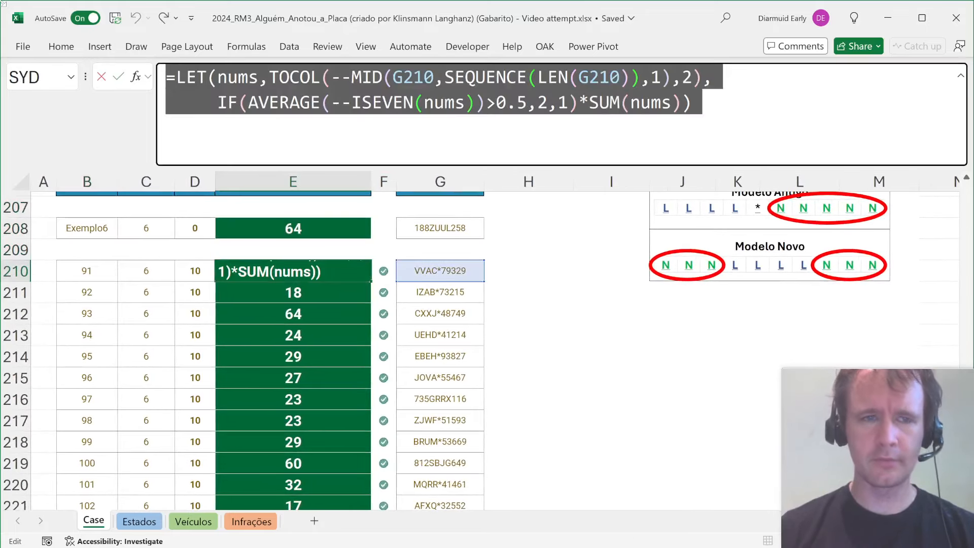
pyautogui.press('Escape')
# Add a column headed Points in J1 of the Infrações table
pyautogui.hotkey('ctrl', 'pagedown')
pyautogui.hotkey('ctrl', 'pagedown')
pyautogui.hotkey('ctrl', 'pagedown')
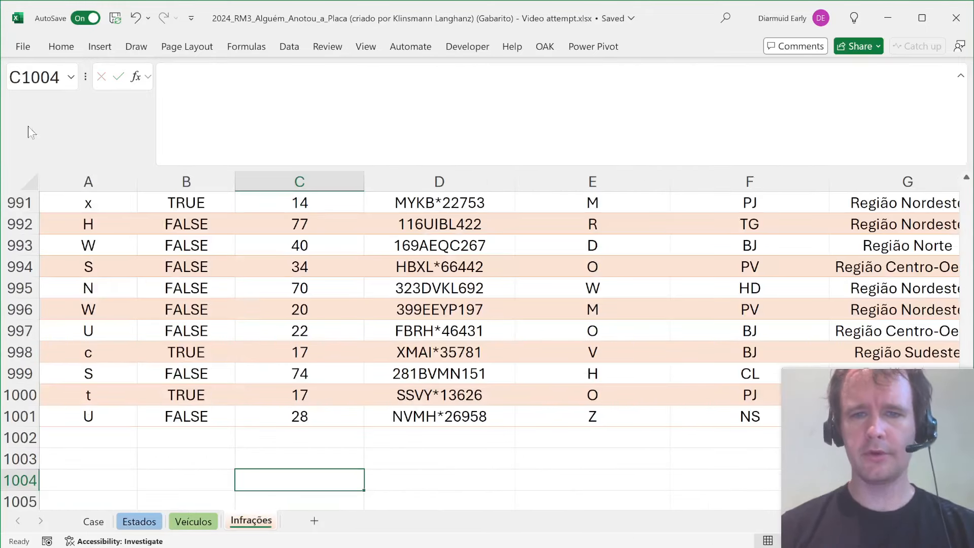
pyautogui.hotkey('ctrl', 'Up')
pyautogui.hotkey('ctrl', 'Up')
pyautogui.hotkey('ctrl', 'Right')
pyautogui.press('Right')
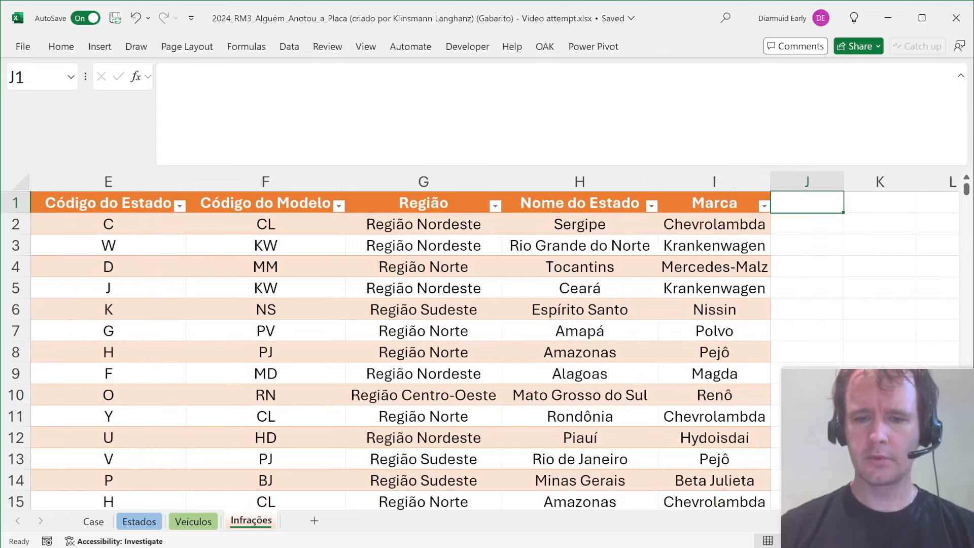
pyautogui.write('Points')
pyautogui.press('Return')
# Paste the copied LET formula into J2 and replace MID's G210 reference with [@[Placa do Veículo]]
pyautogui.press('F2')
pyautogui.hotkey('ctrl', 'v')
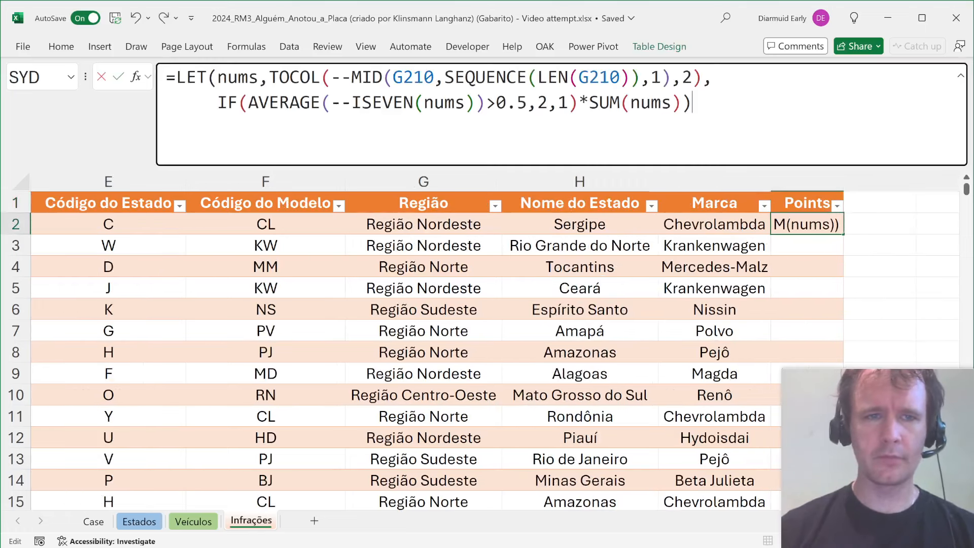
pyautogui.doubleClick(413, 77)
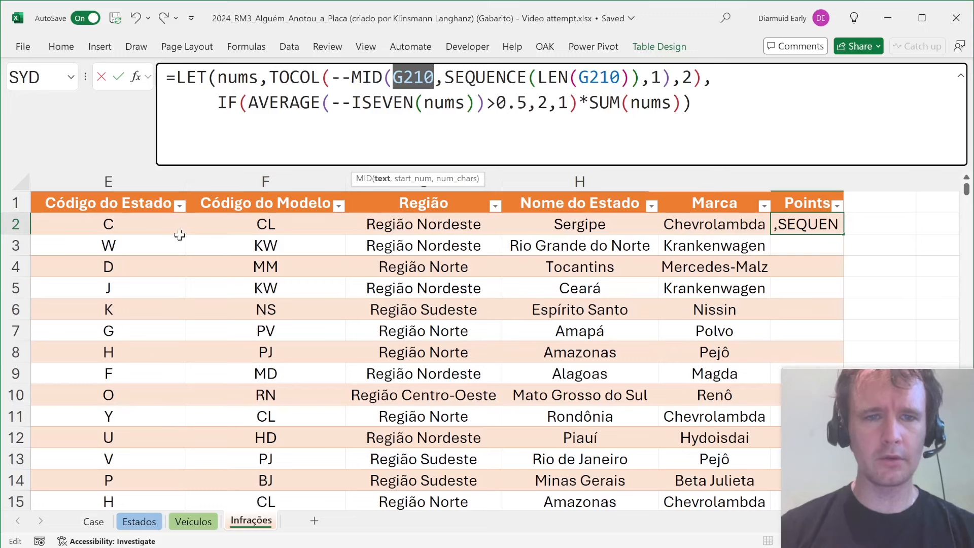
pyautogui.click(217, 238)
pyautogui.press('Up')
pyautogui.press('Left')
pyautogui.press('Left')
pyautogui.press('Left')
pyautogui.press('Left')
pyautogui.press('Right')
pyautogui.press('Right')
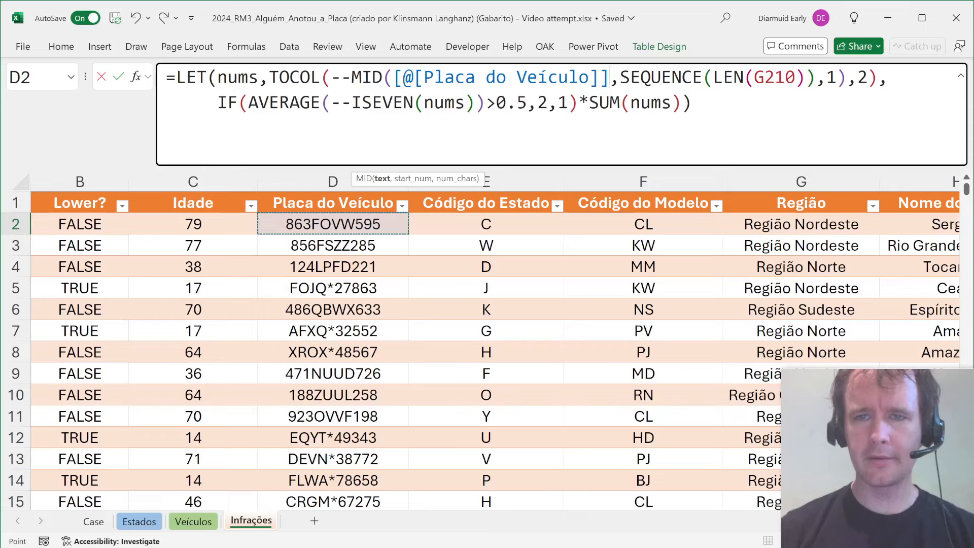
# Replace LEN(G210) inside SEQUENCE with 10 and enter the J2 formula
pyautogui.click(723, 78)
pyautogui.click(685, 181)
pyautogui.write('10')
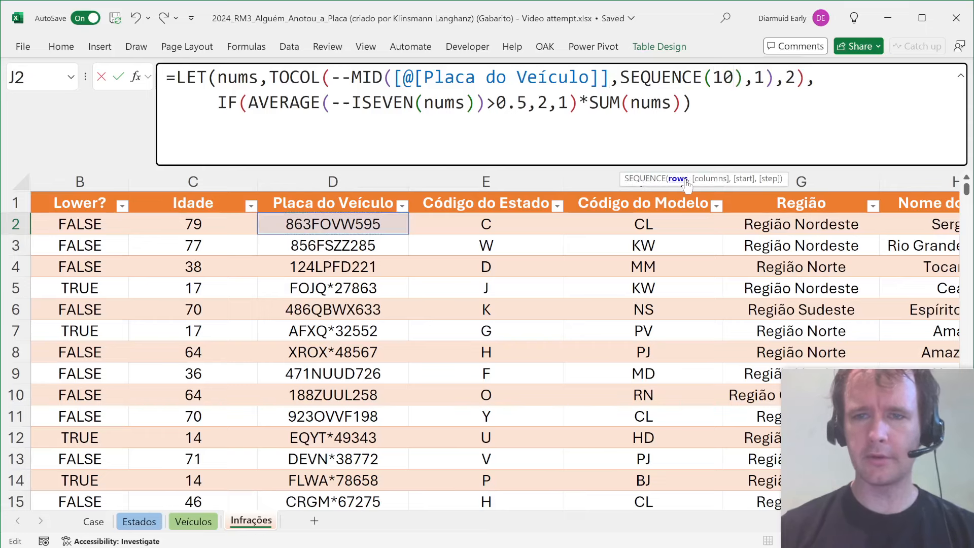
pyautogui.press('Return')
# Fill the J2 score formula down the whole Points column
pyautogui.press('Up')
pyautogui.press('F2')
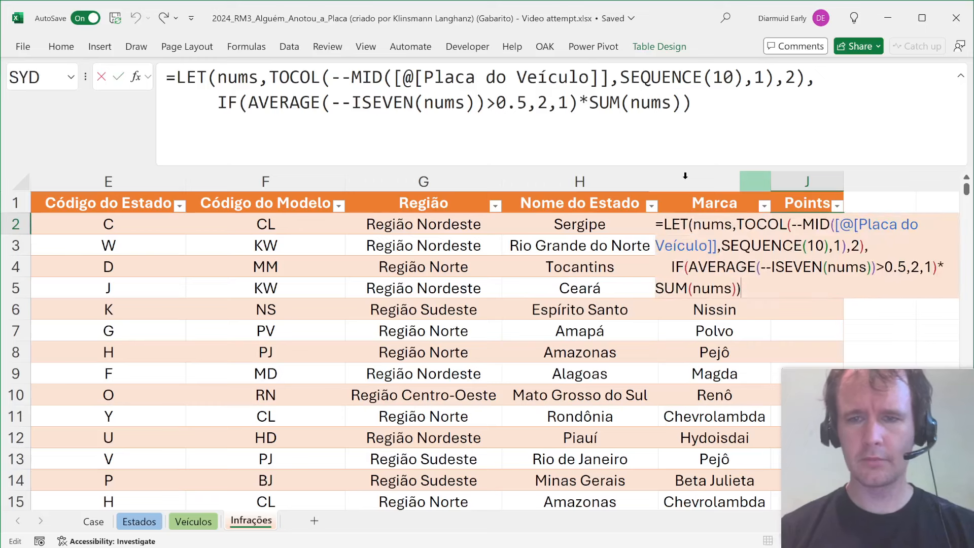
pyautogui.hotkey('ctrl', 'Return')
pyautogui.hotkey('ctrl', 'shift', 'Down')
pyautogui.hotkey('ctrl', 'd')
pyautogui.press('Left')
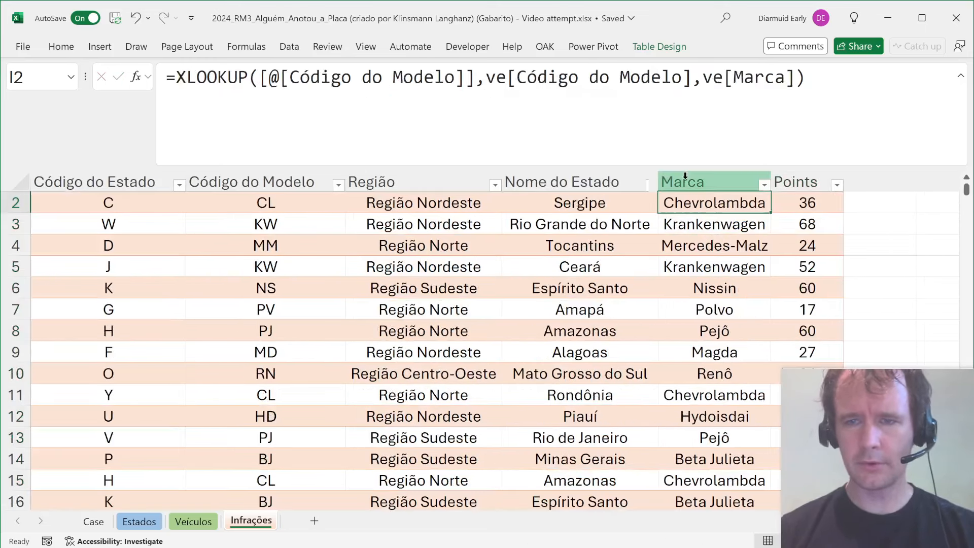
pyautogui.press('Right')
# Start an XLOOKUP in the Bônus 4 answer cell E36 on the Case sheet with 10^6 as the lookup value
pyautogui.hotkey('ctrl', 'pageup')
pyautogui.hotkey('ctrl', 'pageup')
pyautogui.hotkey('ctrl', 'pageup')
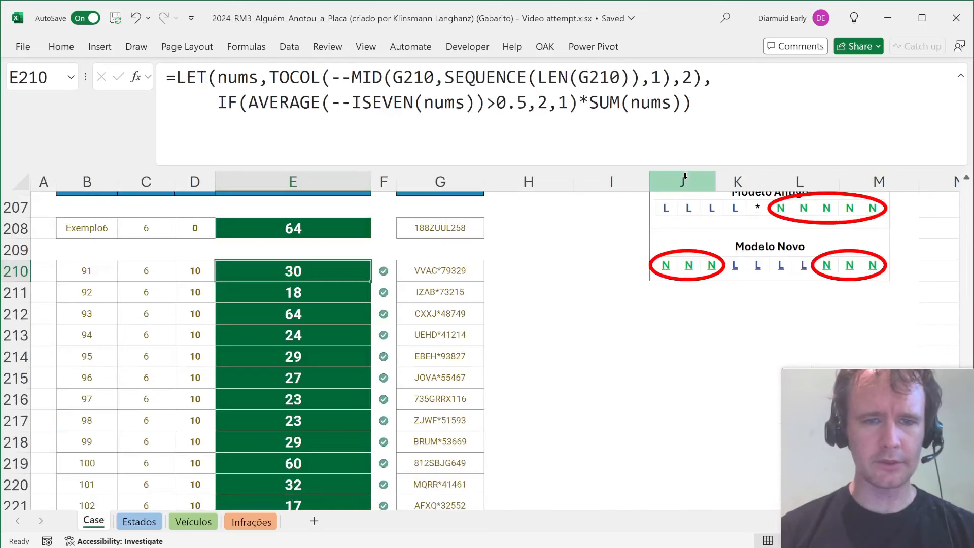
pyautogui.hotkey('ctrl', 'Home')
pyautogui.scroll(-9, 473, 413)
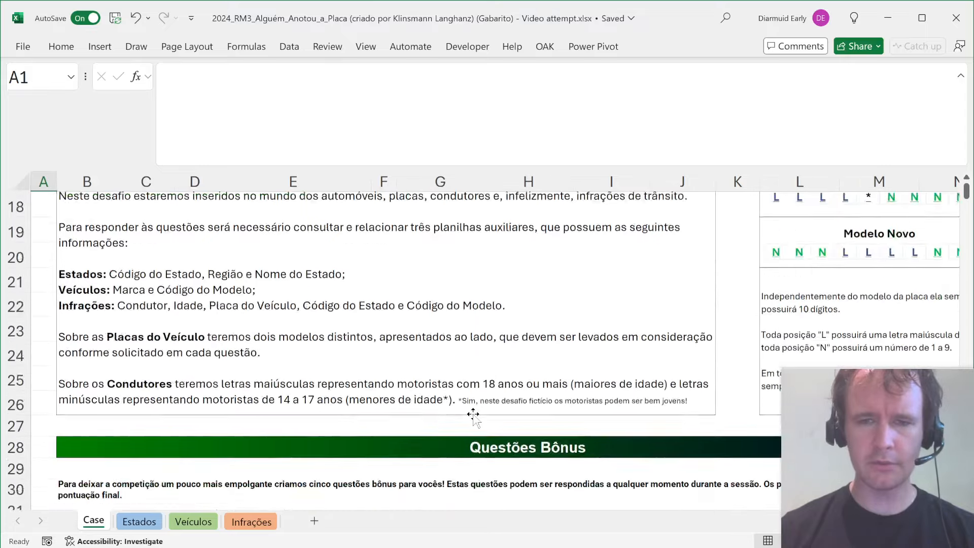
pyautogui.scroll(-1, 473, 414)
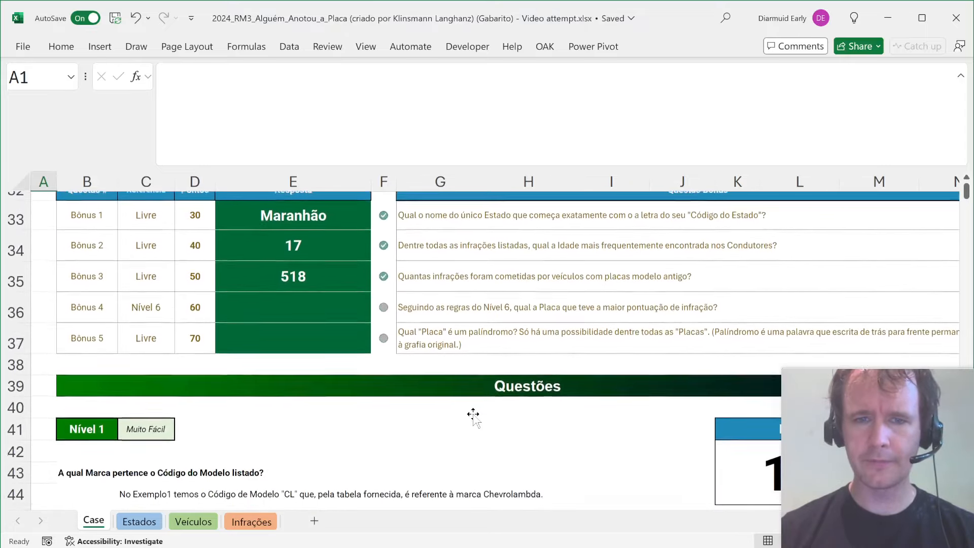
pyautogui.click(339, 304)
pyautogui.write('=xl')
pyautogui.press('Tab')
pyautogui.write('1')
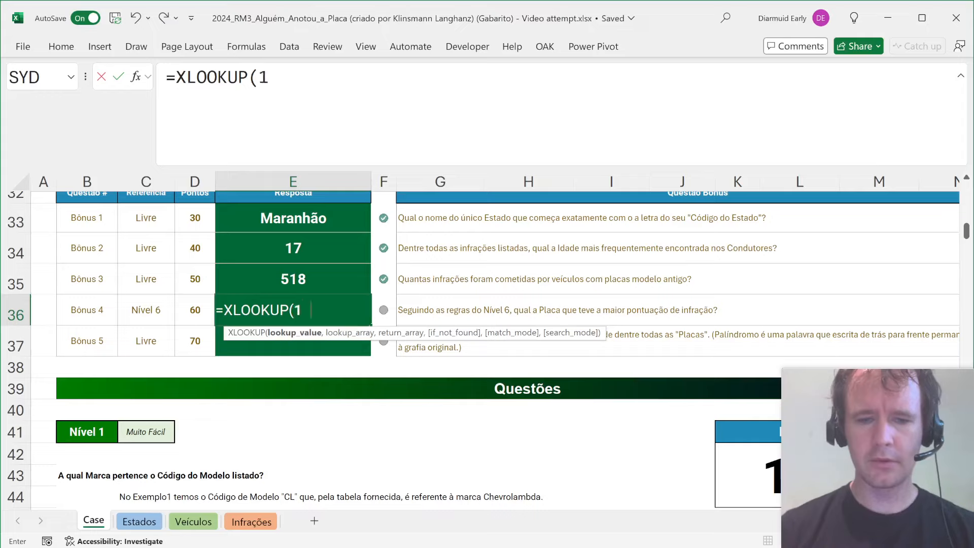
pyautogui.write('0^6,in[')
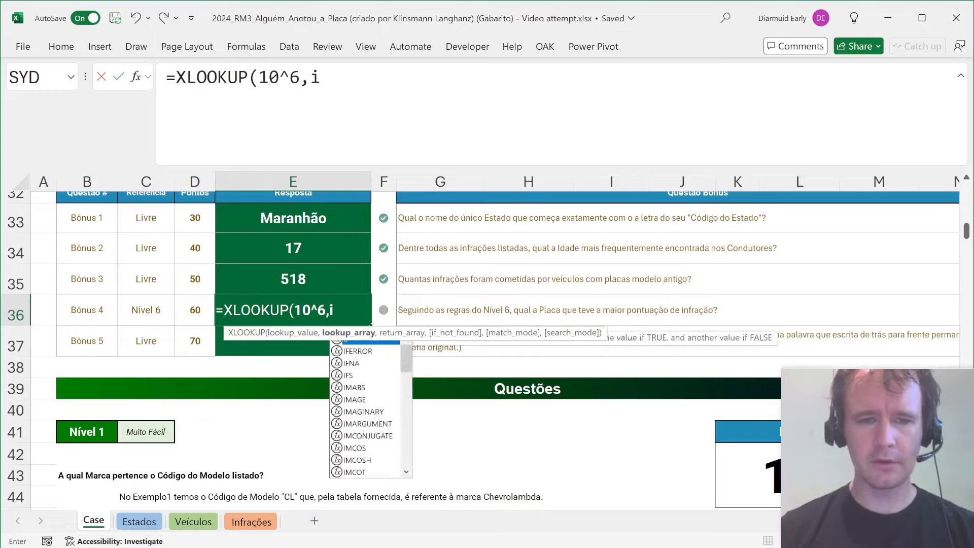
# Use in[Points] as the lookup array of the E36 XLOOKUP
pyautogui.press('Down')
pyautogui.press('Down')
pyautogui.press('Down')
pyautogui.press('Down')
pyautogui.press('Down')
pyautogui.press('Down')
pyautogui.press('Down')
pyautogui.press('Down')
pyautogui.press('Down')
pyautogui.press('Down')
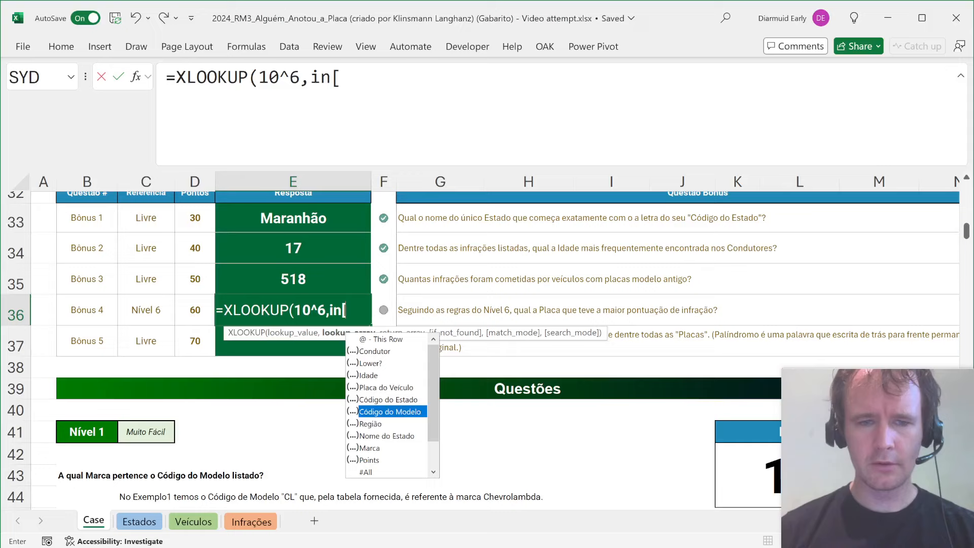
pyautogui.press('Tab')
pyautogui.write('],in')
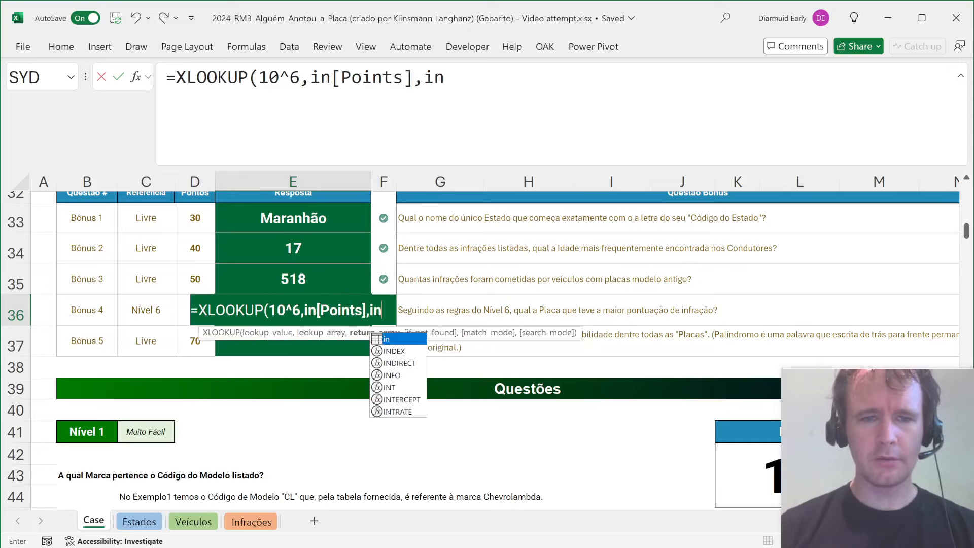
# Use in[Placa do Veículo] as the return array of the E36 XLOOKUP
pyautogui.press('Tab')
pyautogui.press('Down')
pyautogui.press('Down')
pyautogui.press('Down')
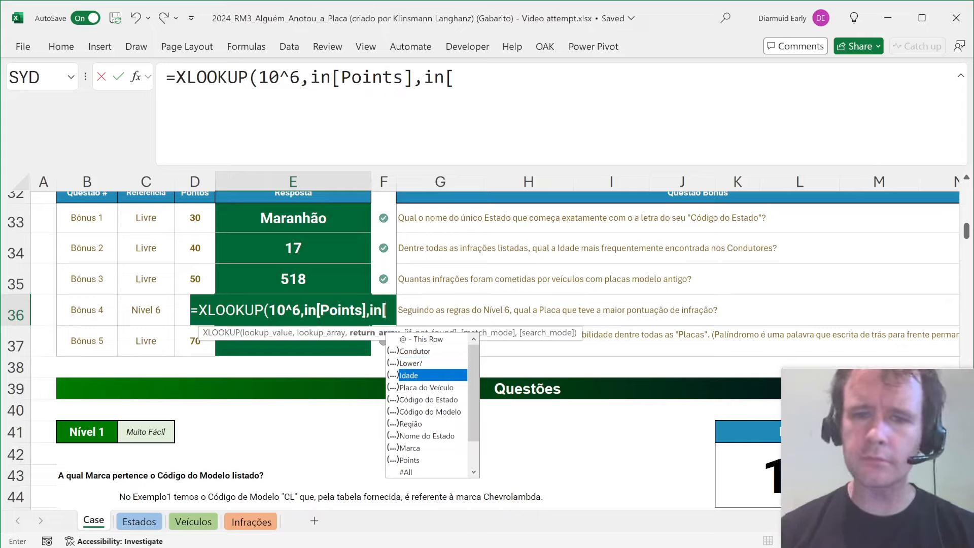
pyautogui.press('Down')
pyautogui.press('Tab')
pyautogui.write('],')
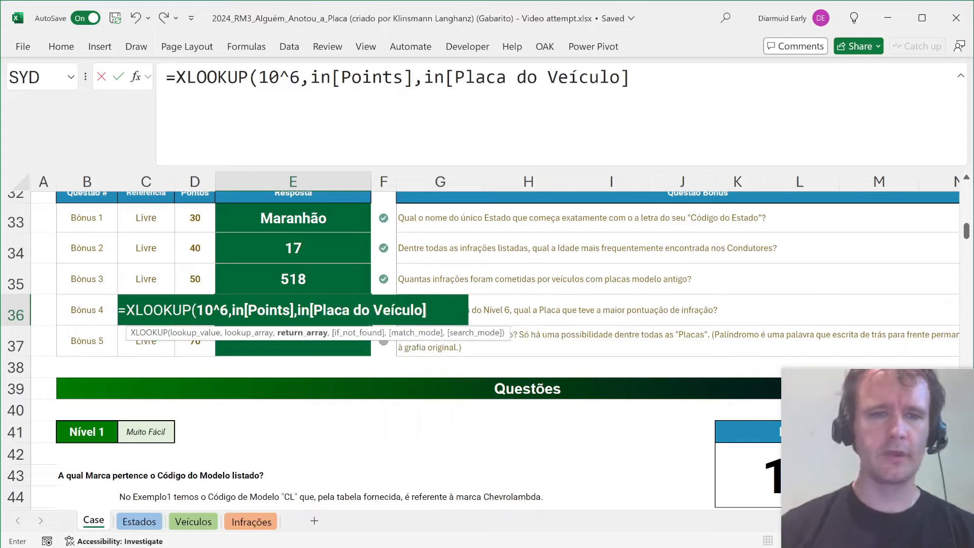
# Leave if_not_found empty, set the match mode to -1 and enter the E36 formula
pyautogui.write(',')
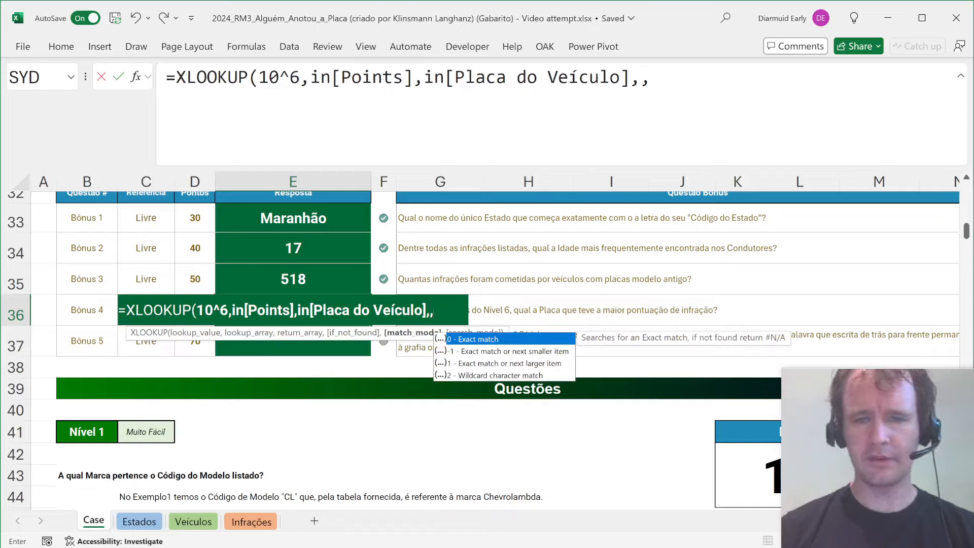
pyautogui.write('-1)')
pyautogui.press('Return')
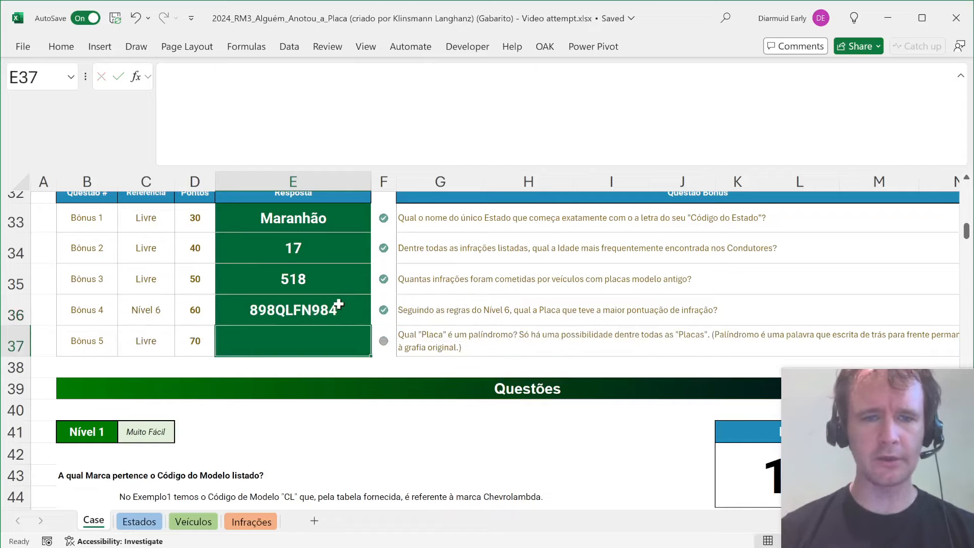
# Read the full Bônus 5 question in G37 and go to the Infrações sheet
pyautogui.press('Right')
pyautogui.press('Right')
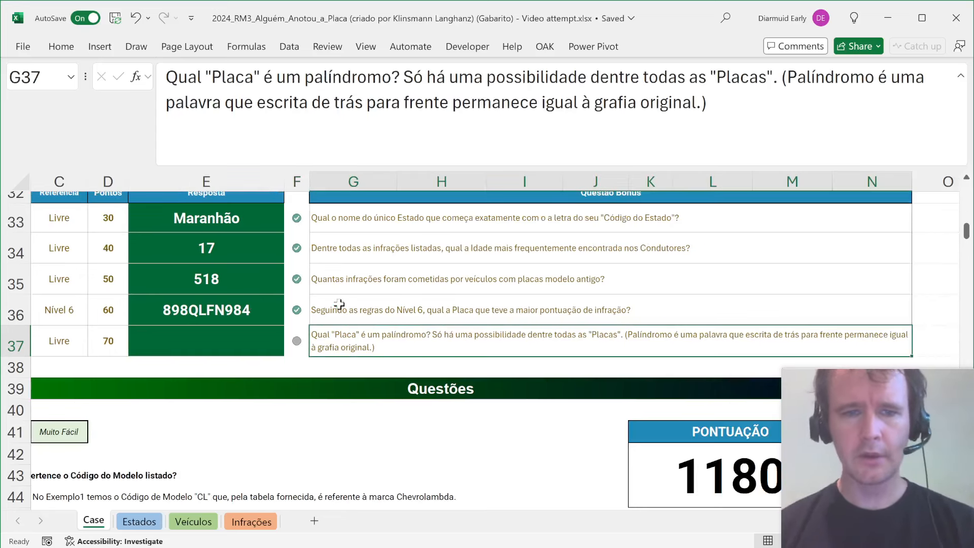
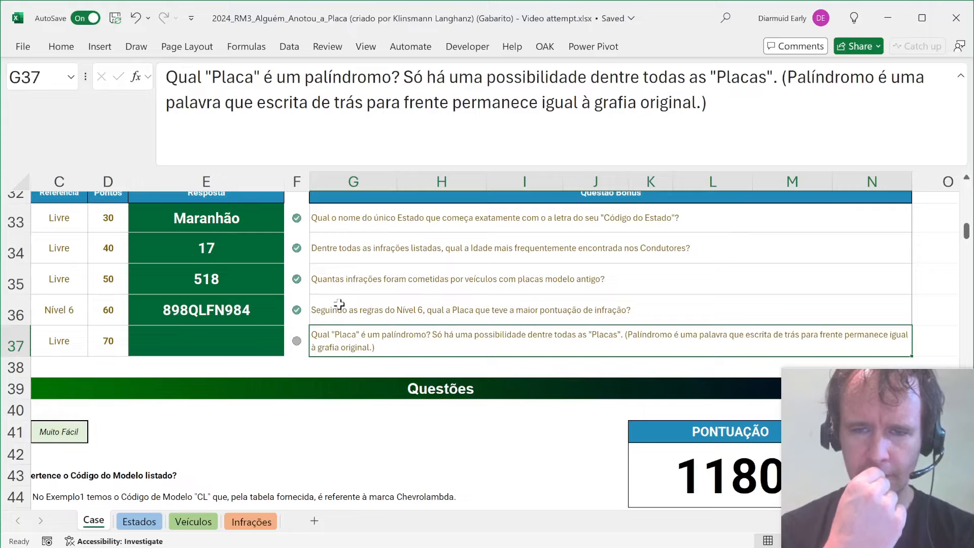
pyautogui.click(254, 332)
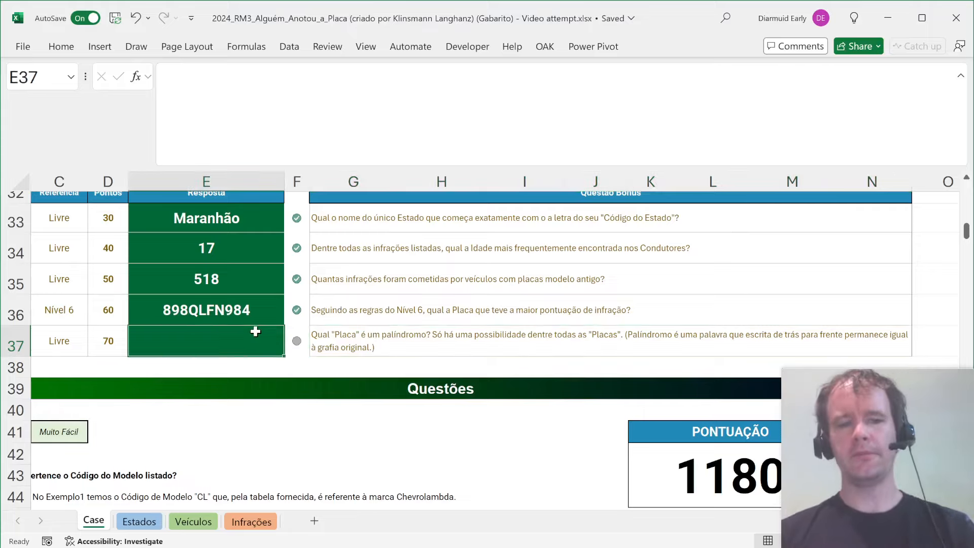
pyautogui.hscroll(-2, 255, 331)
pyautogui.hotkey('ctrl', 'pagedown')
pyautogui.hotkey('ctrl', 'pagedown')
pyautogui.hotkey('ctrl', 'pagedown')
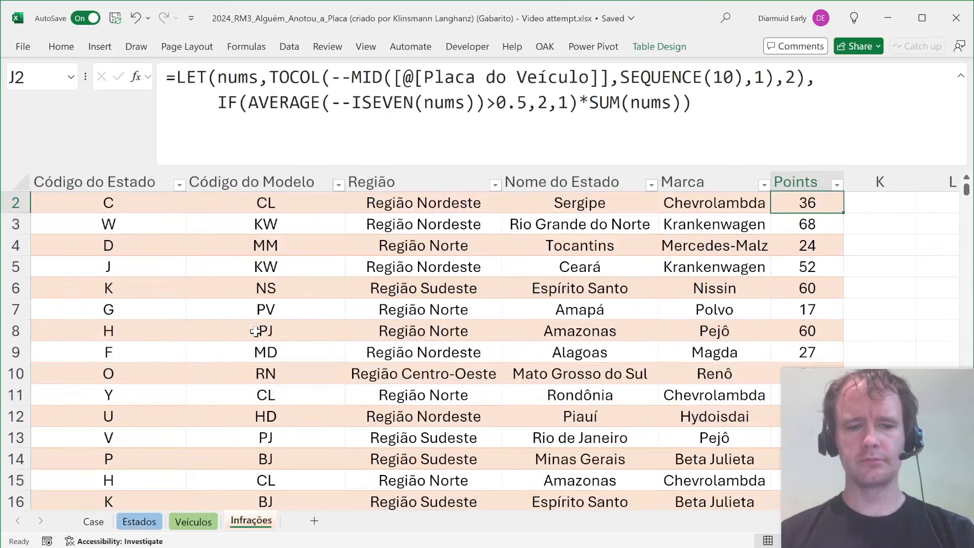
# Add a column headed Palindrome in K1 of the Infrações table
pyautogui.press('Up')
pyautogui.press('Left')
pyautogui.press('Left')
pyautogui.press('Right')
pyautogui.press('Right')
pyautogui.press('Right')
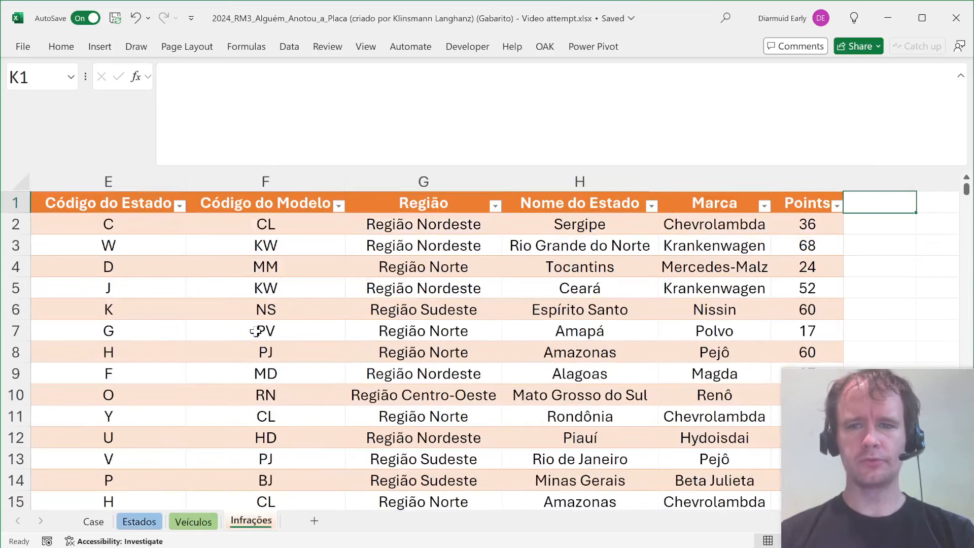
pyautogui.write('P')
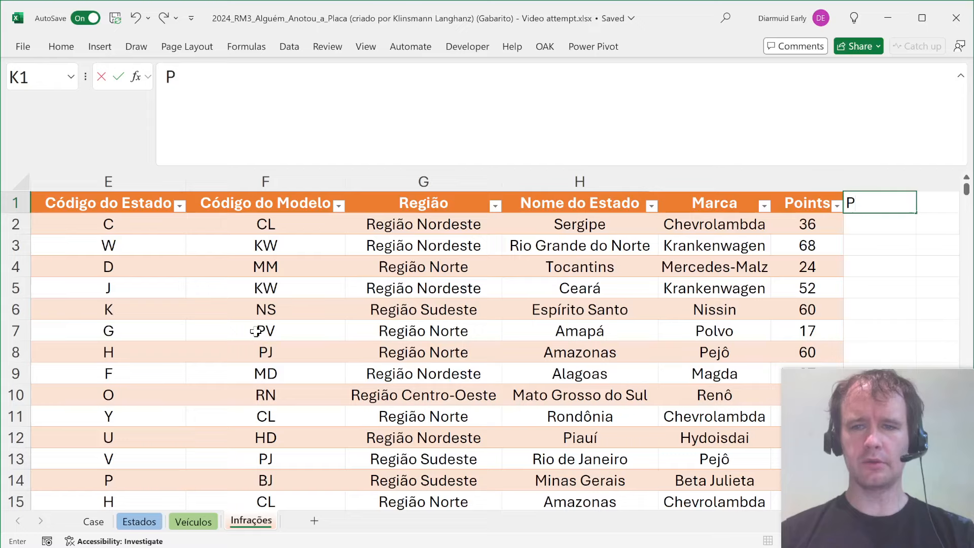
pyautogui.write('alindrome')
pyautogui.press('Return')
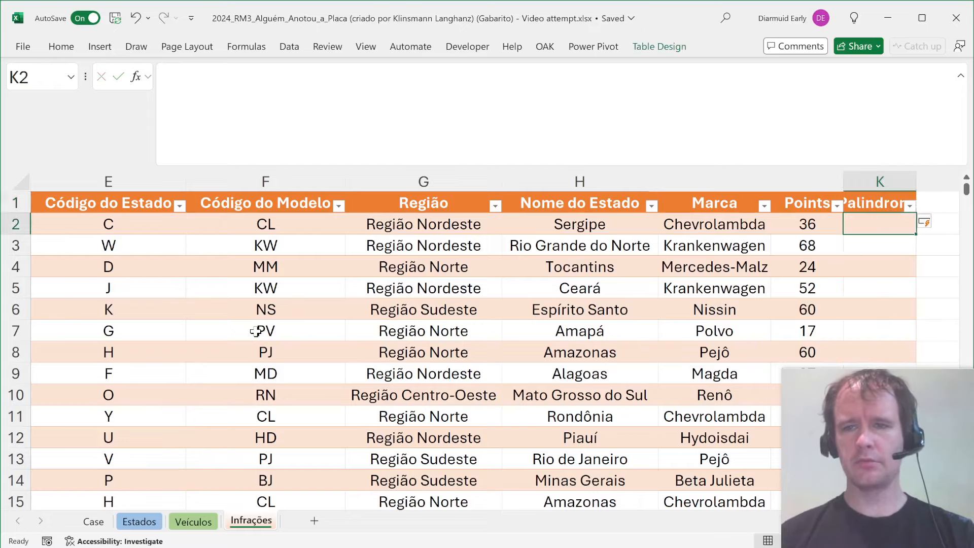
# Autofit column K to the width of its Palindrome header
pyautogui.press('Up')
pyautogui.hotkey('alt', 'h')
pyautogui.press('o')
pyautogui.press('i')
# Start a CONCAT formula in K2 of the Palindrome column, wrapping a MID of the row's Placa do Veículo
pyautogui.press('Down')
pyautogui.write('=')
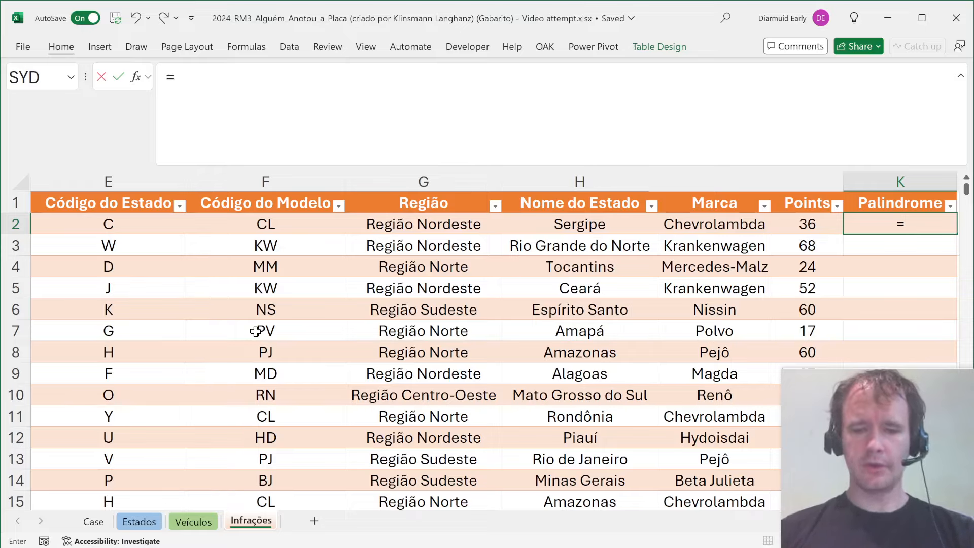
pyautogui.write('conc')
pyautogui.press('Tab')
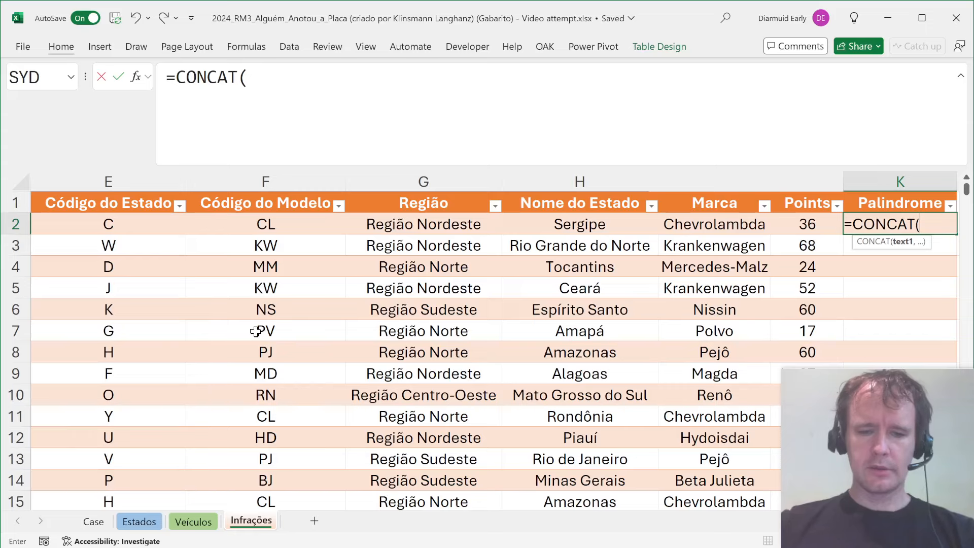
pyautogui.write('mid')
pyautogui.press('Tab')
pyautogui.press('Left')
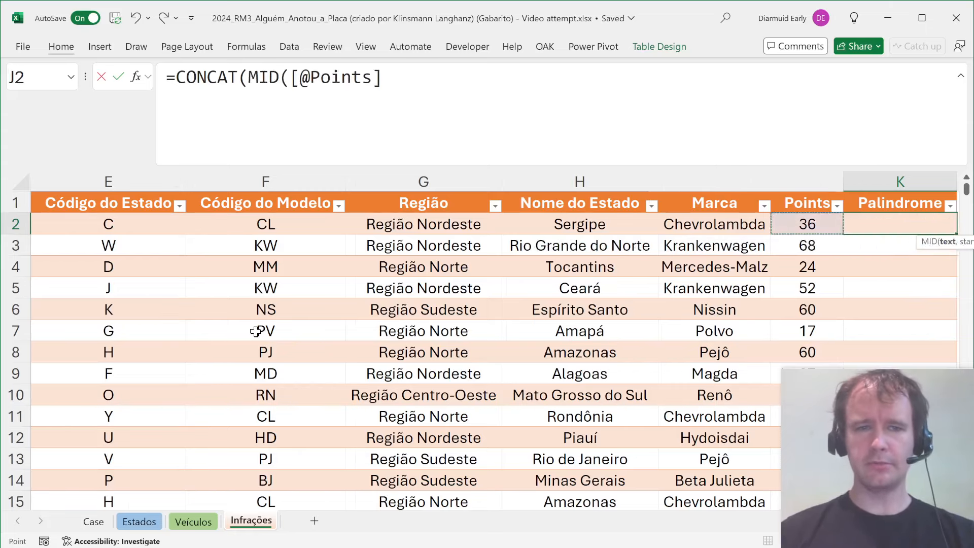
pyautogui.hotkey('ctrl', 'Left')
pyautogui.press('Right')
pyautogui.press('Right')
pyautogui.press('Right')
pyautogui.write(',')
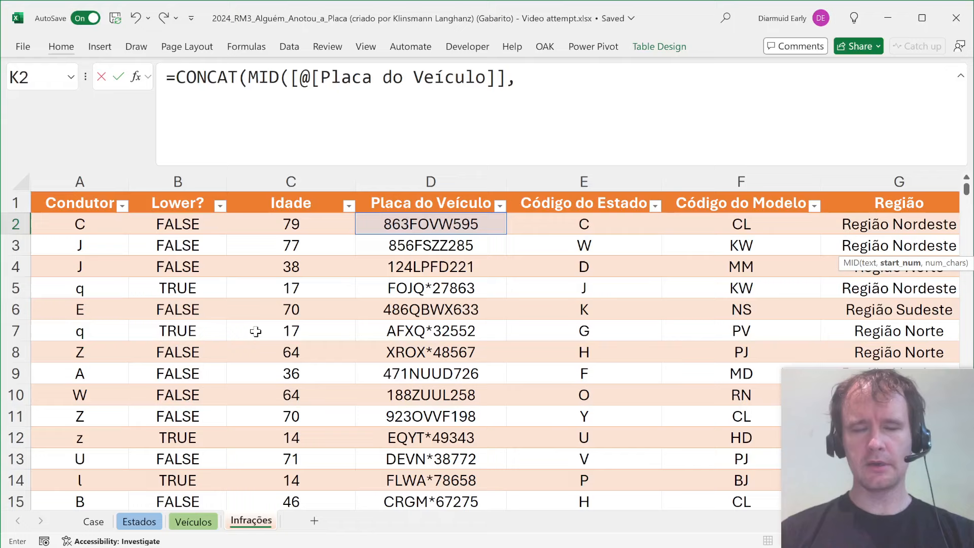
# Finish the K2 formula with SEQUENCE(10,,10,-1) as MID's start positions and 1 as the character count, reversing each plate
pyautogui.write('seq')
pyautogui.press('Tab')
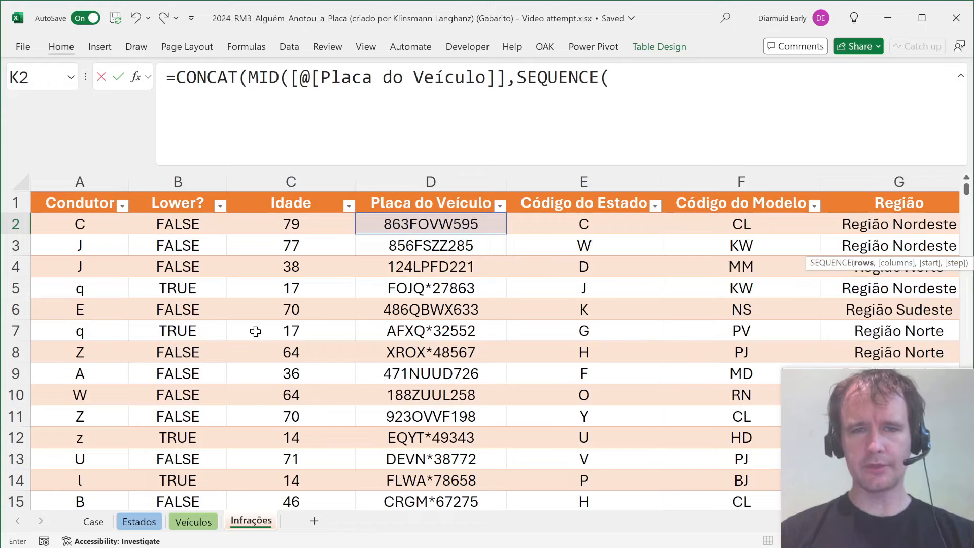
pyautogui.write('10,,10,-1)')
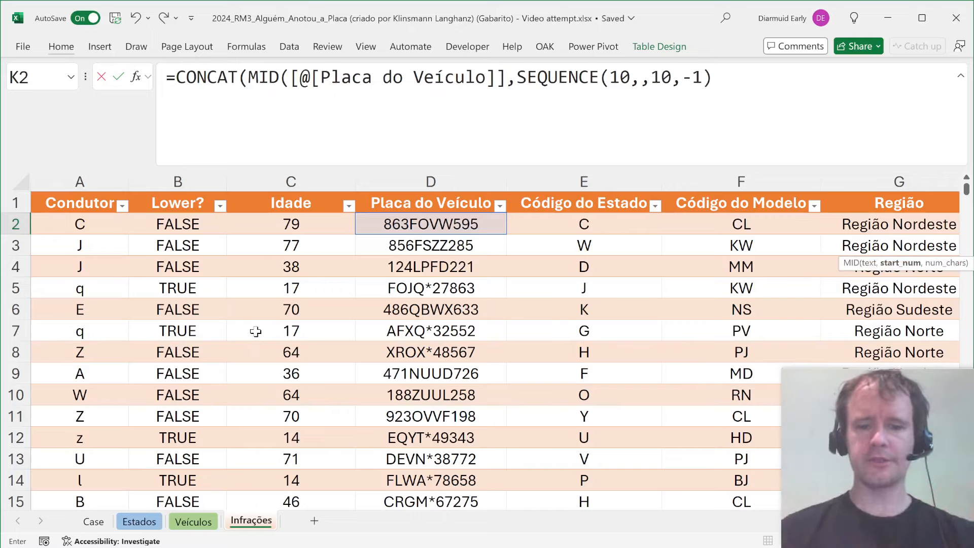
pyautogui.write(',1))')
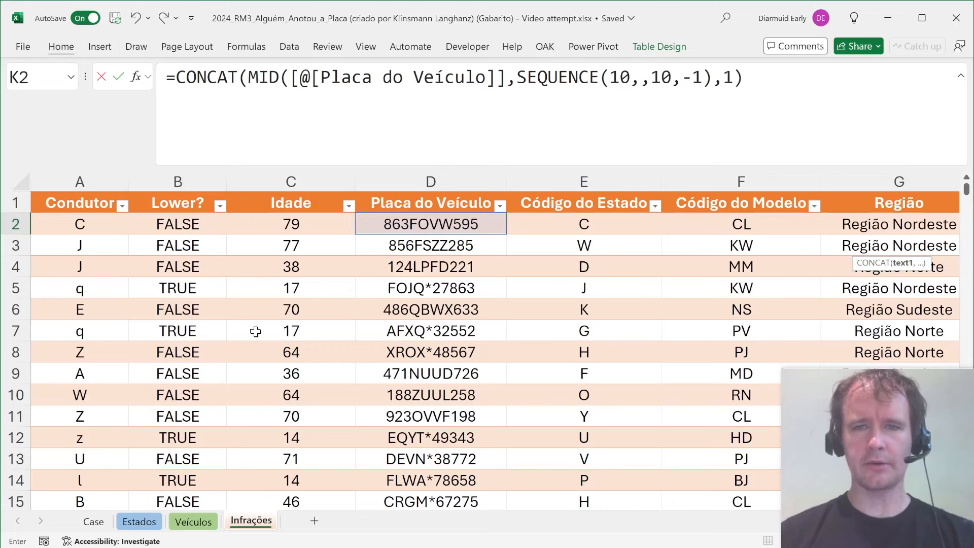
pyautogui.press('Return')
pyautogui.press('Up')
pyautogui.hotkey('ctrl', 'pageup')
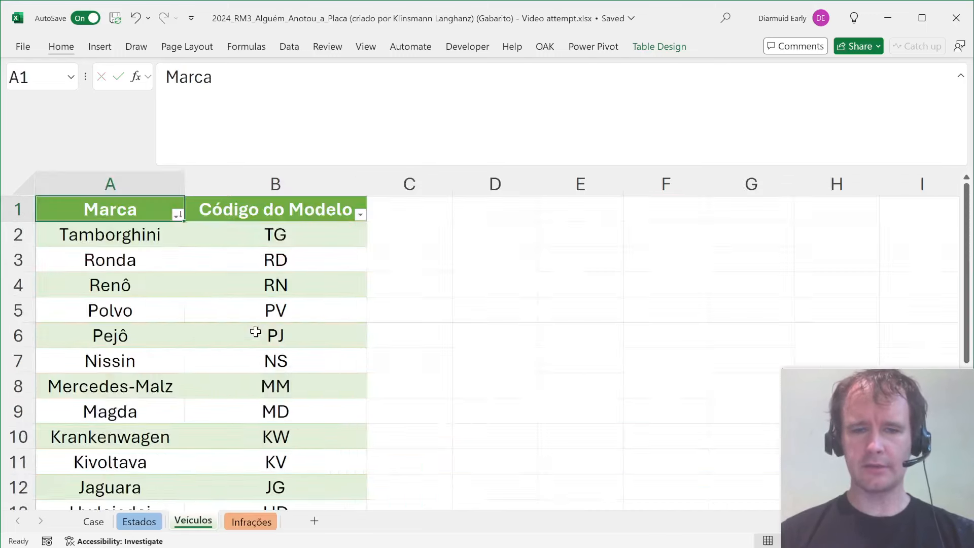
pyautogui.hotkey('ctrl', 'pagedown')
pyautogui.press('Right')
pyautogui.press('Right')
pyautogui.press('Left')
pyautogui.press('Left')
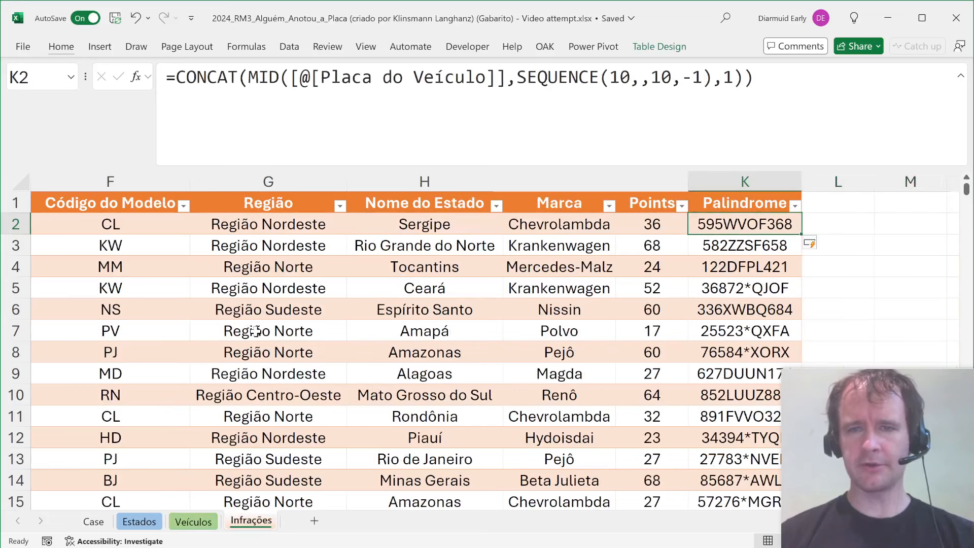
# Extend the K2 formula to test whether the reversed plate equals the same row's Placa do Veículo
pyautogui.press('F2')
pyautogui.write('=')
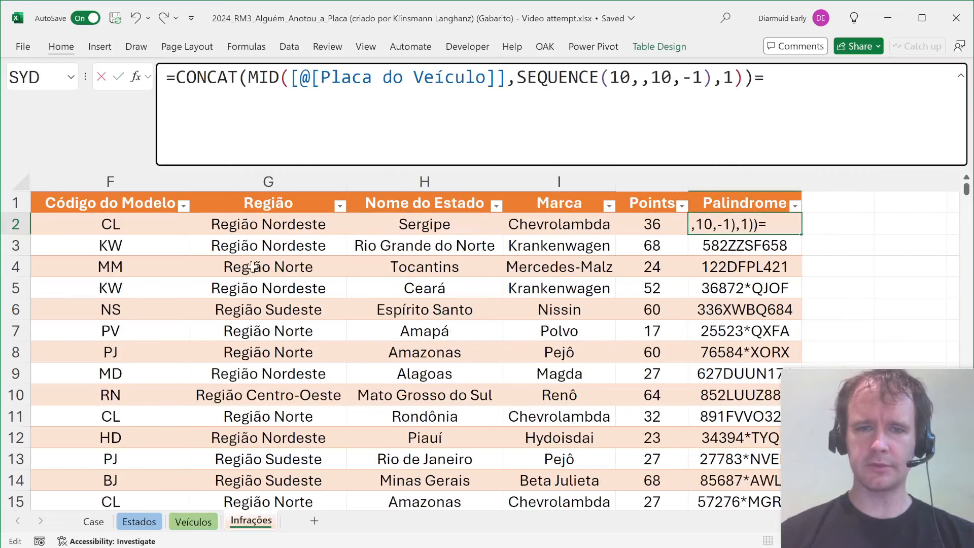
pyautogui.click(177, 234)
pyautogui.press('Home')
pyautogui.press('Right')
pyautogui.press('Right')
pyautogui.press('Right')
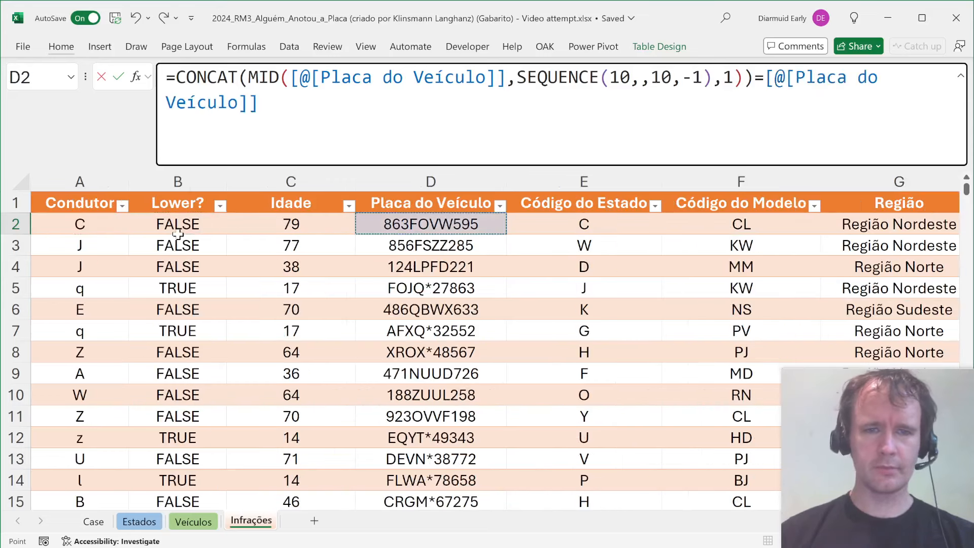
pyautogui.press('Return')
pyautogui.press('Up')
pyautogui.press('Right')
pyautogui.press('Right')
pyautogui.press('Left')
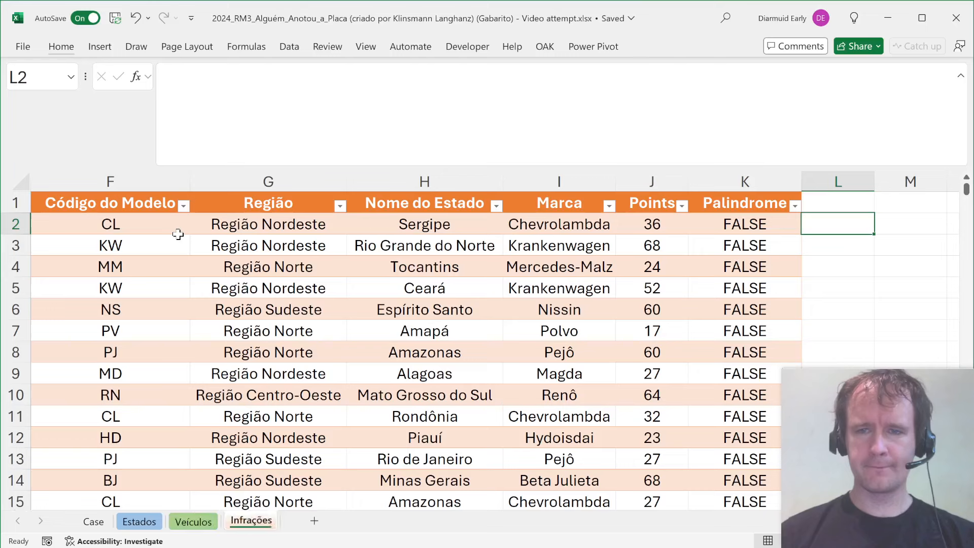
pyautogui.press('Left')
pyautogui.press('Up')
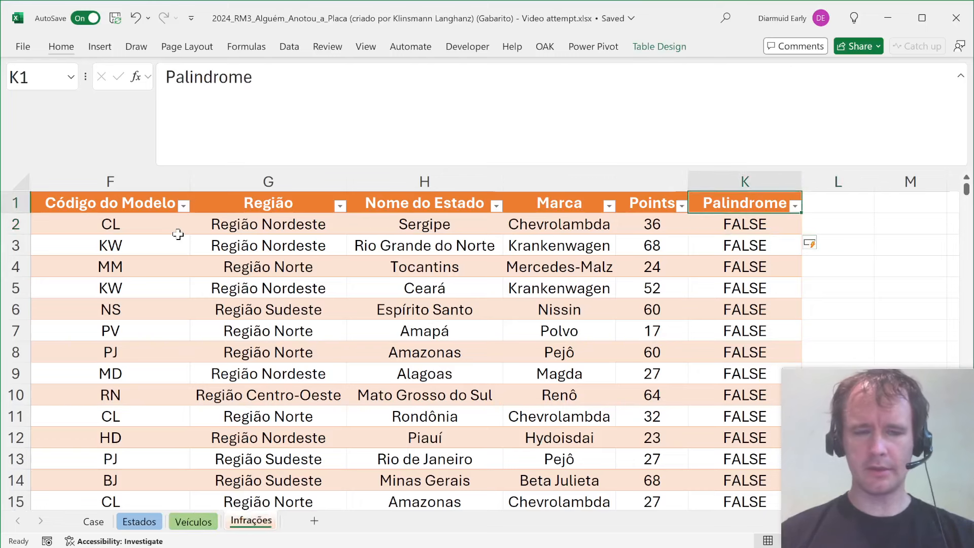
# In E37 of the Case sheet, start an XLOOKUP that looks for TRUE in in[Palindrome]
pyautogui.hotkey('ctrl', 'pageup')
pyautogui.hotkey('ctrl', 'pageup')
pyautogui.hotkey('ctrl', 'pageup')
pyautogui.write('=xl')
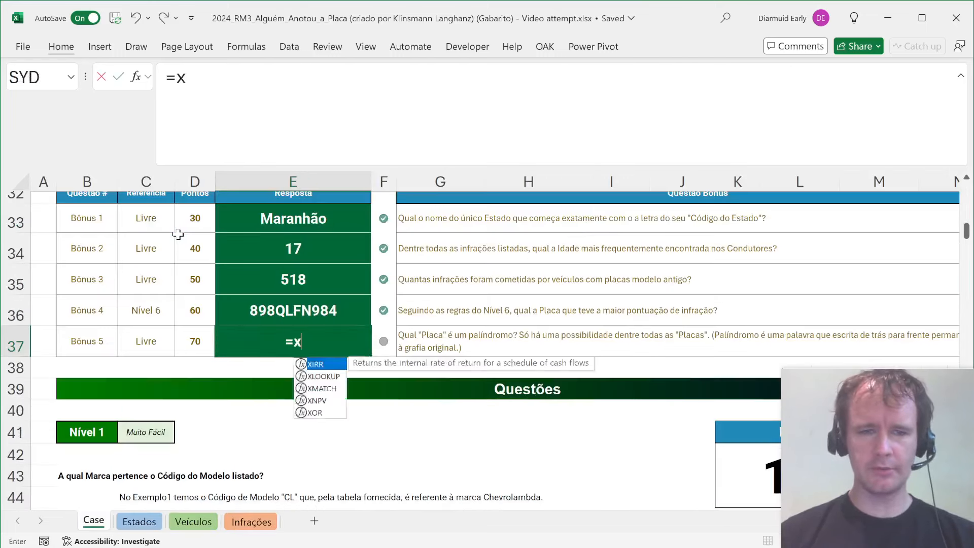
pyautogui.press('Tab')
pyautogui.write('true,')
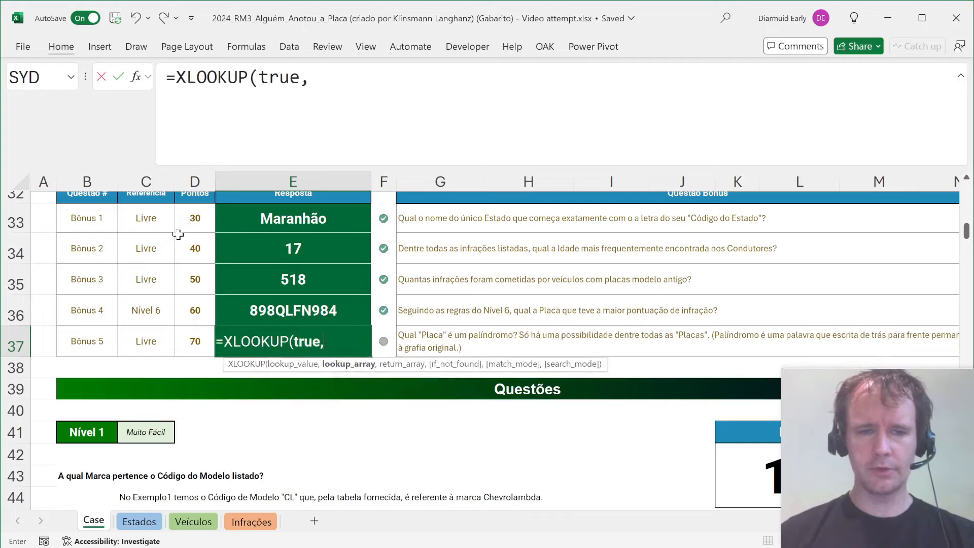
pyautogui.write('in[p')
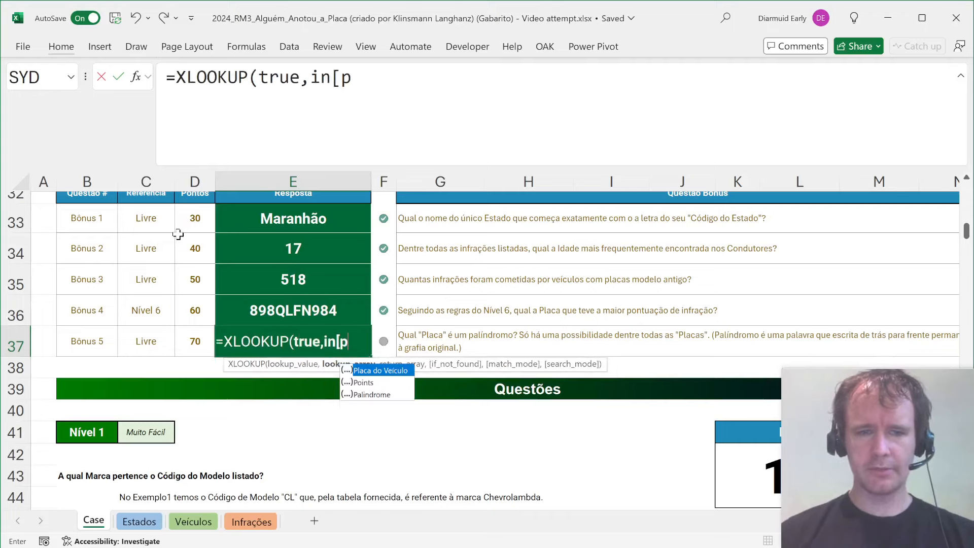
pyautogui.press('Down')
pyautogui.press('Down')
pyautogui.press('Tab')
pyautogui.write('],')
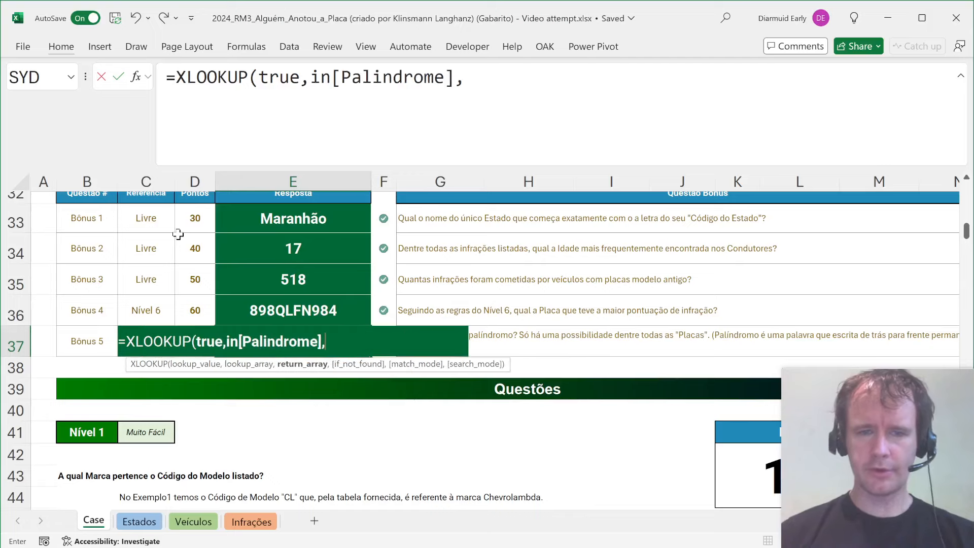
# Set in[Placa do Veículo] as the XLOOKUP's return array and enter the Bônus 5 formula
pyautogui.write('in[')
pyautogui.press('Down')
pyautogui.press('Down')
pyautogui.press('Down')
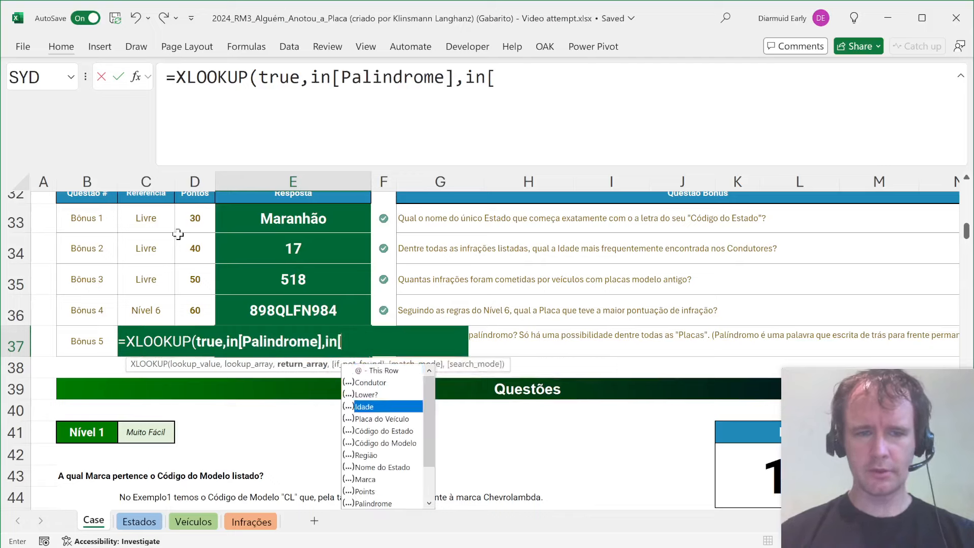
pyautogui.press('Tab')
pyautogui.write('])')
pyautogui.press('Return')
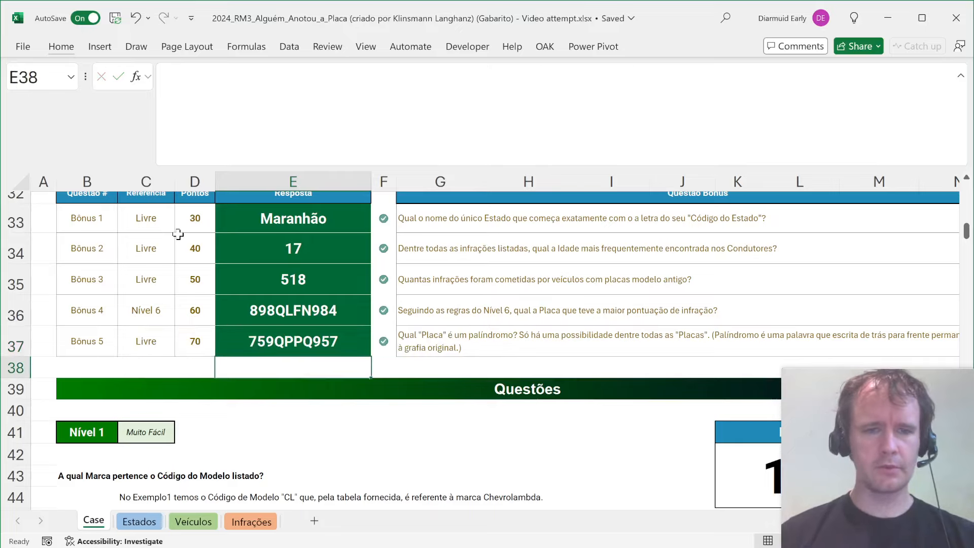
pyautogui.press('Up')
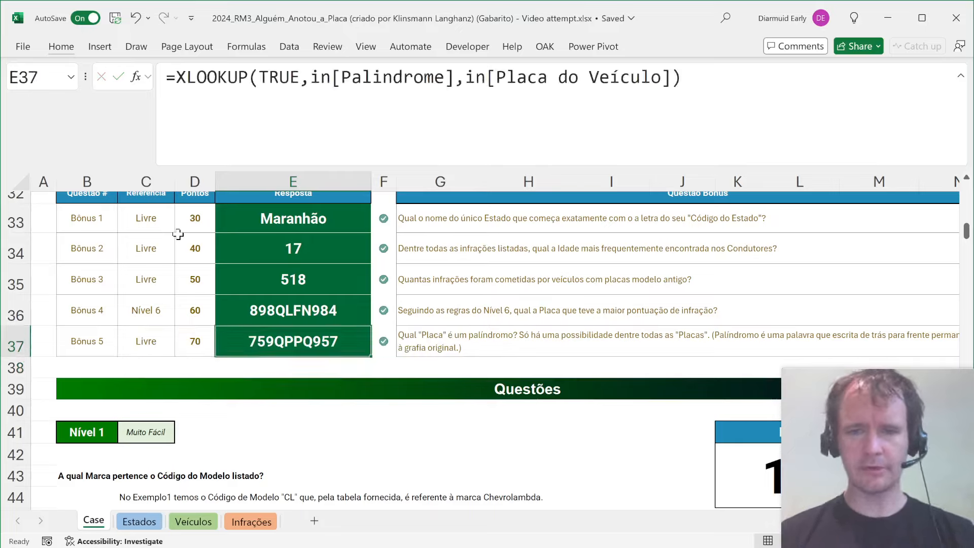
# Reduce the formula bar's height to show more rows of the Case sheet
pyautogui.scroll(-6, 305, 375)
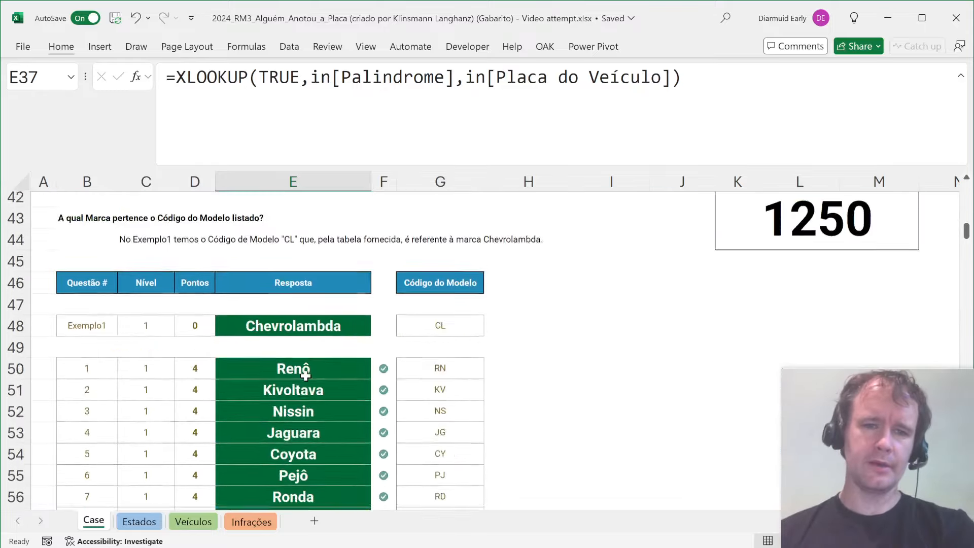
pyautogui.scroll(9, 306, 375)
pyautogui.scroll(-9, 305, 375)
pyautogui.scroll(-8, 305, 375)
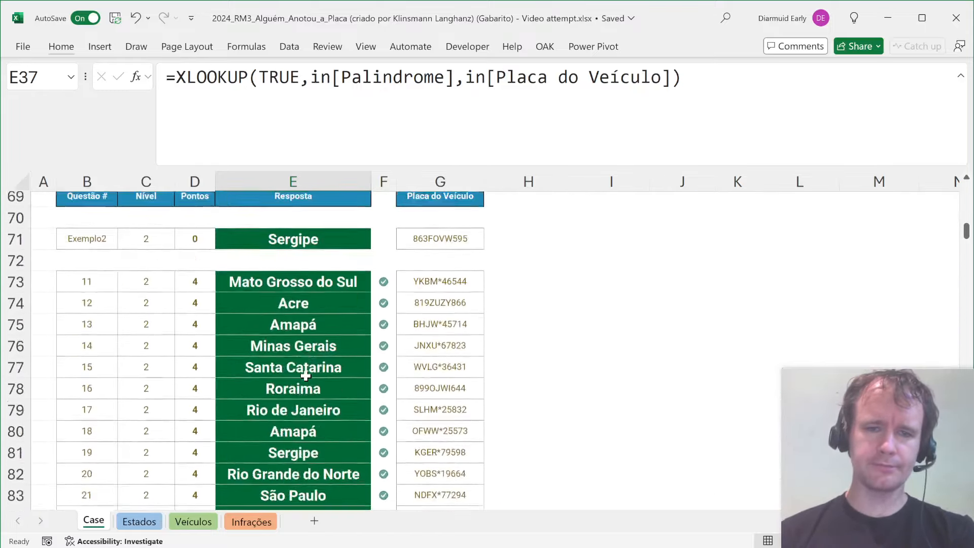
pyautogui.scroll(20, 305, 375)
pyautogui.scroll(-8, 305, 375)
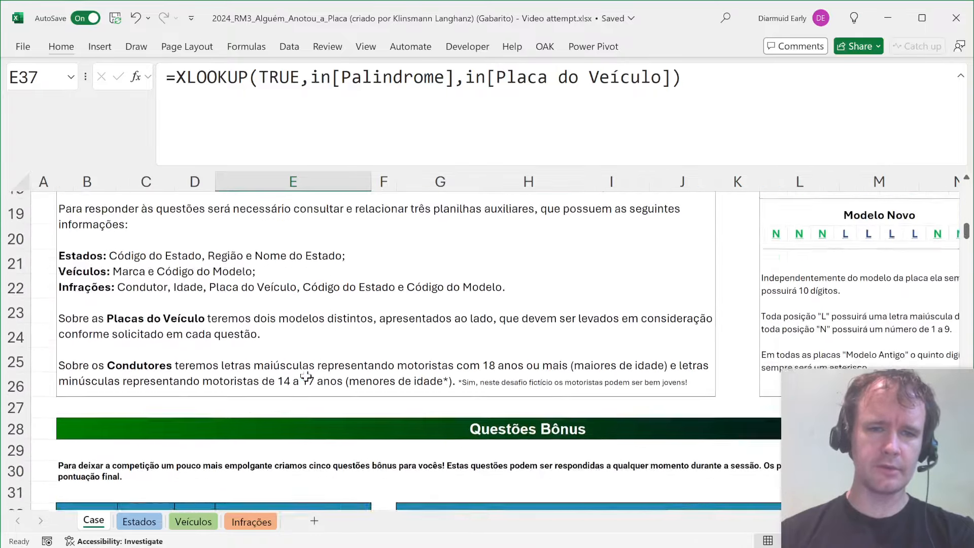
pyautogui.scroll(-2, 305, 375)
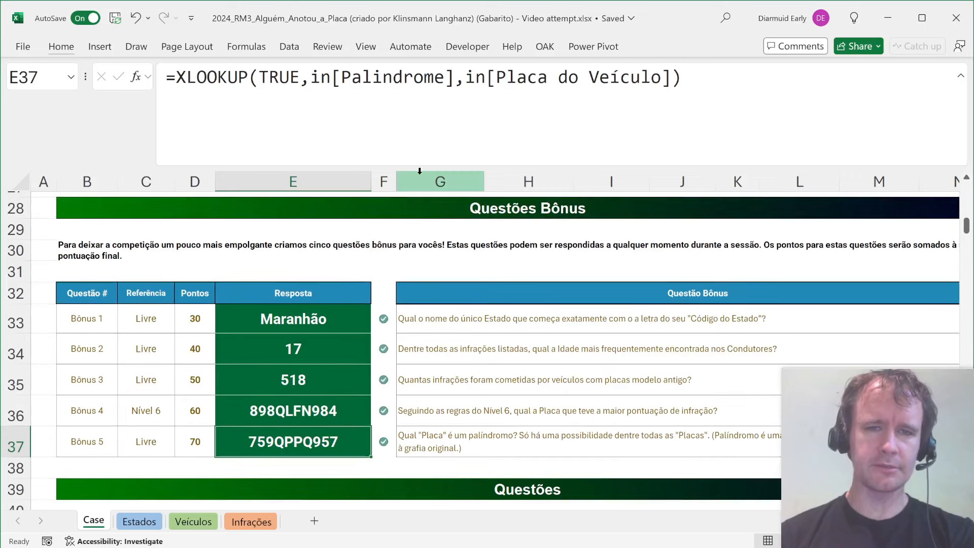
pyautogui.moveTo(387, 169); pyautogui.dragTo(387, 118)
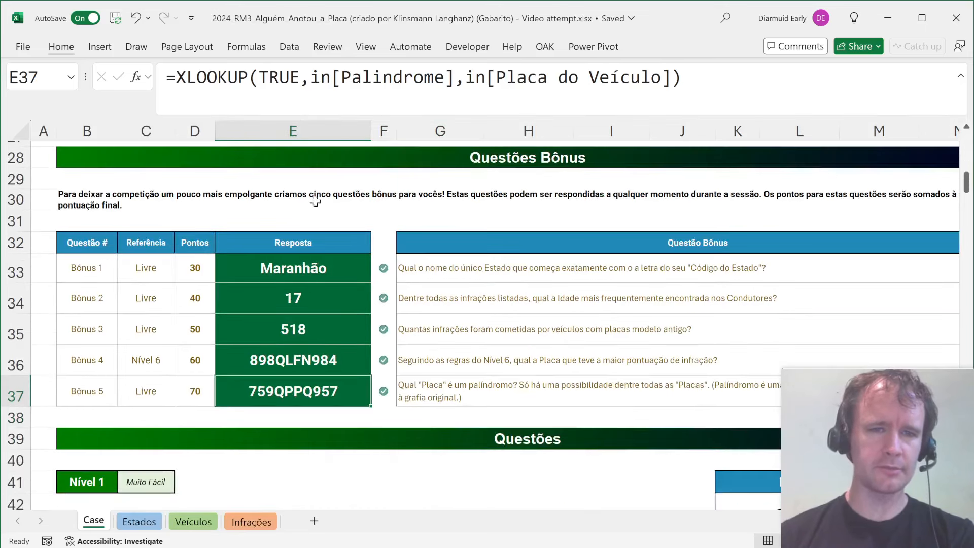
# Review the answered questions and their check marks from Nível 1 through Nível 6 on the Case sheet
pyautogui.scroll(-6, 407, 393)
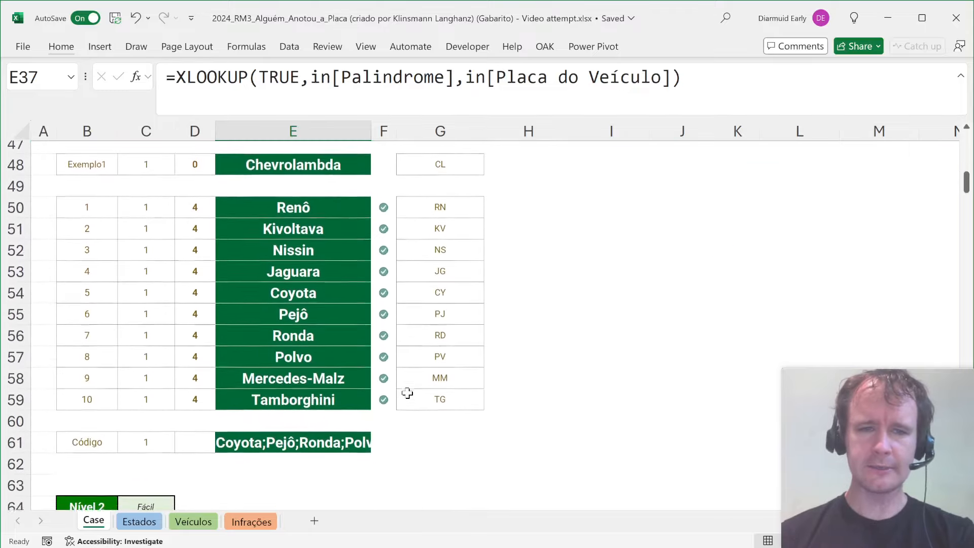
pyautogui.scroll(-20, 407, 393)
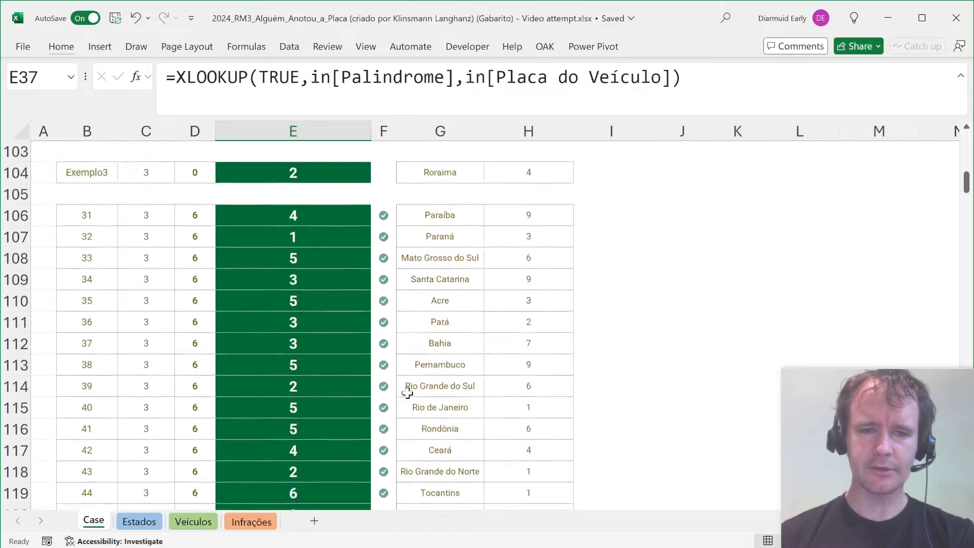
pyautogui.scroll(-6, 407, 393)
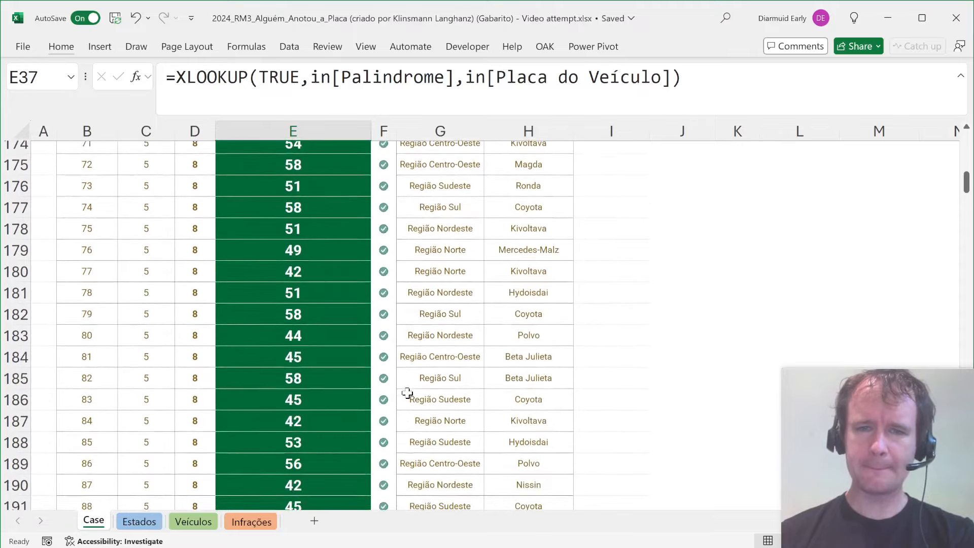
pyautogui.scroll(16, 407, 393)
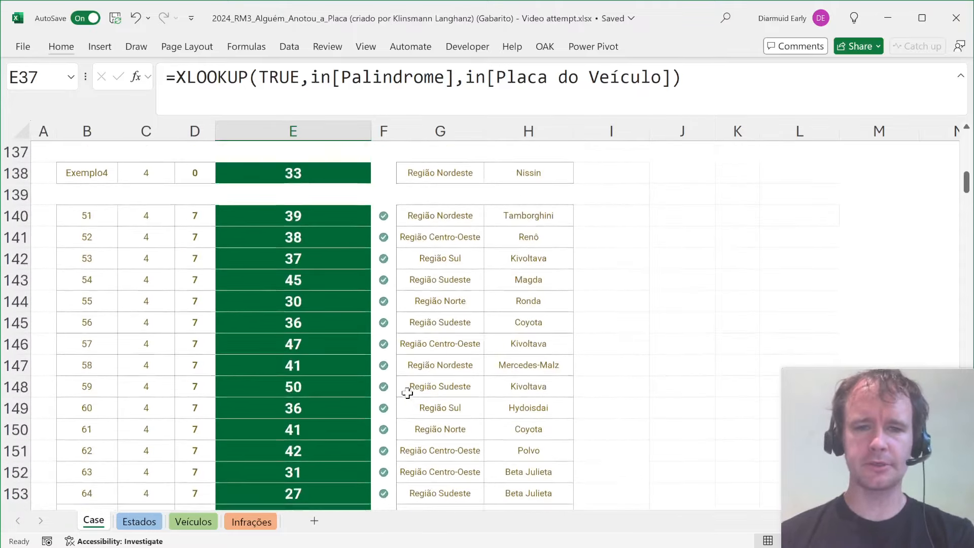
pyautogui.scroll(9, 407, 393)
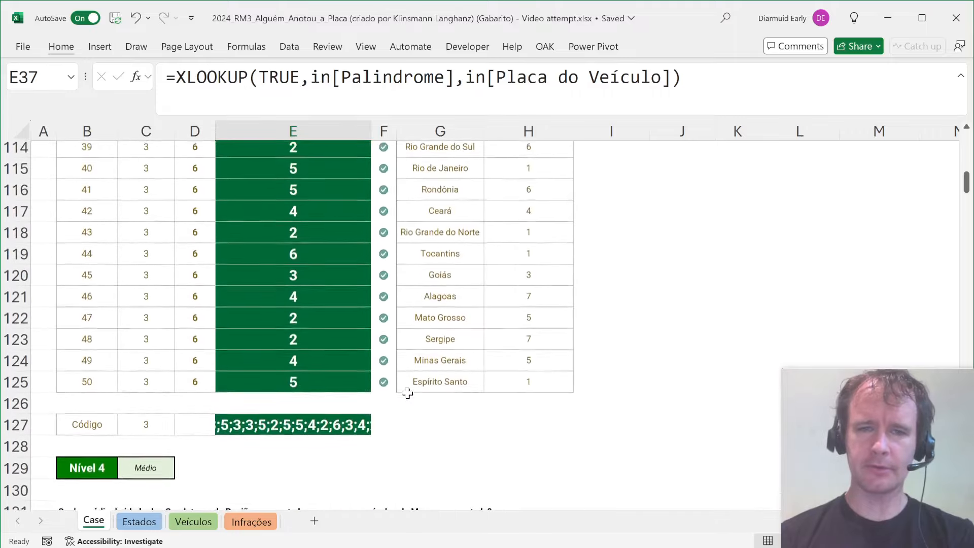
pyautogui.scroll(2, 407, 393)
pyautogui.scroll(-10, 406, 393)
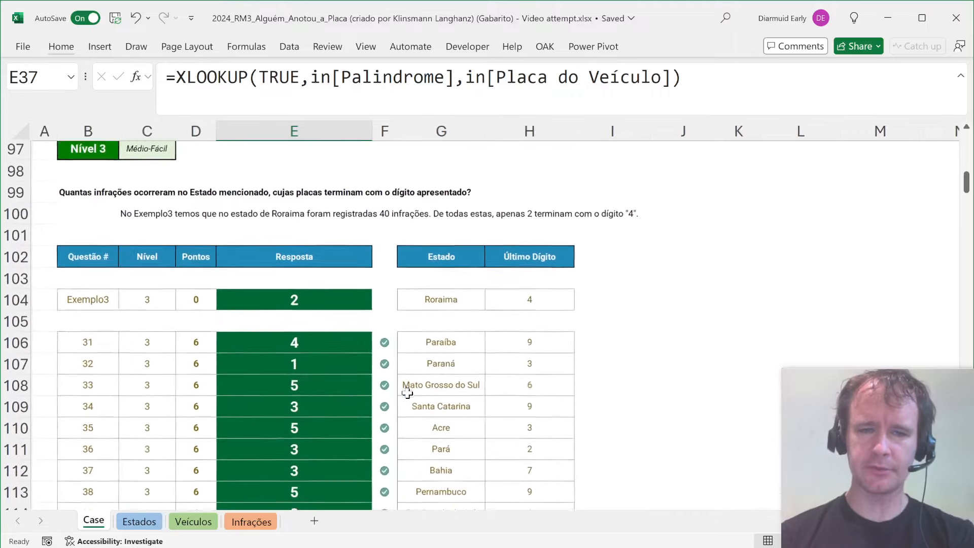
pyautogui.scroll(-12, 478, 349)
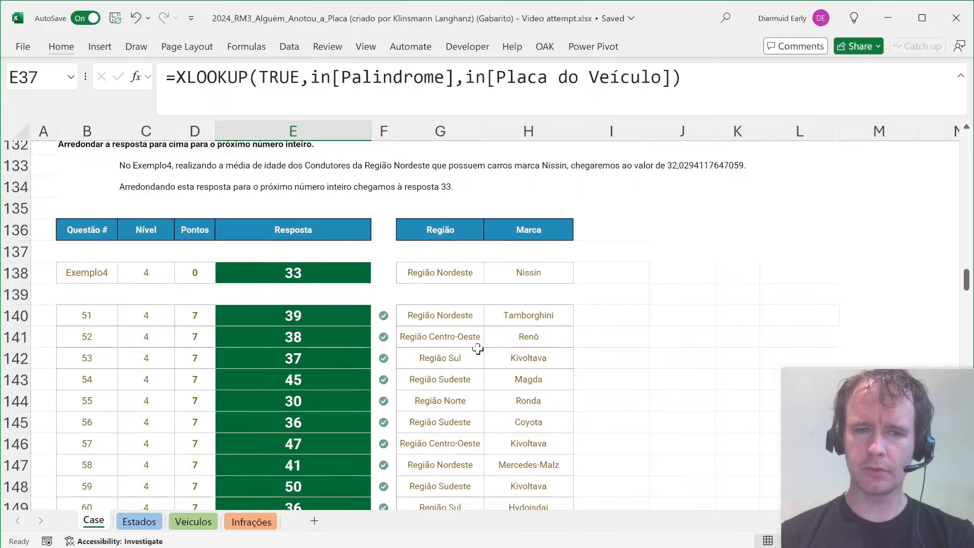
pyautogui.scroll(-15, 478, 348)
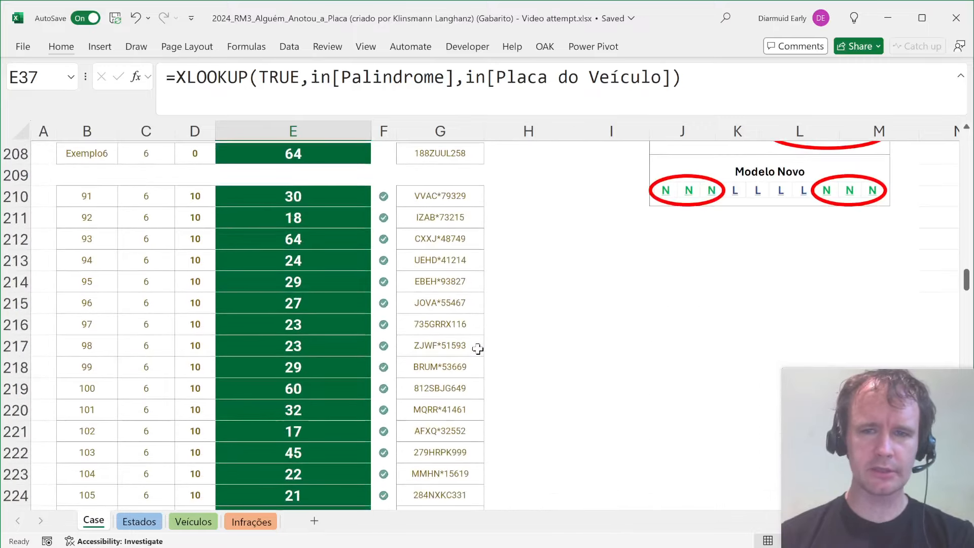
# In H208 of the Case sheet, enter =REGEXEXTRACT(G208,"\d",1) to extract every digit from the Exemplo6 plate
pyautogui.scroll(3, 478, 349)
pyautogui.click(477, 348)
pyautogui.click(506, 346)
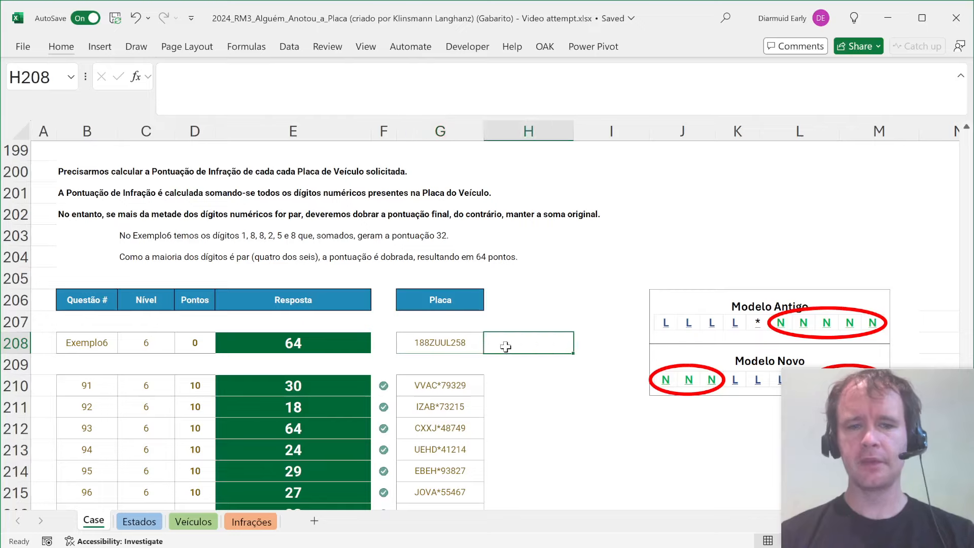
pyautogui.write('=reg')
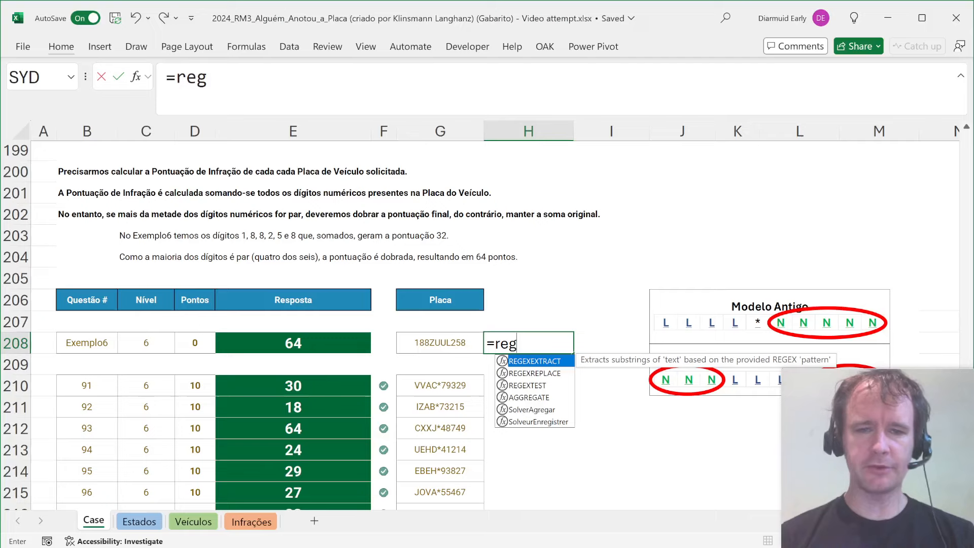
pyautogui.press('Tab')
pyautogui.press('Left')
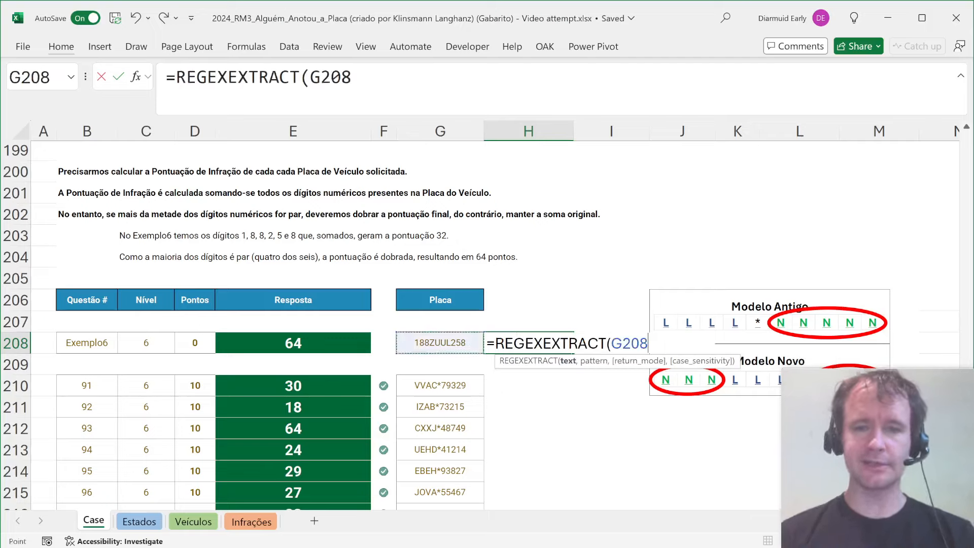
pyautogui.write(',"\\d')
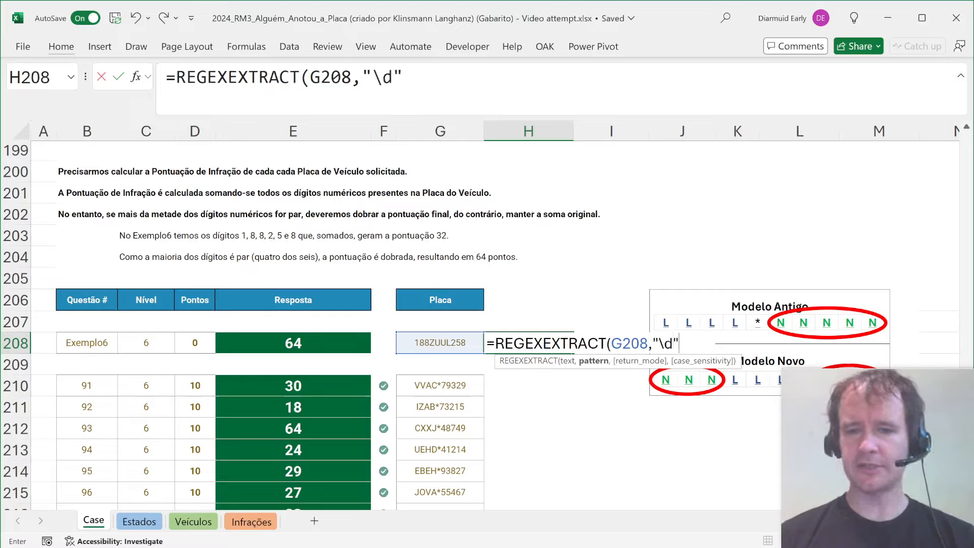
pyautogui.write('",')
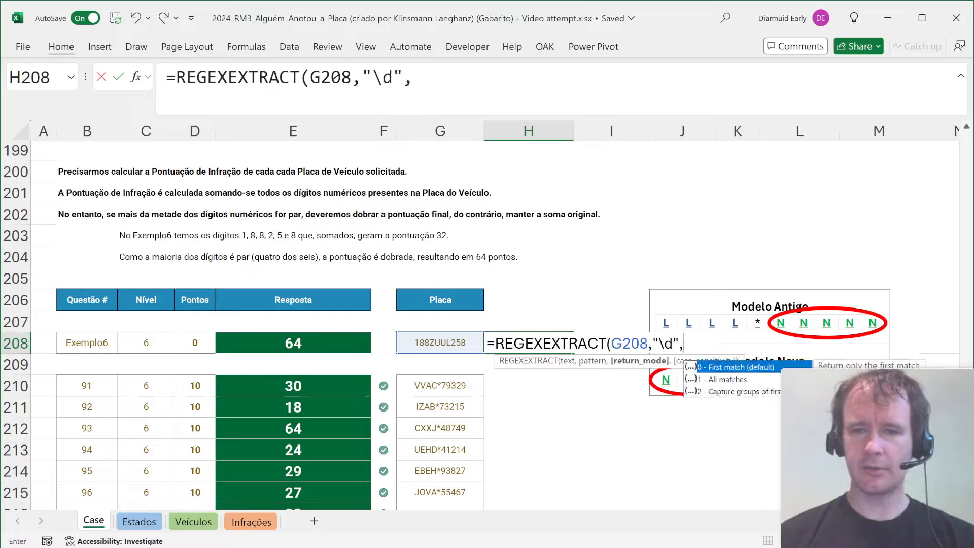
pyautogui.write('1')
pyautogui.press('Return')
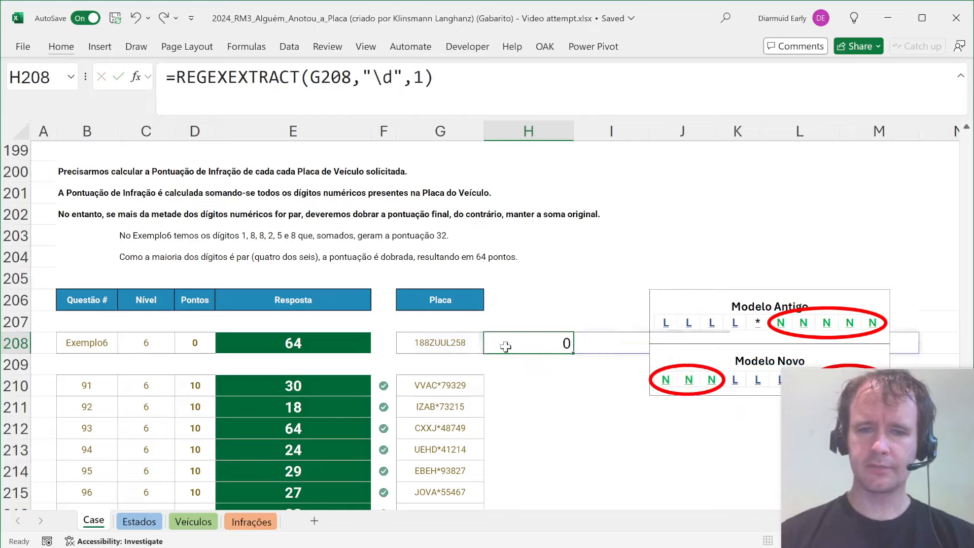
pyautogui.click(506, 346)
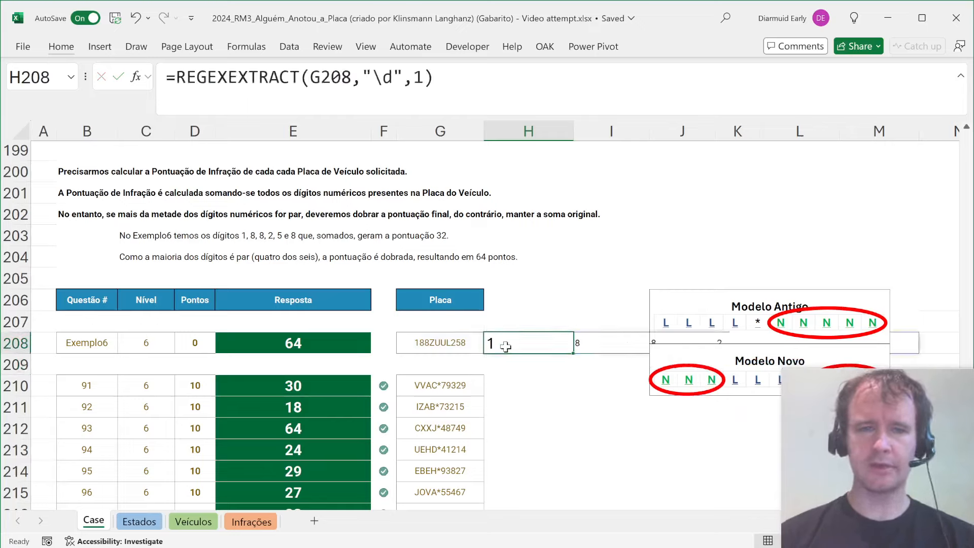
# Move the Modelo Antigo/Modelo Novo picture together with its three red ellipses down, clear of row 208
pyautogui.click(708, 304)
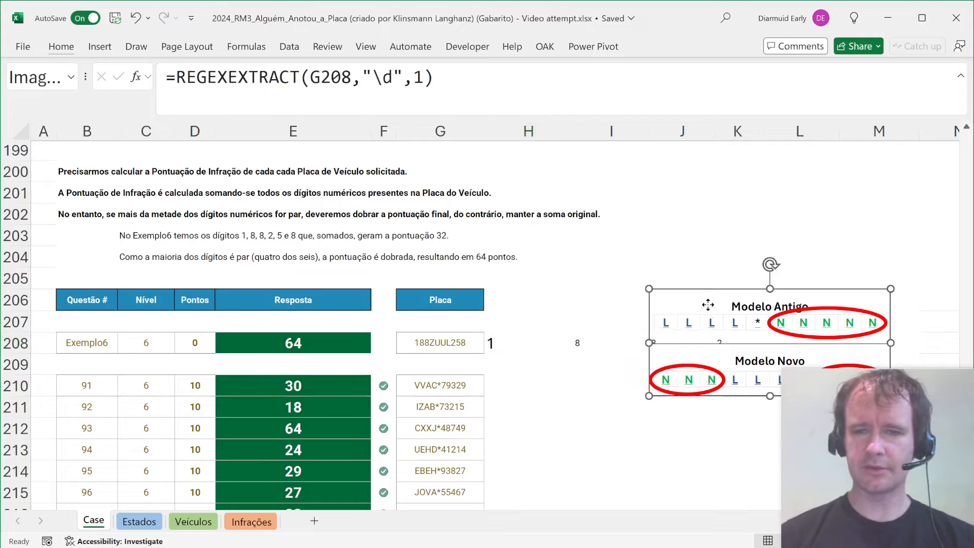
pyautogui.keyDown('ctrl'); pyautogui.click(802, 325); pyautogui.keyUp('ctrl')
pyautogui.click(779, 330)
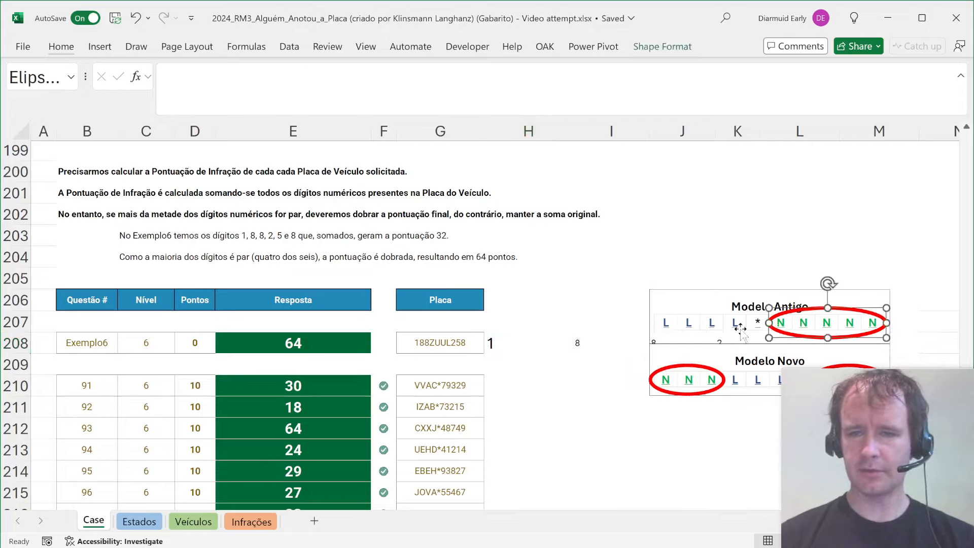
pyautogui.scroll(-1, 750, 351)
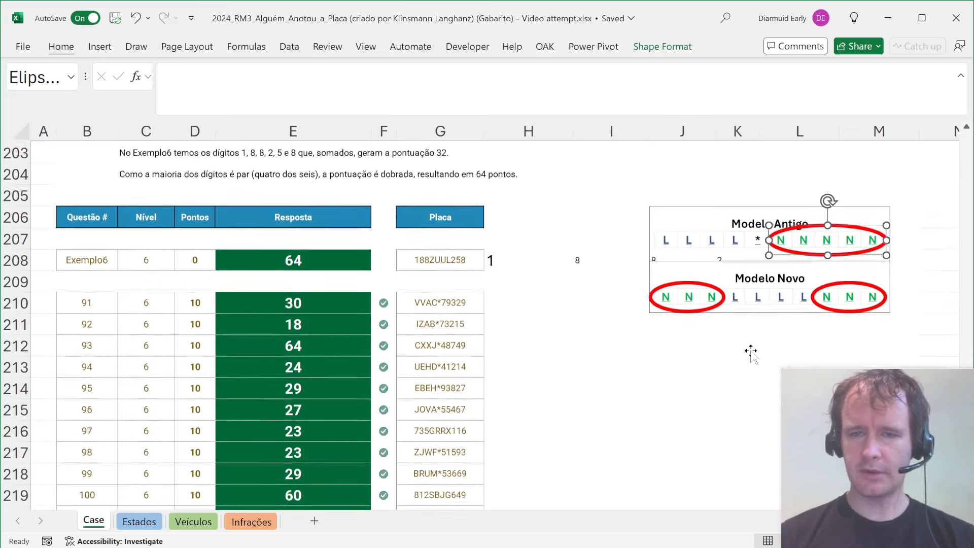
pyautogui.scroll(-1, 751, 351)
pyautogui.keyDown('ctrl'); pyautogui.click(717, 287); pyautogui.keyUp('ctrl')
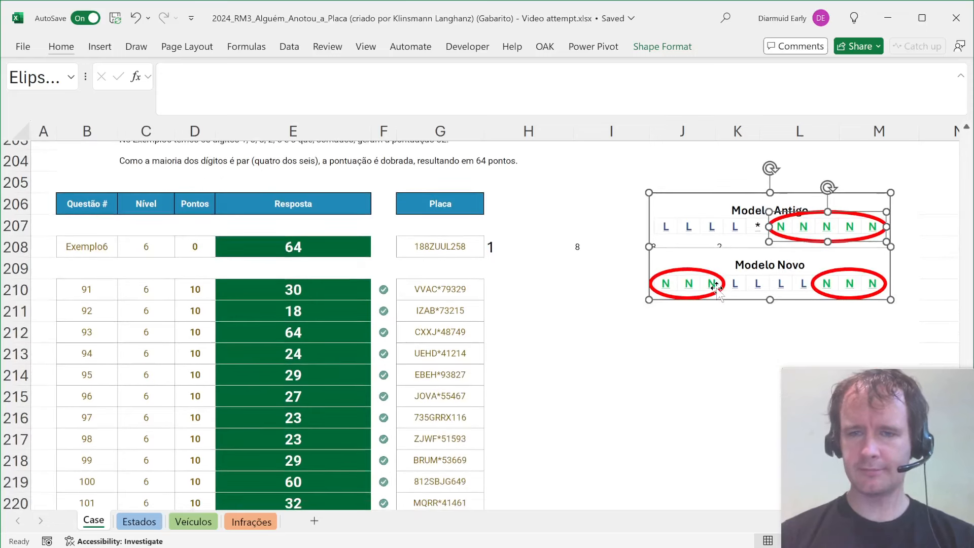
pyautogui.keyDown('ctrl'); pyautogui.click(823, 287); pyautogui.keyUp('ctrl')
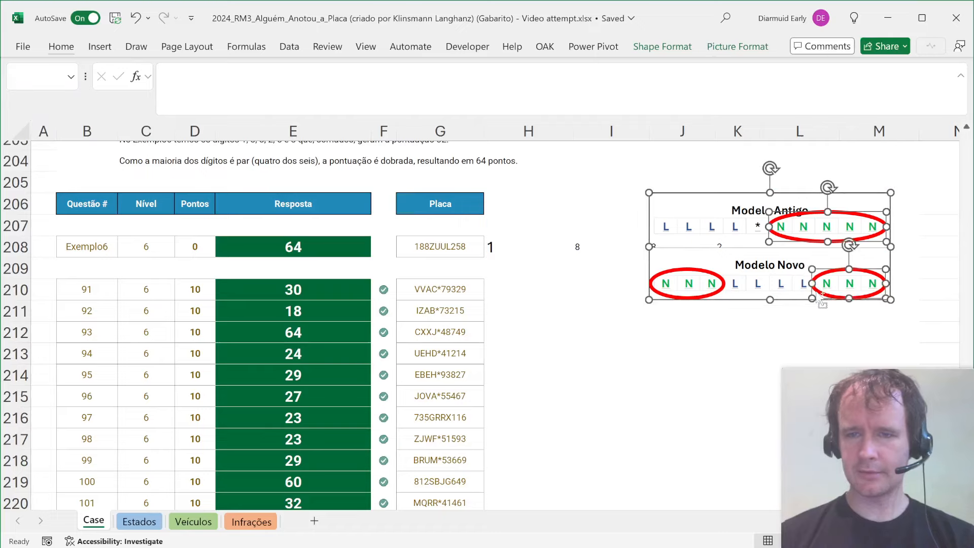
pyautogui.keyDown('ctrl'); pyautogui.click(713, 297); pyautogui.keyUp('ctrl')
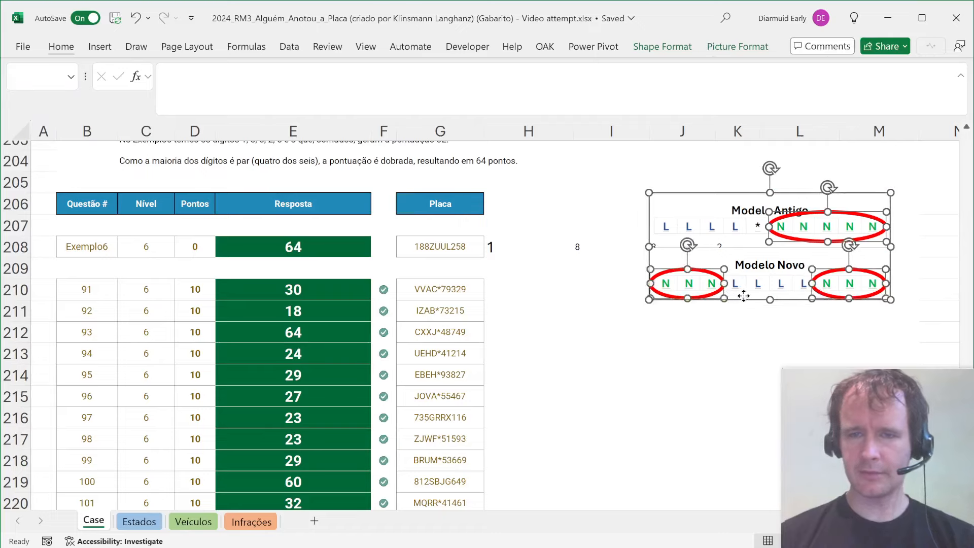
pyautogui.moveTo(743, 295); pyautogui.dragTo(777, 404)
# Change the pattern of H208's REGEXEXTRACT to "[0-9]", enter it, and clear the cell
pyautogui.click(495, 247)
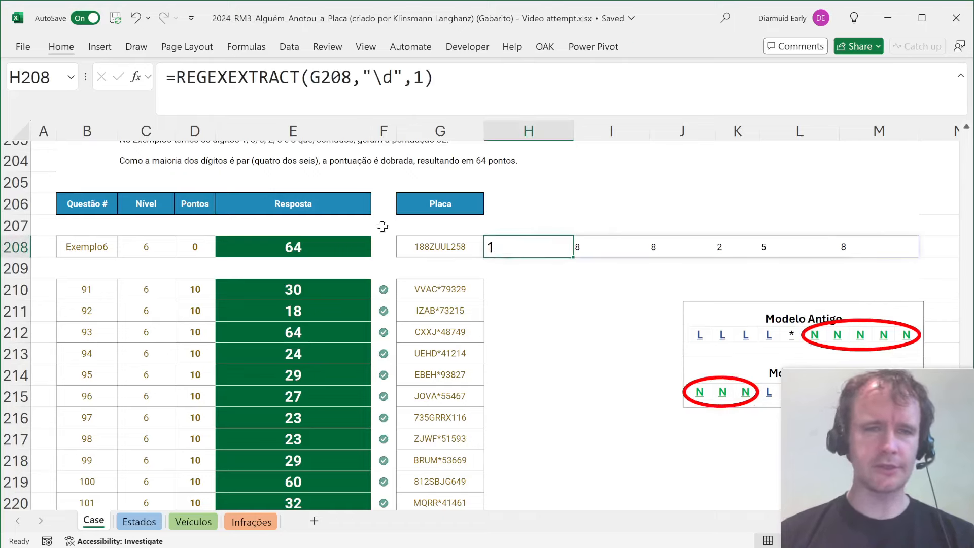
pyautogui.press('F2')
pyautogui.press('Left')
pyautogui.press('Left')
pyautogui.press('Left')
pyautogui.press('Left')
pyautogui.press('BackSpace')
pyautogui.press('BackSpace')
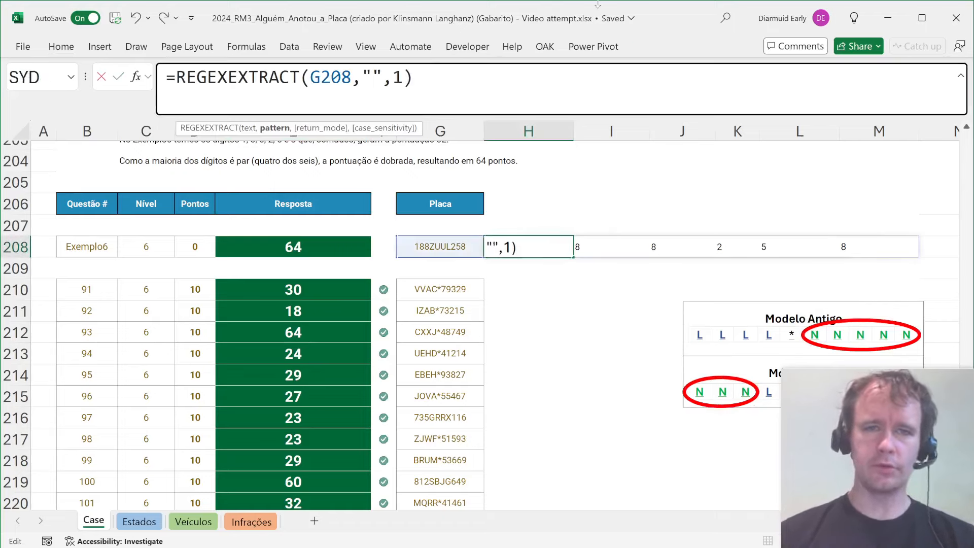
pyautogui.write('[0-9]')
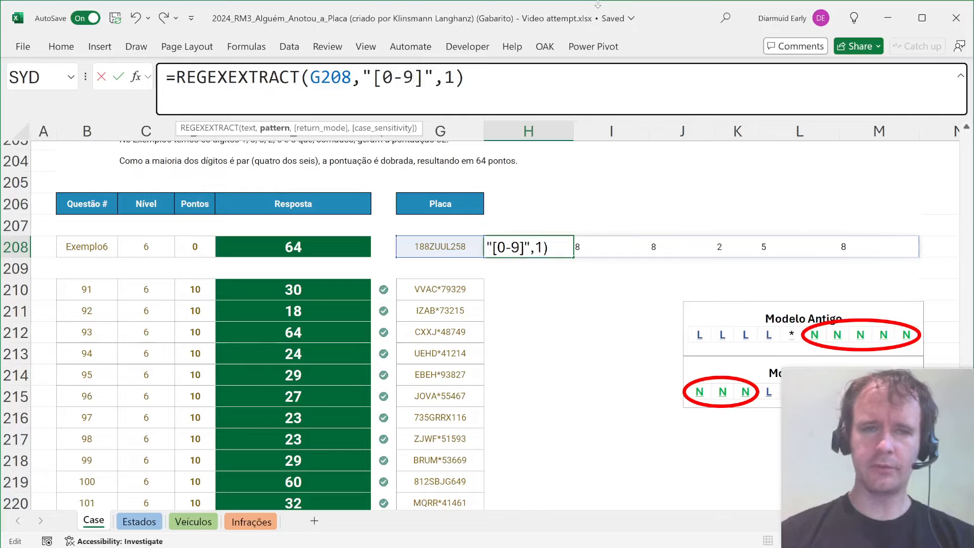
pyautogui.press('Return')
pyautogui.press('Up')
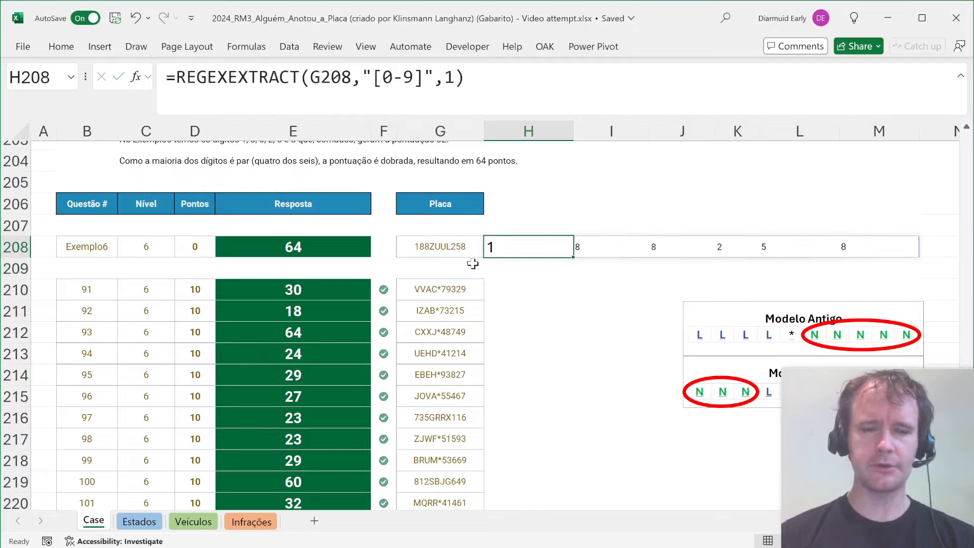
pyautogui.press('Delete')
# Open the Infrações sheet and inspect the Palindrome formula in K2
pyautogui.scroll(20, 473, 264)
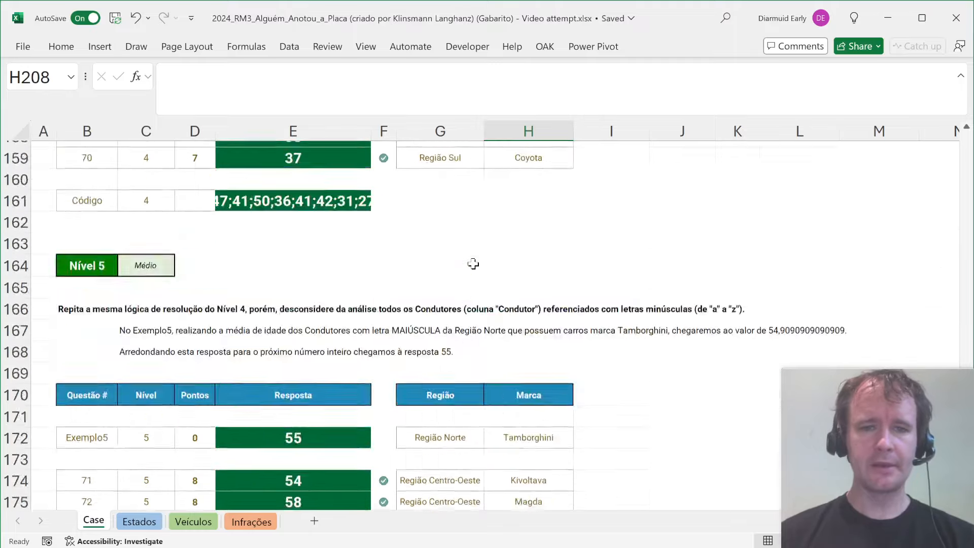
pyautogui.hotkey('ctrl', 'pagedown')
pyautogui.hotkey('ctrl', 'pagedown')
pyautogui.hotkey('ctrl', 'pagedown')
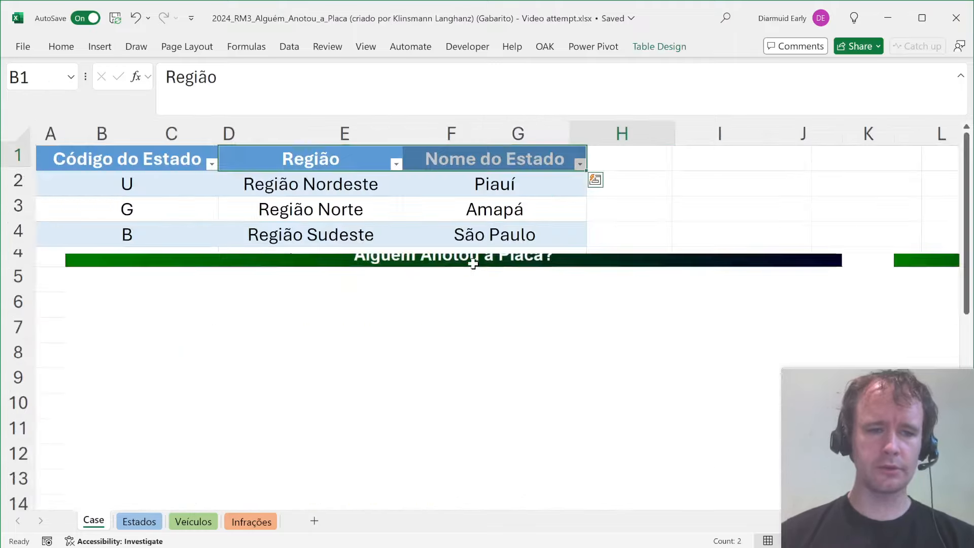
pyautogui.click(736, 172)
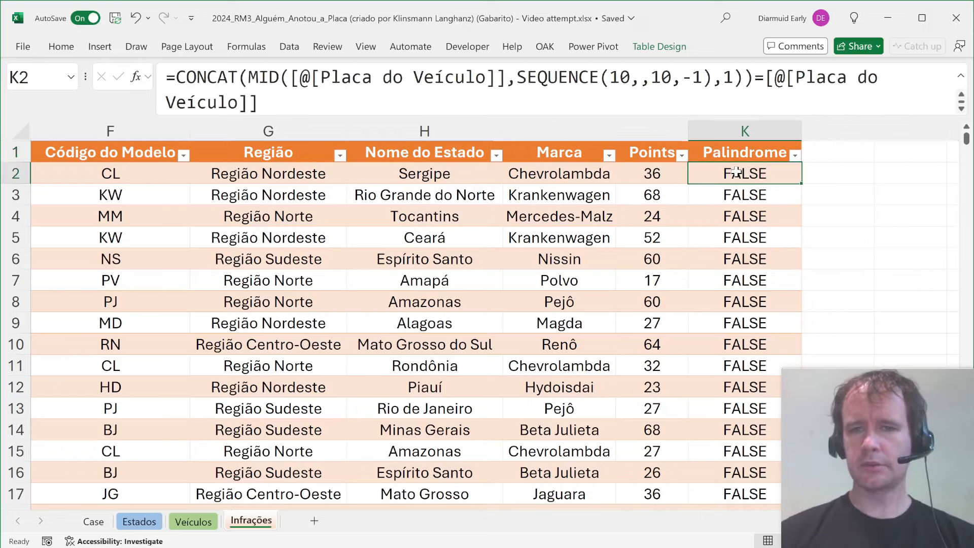
# In M2 of the Infrações sheet, start a REGEXEXTRACT on the same row's in[@[Placa do Veículo]]
pyautogui.click(820, 171)
pyautogui.press('Right')
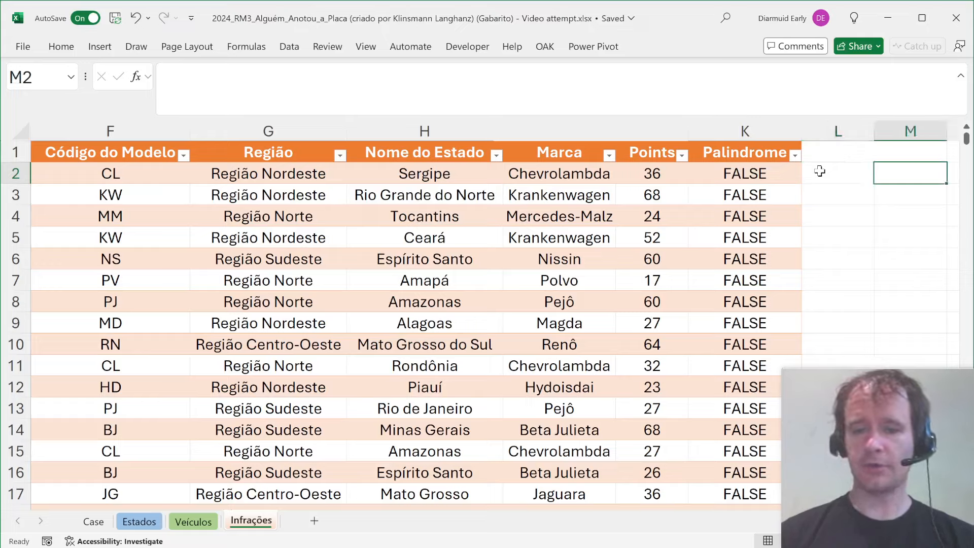
pyautogui.write('=rege')
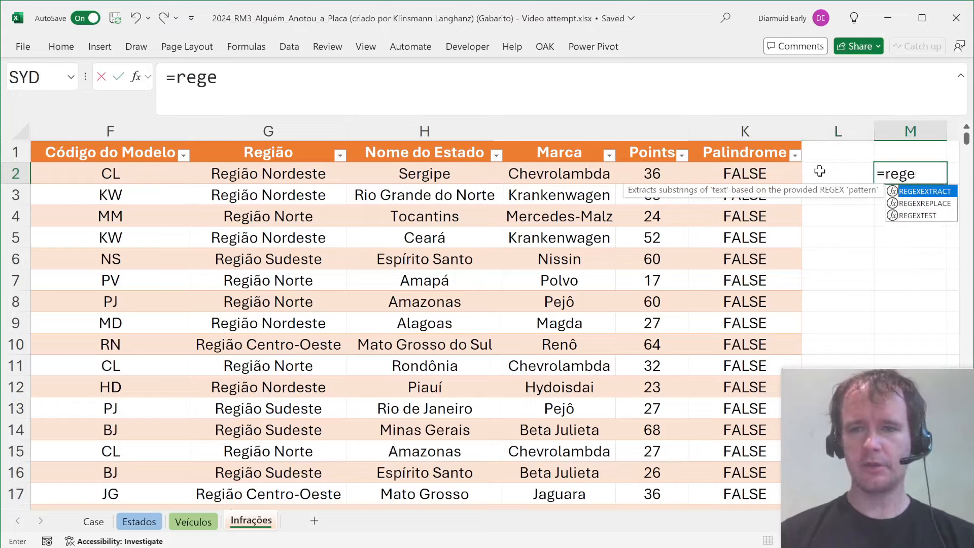
pyautogui.press('Tab')
pyautogui.hotkey('ctrl', 'Left')
pyautogui.hotkey('ctrl', 'Left')
pyautogui.press('Right')
pyautogui.press('Right')
pyautogui.press('Right')
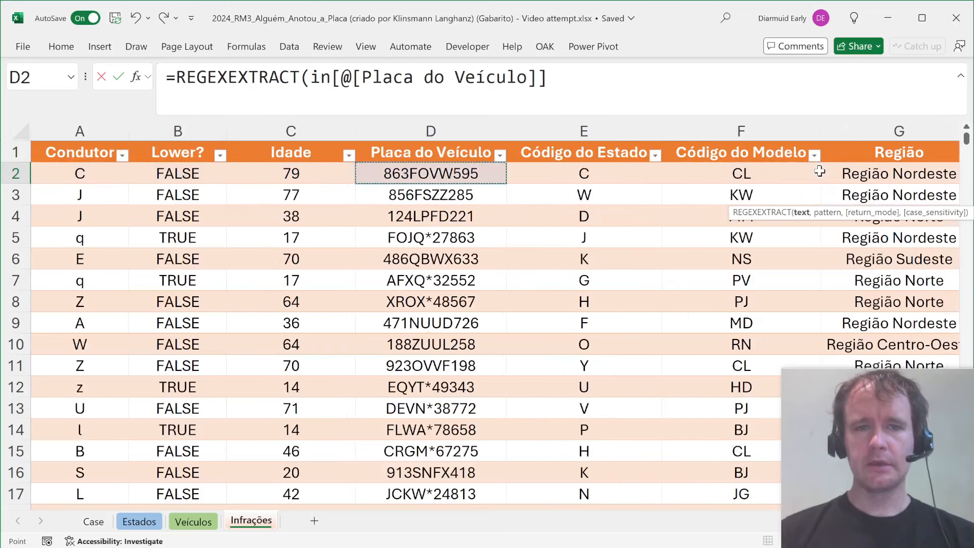
# Complete M2's REGEXEXTRACT with the pattern "." and return mode 1 to split the plate into single characters
pyautogui.write(',')
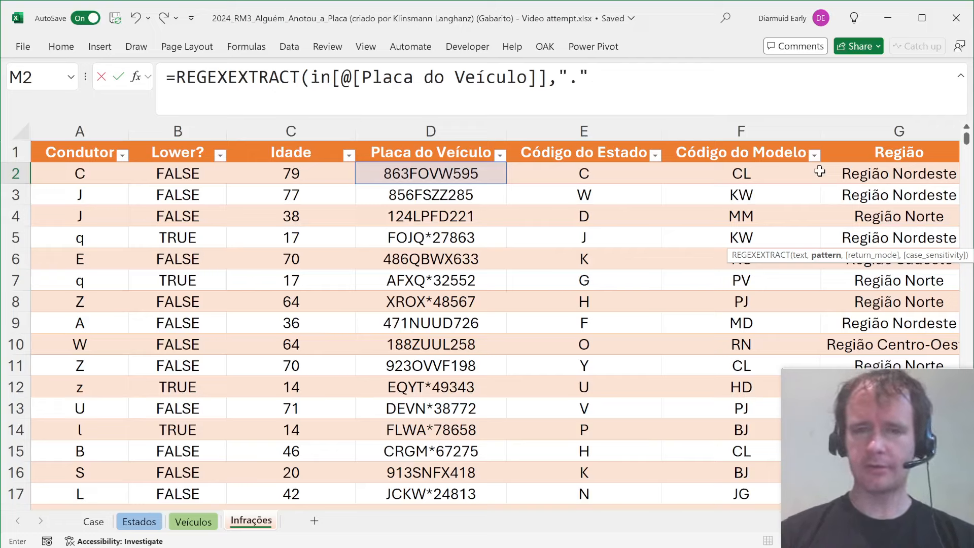
pyautogui.write('"."')
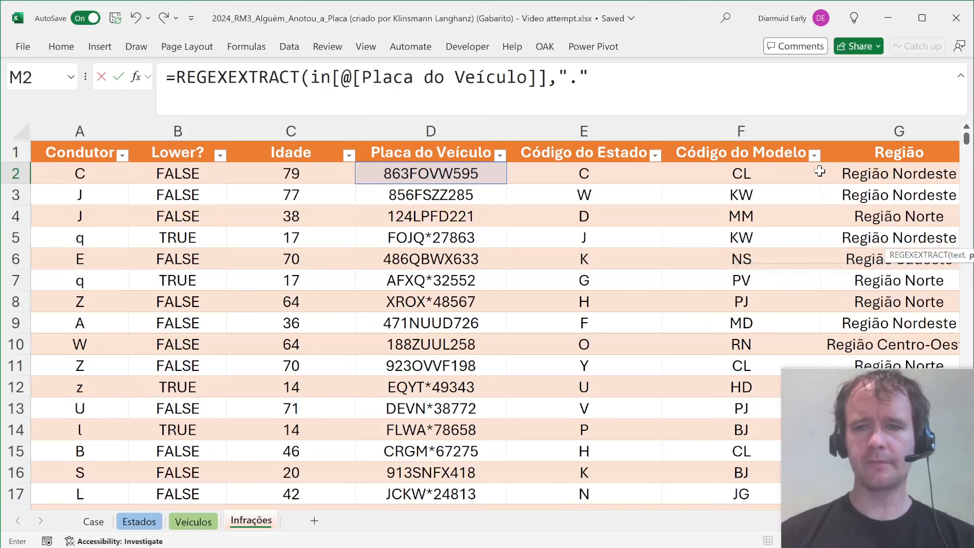
pyautogui.write(',1)')
pyautogui.press('Return')
pyautogui.press('Up')
pyautogui.hotkey('ctrl', 'shift', 'Right')
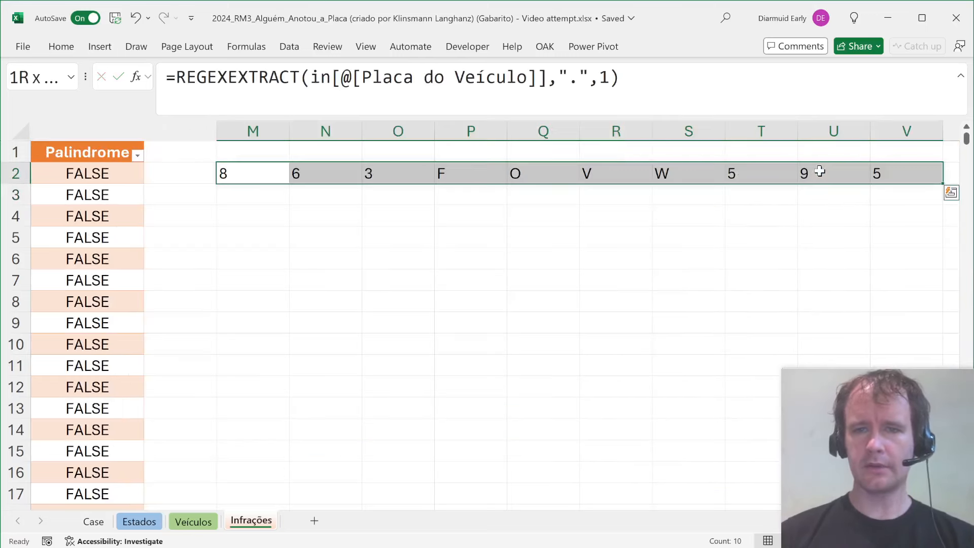
pyautogui.press('Left')
pyautogui.press('Right')
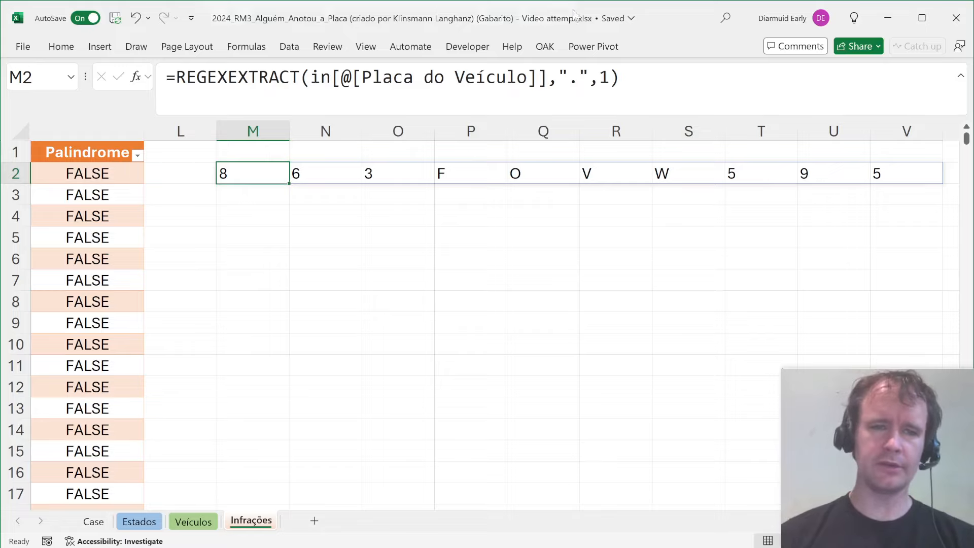
# Wrap M2's REGEXEXTRACT in SORTBY with SEQUENCE(,10) and sort order -1 to reverse the plate's characters
pyautogui.click(176, 78)
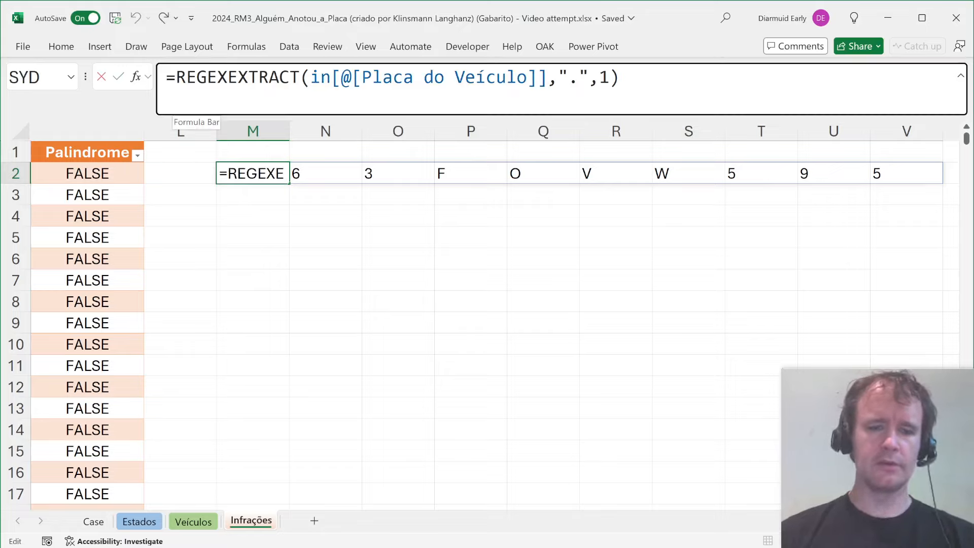
pyautogui.write('sortb')
pyautogui.press('Tab')
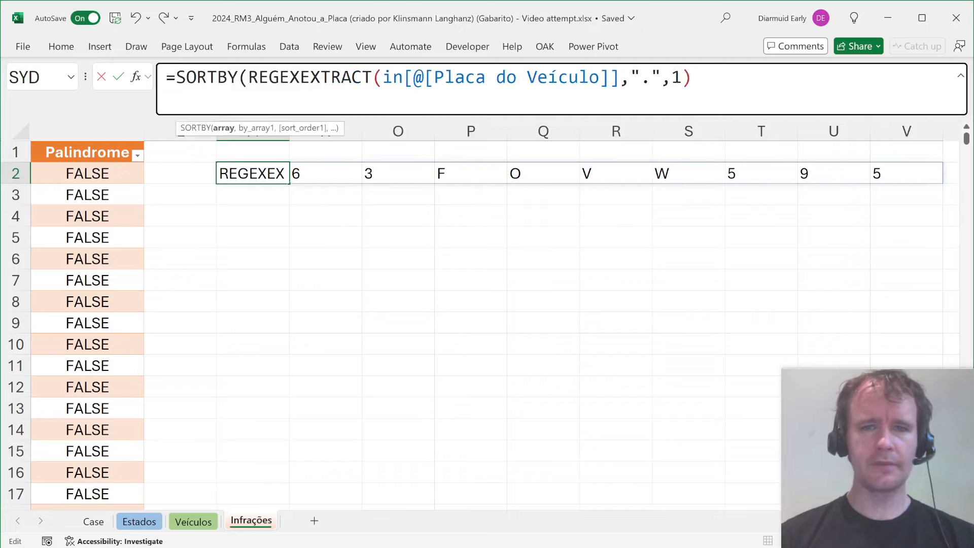
pyautogui.press('End')
pyautogui.write(',seq')
pyautogui.press('Tab')
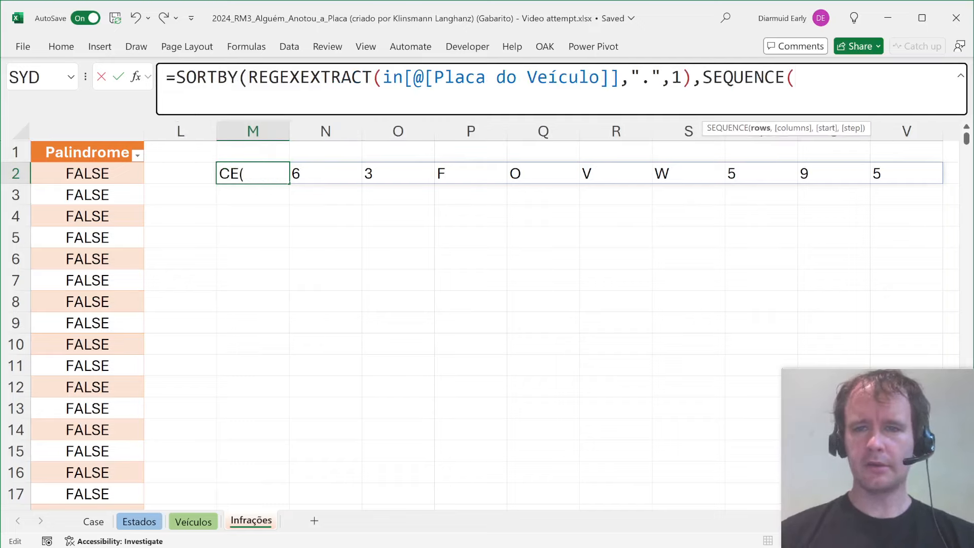
pyautogui.write(',10)')
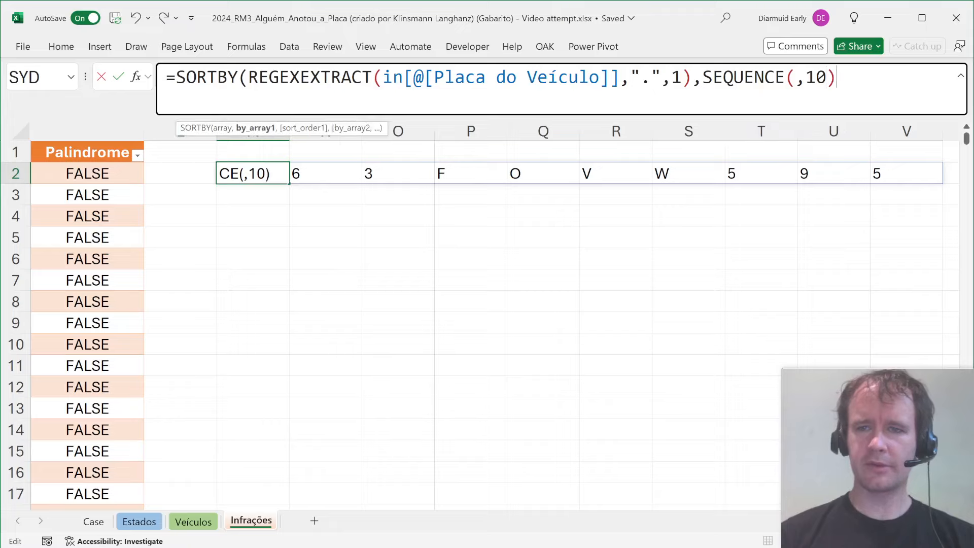
pyautogui.write(',-1)')
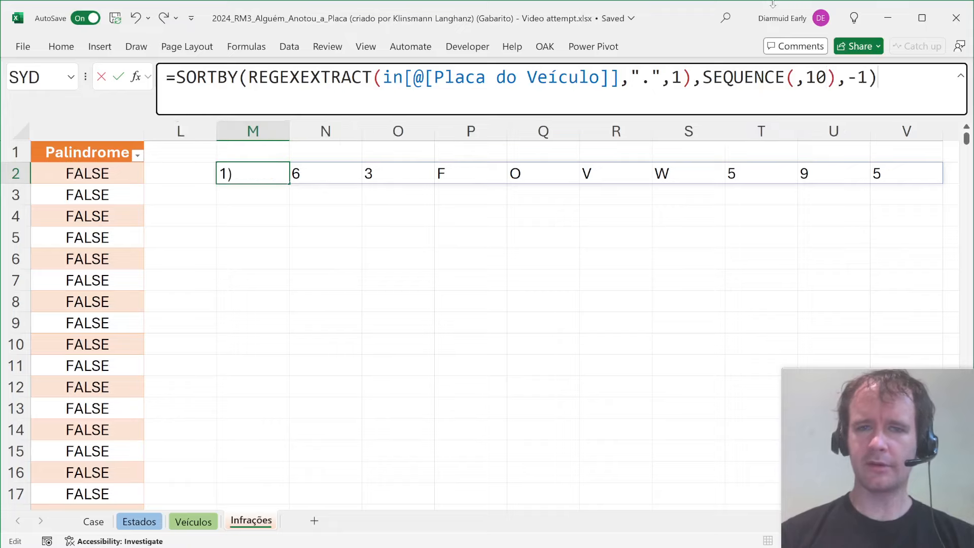
pyautogui.press('Return')
pyautogui.press('Up')
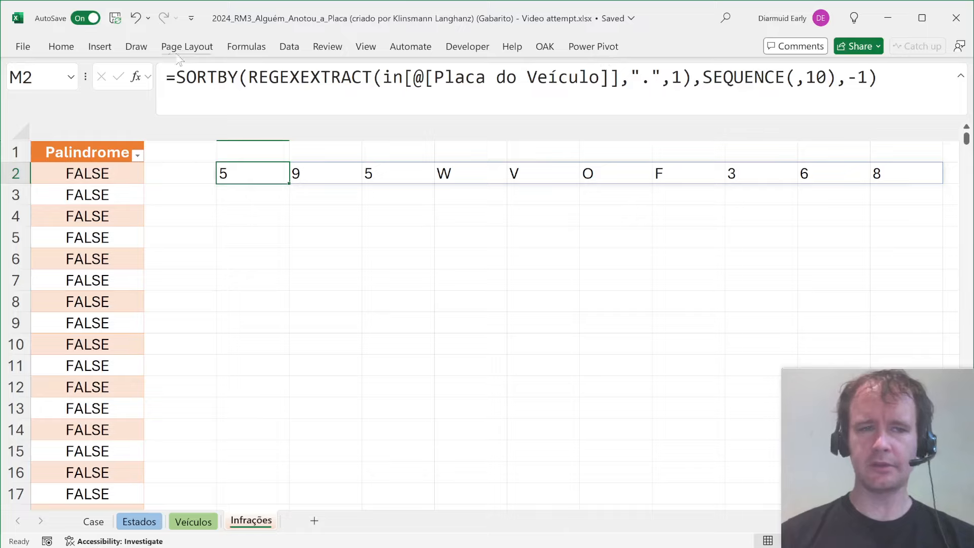
# Replace M2's contents with a Python formula that references the same row's plate, xl("in[@[Placa do Veículo]]")
pyautogui.press('Delete')
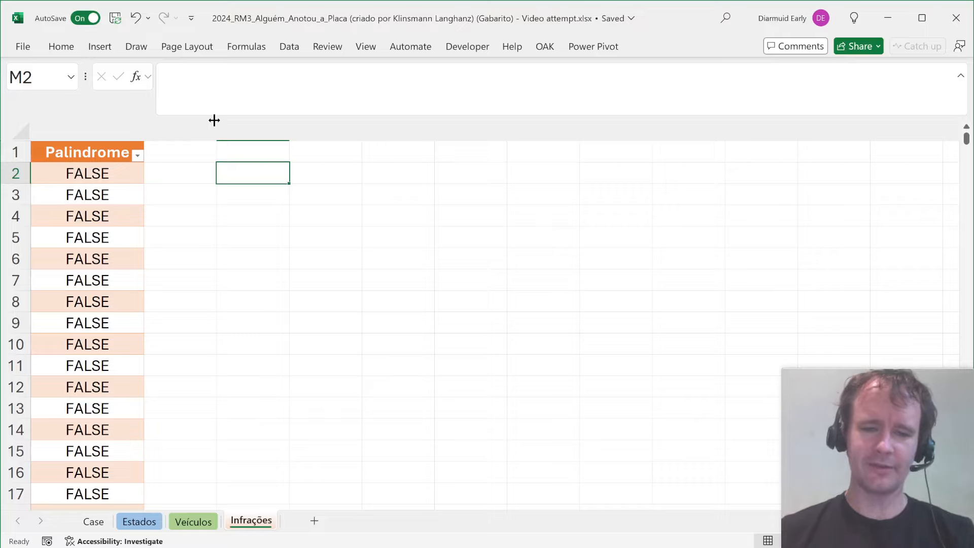
pyautogui.write('=py')
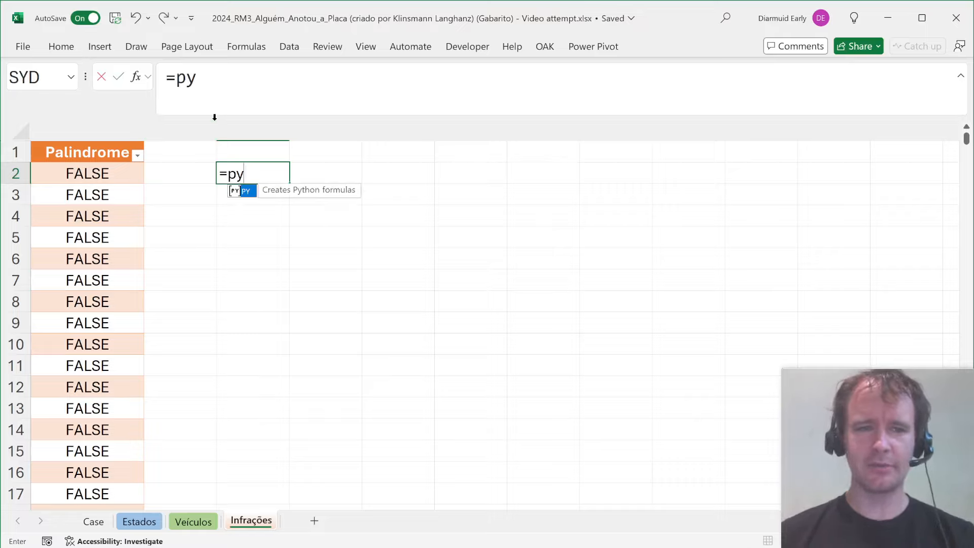
pyautogui.press('Tab')
pyautogui.hscroll(-10, 149, 217)
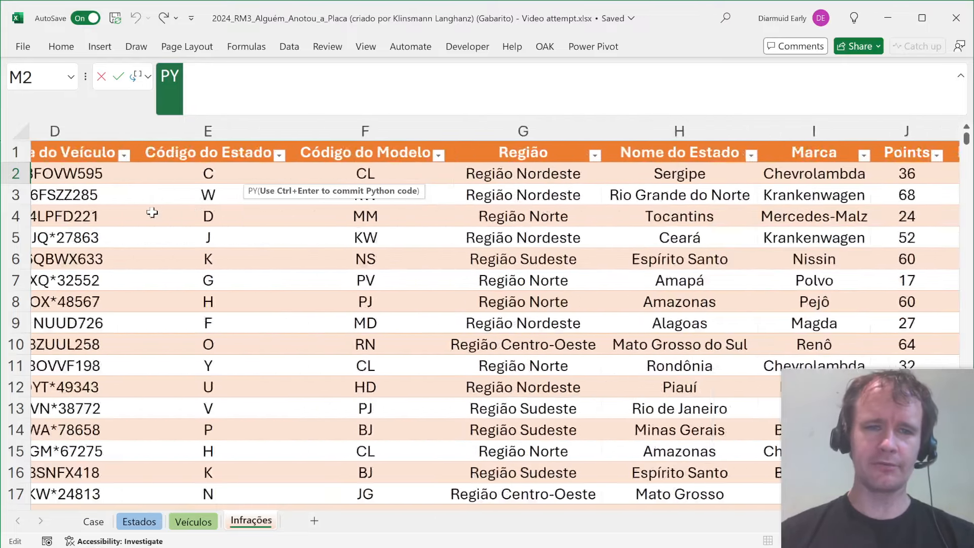
pyautogui.click(426, 175)
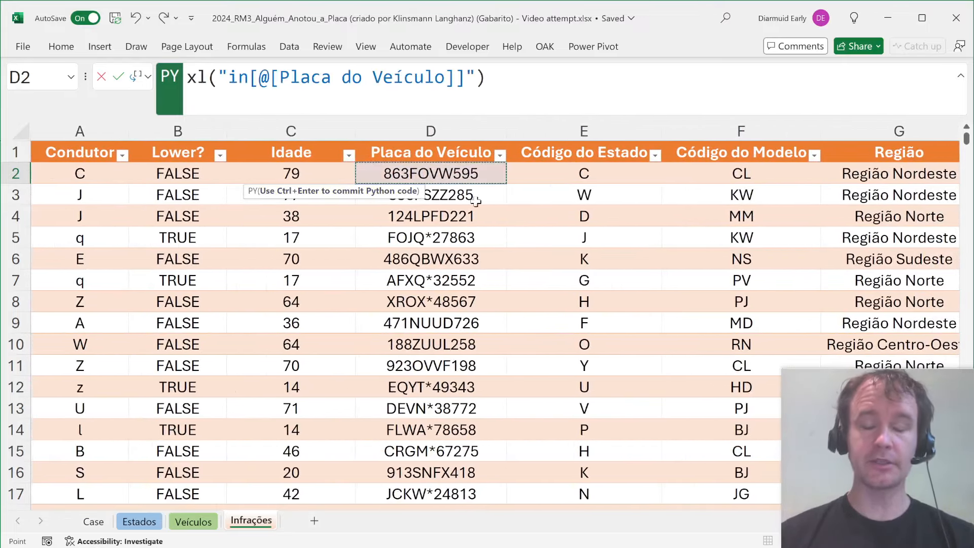
pyautogui.hscroll(3, 651, 275)
pyautogui.hscroll(4, 651, 275)
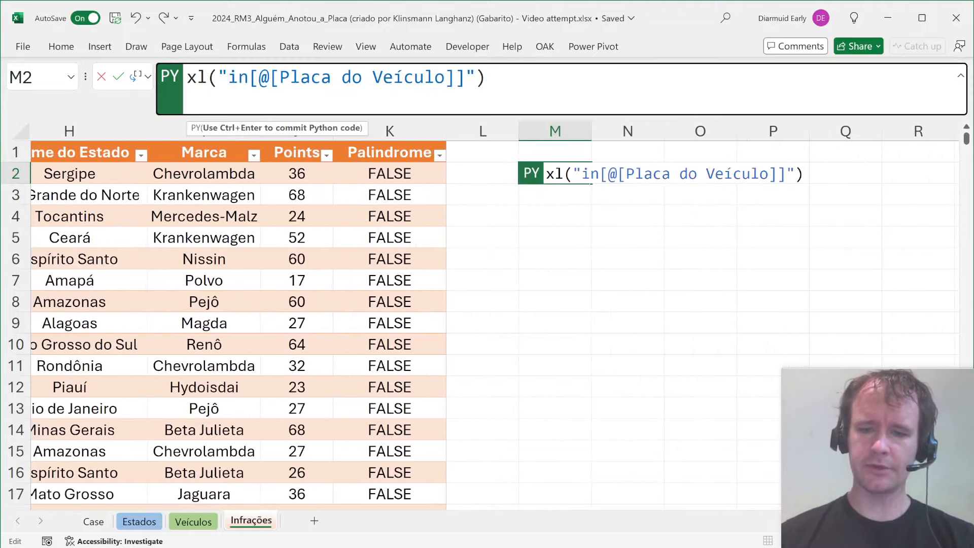
# Append the slice [,,-1] to M2's Python plate reference and run the code
pyautogui.write('[')
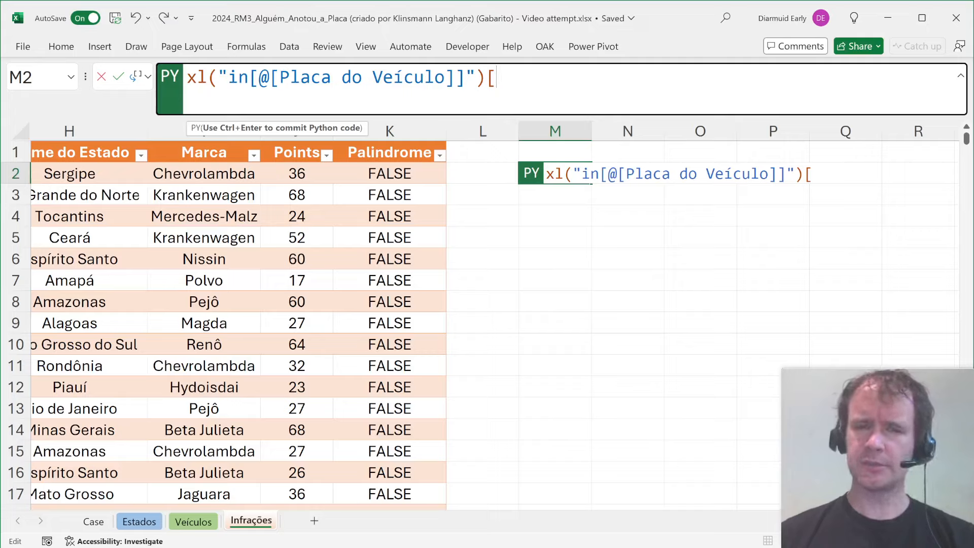
pyautogui.write(',,-1]')
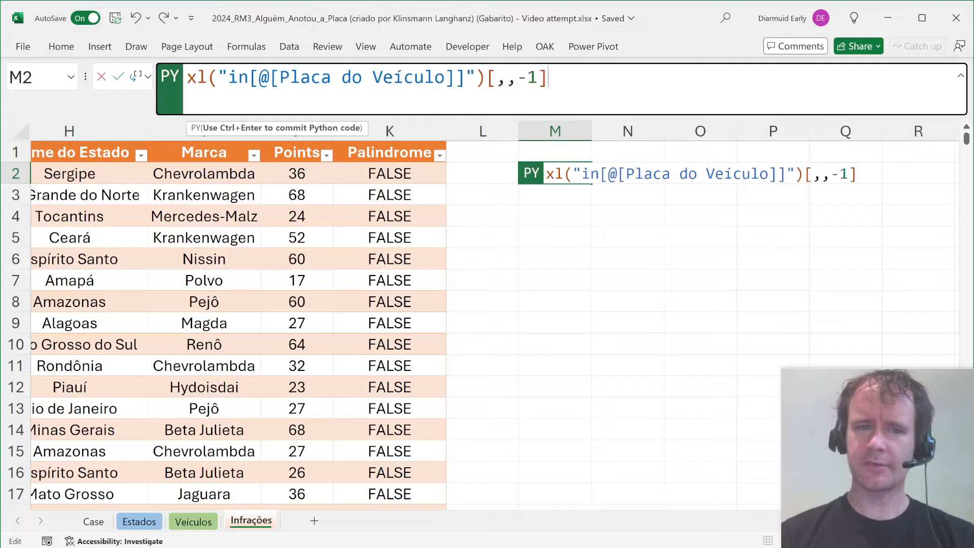
pyautogui.click(497, 77)
pyautogui.press('Right')
pyautogui.press('Right')
pyautogui.press('Right')
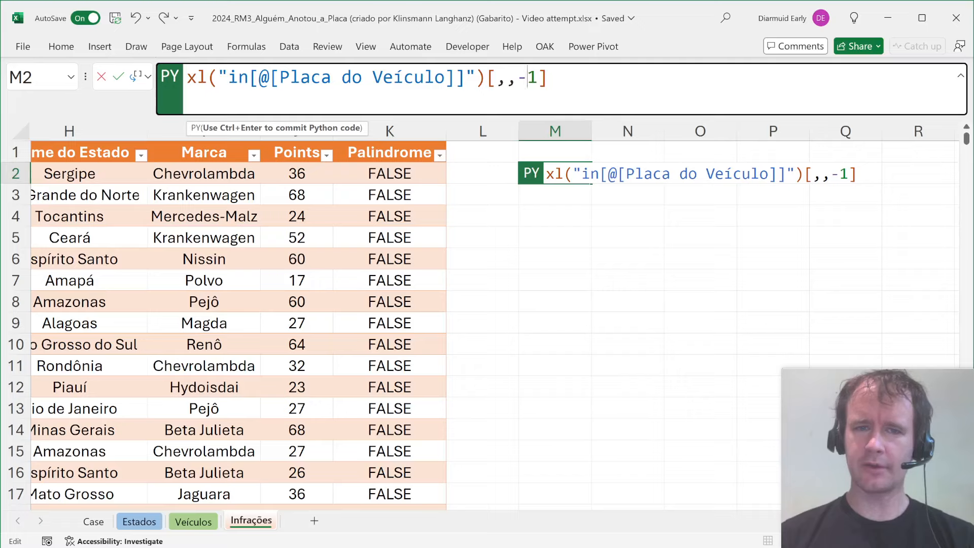
pyautogui.press('Return')
pyautogui.press('BackSpace')
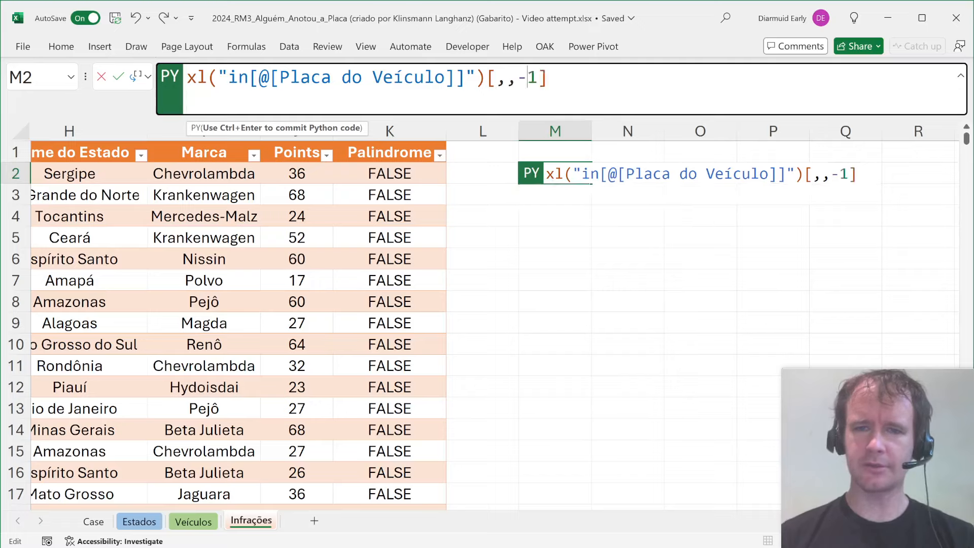
pyautogui.hotkey('ctrl', 'Return')
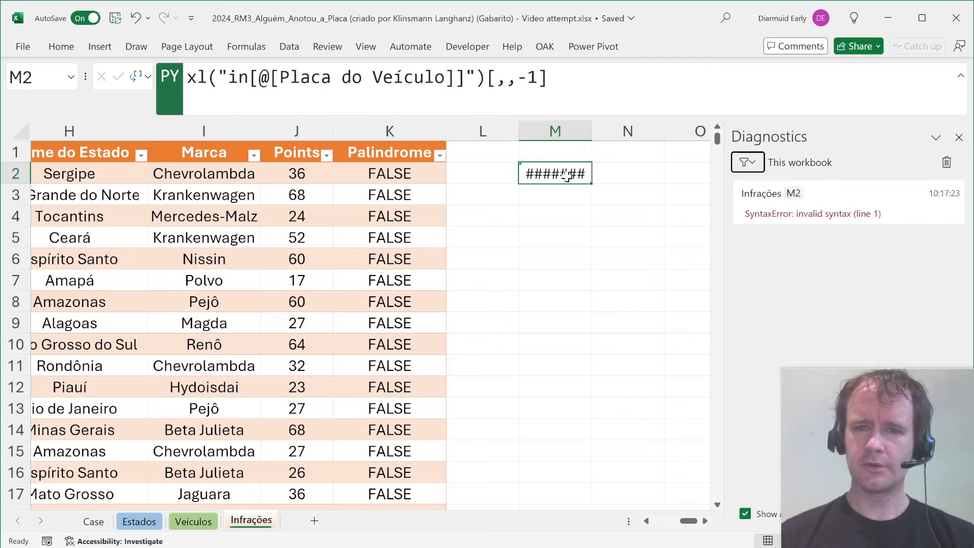
# Try semicolons as the slice separators in M2's Python code, [;;-1], and run it
pyautogui.click(516, 77)
pyautogui.press('Left')
pyautogui.press('BackSpace')
pyautogui.press('Delete')
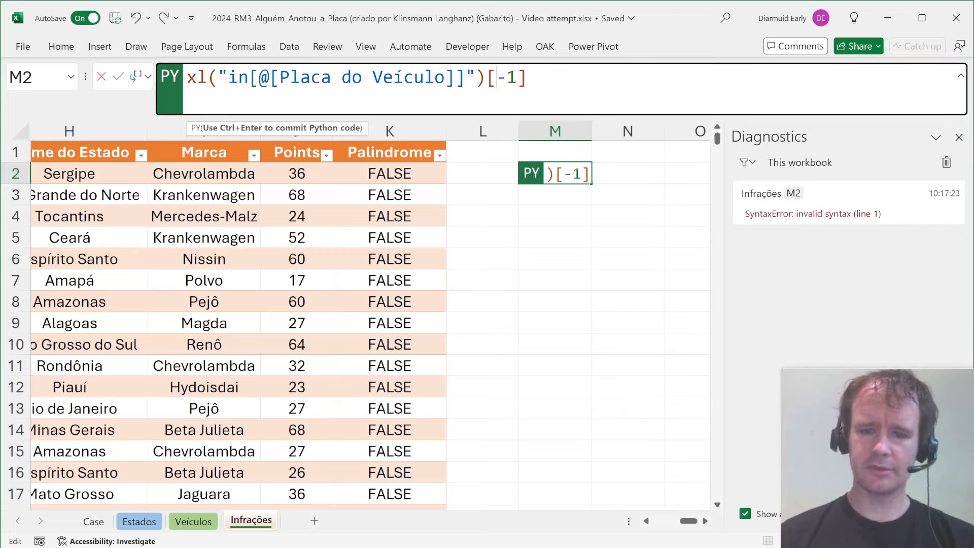
pyautogui.write(';;')
pyautogui.hotkey('ctrl', 'Return')
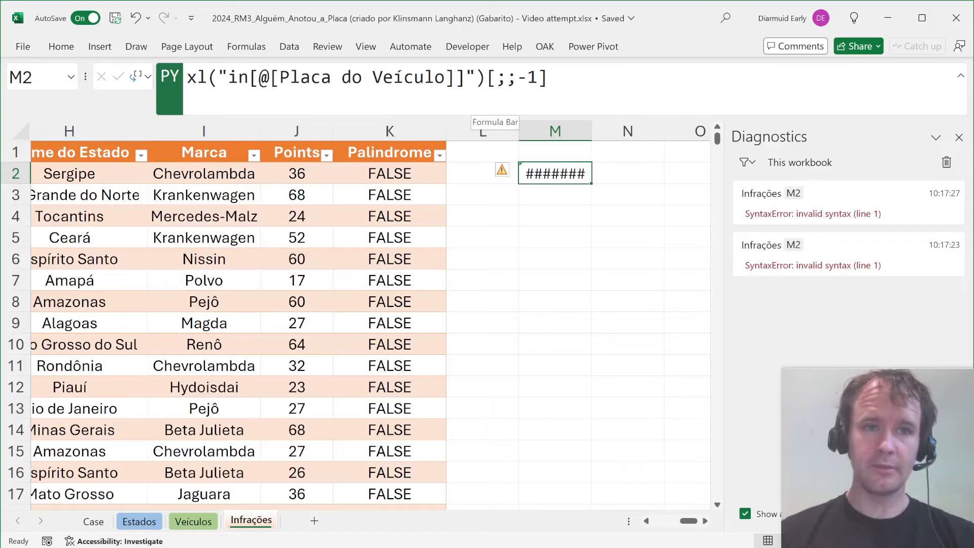
# Wrap the xl plate reference in M2's Python code in str() and run it
pyautogui.click(188, 77)
pyautogui.write('str(')
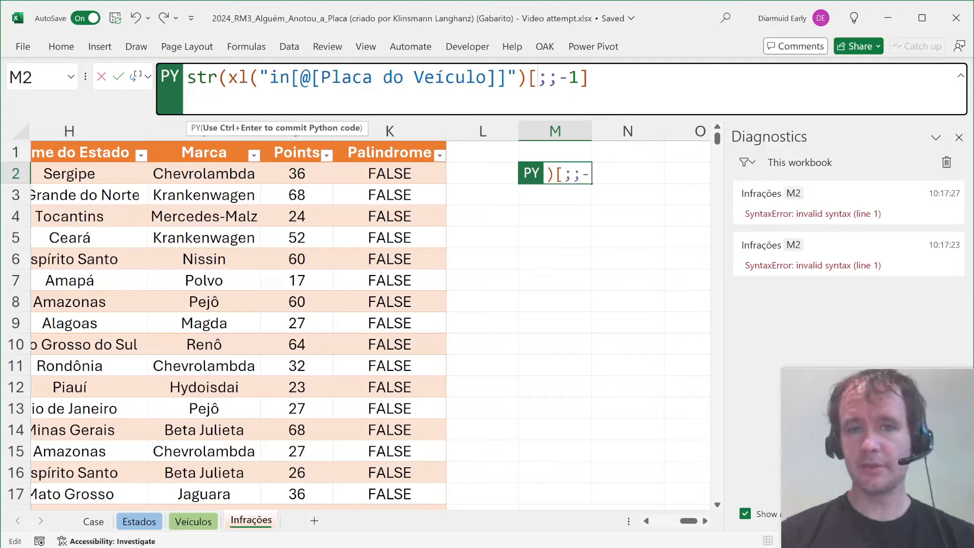
pyautogui.write(')')
pyautogui.hotkey('ctrl', 'Return')
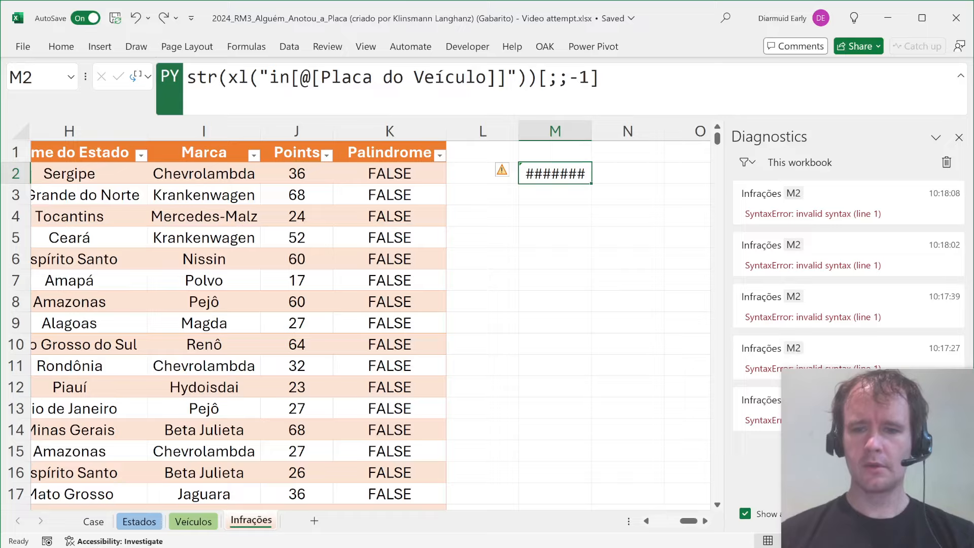
pyautogui.click(770, 547)
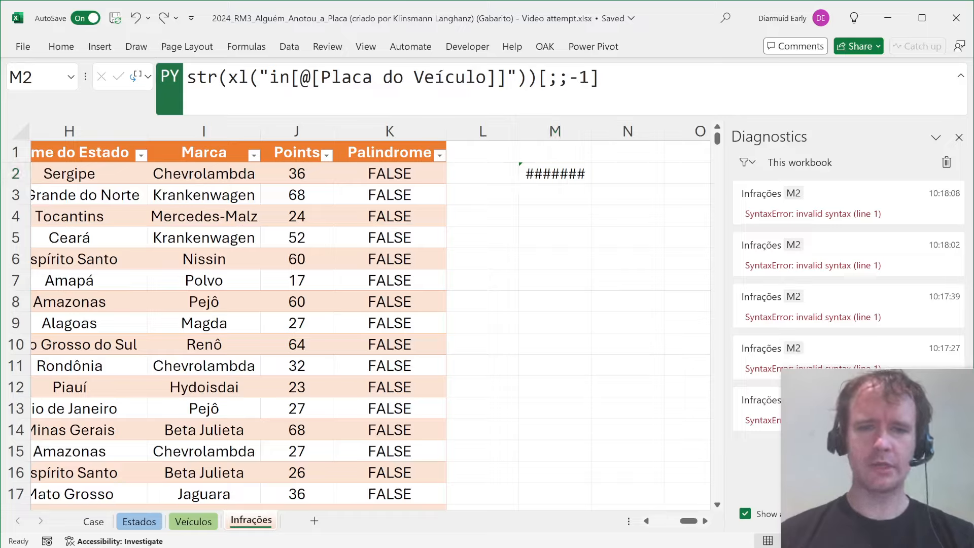
pyautogui.hotkey('alt', 'Tab')
pyautogui.press('BackSpace')
pyautogui.press('Escape')
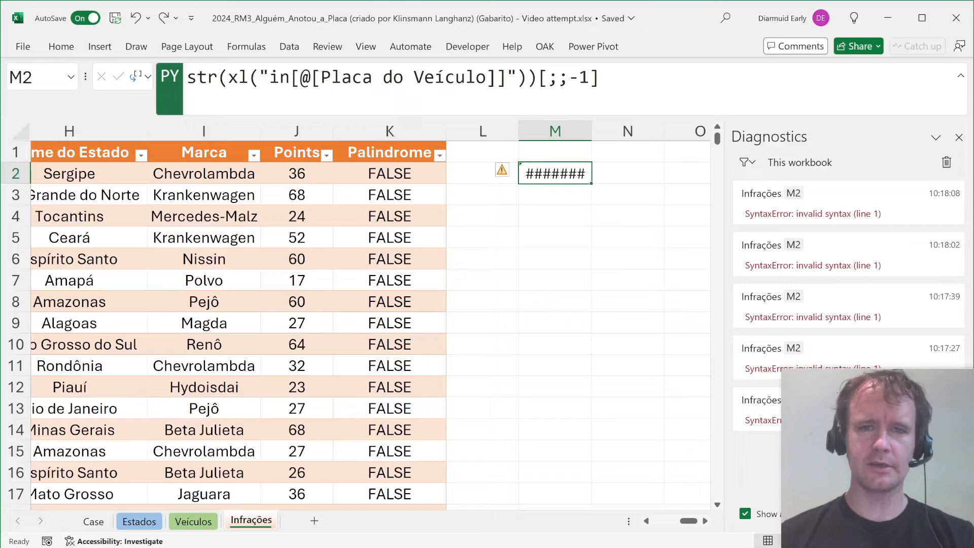
# Change the slice in M2's Python code to [::-1] to reverse the plate text, and run it
pyautogui.press('F2')
pyautogui.press('Left')
pyautogui.press('Left')
pyautogui.press('Left')
pyautogui.press('BackSpace')
pyautogui.press('BackSpace')
pyautogui.write('::')
pyautogui.hotkey('ctrl', 'Return')
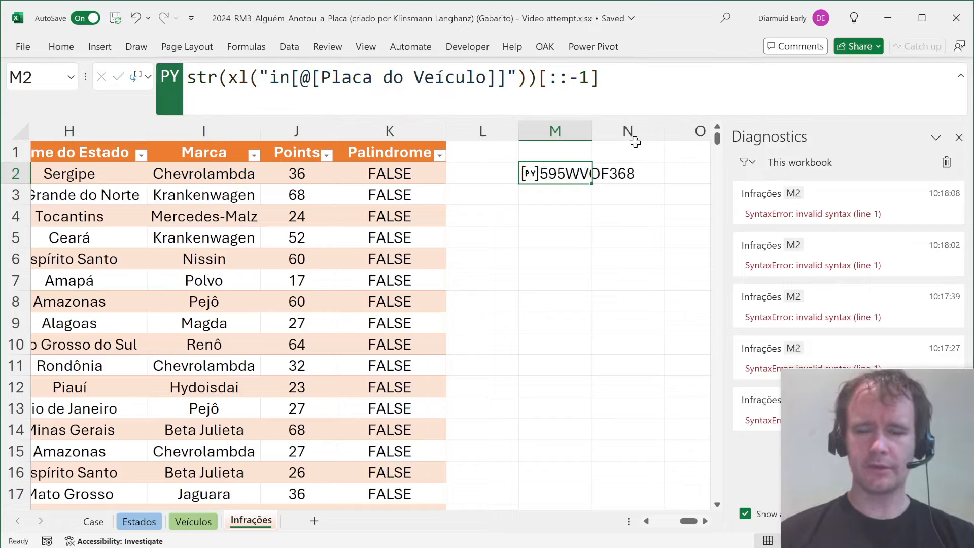
# Discard the stray comment on M2, set its Python output to an Excel value, and review its code
pyautogui.hotkey('ctrl', 'shift', 'F2')
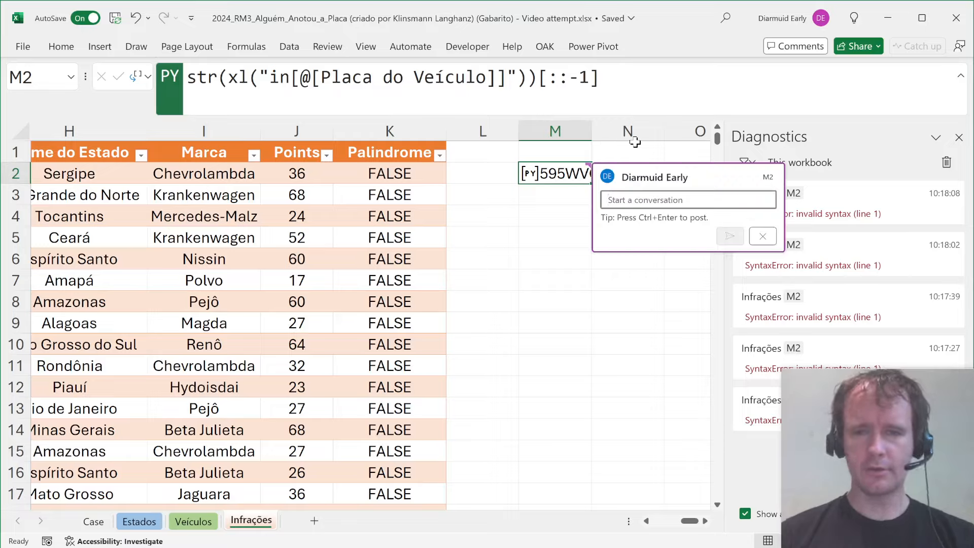
pyautogui.click(762, 237)
pyautogui.hotkey('ctrl', 'alt', 'shift', 'm')
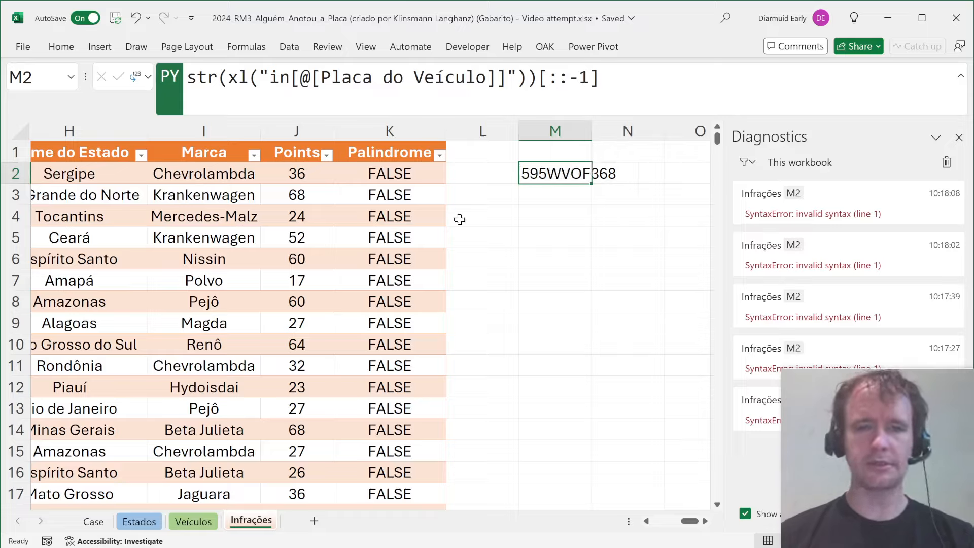
pyautogui.press('F2')
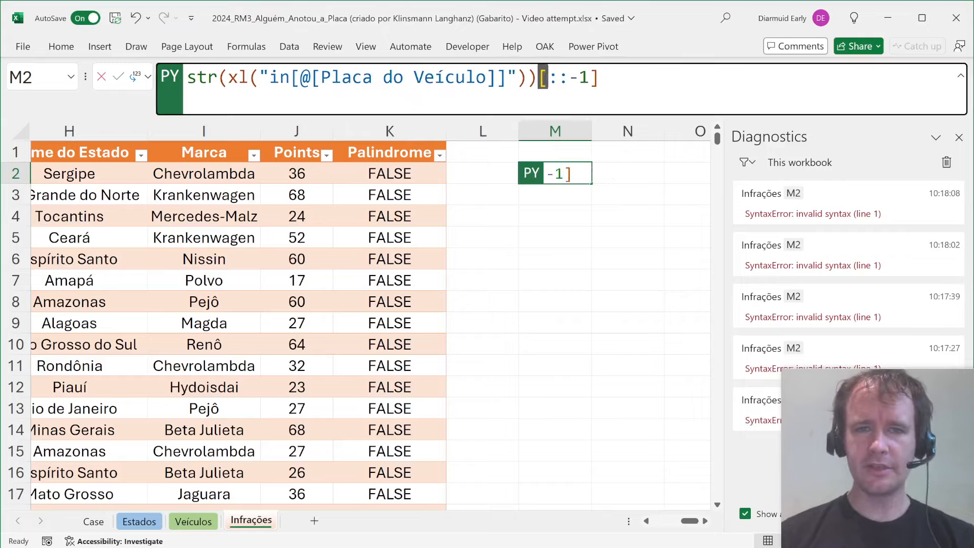
pyautogui.press('Escape')
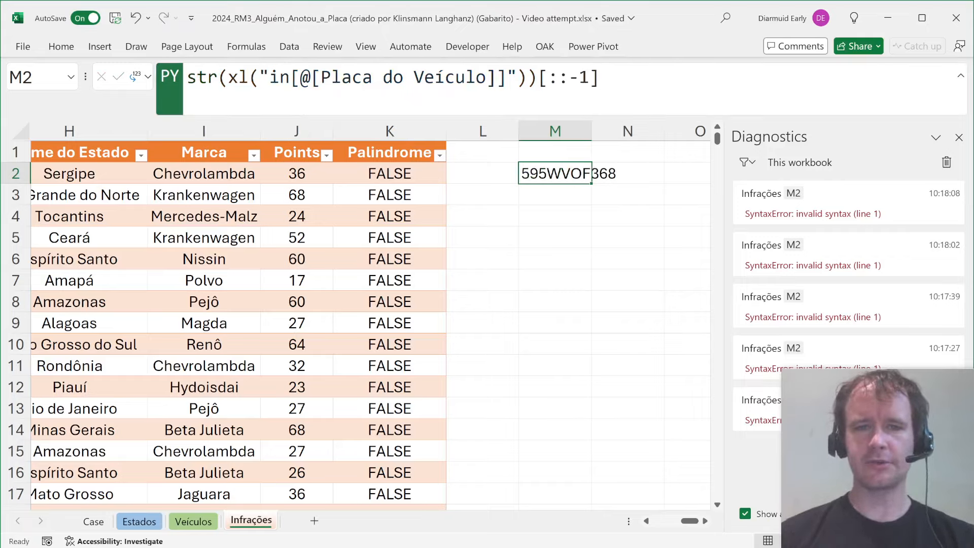